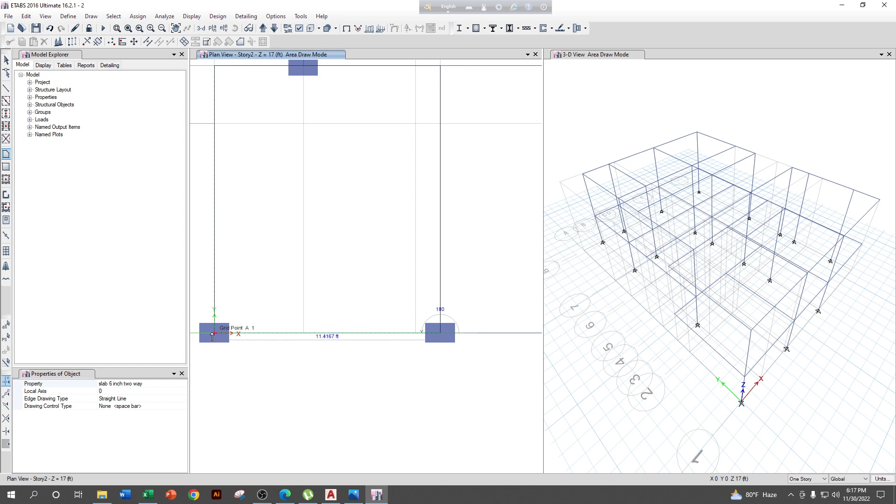
# Draw a 6 inch two-way slab on Story2 between grids D and E, from grid 1 to grid 3
pyautogui.scroll(-3, 280, 354)
pyautogui.scroll(3, 327, 232)
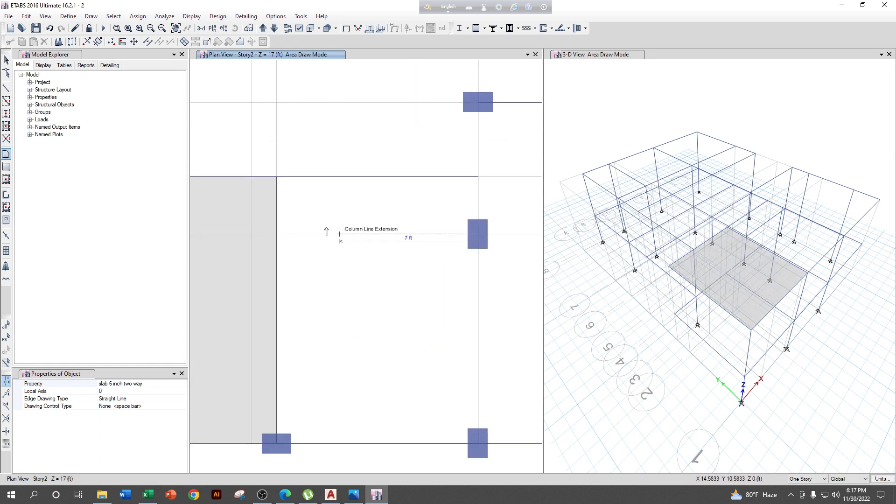
pyautogui.click(276, 177)
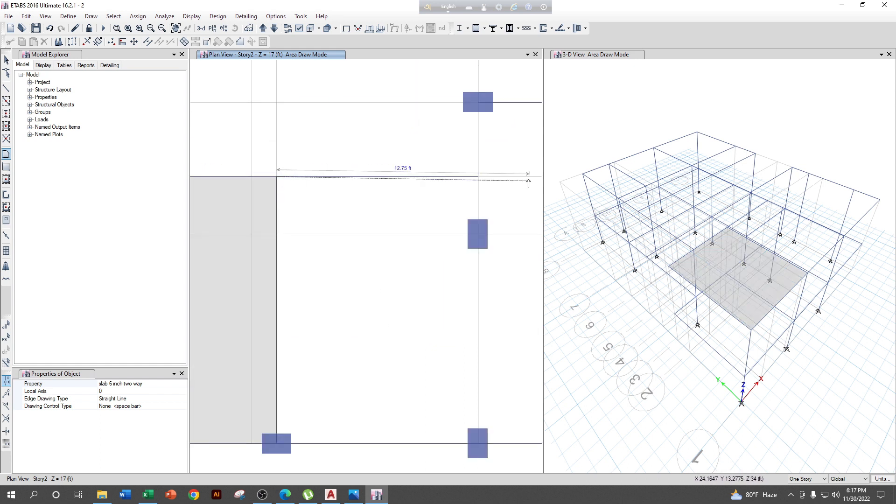
pyautogui.click(478, 177)
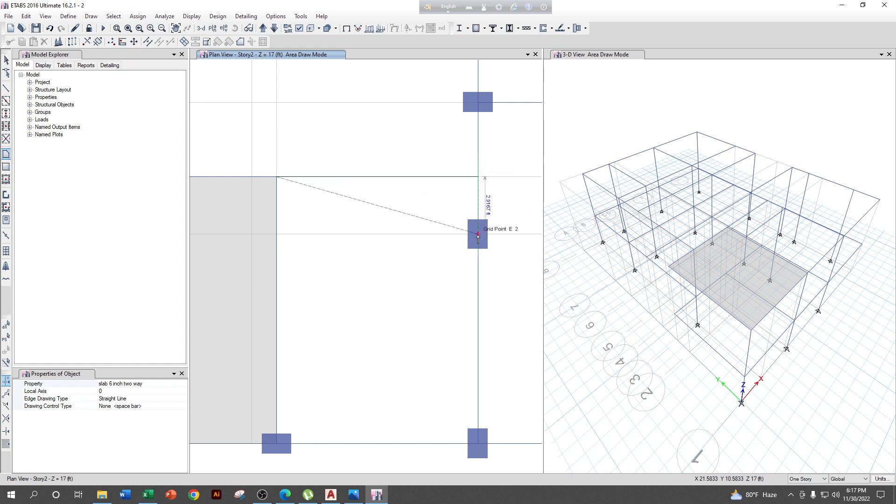
pyautogui.click(481, 444)
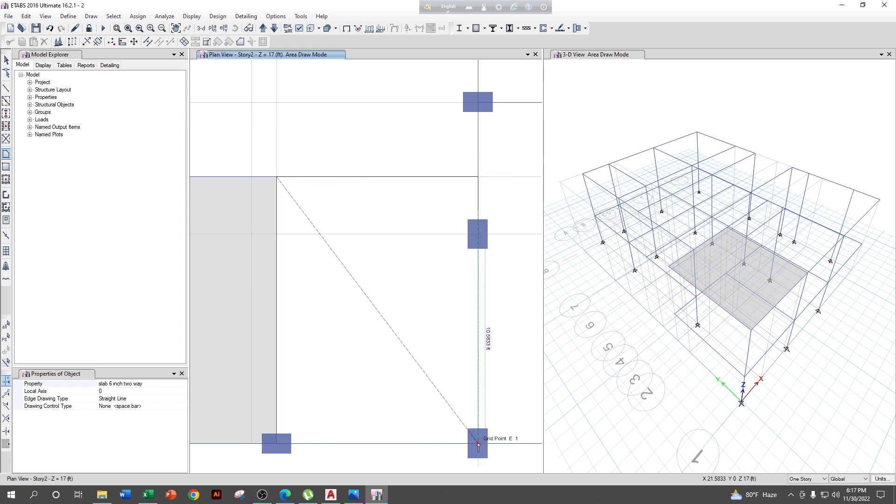
pyautogui.doubleClick(276, 444)
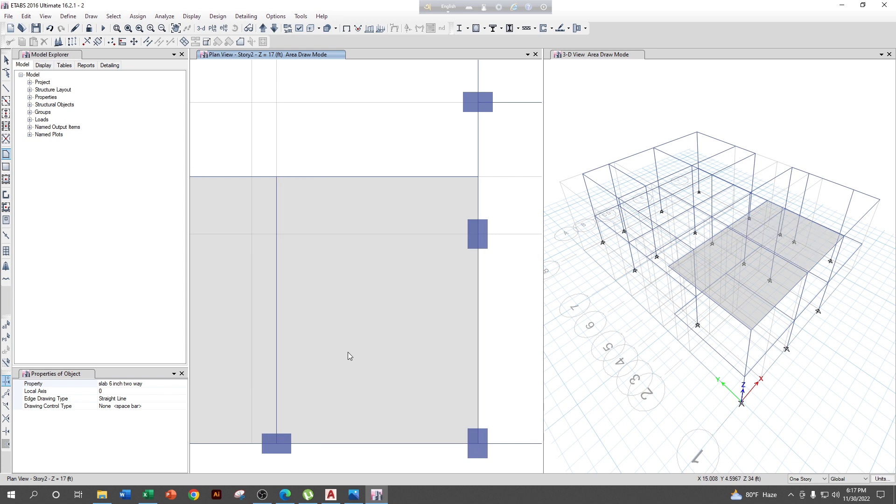
# Draw a 6 inch two-way slab between grids E and F, from grid 1 to grid 3, through the intermediate columns
pyautogui.scroll(-3, 330, 226)
pyautogui.scroll(3, 476, 256)
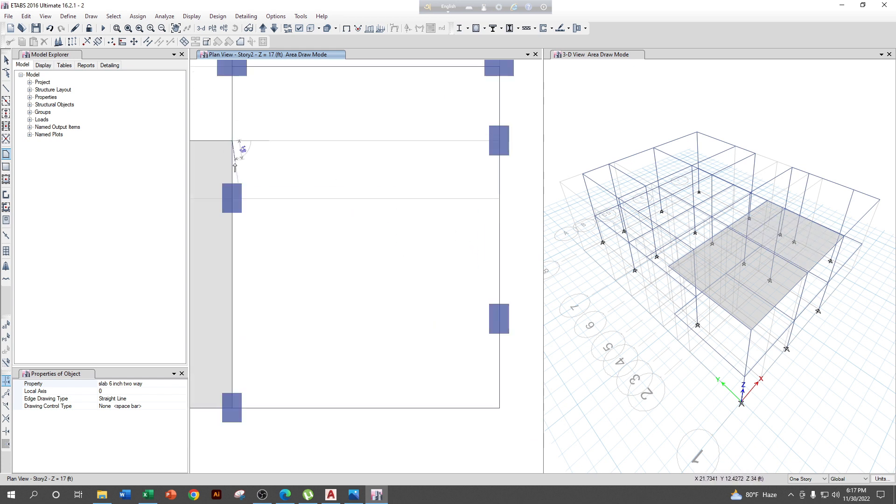
pyautogui.click(232, 198)
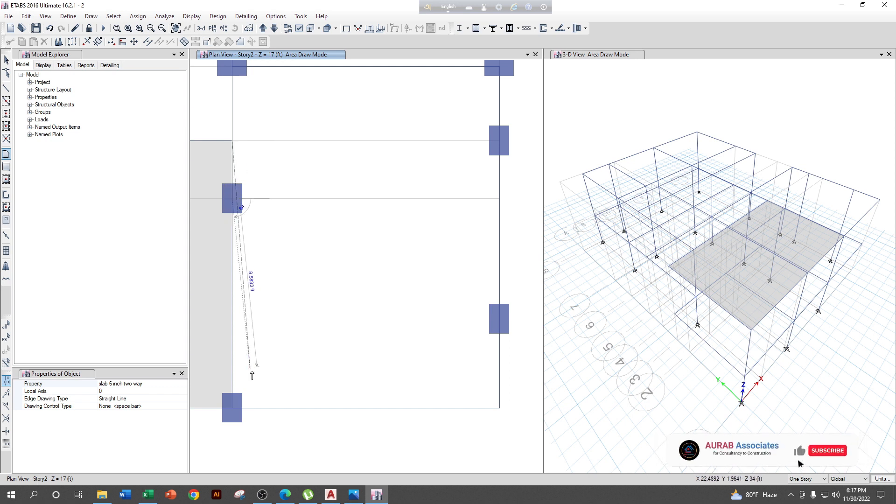
pyautogui.click(232, 409)
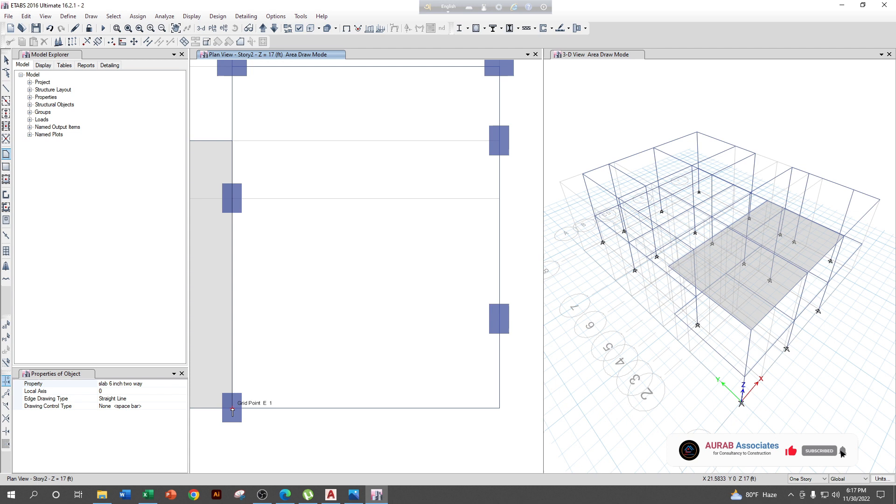
pyautogui.click(499, 409)
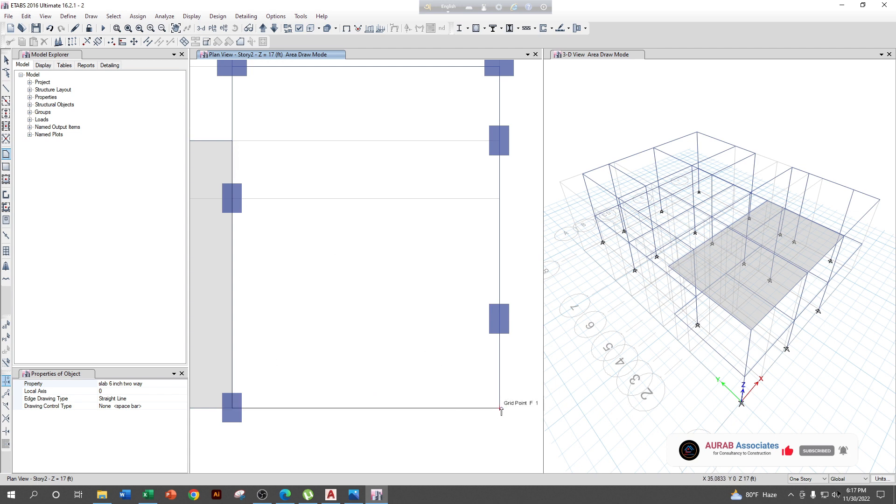
pyautogui.click(500, 320)
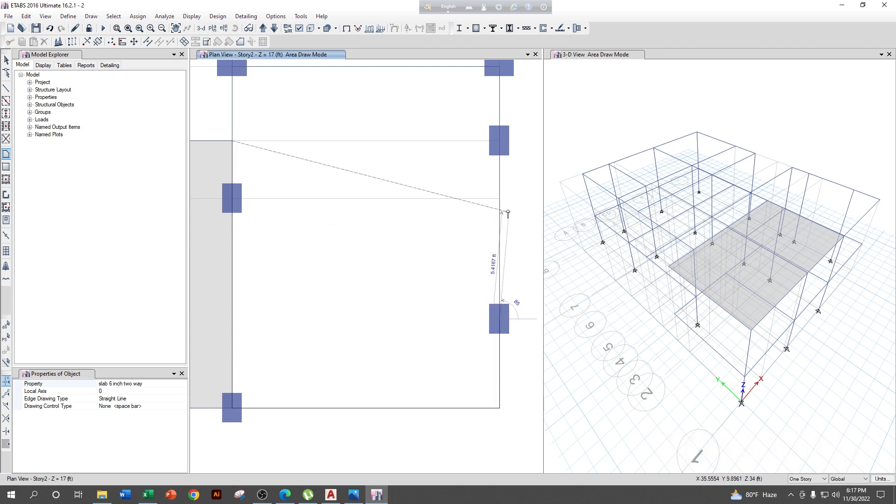
pyautogui.click(505, 139)
pyautogui.press('Return')
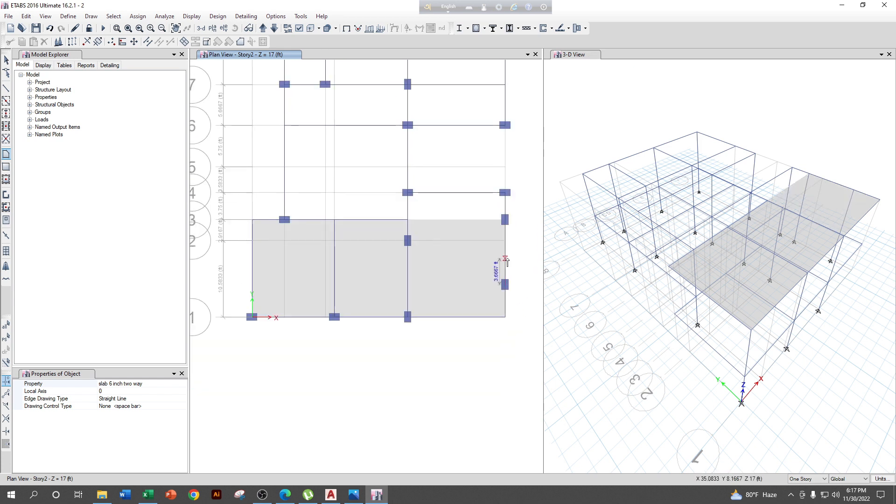
# Draw a 6 inch two-way slab between grids E and F, from grid 3 to grid 4
pyautogui.scroll(4, 488, 219)
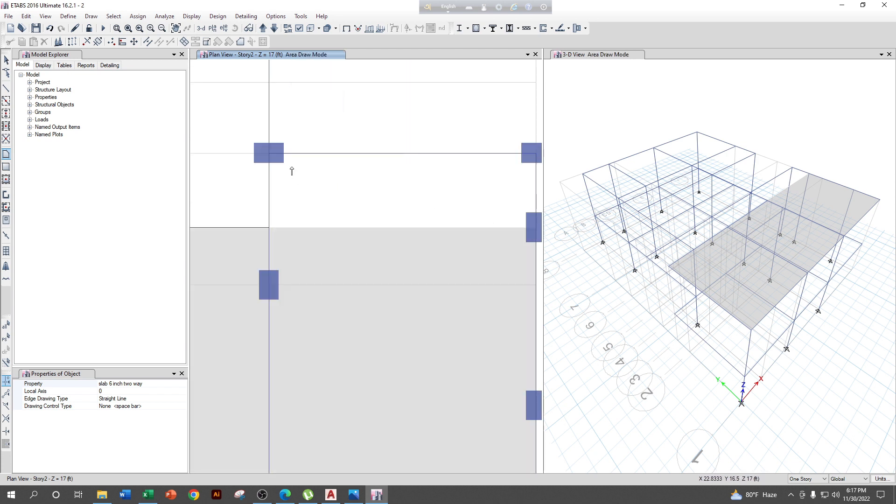
pyautogui.click(269, 154)
pyautogui.click(269, 229)
pyautogui.scroll(-4, 462, 220)
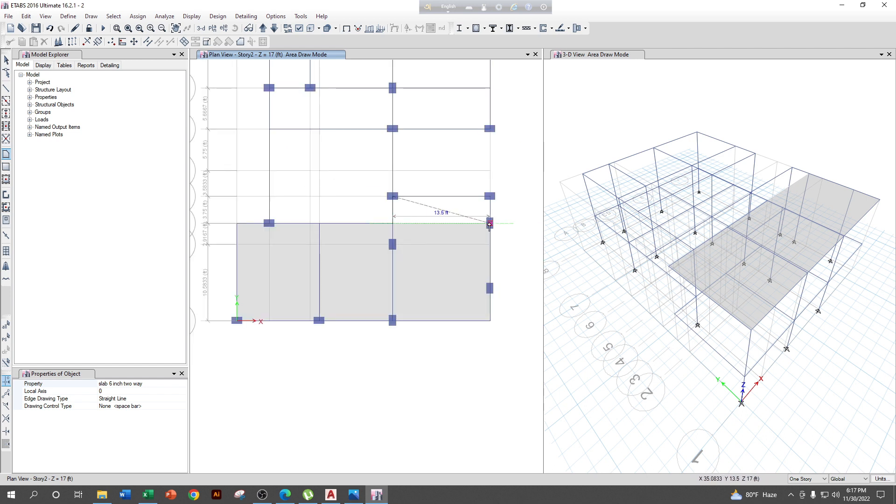
pyautogui.click(490, 223)
pyautogui.doubleClick(491, 196)
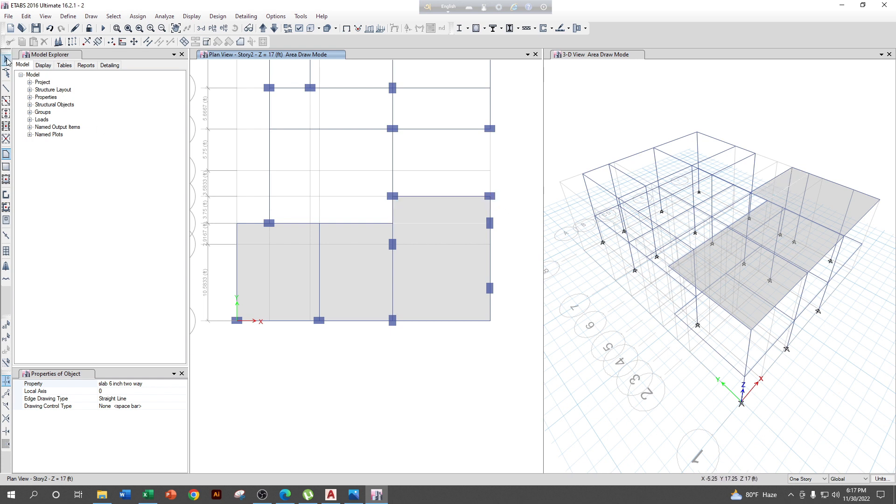
# Merge the two adjacent slabs between grids E and F into one panel spanning grids 1 to 4
pyautogui.click(6, 60)
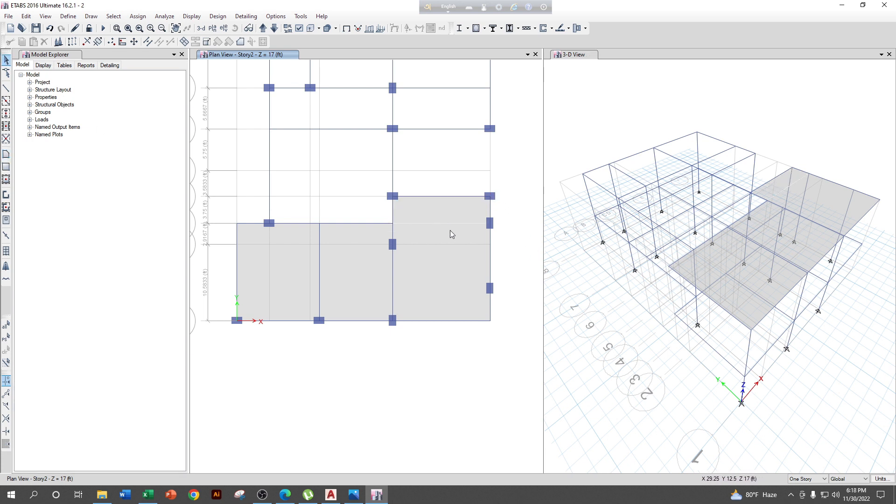
pyautogui.click(447, 213)
pyautogui.click(466, 276)
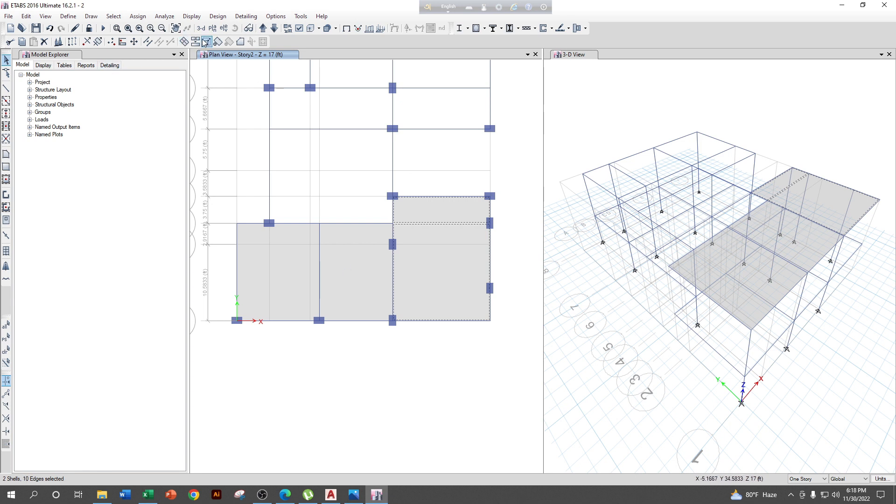
pyautogui.click(196, 42)
pyautogui.click(447, 276)
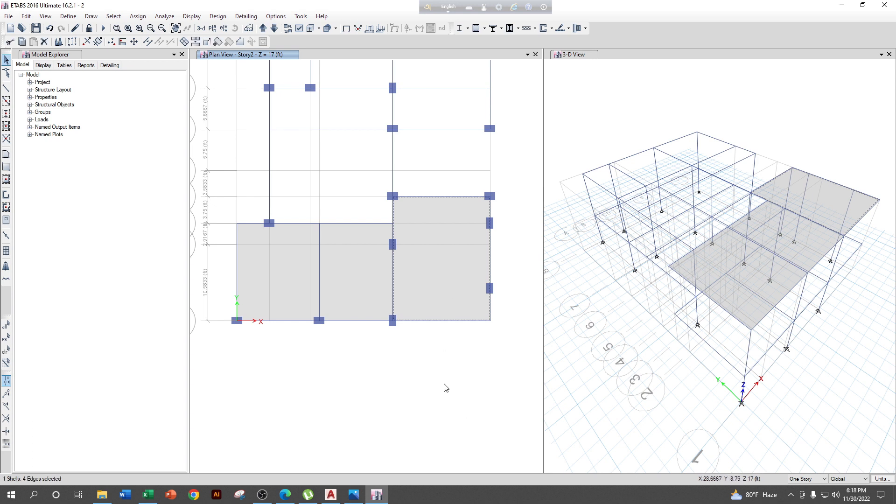
# Draw a 6 inch two-way slab between grids B and E, from grid 3 to grid 6, including the column point at E4
pyautogui.moveTo(470, 389); pyautogui.dragTo(490, 421, button='middle')
pyautogui.click(6, 154)
pyautogui.click(289, 163)
pyautogui.click(290, 258)
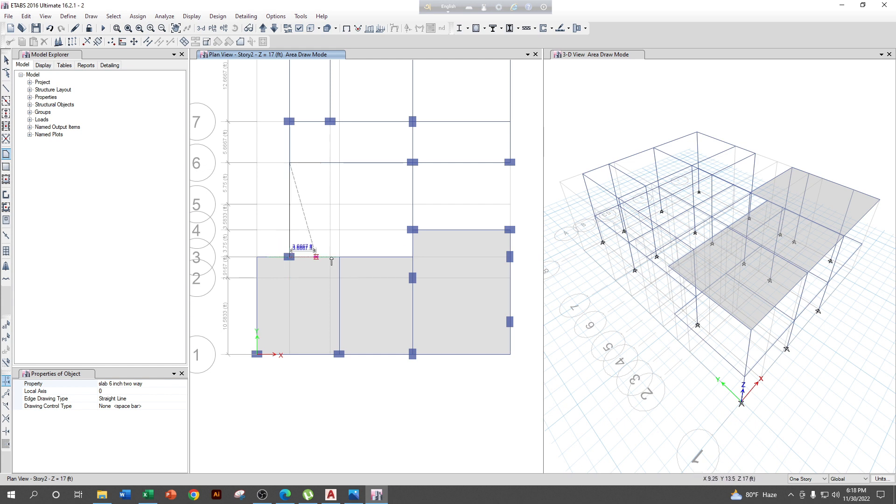
pyautogui.click(413, 257)
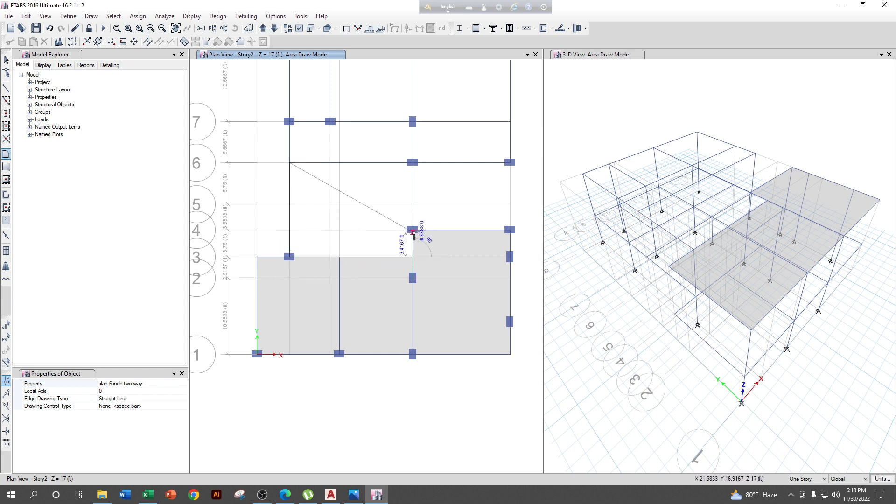
pyautogui.click(413, 229)
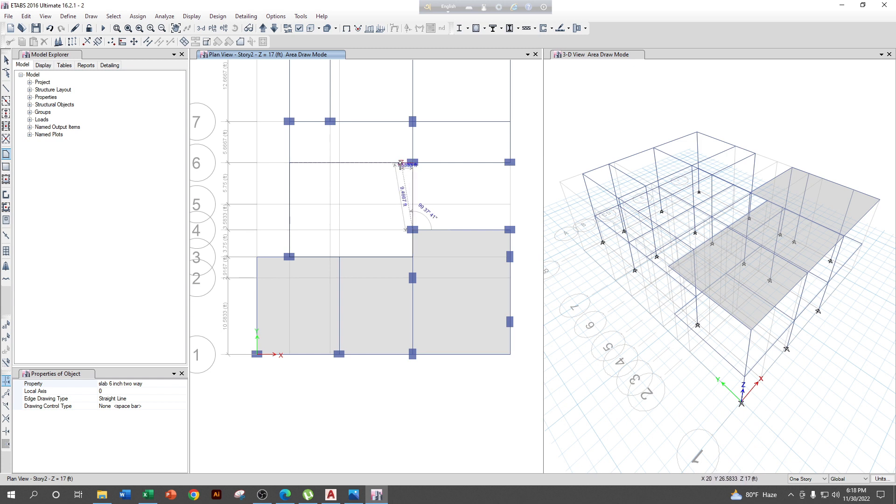
pyautogui.click(413, 162)
pyautogui.press('Return')
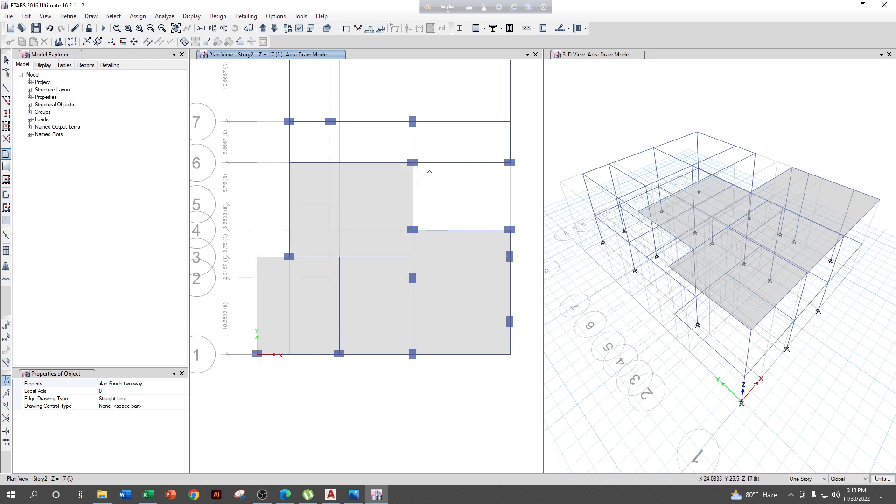
# Draw a 6 inch two-way slab between grids E and F, from grid 7 to grid 8
pyautogui.moveTo(466, 176); pyautogui.dragTo(451, 226, button='middle')
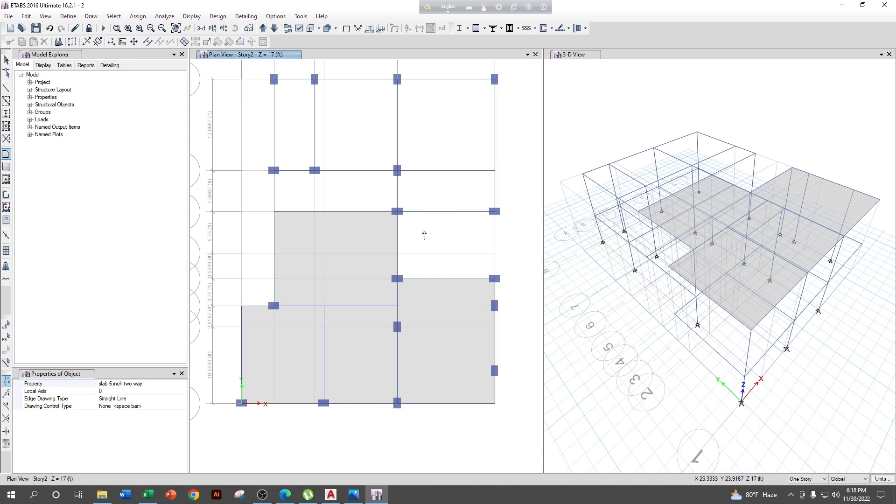
pyautogui.moveTo(420, 241); pyautogui.dragTo(423, 265, button='middle')
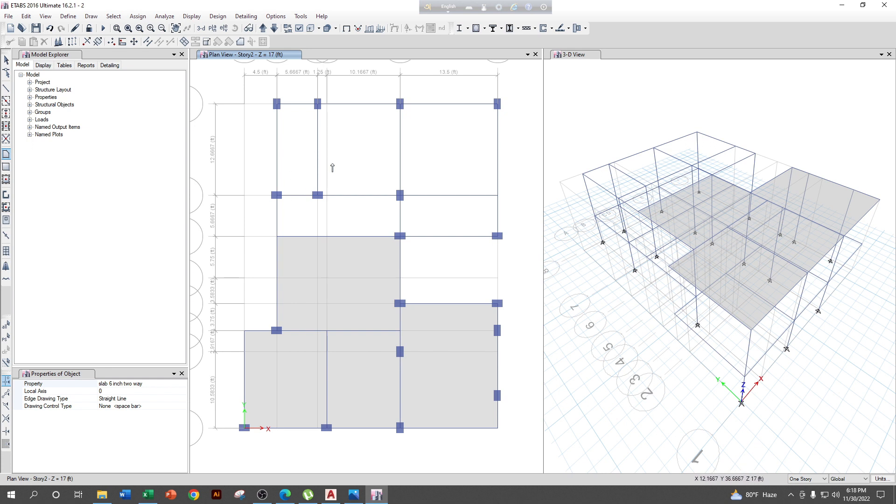
pyautogui.click(400, 103)
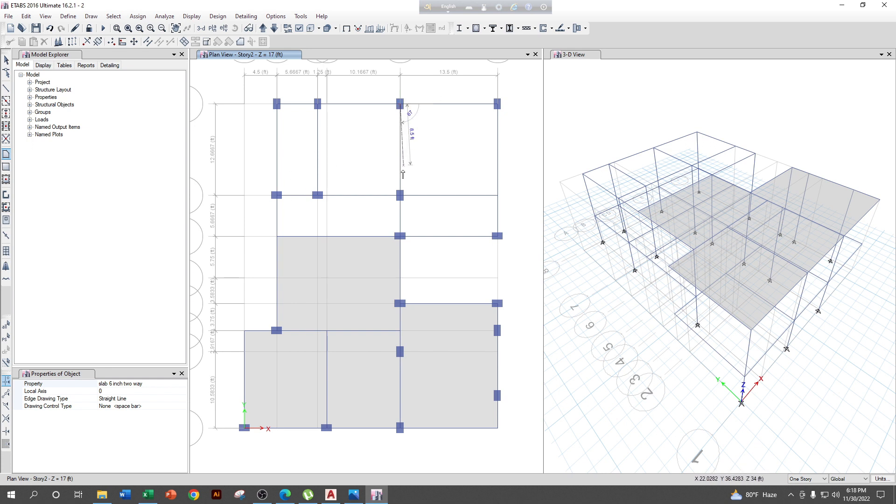
pyautogui.click(400, 195)
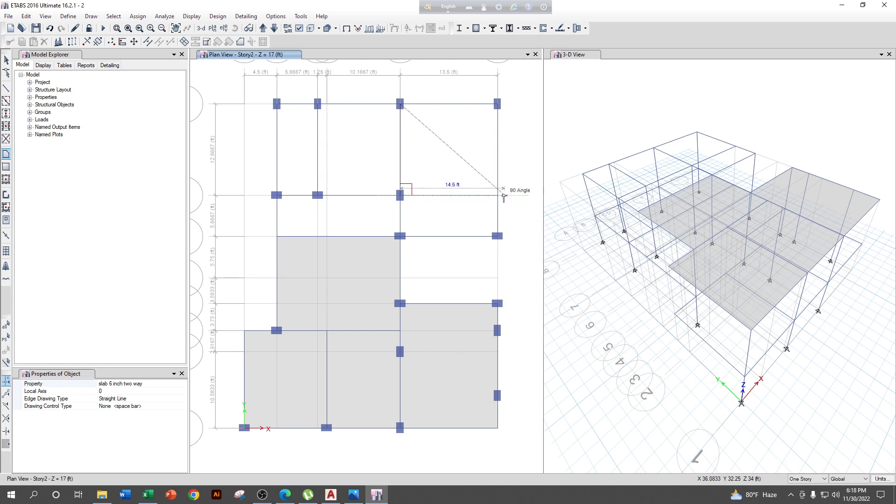
pyautogui.click(497, 192)
pyautogui.click(498, 105)
pyautogui.press('Return')
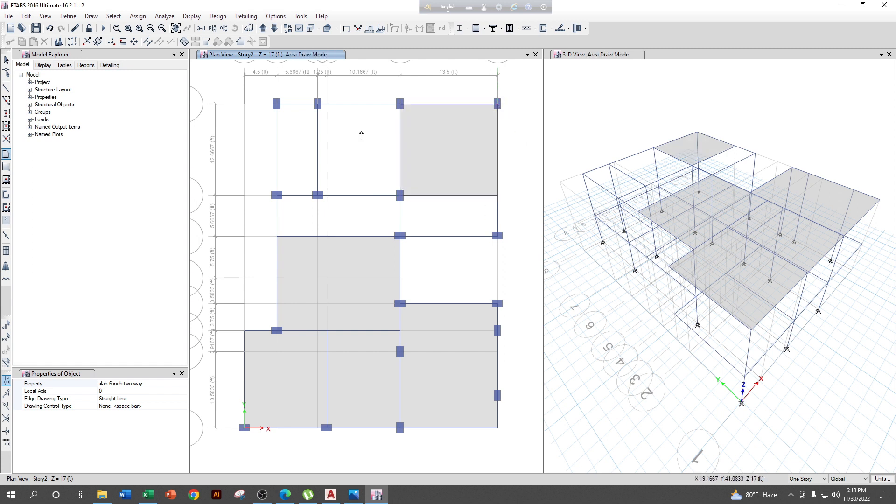
# Draw a 6 inch two-way slab between grids C and E, from grid 7 to grid 8
pyautogui.click(318, 104)
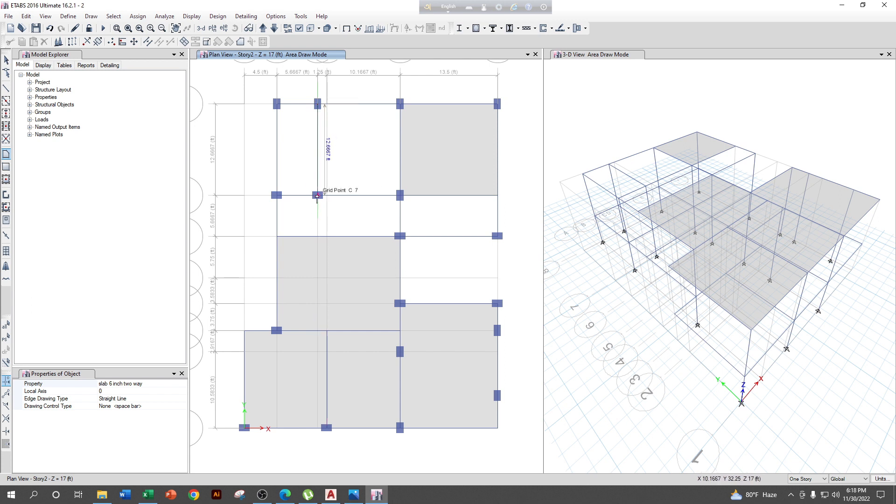
pyautogui.click(318, 195)
pyautogui.click(400, 195)
pyautogui.click(398, 104)
pyautogui.press('Return')
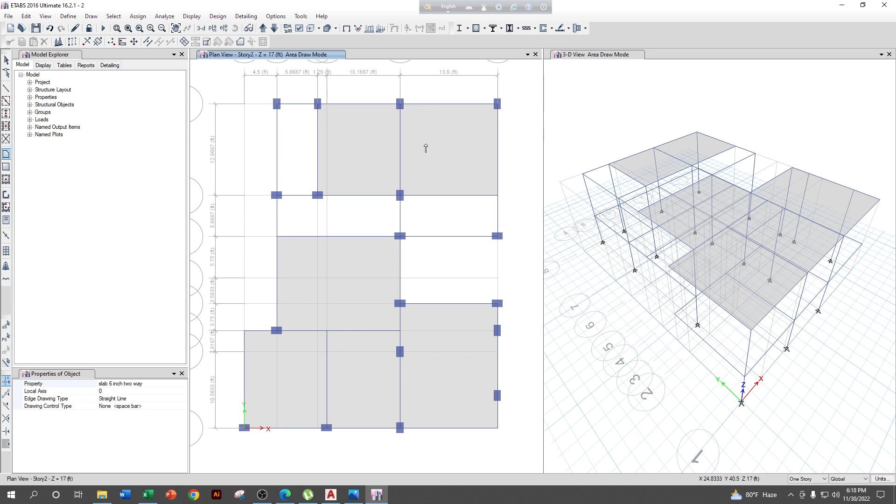
# Consult the floor plan in AutoCAD, return to ETABS and set the slab drawing property to slab 6 inch one way with local axis 90
pyautogui.click(331, 494)
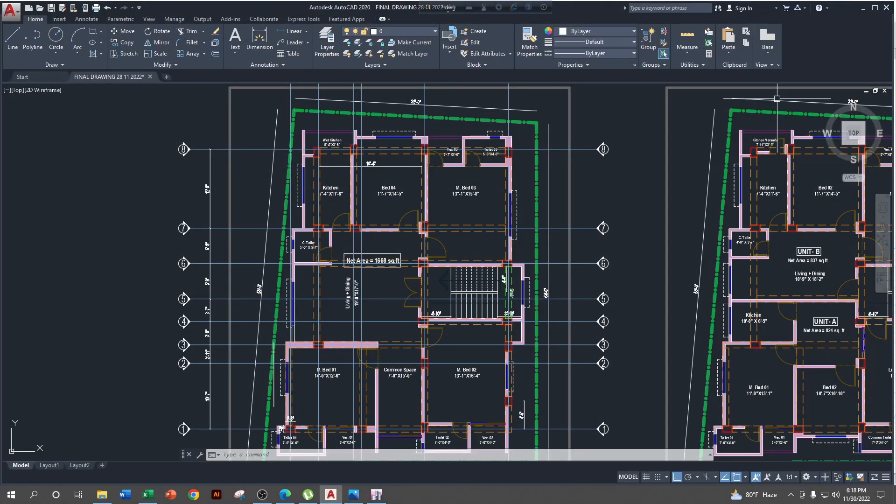
pyautogui.click(864, 8)
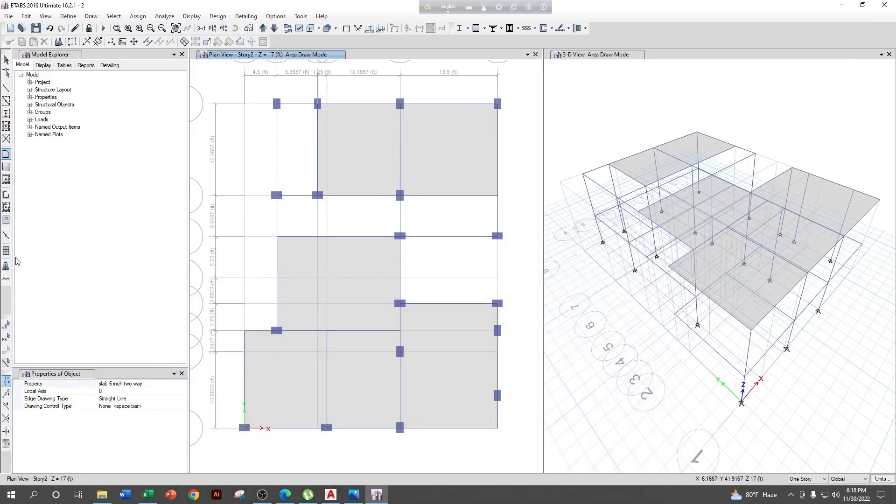
pyautogui.click(166, 386)
pyautogui.click(184, 384)
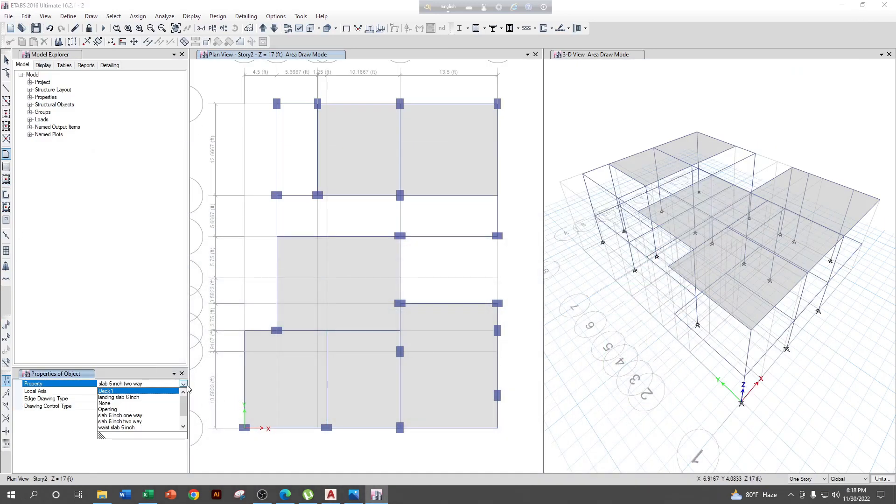
pyautogui.click(124, 415)
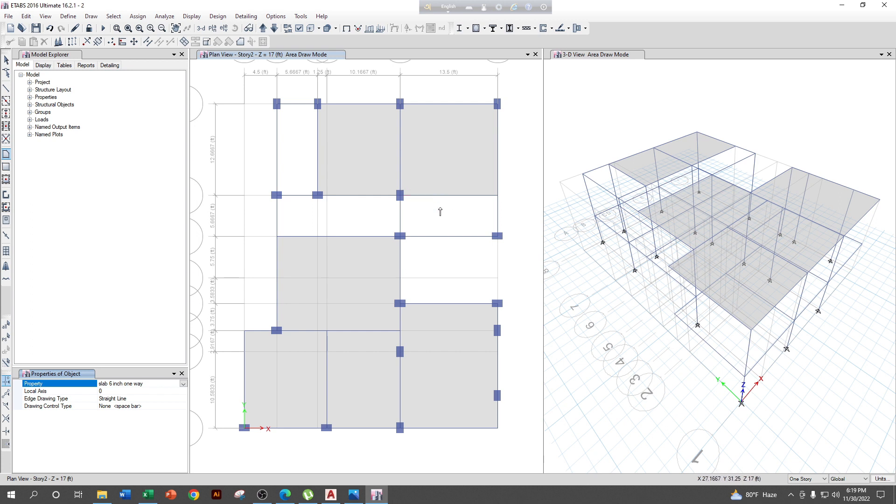
pyautogui.click(105, 392)
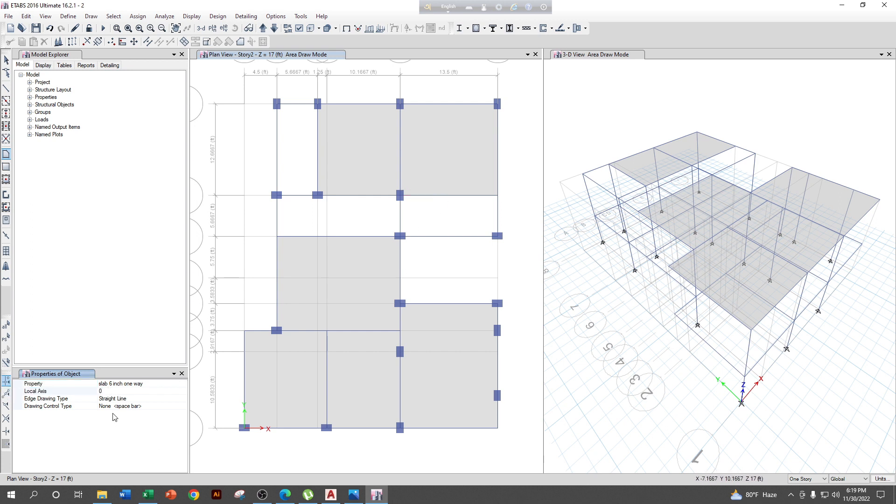
pyautogui.click(108, 391)
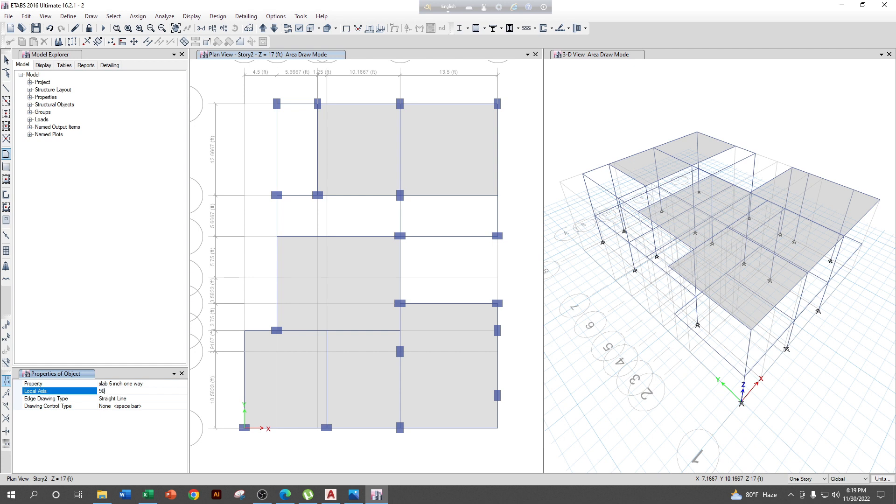
# Draw a 6 inch one-way slab with local axis 90 between grids E and F, from grid 6 to grid 7
pyautogui.click(399, 196)
pyautogui.click(400, 237)
pyautogui.click(498, 236)
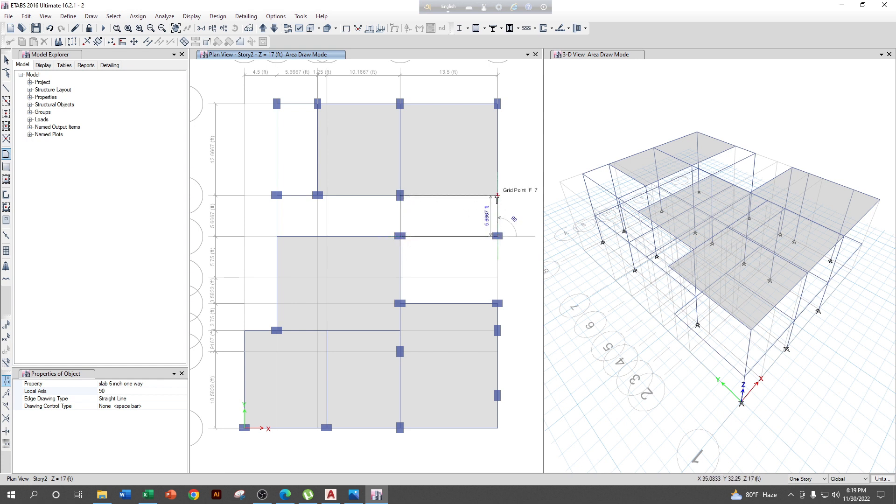
pyautogui.doubleClick(497, 196)
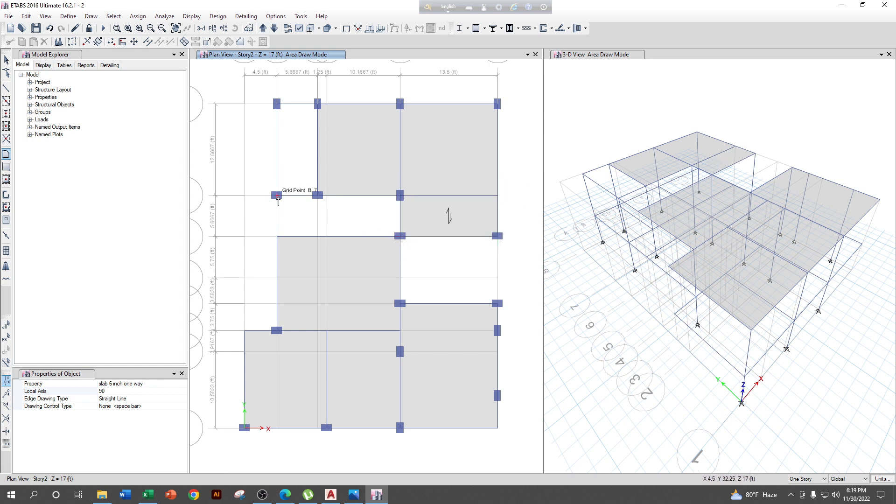
# Draw a 6 inch one-way slab with local axis 90 between grids B and E, from grid 6 to grid 7
pyautogui.click(277, 196)
pyautogui.click(277, 237)
pyautogui.click(400, 237)
pyautogui.click(400, 196)
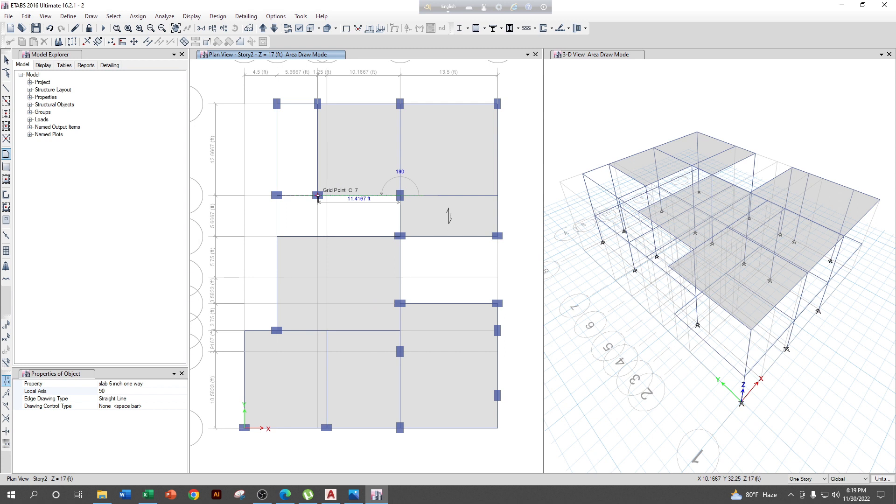
pyautogui.doubleClick(277, 196)
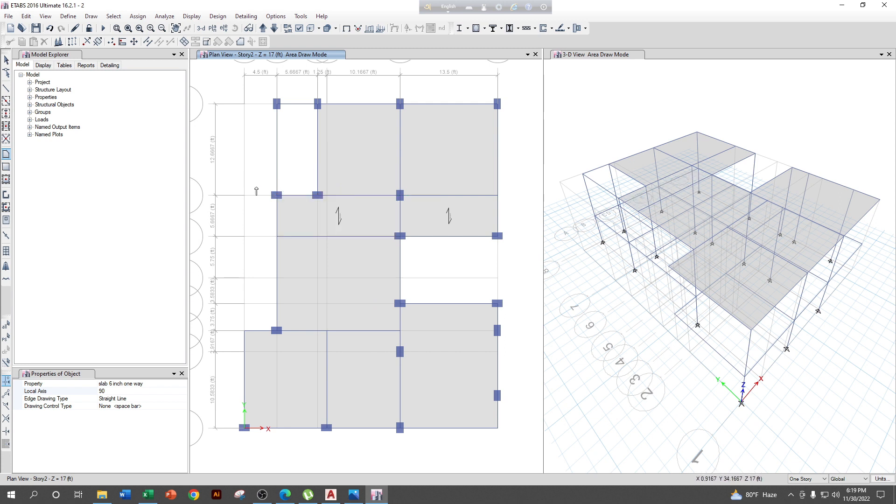
# Set the slab local axis to 0, draw a 6 inch one-way slab between grids B and C from grid 7 to 8, and leave drawing mode
pyautogui.moveTo(296, 104); pyautogui.dragTo(305, 140, button='middle')
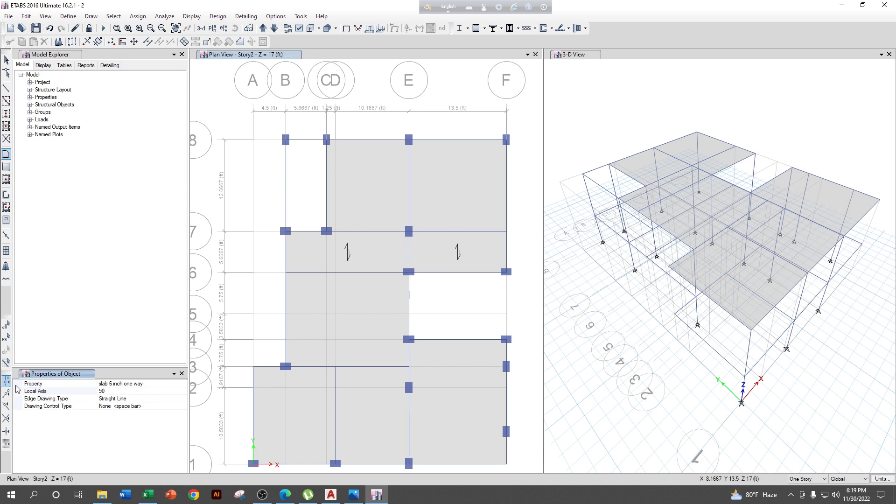
pyautogui.click(110, 391)
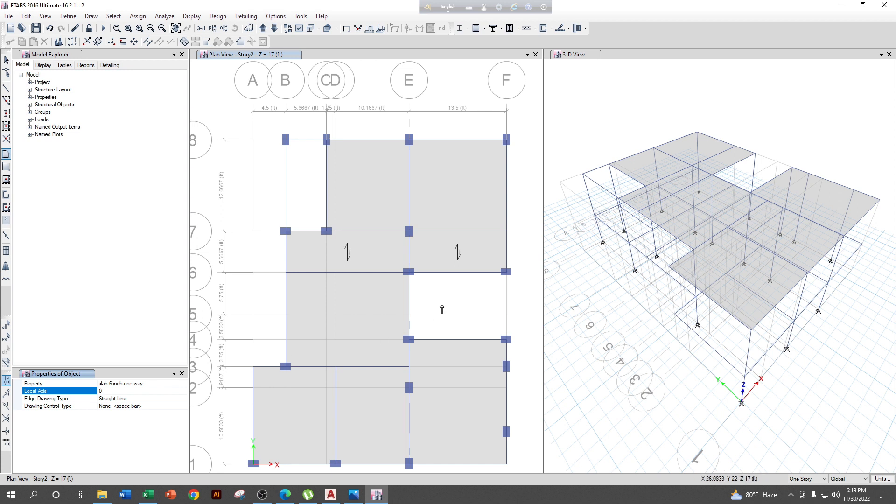
pyautogui.click(286, 139)
pyautogui.click(285, 231)
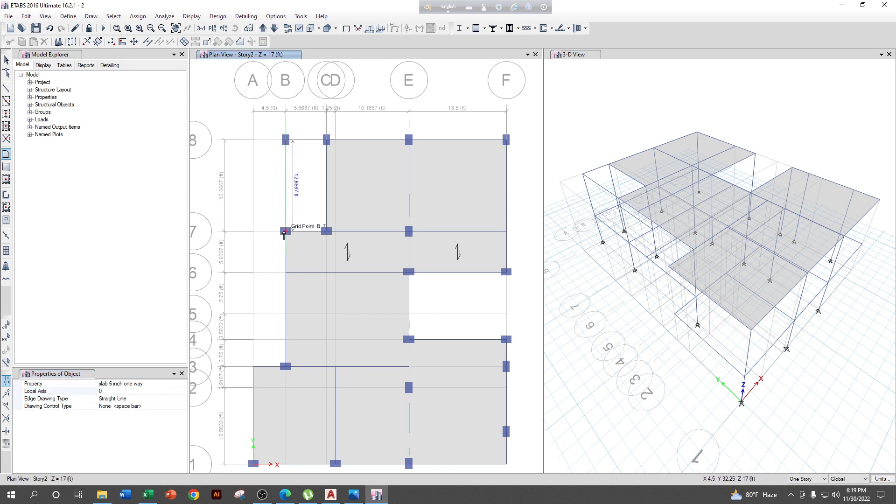
pyautogui.click(326, 230)
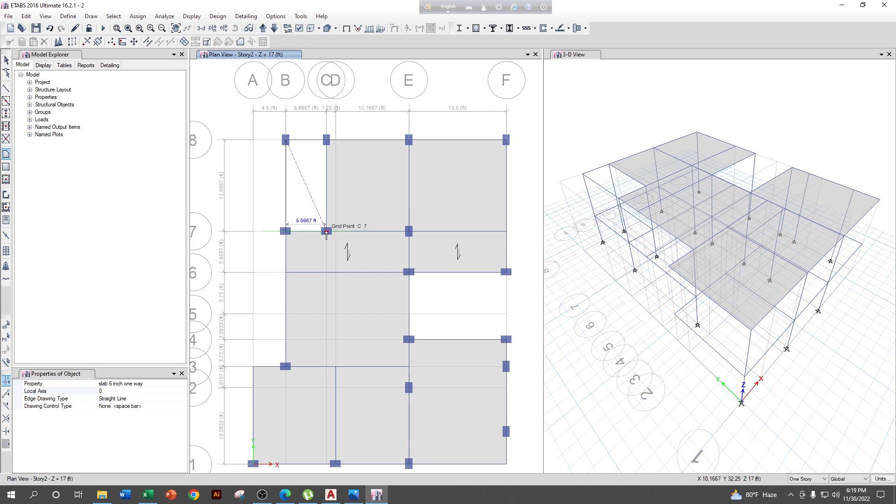
pyautogui.doubleClick(326, 140)
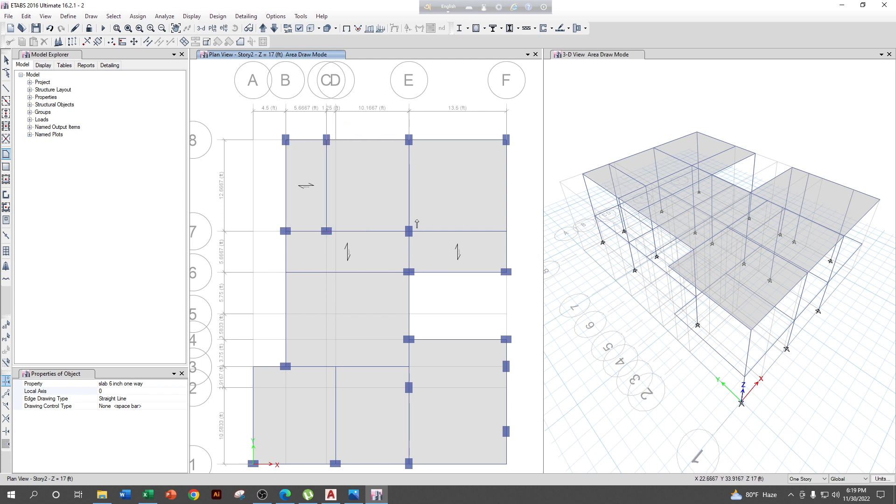
pyautogui.moveTo(419, 234); pyautogui.dragTo(413, 211, button='middle')
pyautogui.scroll(-5, 413, 214)
pyautogui.moveTo(367, 231); pyautogui.dragTo(367, 249, button='middle')
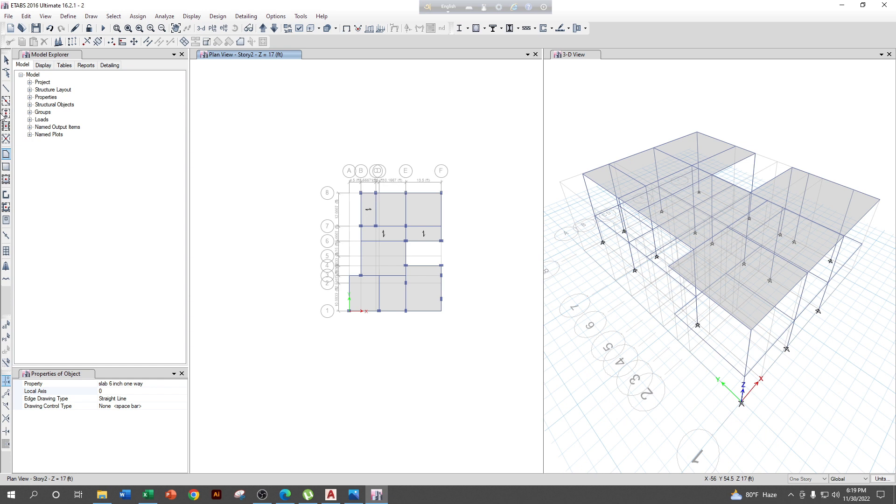
pyautogui.click(5, 60)
# Switch to the AutoCAD floor plan and examine the kitchen and toilet area around grids 7 and 8
pyautogui.scroll(5, 372, 247)
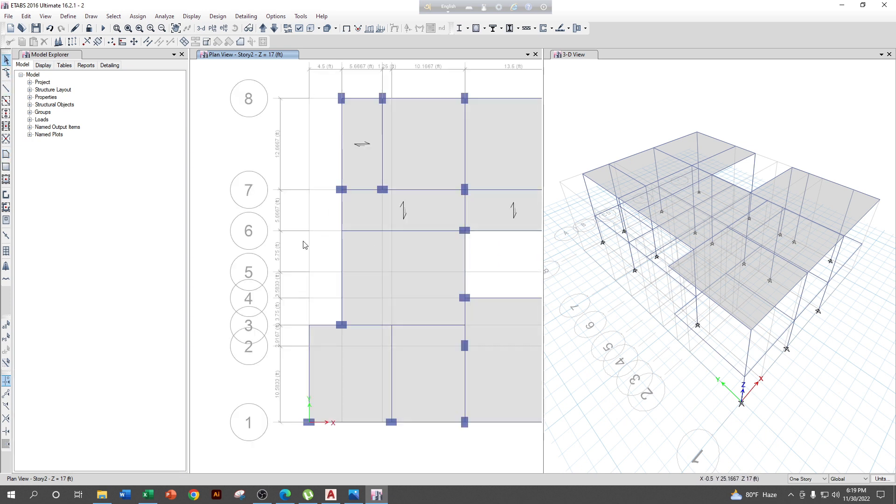
pyautogui.scroll(-5, 320, 259)
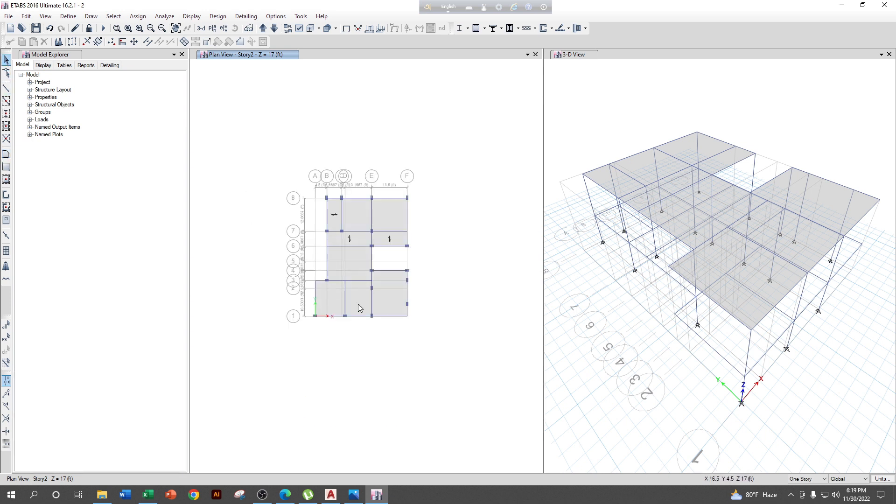
pyautogui.click(331, 494)
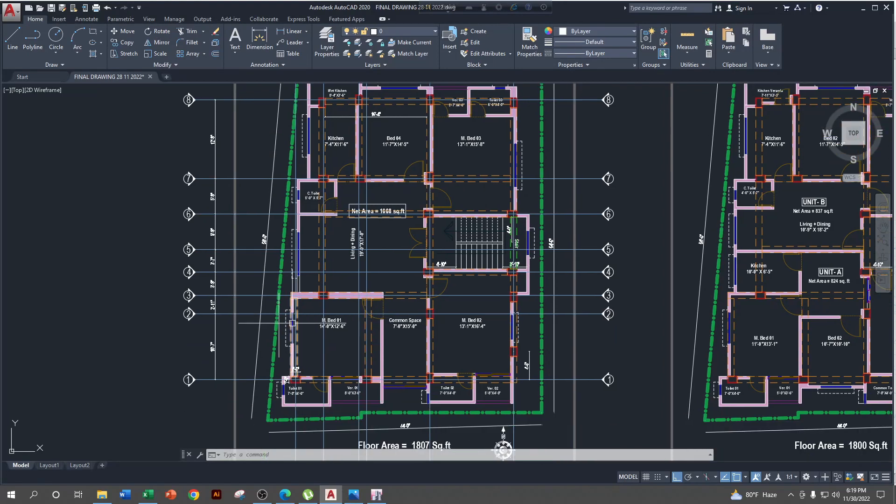
pyautogui.moveTo(309, 289); pyautogui.dragTo(324, 357, button='middle')
pyautogui.moveTo(332, 177); pyautogui.dragTo(394, 243, button='middle')
pyautogui.scroll(2, 394, 242)
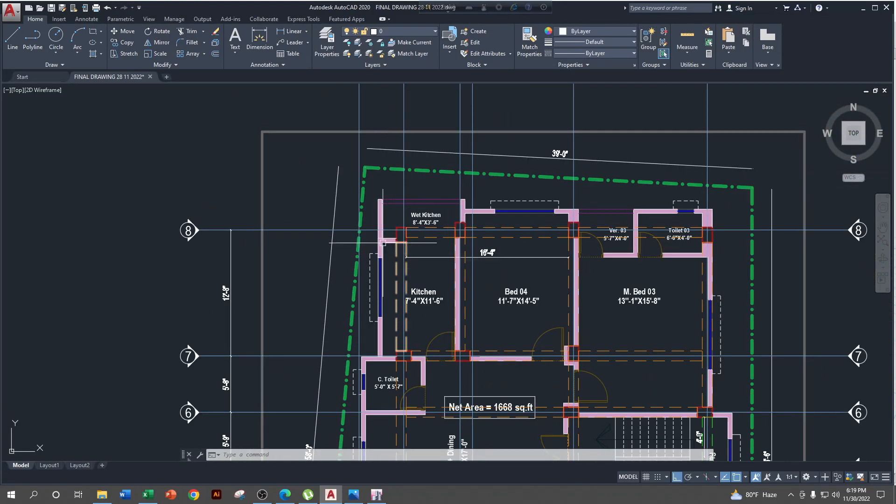
# Add a horizontal linear dimension in the C. Toilet from the column centre on grid 7 to the outer face of the side wall
pyautogui.click(290, 31)
pyautogui.moveTo(415, 251); pyautogui.dragTo(416, 105, button='middle')
pyautogui.moveTo(412, 291); pyautogui.dragTo(419, 158, button='middle')
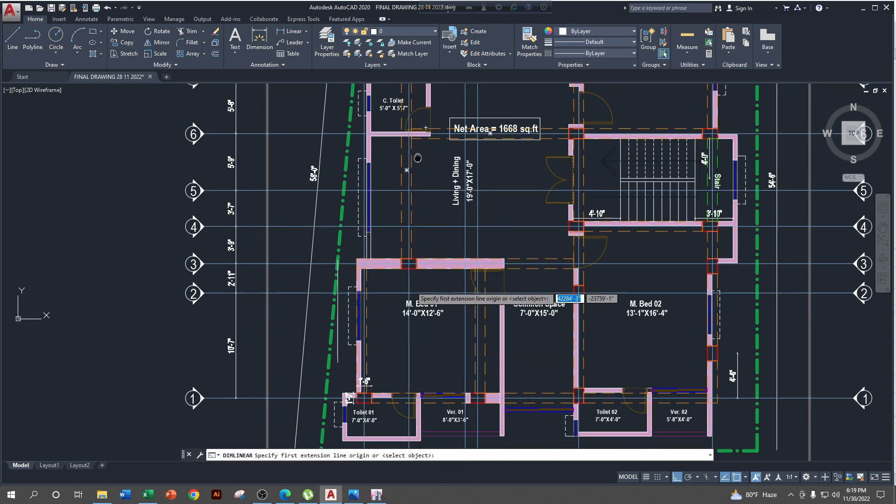
pyautogui.moveTo(436, 322); pyautogui.dragTo(433, 352, button='middle')
pyautogui.scroll(-3, 423, 273)
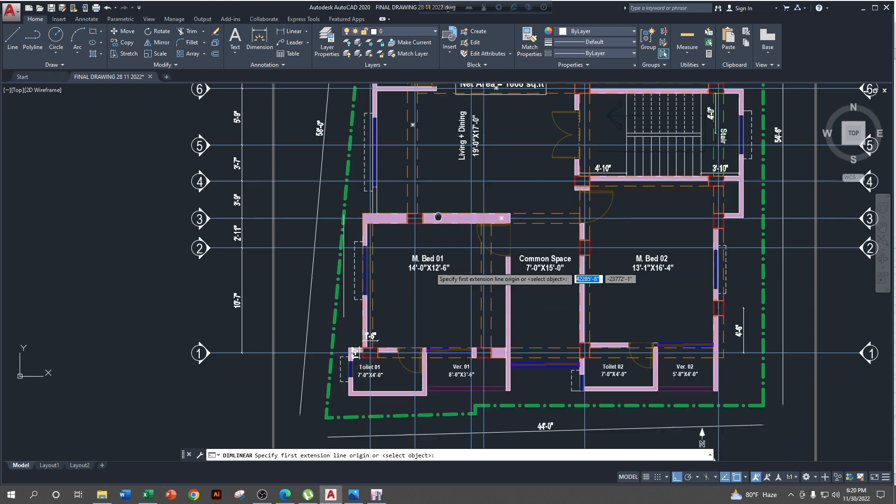
pyautogui.scroll(3, 418, 227)
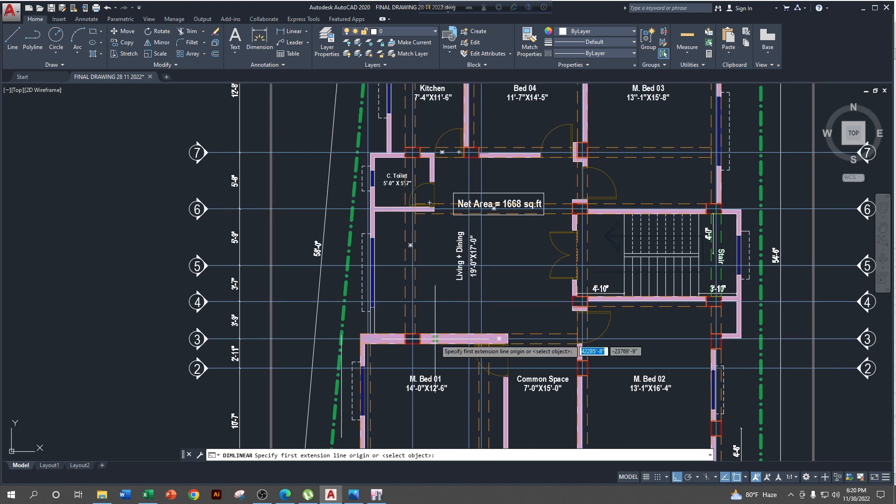
pyautogui.click(414, 152)
pyautogui.scroll(2, 408, 146)
pyautogui.click(350, 156)
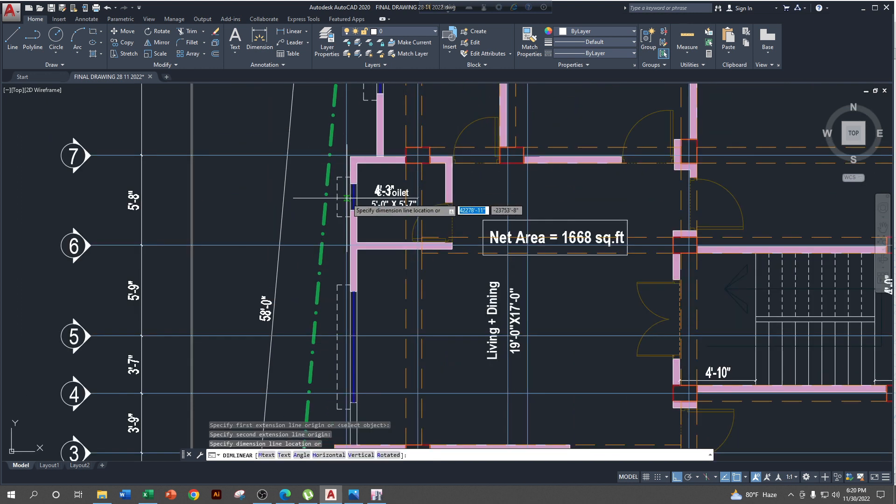
pyautogui.click(368, 199)
# Delete the C. Toilet name and size labels that overlap the new dimension
pyautogui.click(366, 198)
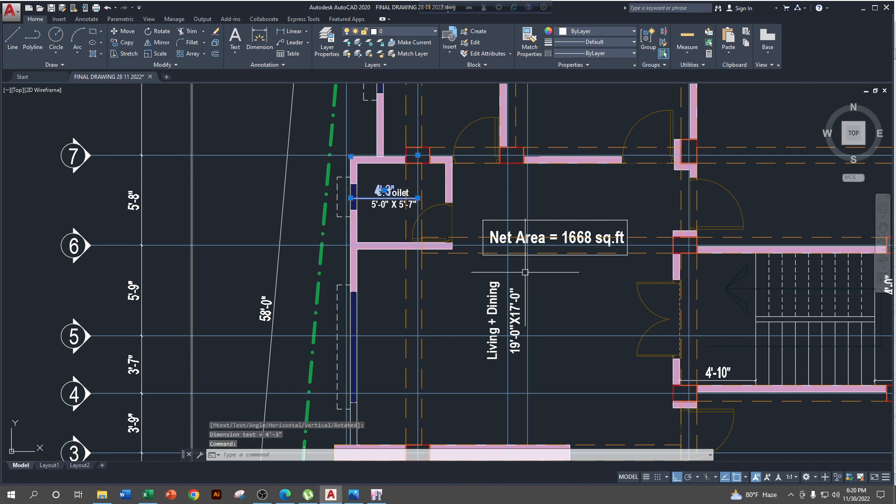
pyautogui.scroll(2, 394, 209)
pyautogui.click(394, 209)
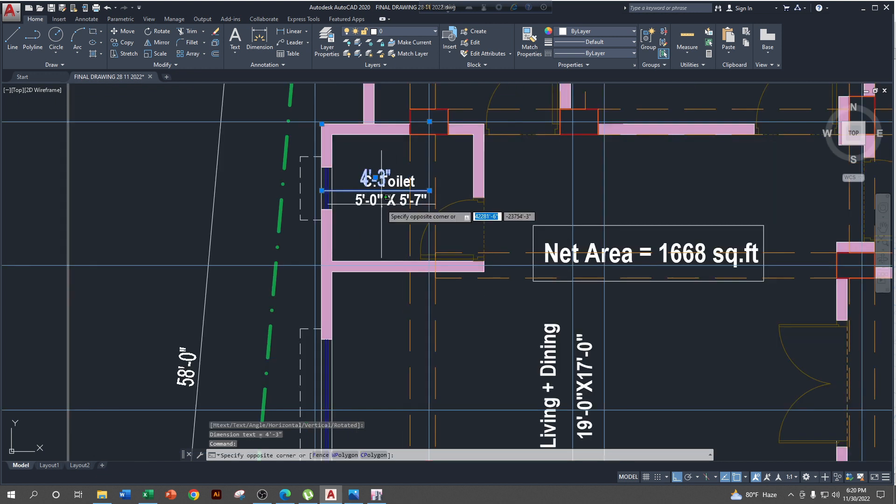
pyautogui.click(360, 202)
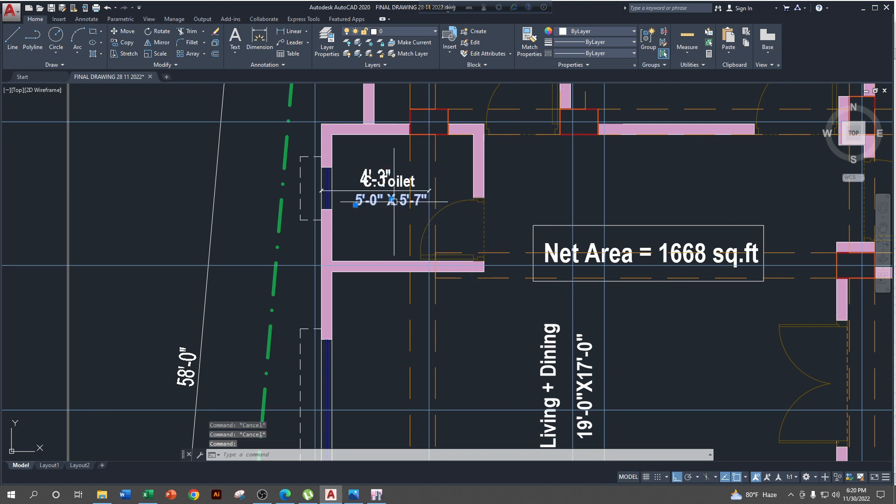
pyautogui.press('Delete')
pyautogui.click(396, 183)
pyautogui.press('Delete')
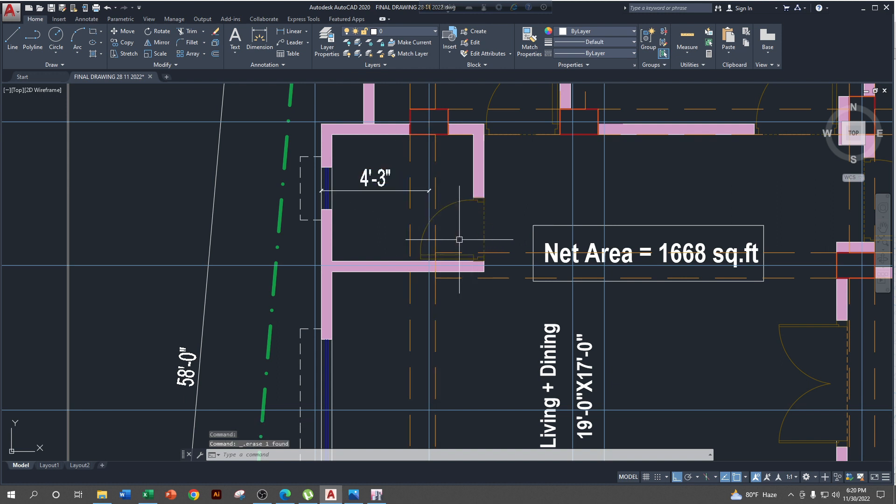
# Highlight grid lines 3 and 7 on the floor plan and examine the floor edge between them beside the living and dining area
pyautogui.scroll(-2, 461, 241)
pyautogui.moveTo(466, 251)
pyautogui.mouseDown(button='middle')
pyautogui.moveTo(459, 287)
pyautogui.moveTo(458, 206)
pyautogui.mouseUp(button='middle')
pyautogui.scroll(-2, 458, 287)
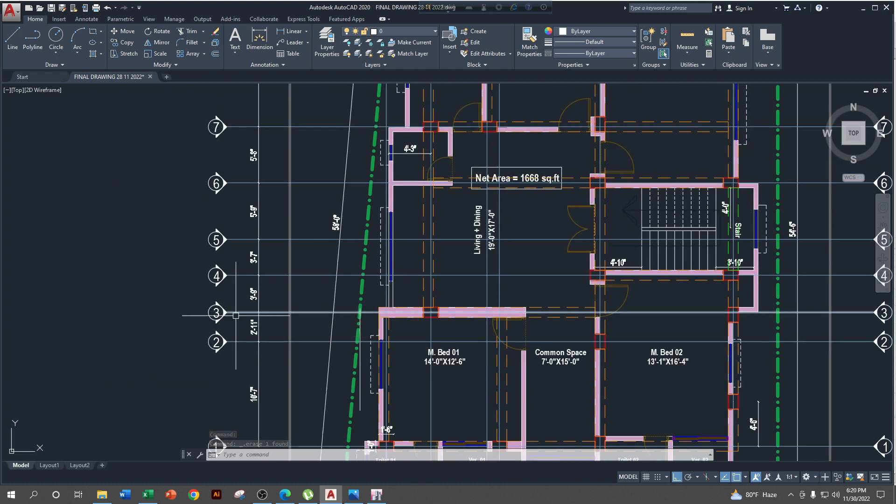
pyautogui.scroll(-3, 242, 315)
pyautogui.scroll(3, 245, 311)
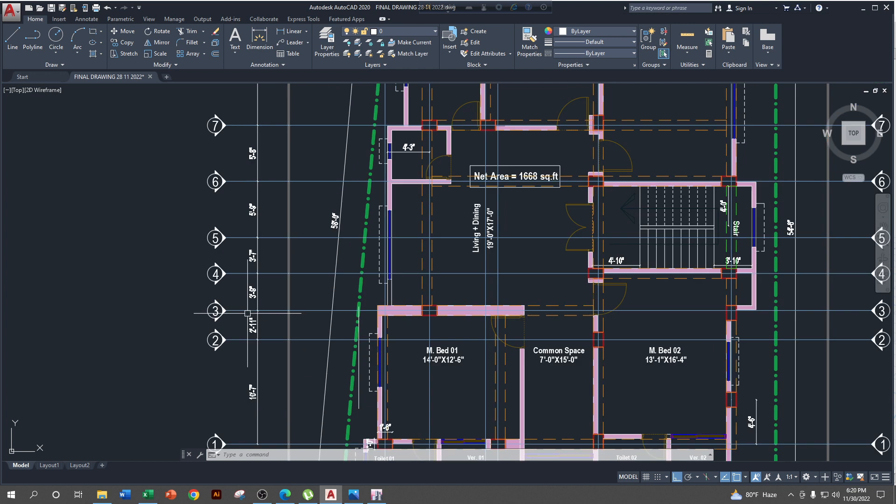
pyautogui.click(247, 309)
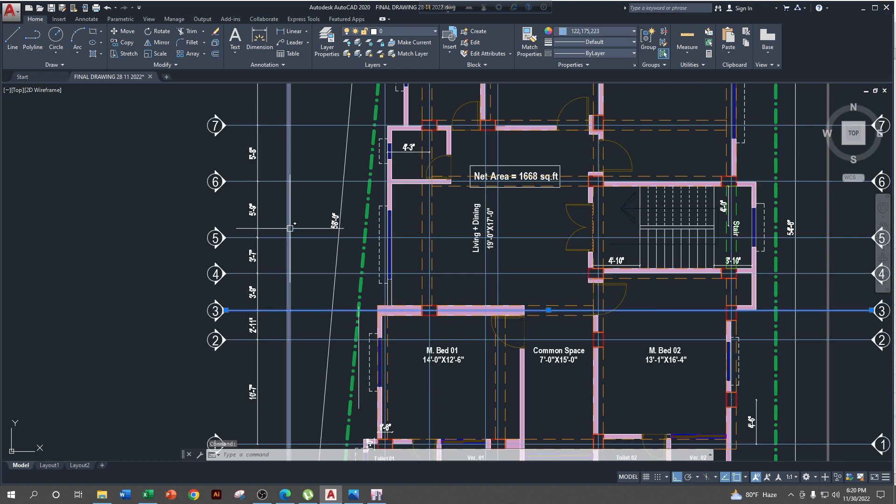
pyautogui.moveTo(297, 149); pyautogui.dragTo(293, 196, button='middle')
pyautogui.click(299, 170)
pyautogui.scroll(-3, 364, 257)
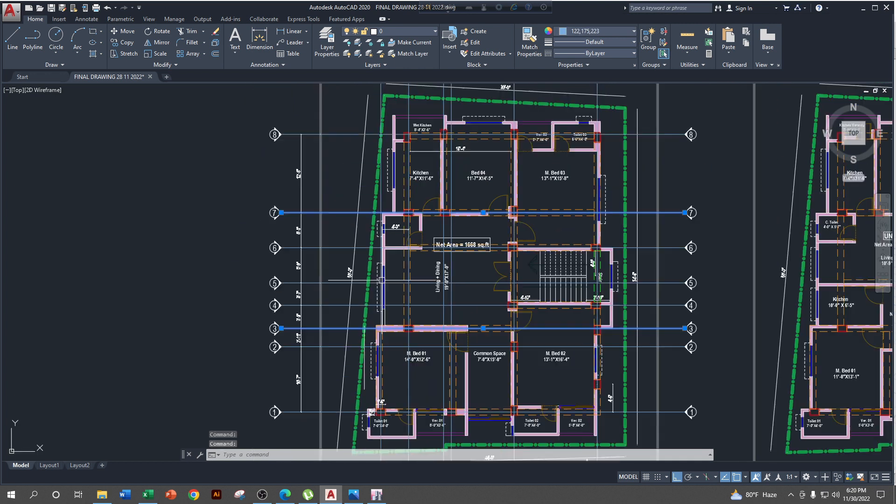
pyautogui.scroll(1, 387, 340)
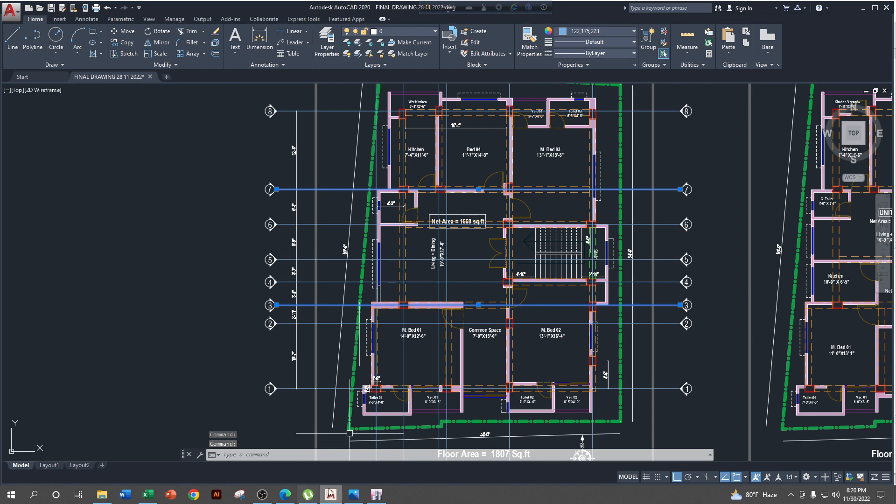
# Return to ETABS and replicate the grid B beam between grids 3 and 7 linearly with dx -4.25 ft
pyautogui.click(376, 494)
pyautogui.scroll(5, 333, 259)
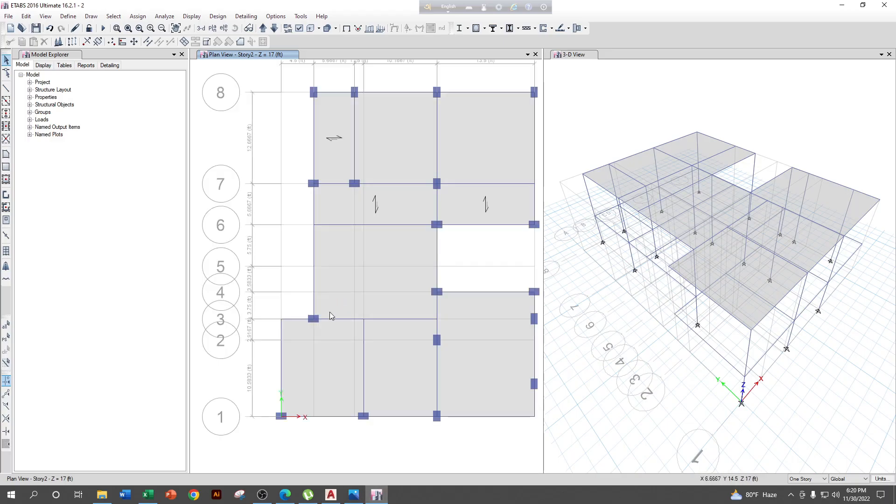
pyautogui.click(314, 202)
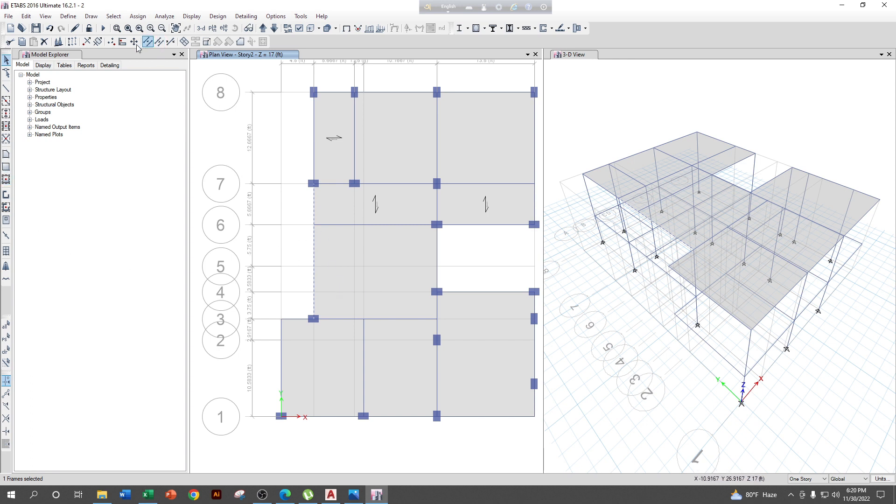
pyautogui.click(72, 42)
pyautogui.moveTo(468, 150); pyautogui.dragTo(770, 130)
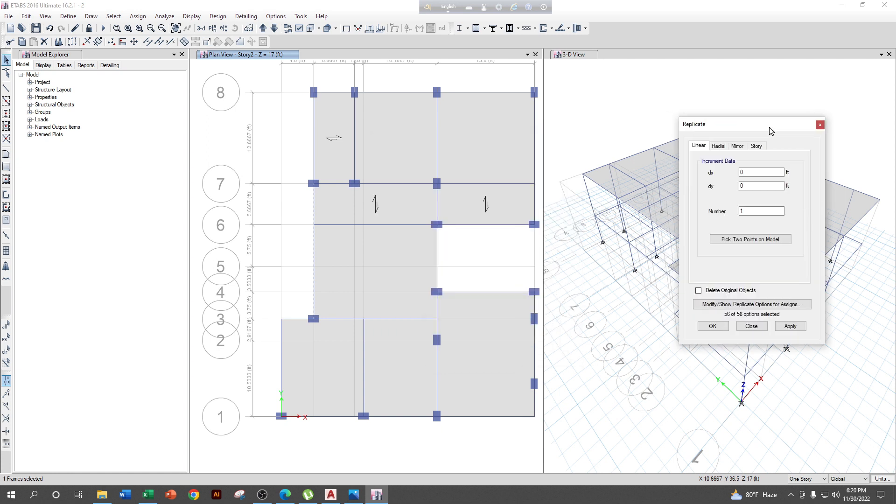
pyautogui.doubleClick(749, 172)
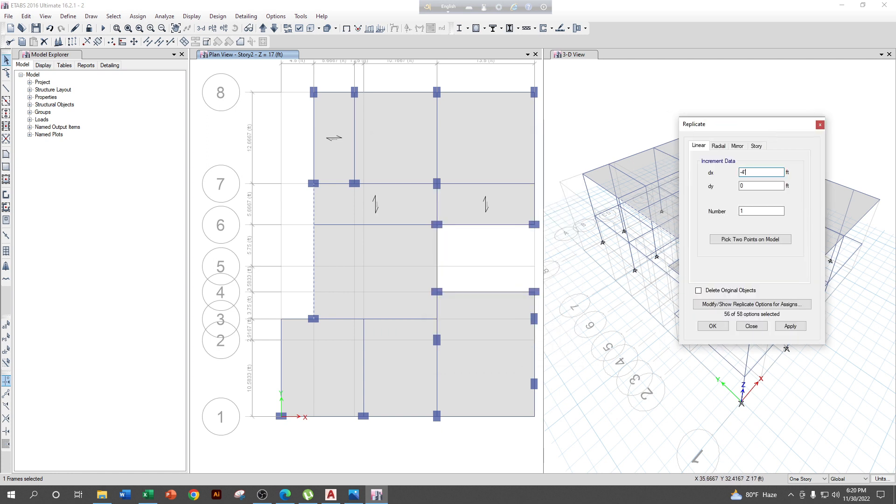
pyautogui.write('-')
pyautogui.click(790, 326)
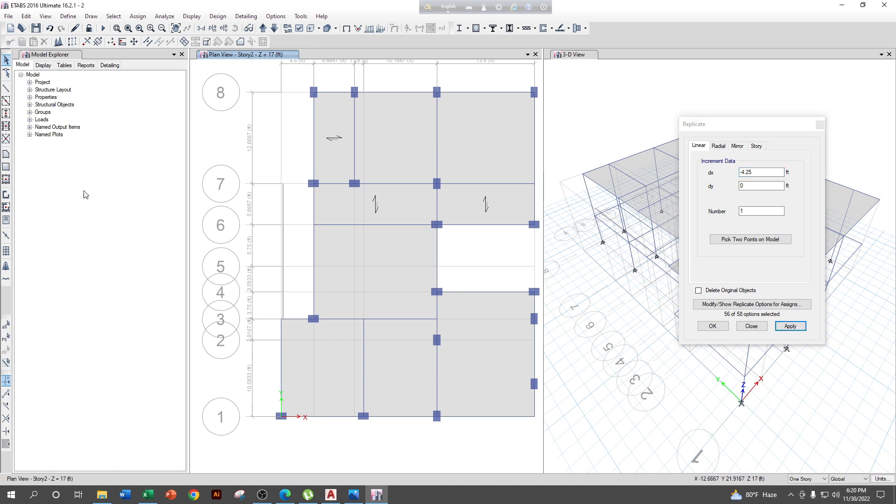
# Draw a one-way 6 inch slab over the strip between grid B and the replicated beam, from grid 7 to grid 3
pyautogui.click(6, 154)
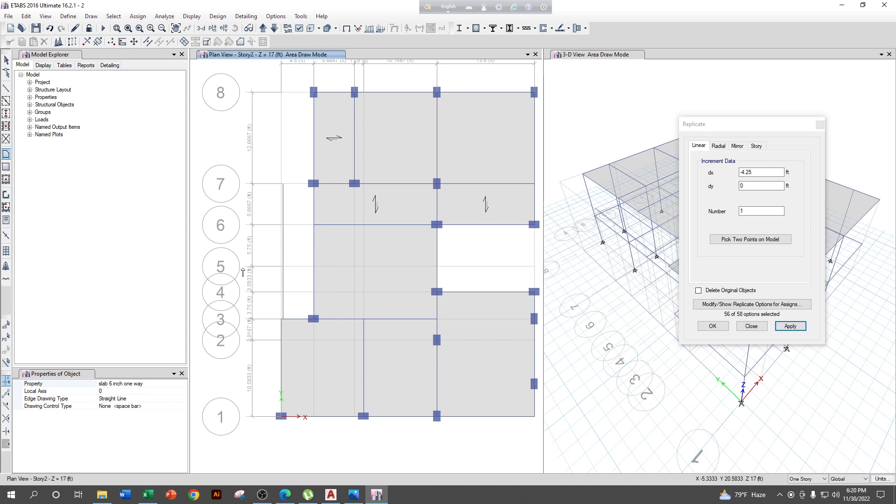
pyautogui.scroll(3, 272, 191)
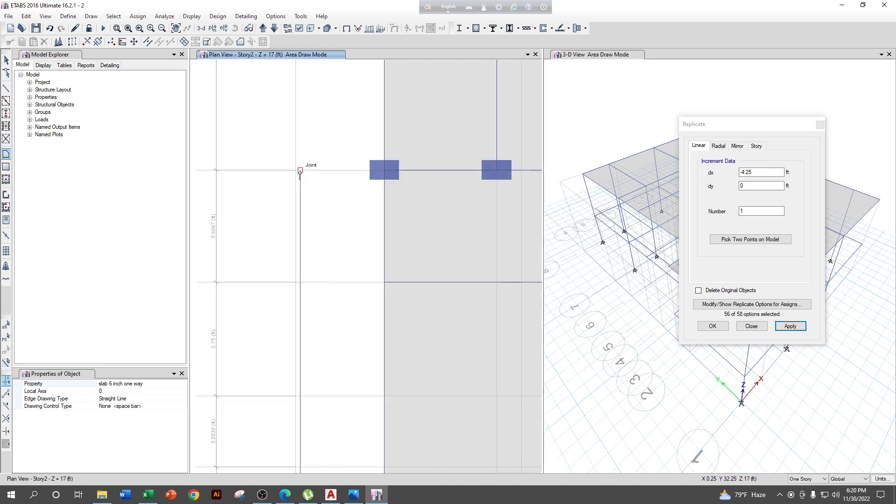
pyautogui.click(300, 171)
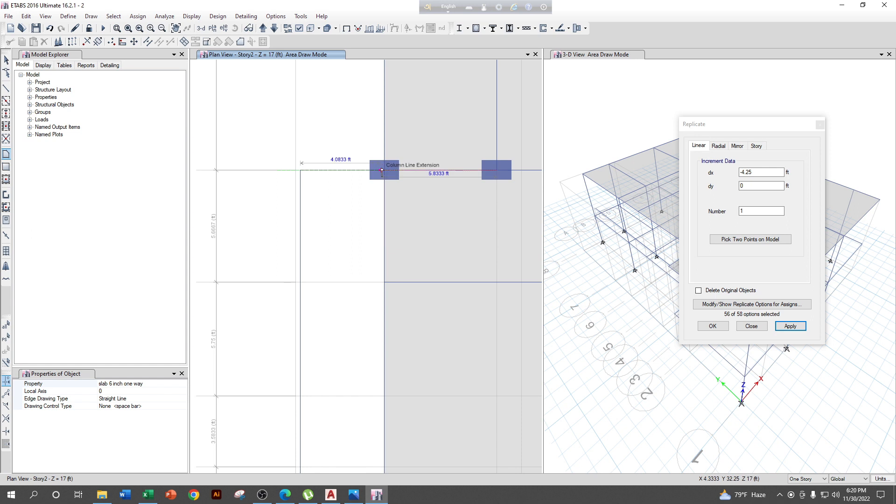
pyautogui.click(384, 171)
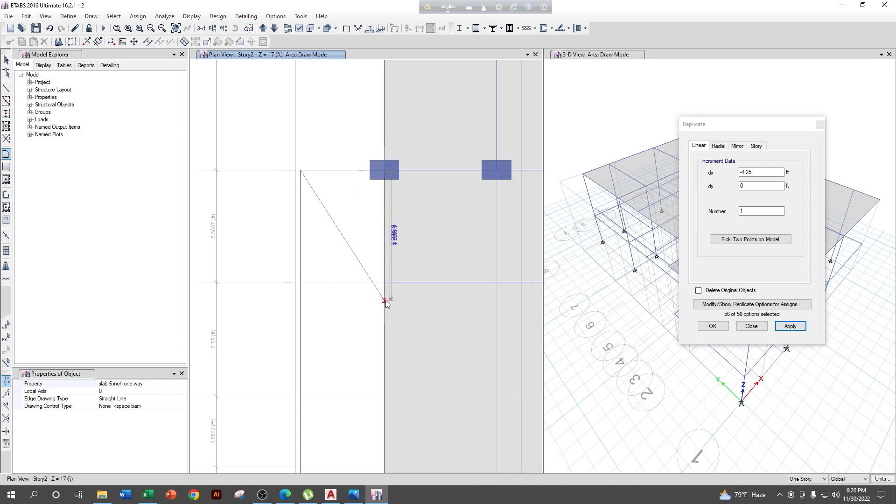
pyautogui.moveTo(391, 392); pyautogui.dragTo(391, 226, button='middle')
pyautogui.click(384, 377)
pyautogui.click(300, 377)
pyautogui.press('Return')
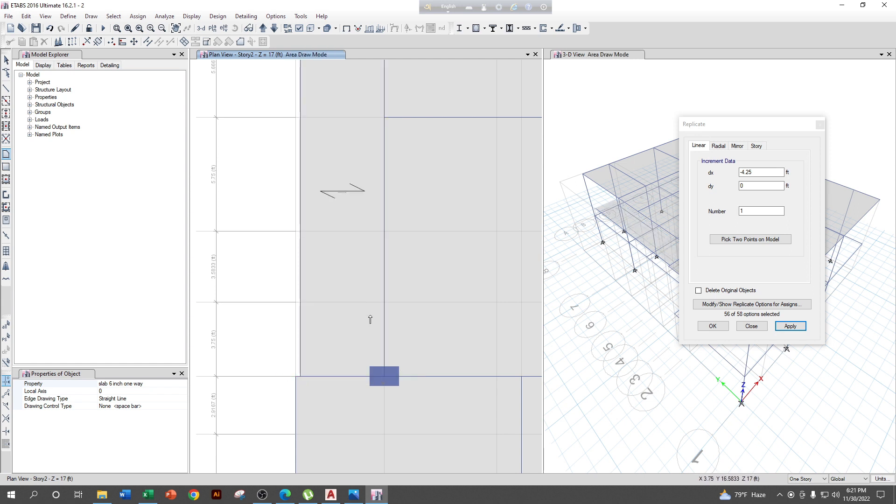
pyautogui.scroll(-4, 372, 322)
pyautogui.moveTo(426, 337)
pyautogui.mouseDown(button='middle')
pyautogui.moveTo(393, 361)
pyautogui.moveTo(333, 365)
pyautogui.mouseUp(button='middle')
pyautogui.press('Escape')
# Switch to AutoCAD and clear the selection of grid lines 3 and 7
pyautogui.click(331, 494)
pyautogui.scroll(2, 266, 298)
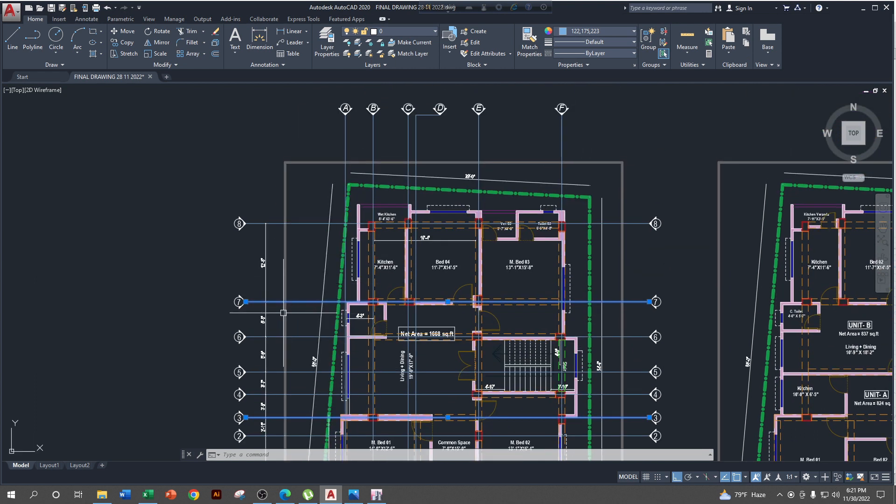
pyautogui.scroll(2, 316, 234)
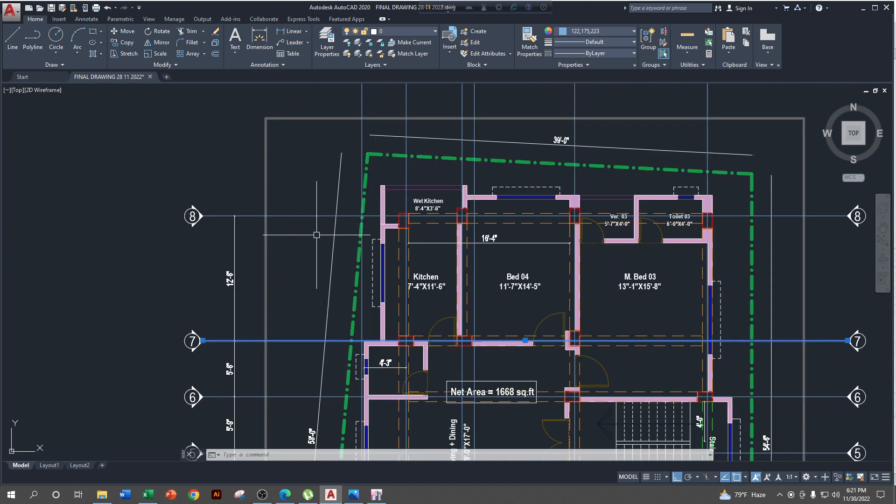
pyautogui.press('Escape')
pyautogui.press('Escape')
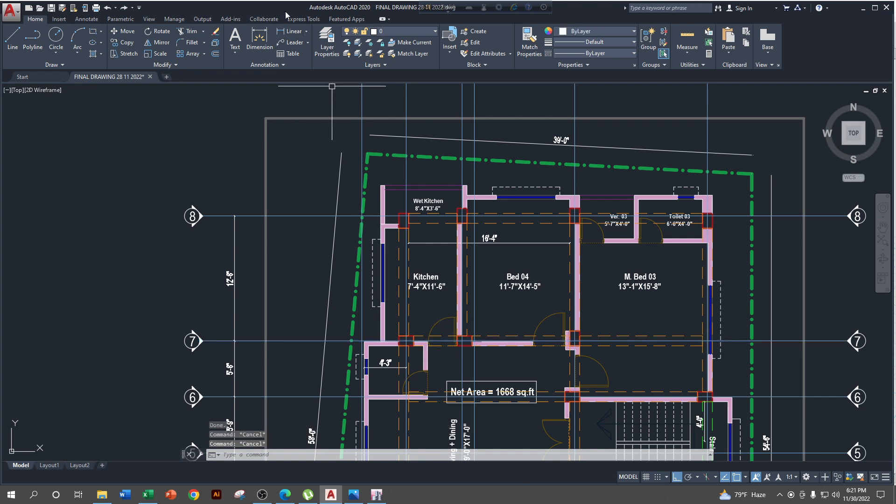
# Add a horizontal linear dimension in the kitchen from the column centre on grid 7 to the outer face of the side wall
pyautogui.click(284, 32)
pyautogui.scroll(2, 410, 350)
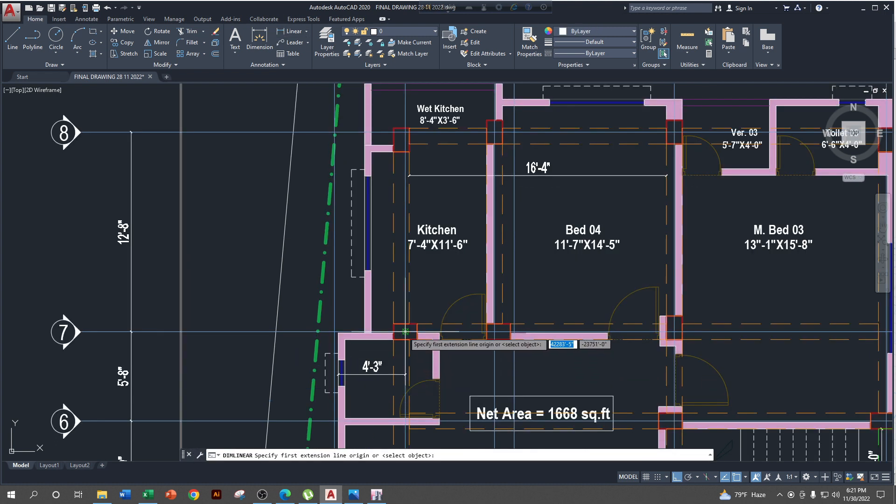
pyautogui.click(400, 332)
pyautogui.click(370, 333)
pyautogui.click(368, 299)
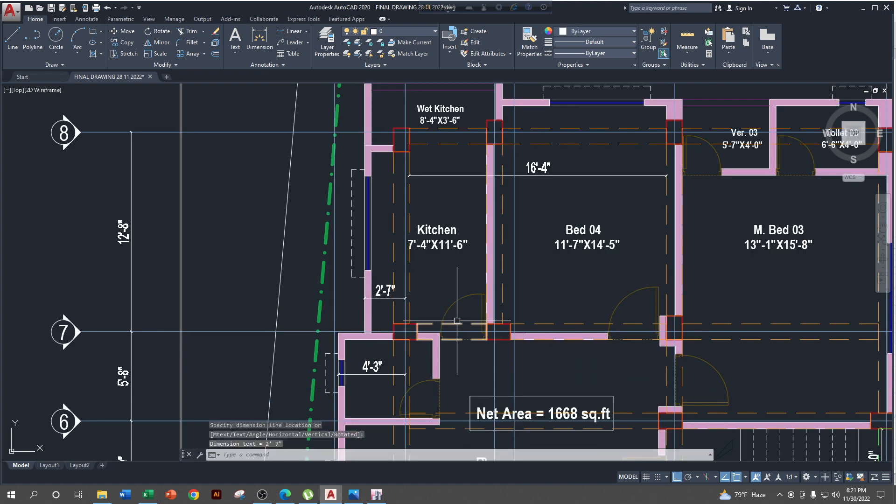
pyautogui.scroll(-2, 484, 299)
pyautogui.moveTo(483, 299); pyautogui.dragTo(441, 326, button='middle')
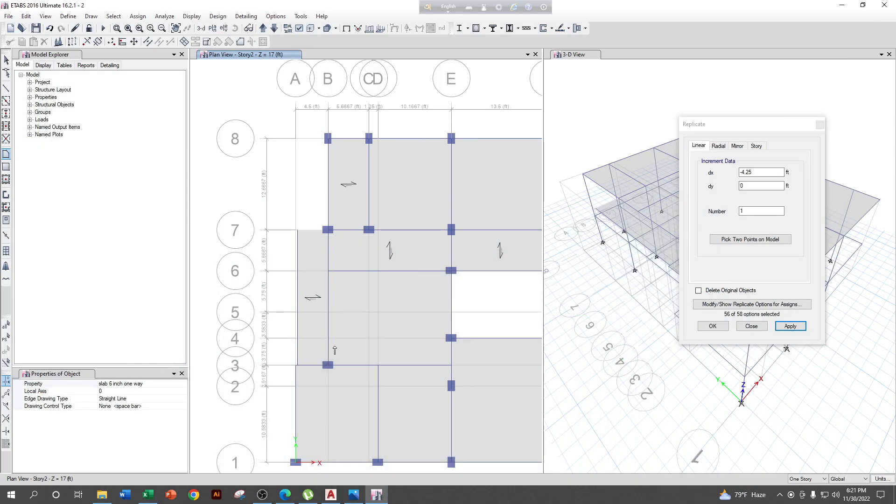
# Return to ETABS and delete the replicated beam along the outer edge of the slab strip between grids 3 and 7
pyautogui.click(6, 60)
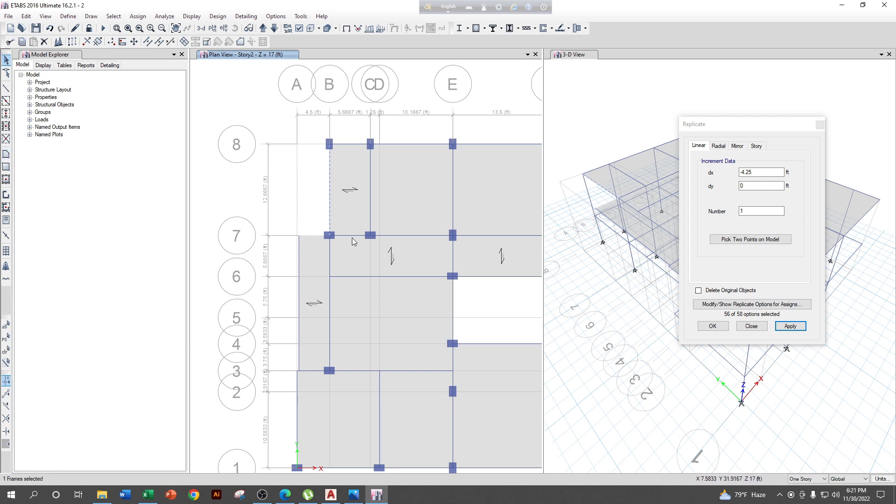
pyautogui.click(300, 253)
pyautogui.press('Delete')
pyautogui.moveTo(439, 270); pyautogui.dragTo(436, 278, button='middle')
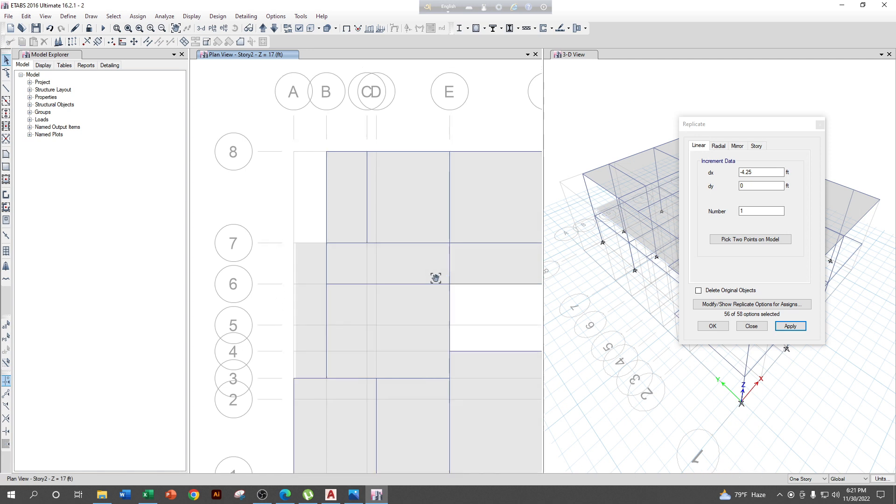
# Try to replicate the grid B beam between grids 7 and 8 linearly with dx 2'7"
pyautogui.click(338, 497)
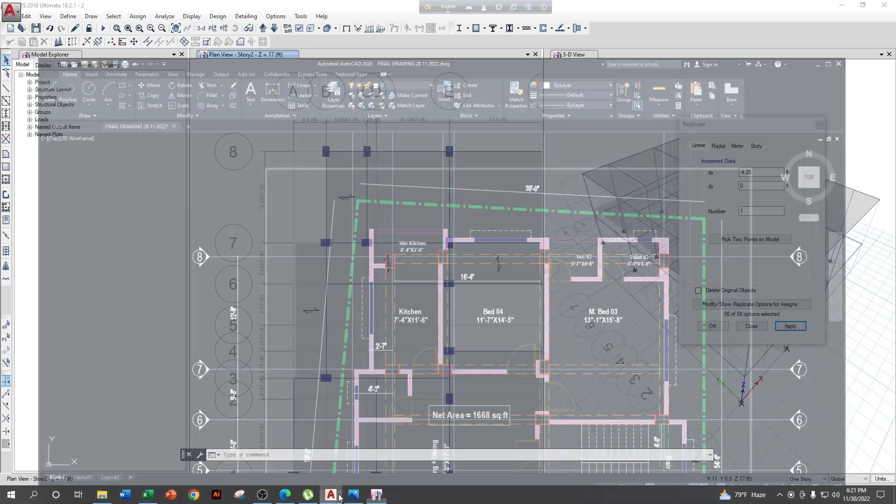
pyautogui.click(338, 496)
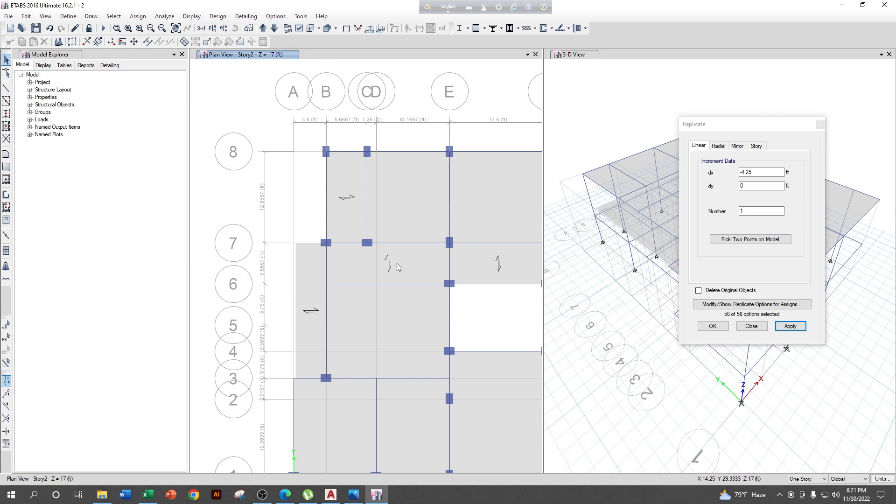
pyautogui.click(327, 172)
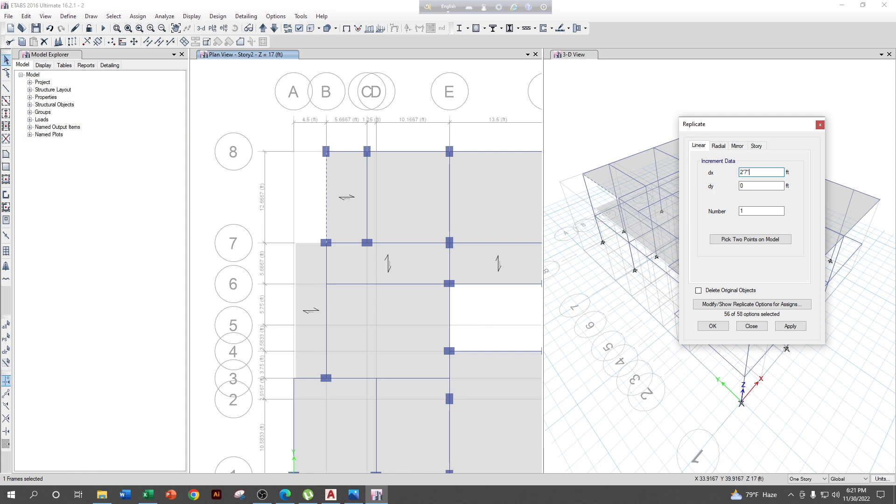
pyautogui.click(790, 326)
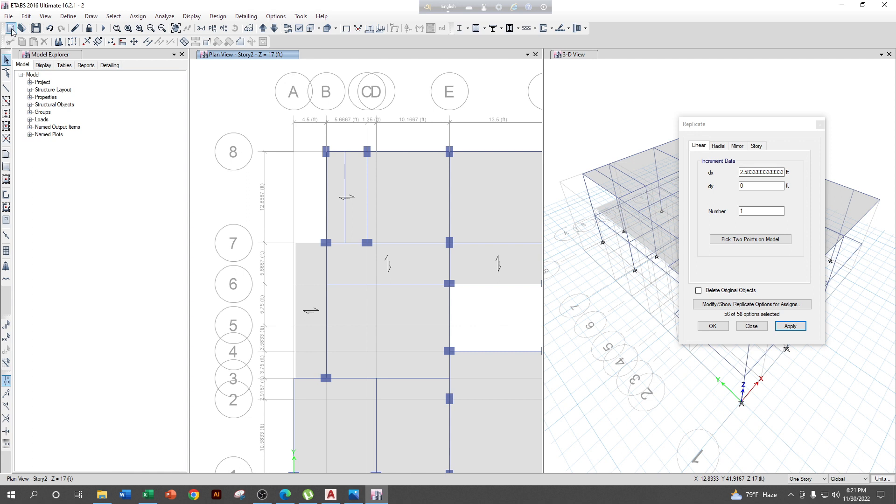
pyautogui.hotkey('ctrl', 'z')
# Replicate the grid B beam between grids 7 and 8 linearly with dx -2.5833 ft
pyautogui.click(741, 173)
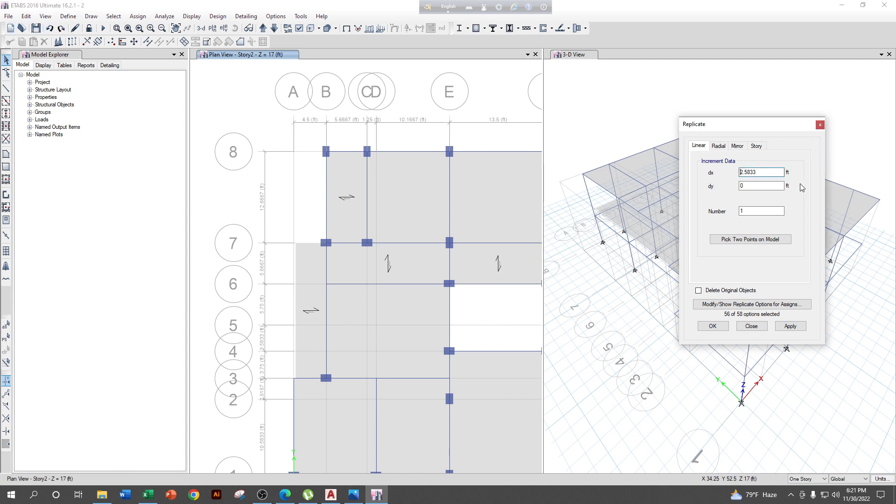
pyautogui.write('-')
pyautogui.click(790, 327)
pyautogui.click(517, 278)
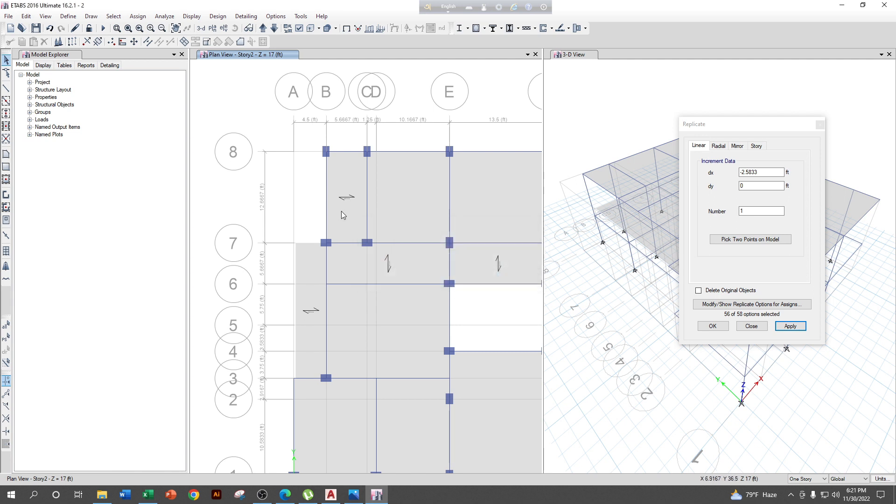
pyautogui.click(327, 206)
pyautogui.click(327, 205)
pyautogui.click(790, 326)
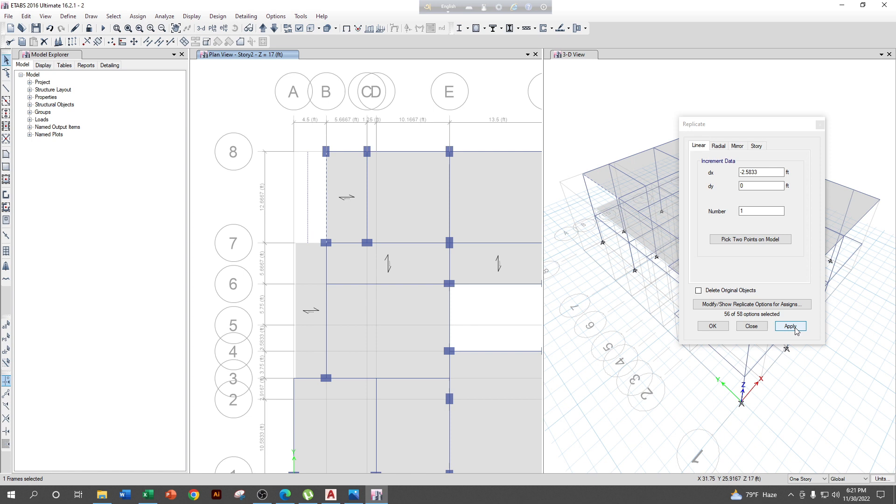
# Draw a one-way 6 inch slab between grid B and the replicated beam, from grid 8 to grid 7
pyautogui.click(6, 154)
pyautogui.scroll(3, 339, 150)
pyautogui.click(252, 156)
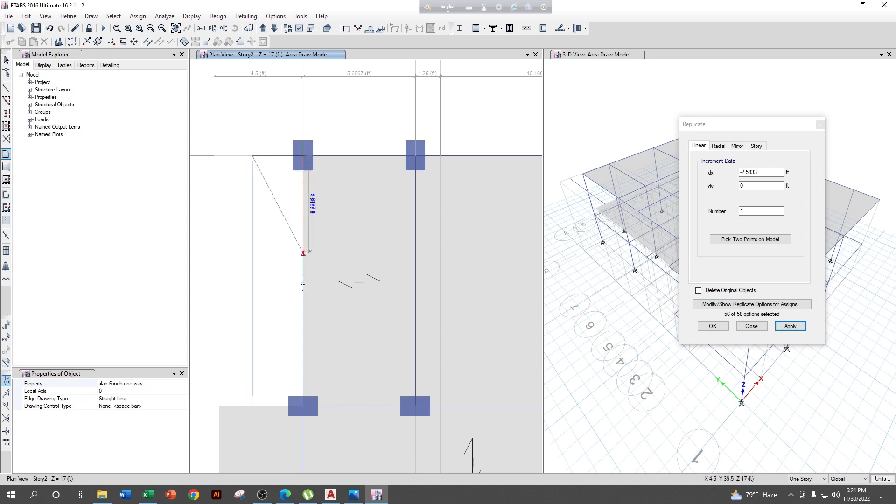
pyautogui.click(252, 406)
pyautogui.press('Return')
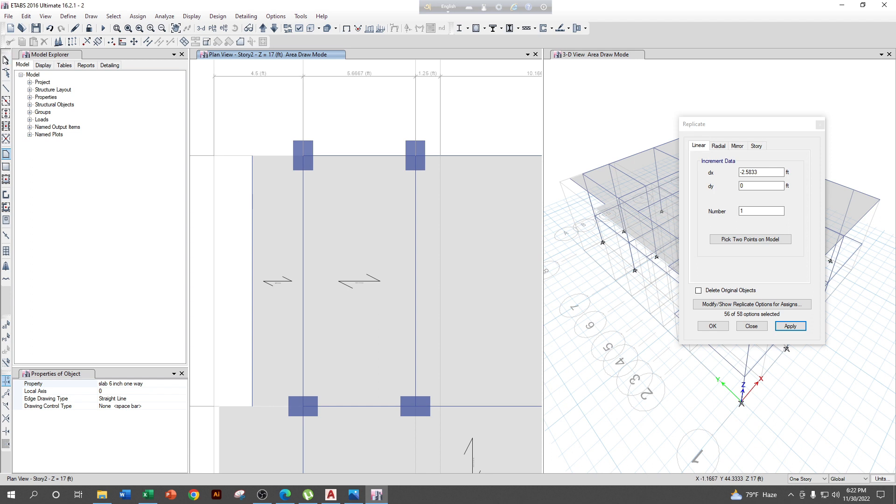
pyautogui.press('Escape')
# Delete the replicated beam along the outer slab edge between grids 7 and 8 and save the model
pyautogui.click(251, 213)
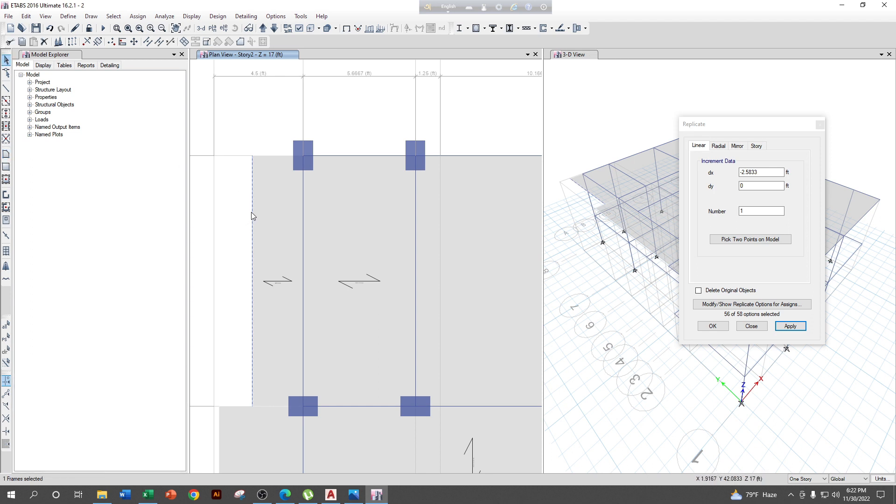
pyautogui.press('Delete')
pyautogui.scroll(-5, 251, 212)
pyautogui.moveTo(397, 237); pyautogui.dragTo(417, 185, button='middle')
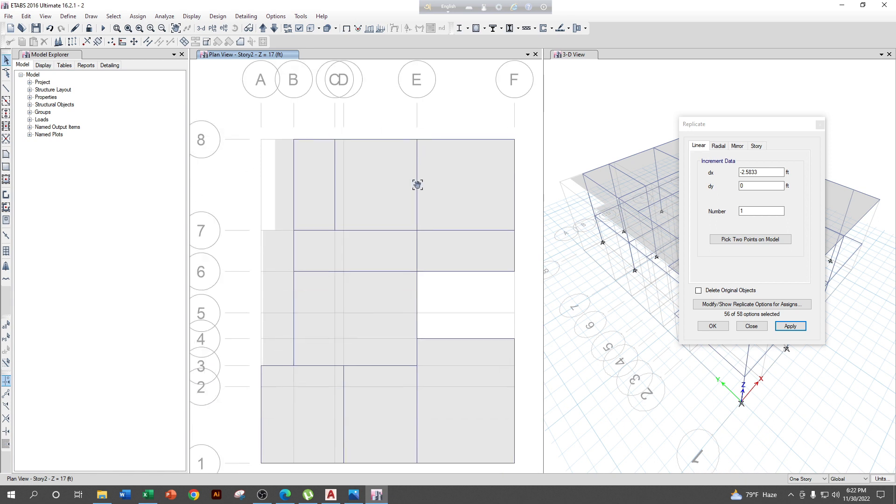
pyautogui.click(35, 28)
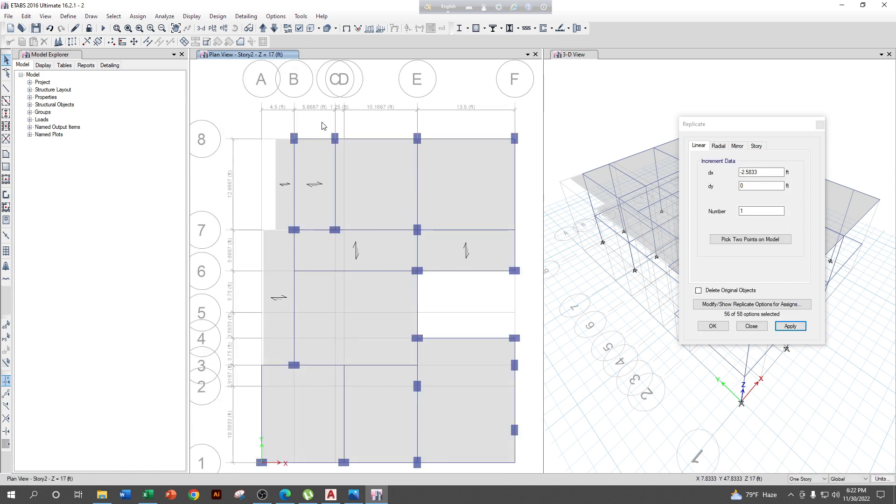
# Switch to AutoCAD and add a vertical linear dimension from grid 8 to the outer end of the wet kitchen's side wall
pyautogui.click(331, 495)
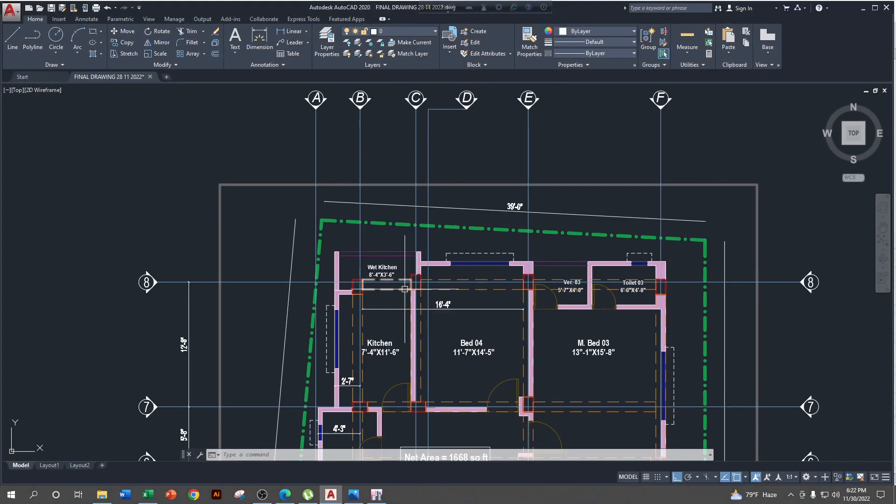
pyautogui.moveTo(405, 289); pyautogui.dragTo(397, 331, button='middle')
pyautogui.click(287, 31)
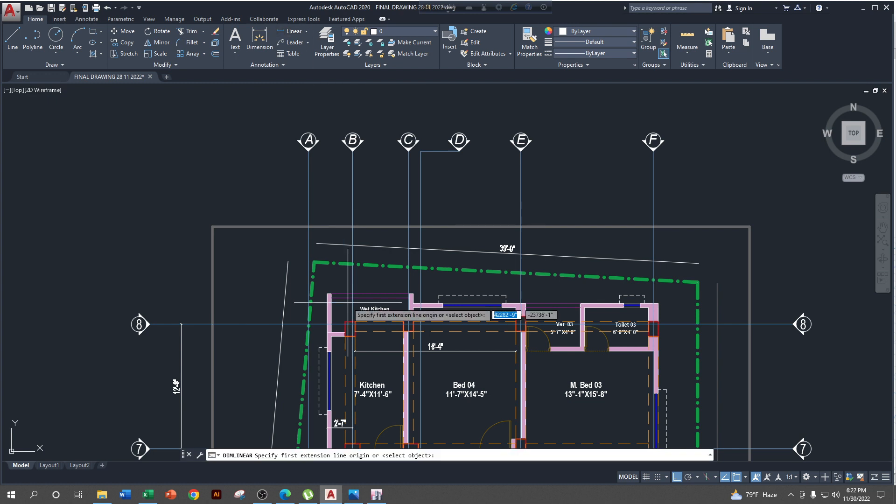
pyautogui.scroll(3, 348, 302)
pyautogui.click(331, 191)
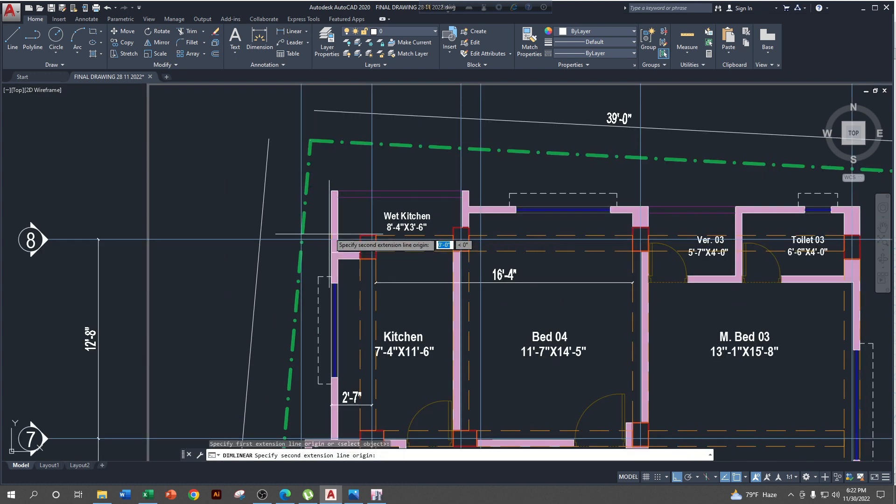
pyautogui.click(331, 189)
pyautogui.click(280, 188)
# Examine the floor outline beyond grid 8 around the wet kitchen, Bed 04, the veranda and Toilet 03
pyautogui.scroll(-2, 415, 355)
pyautogui.scroll(-2, 466, 262)
pyautogui.moveTo(468, 234); pyautogui.dragTo(430, 317, button='middle')
pyautogui.scroll(2, 468, 281)
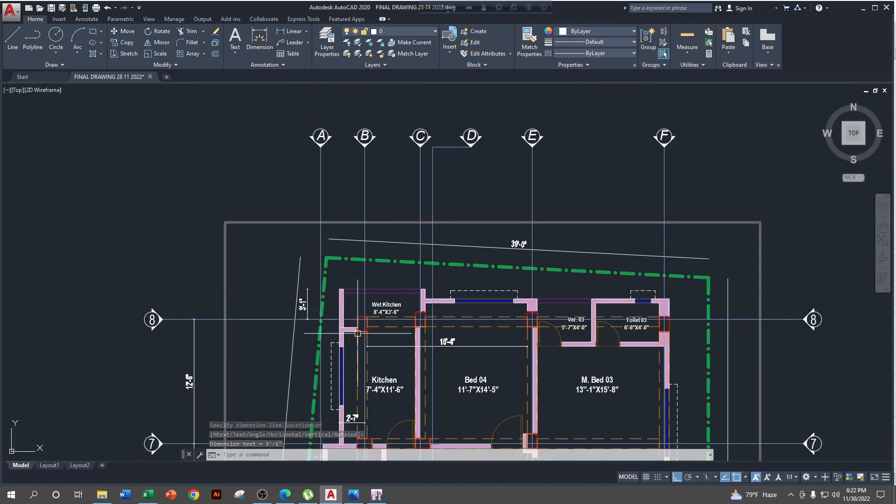
pyautogui.moveTo(364, 323)
pyautogui.mouseDown(button='middle')
pyautogui.moveTo(360, 256)
pyautogui.moveTo(357, 336)
pyautogui.mouseUp(button='middle')
pyautogui.scroll(2, 355, 349)
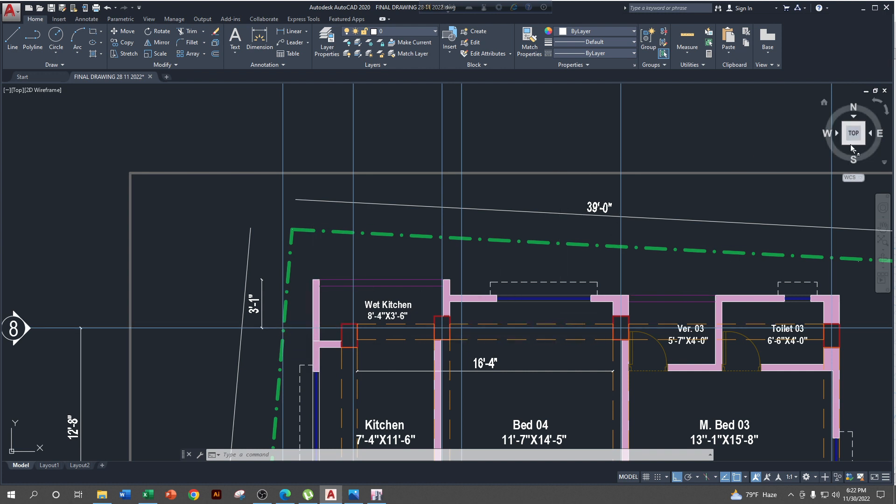
pyautogui.scroll(-3, 460, 363)
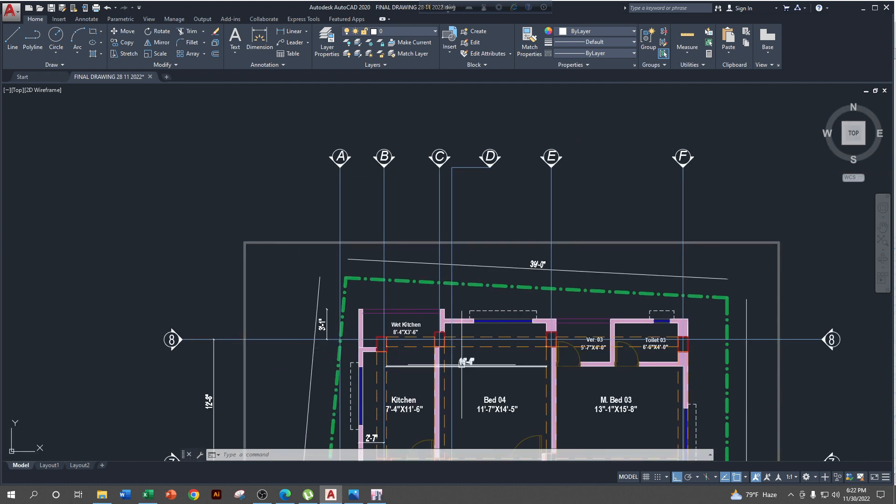
pyautogui.scroll(2, 462, 362)
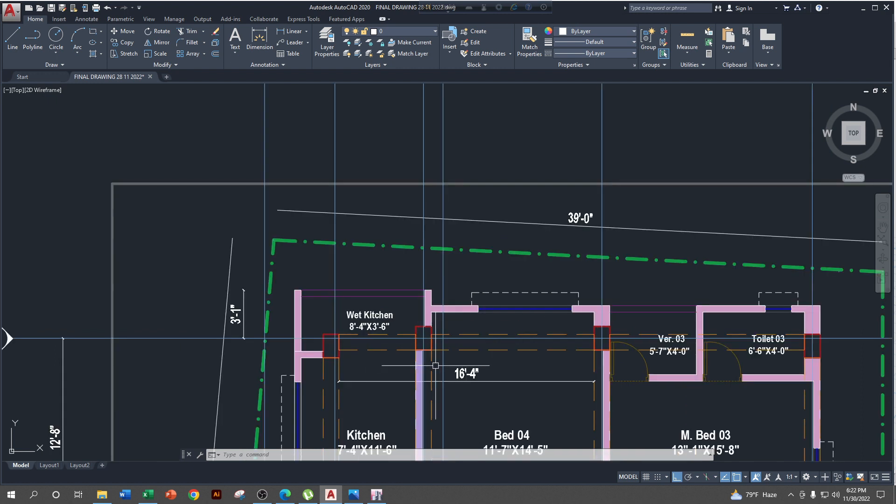
pyautogui.scroll(-2, 436, 365)
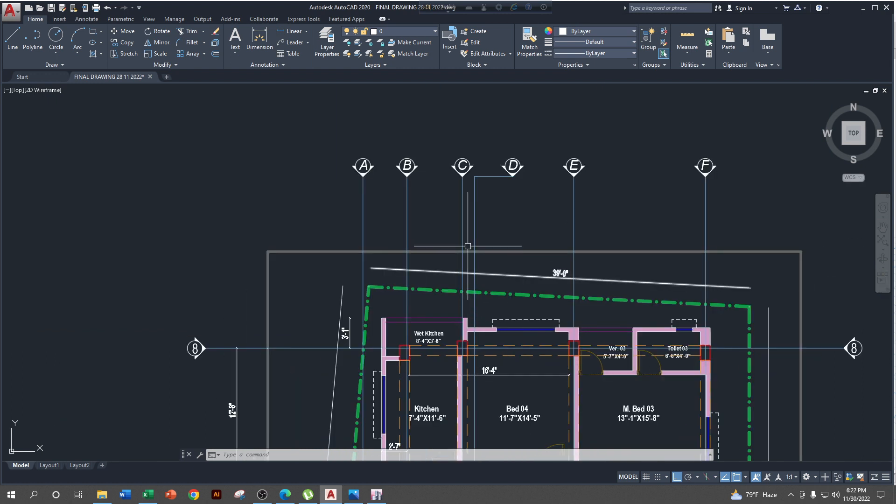
# Switch to ETABS and draw a short frame line along grid 8 from the cantilever slab's outer corner to grid B
pyautogui.click(865, 9)
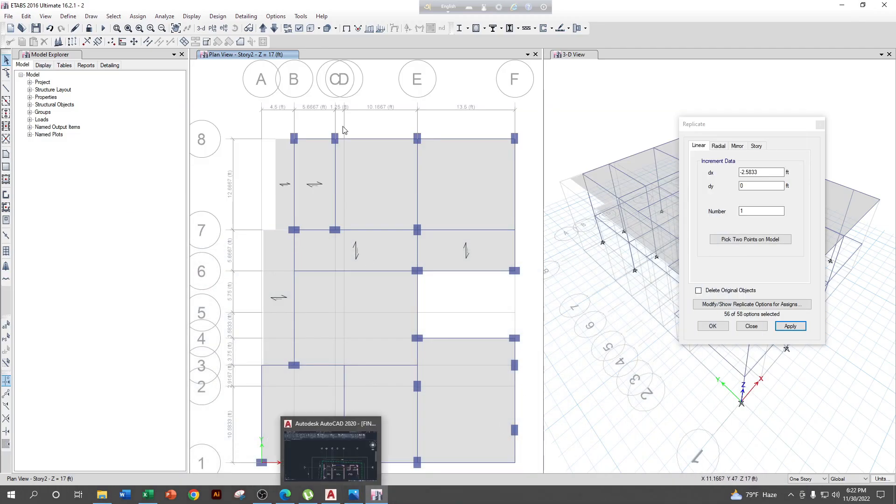
pyautogui.scroll(3, 294, 244)
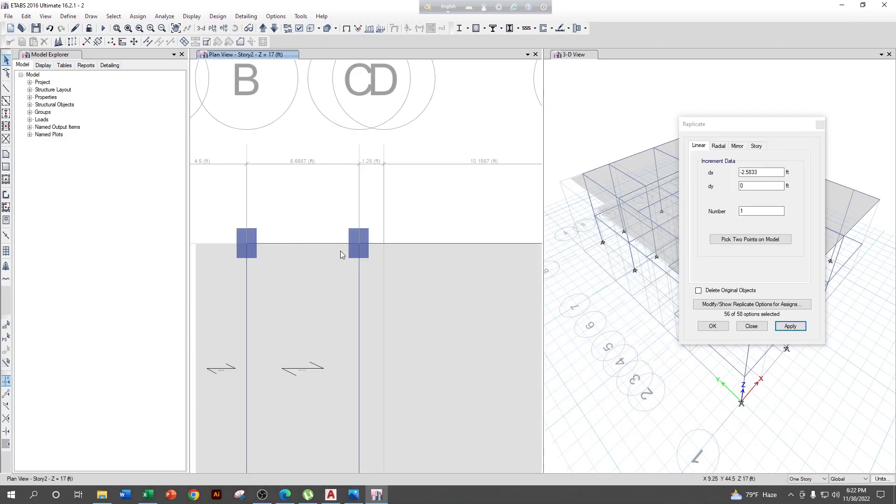
pyautogui.moveTo(341, 250); pyautogui.dragTo(405, 251, button='middle')
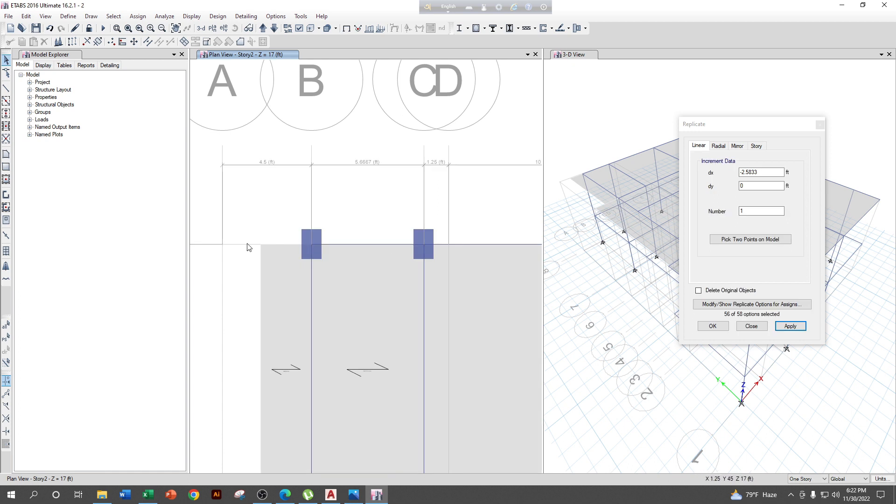
pyautogui.click(6, 89)
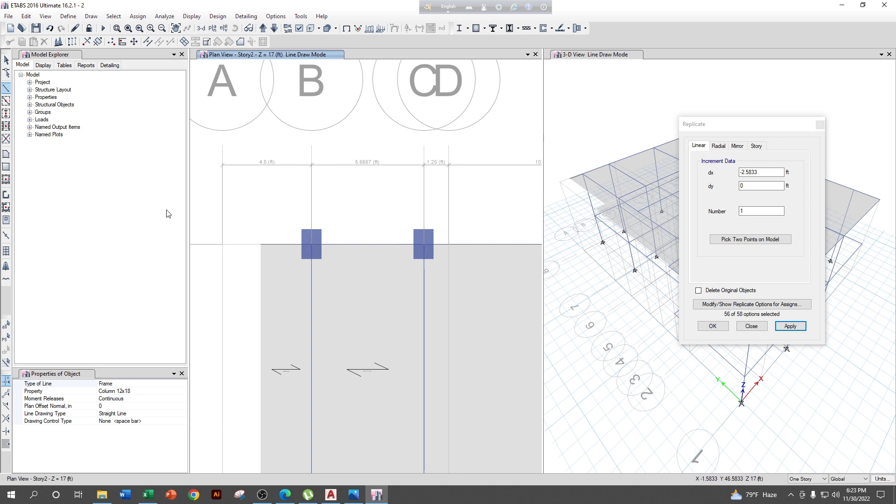
# Replicate the short grid 8 frame outside grid B with dx 0 and dy 3.0833 ft
pyautogui.click(772, 172)
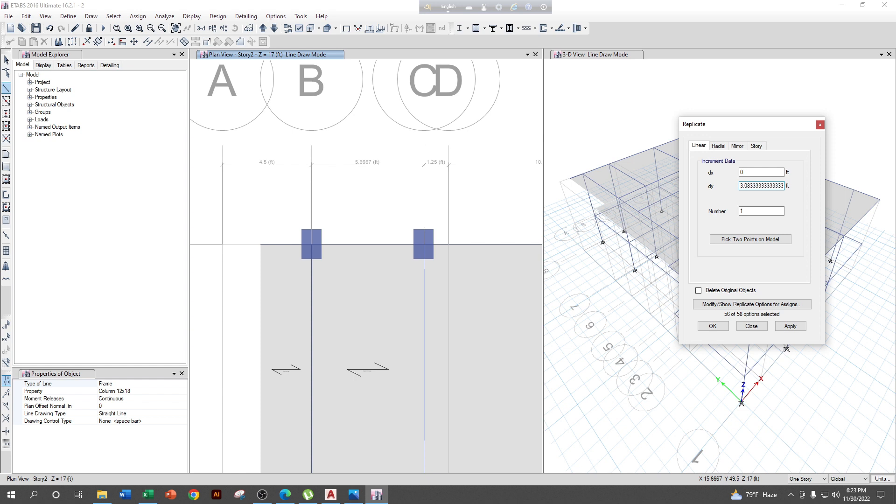
pyautogui.click(7, 61)
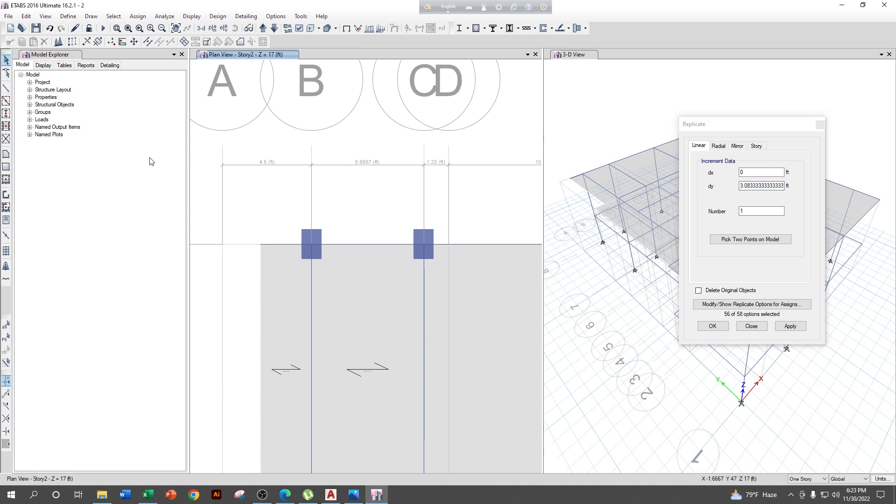
pyautogui.click(279, 245)
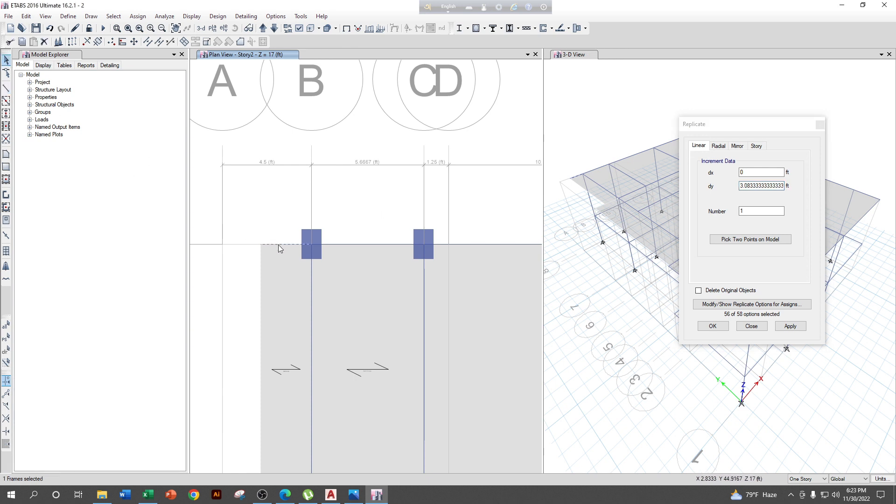
pyautogui.click(795, 327)
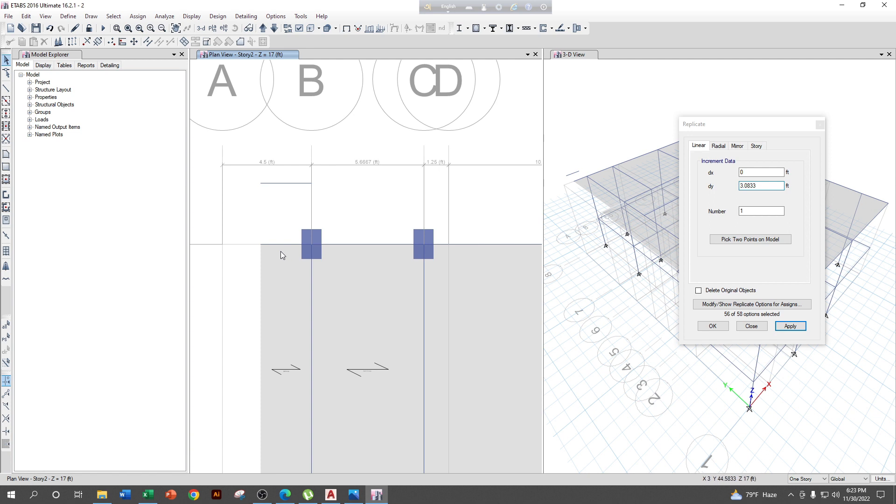
# Set the one-way 6 inch slab's local axis to 90 and replicate the grid 8 beam between grids B and C by 3.0833 ft in dy
pyautogui.click(6, 157)
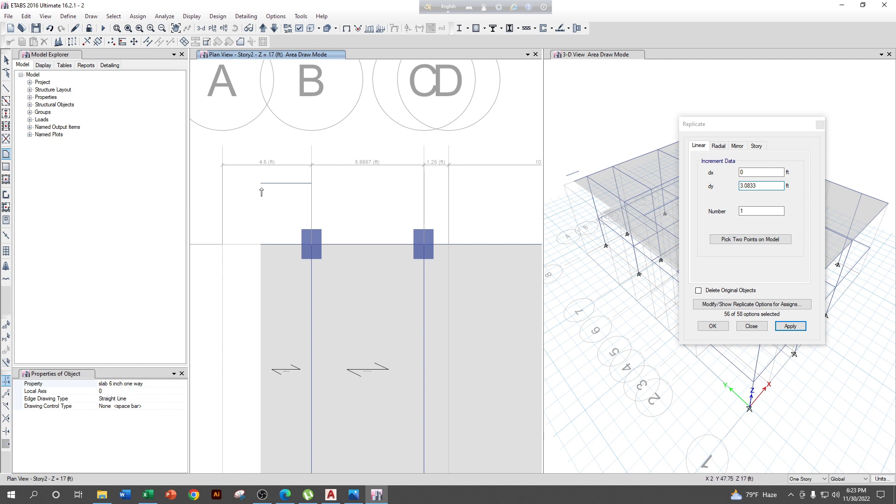
pyautogui.click(108, 391)
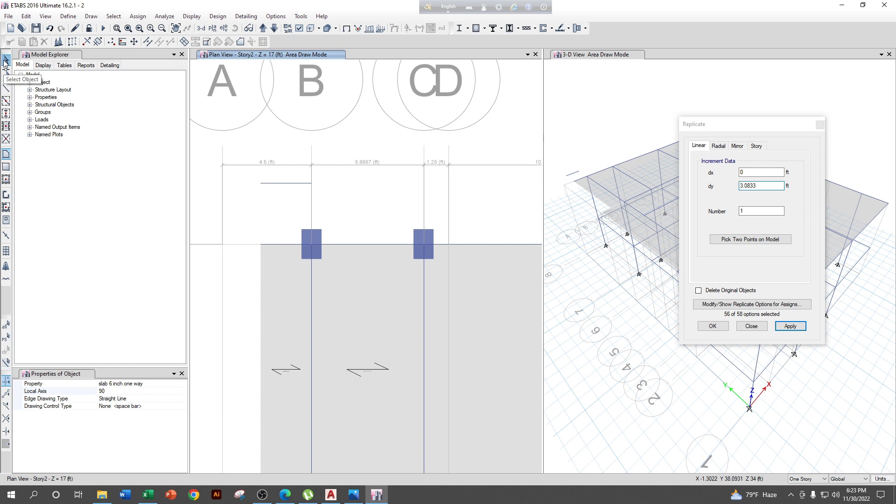
pyautogui.click(6, 60)
pyautogui.click(383, 245)
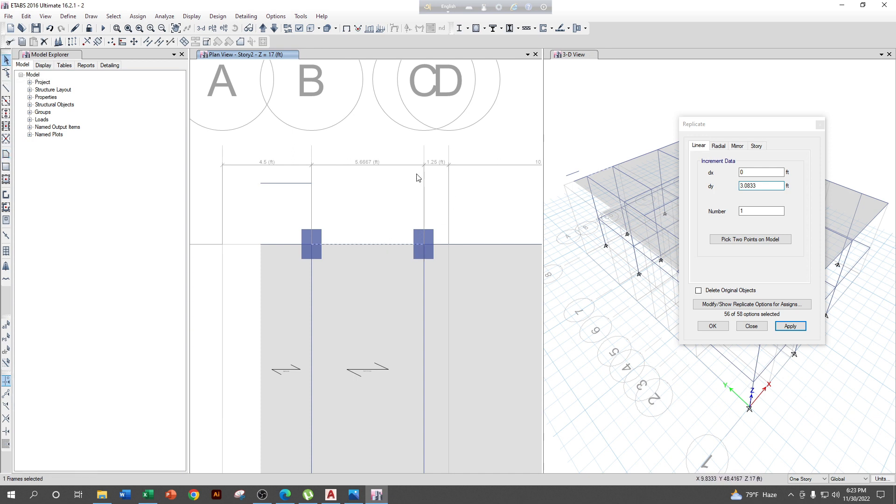
pyautogui.click(790, 326)
pyautogui.click(7, 60)
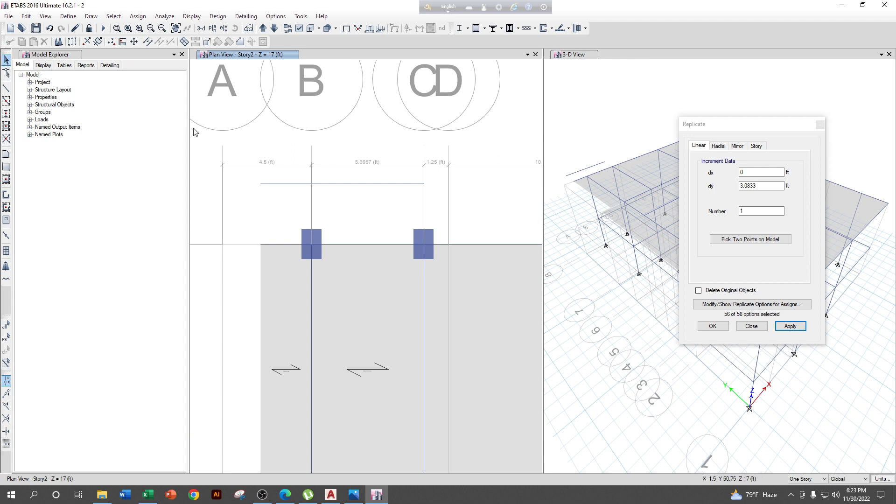
# Draw a one-way 6 inch slab between grid 8 and the replicated beams, from the outer slab edge beyond grid B to grid C
pyautogui.click(7, 154)
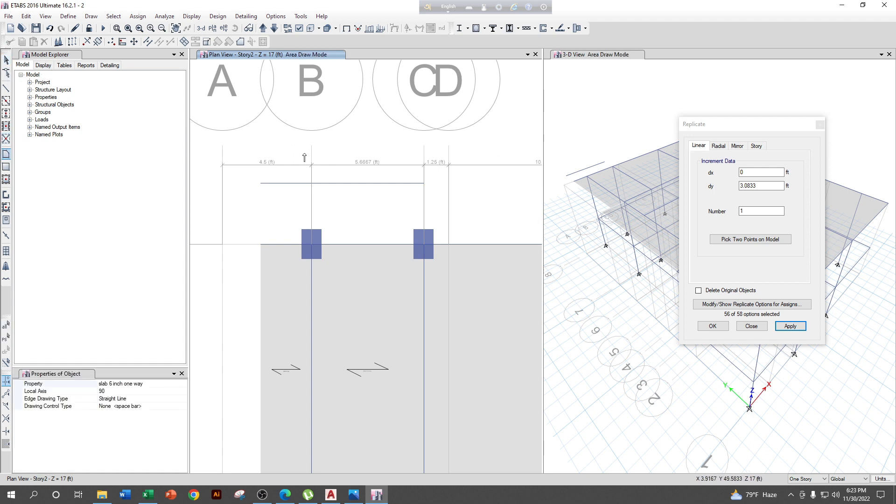
pyautogui.click(260, 183)
pyautogui.click(424, 184)
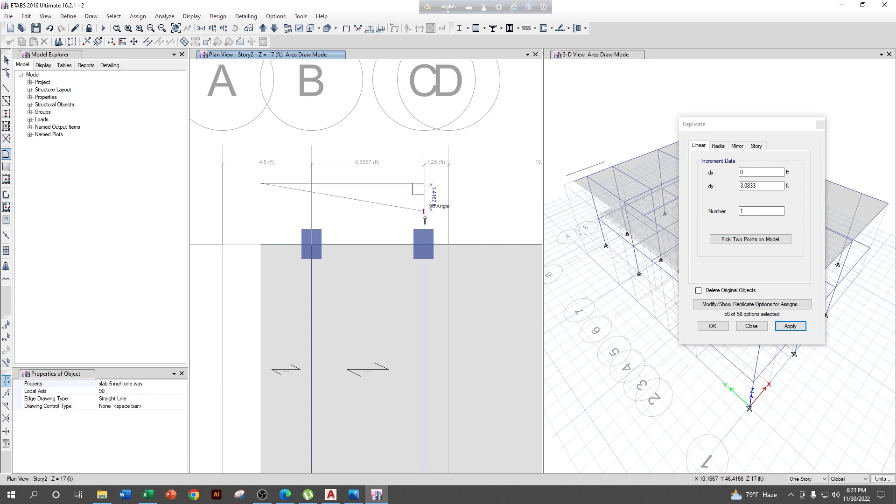
pyautogui.click(424, 244)
pyautogui.click(260, 244)
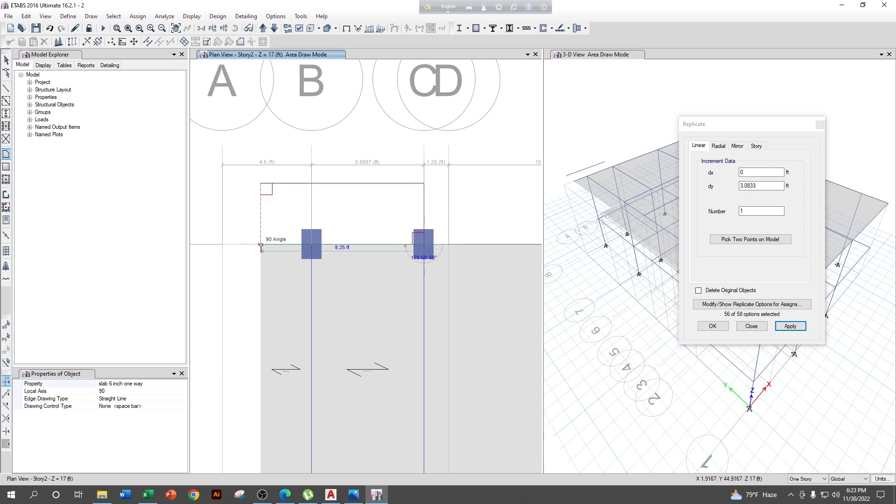
pyautogui.press('Return')
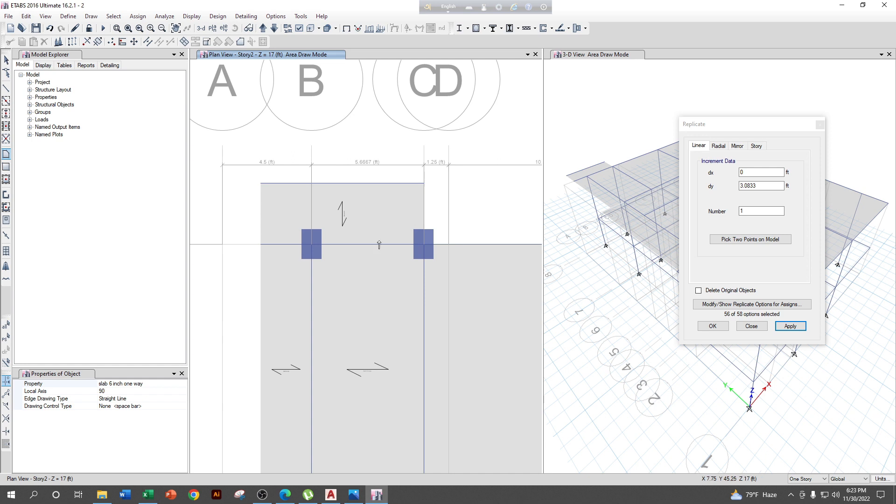
# Check the wet kitchen outline in AutoCAD, and in ETABS delete the short grid 8 frame and the replicated beams along the slab's outer edge
pyautogui.click(7, 58)
pyautogui.click(281, 243)
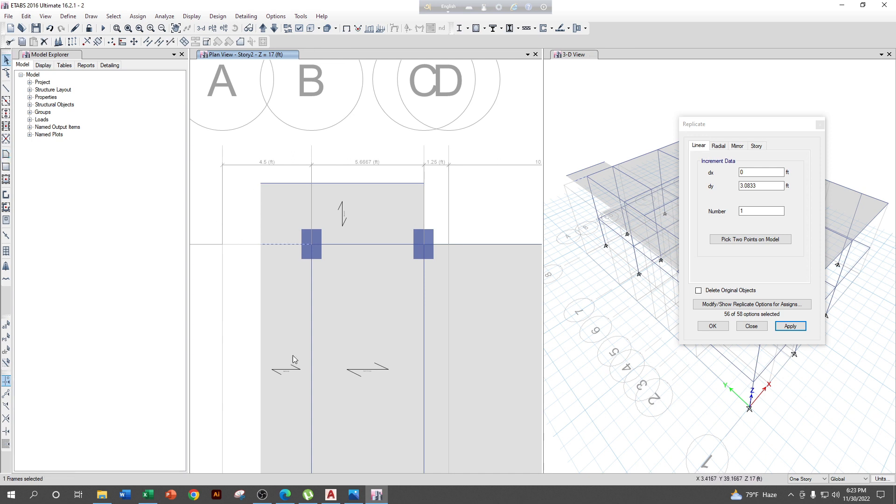
pyautogui.click(331, 494)
pyautogui.scroll(2, 407, 306)
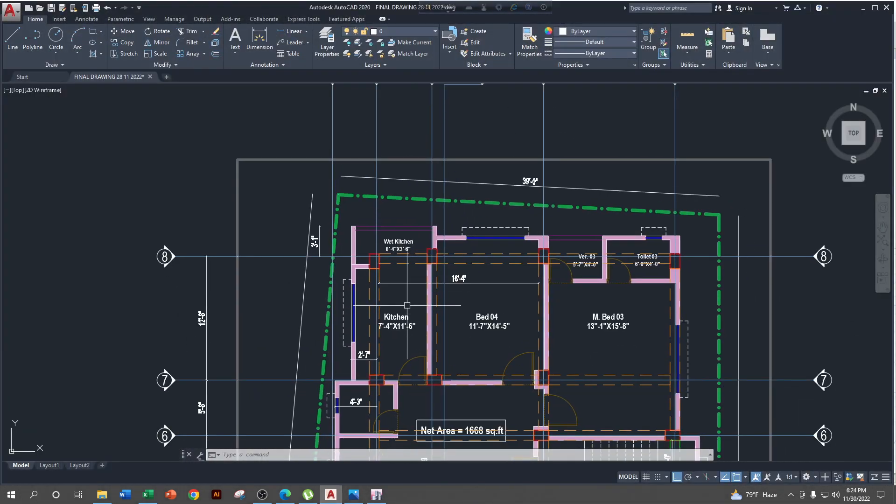
pyautogui.scroll(2, 355, 283)
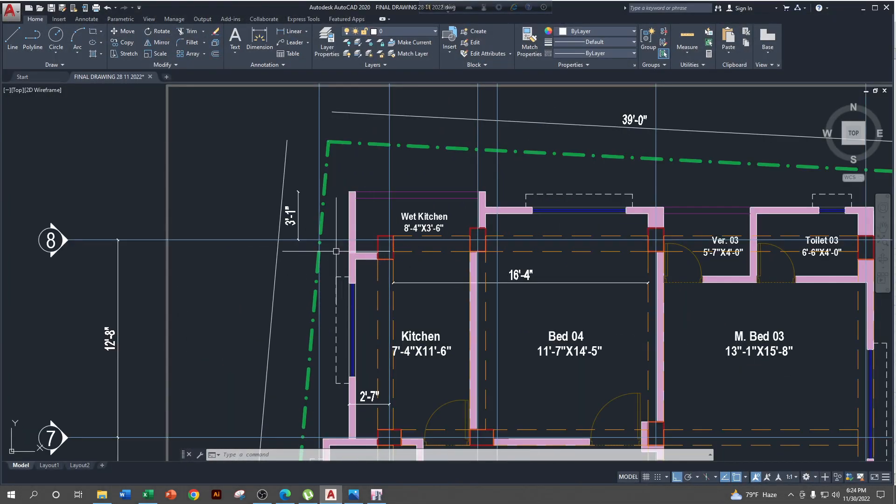
pyautogui.scroll(-2, 396, 264)
pyautogui.moveTo(436, 303); pyautogui.dragTo(434, 289, button='middle')
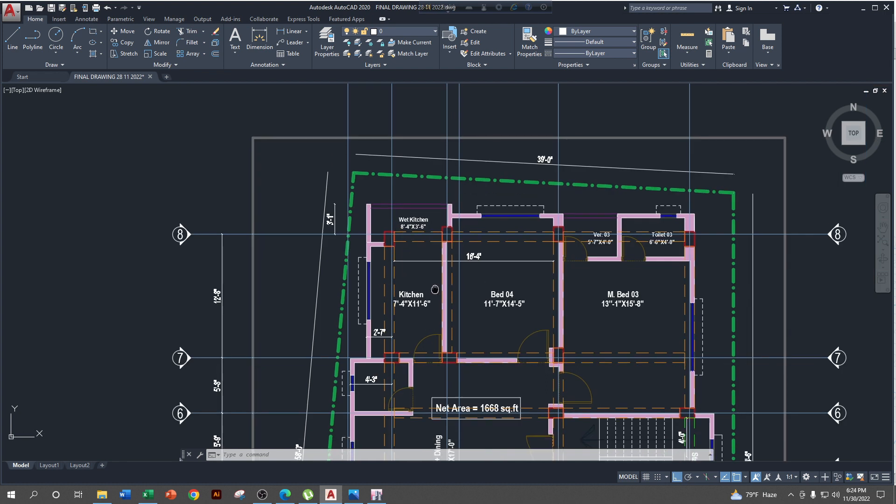
pyautogui.click(865, 11)
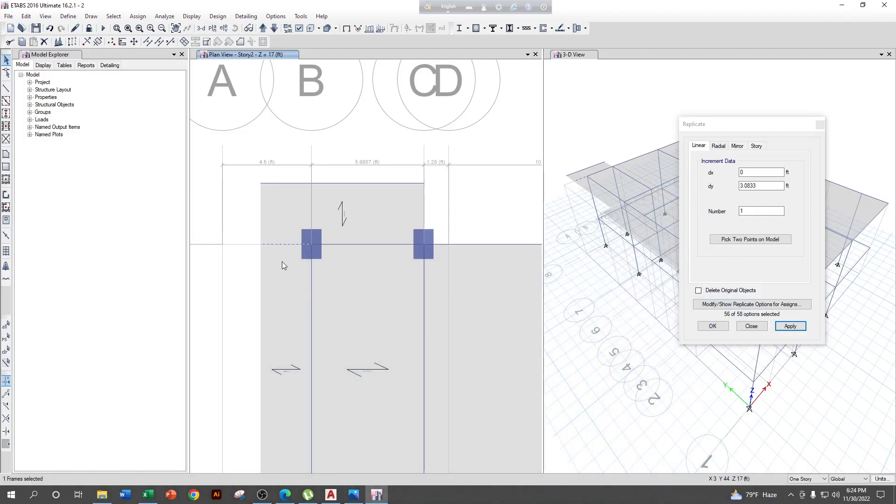
pyautogui.click(312, 243)
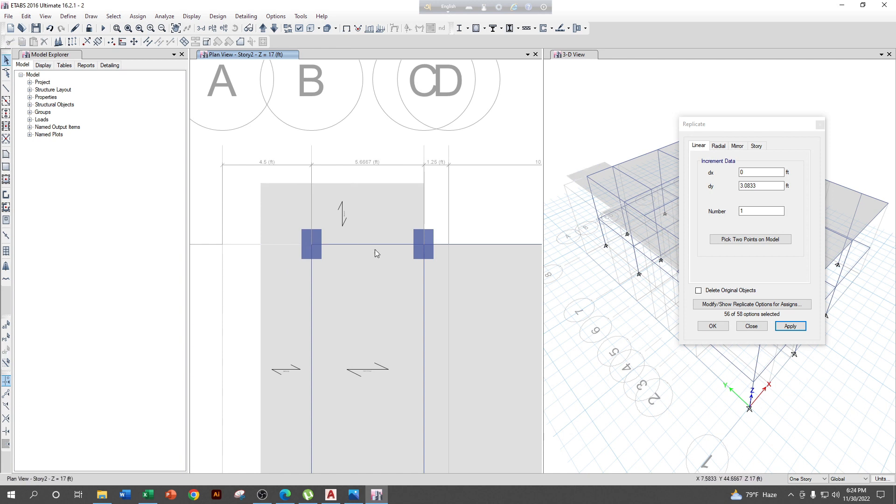
# Switch to AutoCAD and add a vertical linear dimension from grid 8 to the outer face of Bed 04's outside wall
pyautogui.scroll(-3, 321, 243)
pyautogui.moveTo(386, 259); pyautogui.dragTo(327, 244, button='middle')
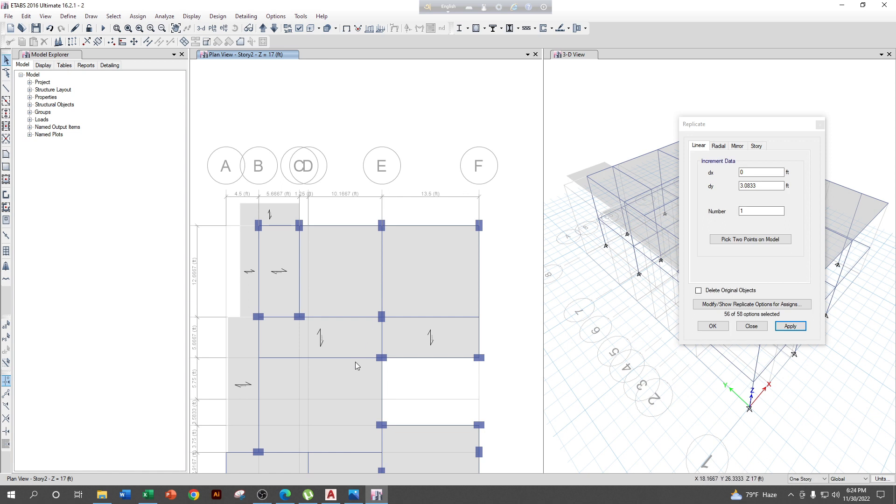
pyautogui.click(334, 500)
pyautogui.moveTo(528, 254)
pyautogui.mouseDown(button='middle')
pyautogui.moveTo(364, 350)
pyautogui.moveTo(378, 317)
pyautogui.mouseUp(button='middle')
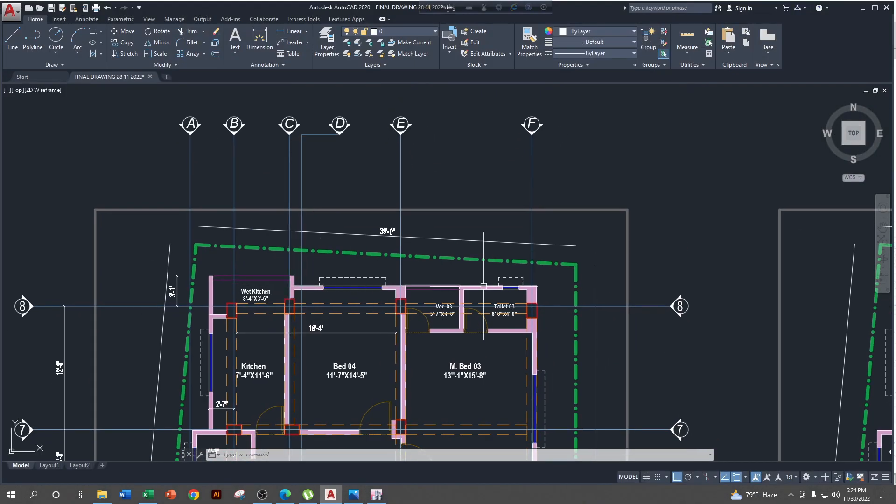
pyautogui.scroll(2, 304, 303)
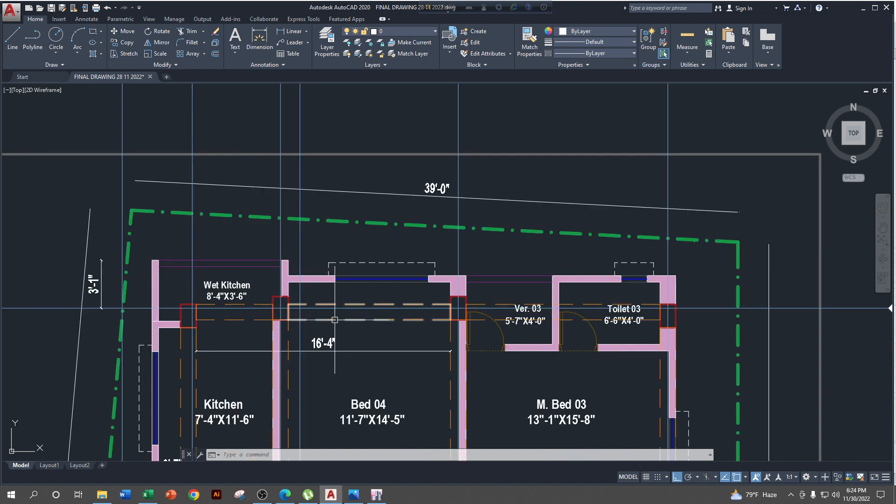
pyautogui.click(292, 32)
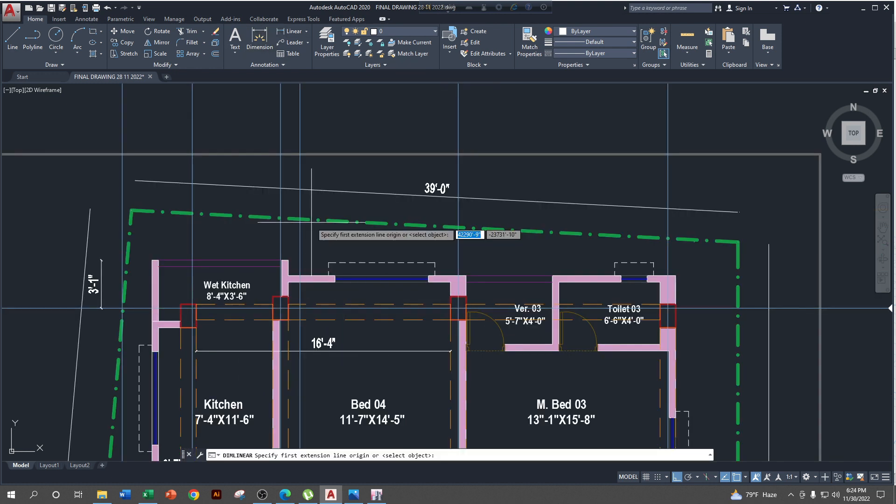
pyautogui.scroll(2, 303, 315)
pyautogui.click(267, 304)
pyautogui.click(280, 253)
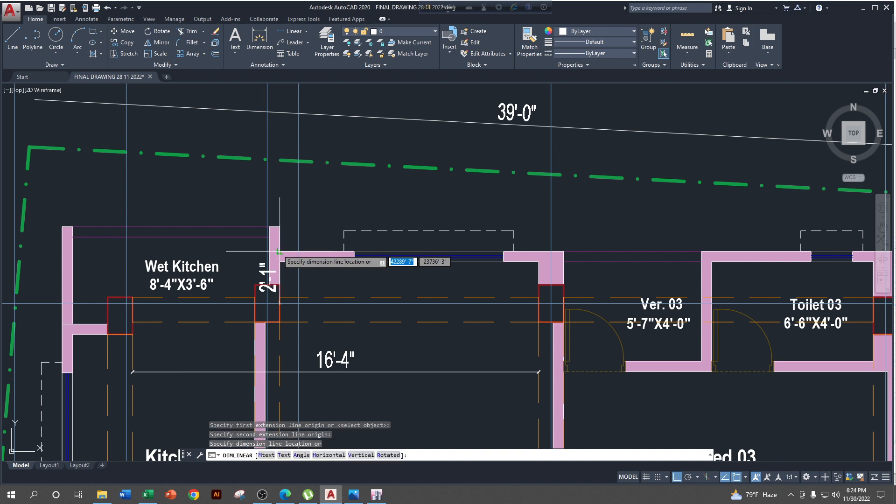
pyautogui.click(378, 270)
pyautogui.scroll(-4, 479, 299)
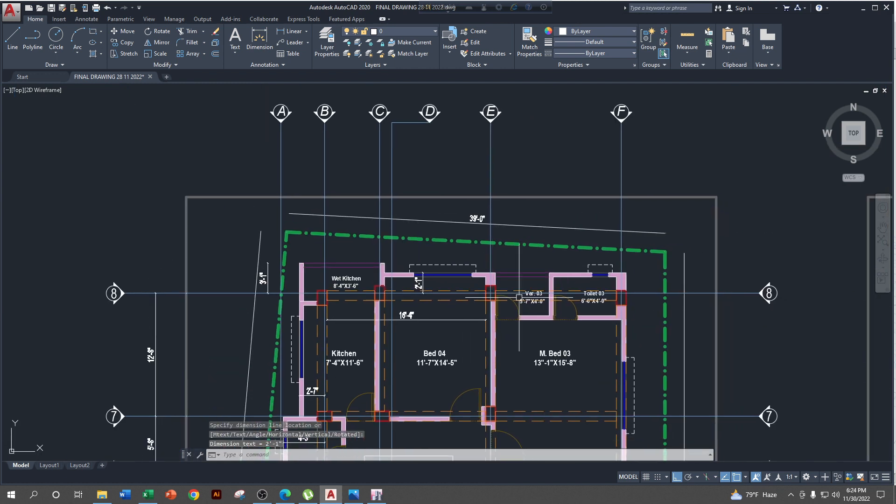
pyautogui.moveTo(479, 318); pyautogui.dragTo(447, 344, button='middle')
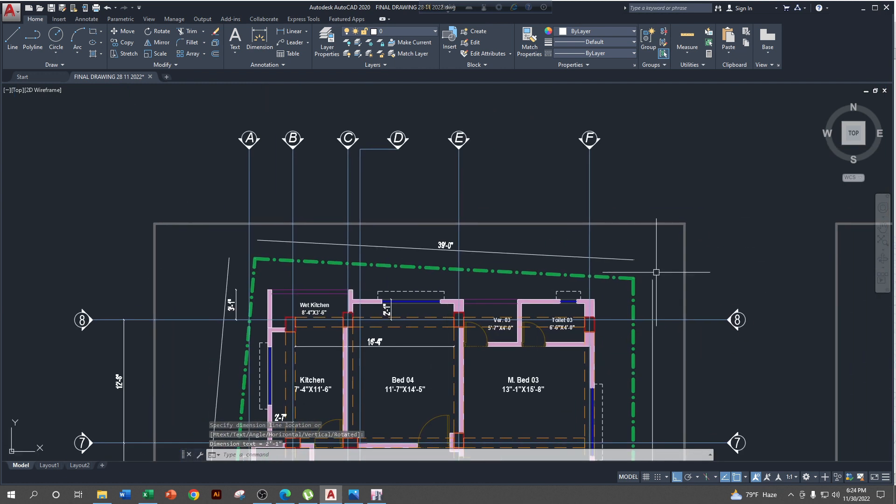
# Switch to ETABS and replicate the two grid 8 beams between grids C and F with dy 2.0833 ft
pyautogui.click(862, 9)
pyautogui.scroll(3, 325, 239)
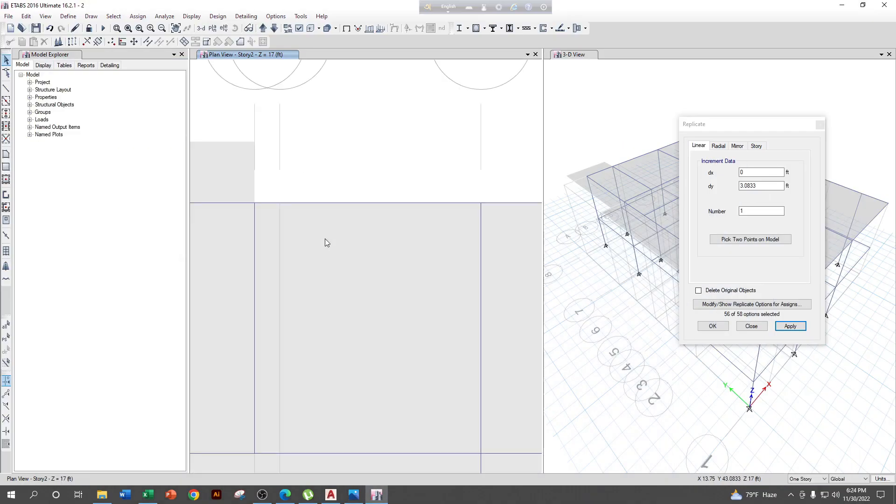
pyautogui.scroll(-3, 335, 206)
pyautogui.click(392, 223)
pyautogui.scroll(-3, 429, 270)
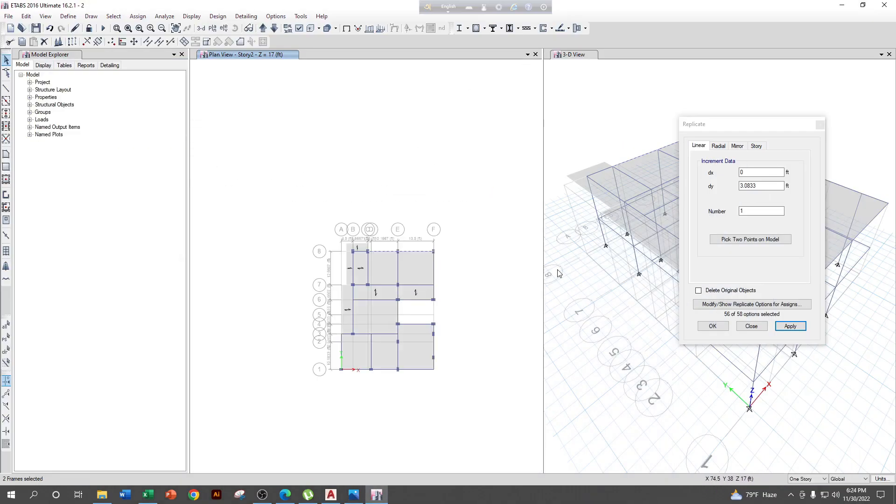
pyautogui.doubleClick(777, 189)
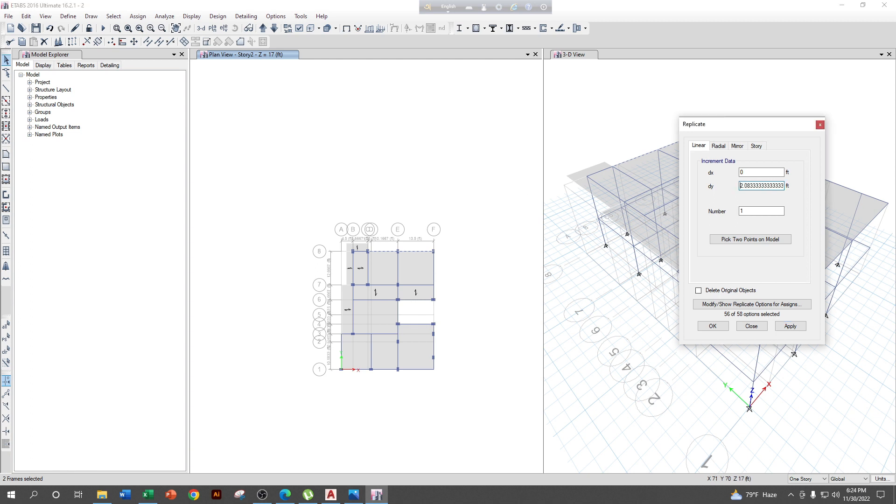
pyautogui.click(792, 326)
pyautogui.scroll(4, 357, 271)
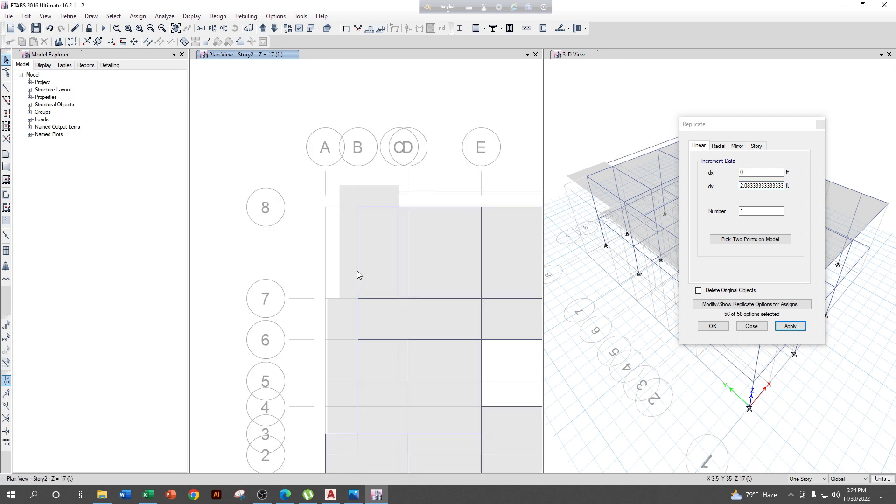
# Draw a one-way 6 inch slab between grid 8 and the replicated outer beam, from grid C to grid E
pyautogui.click(6, 154)
pyautogui.scroll(3, 279, 168)
pyautogui.click(279, 168)
pyautogui.click(279, 210)
pyautogui.scroll(-3, 434, 210)
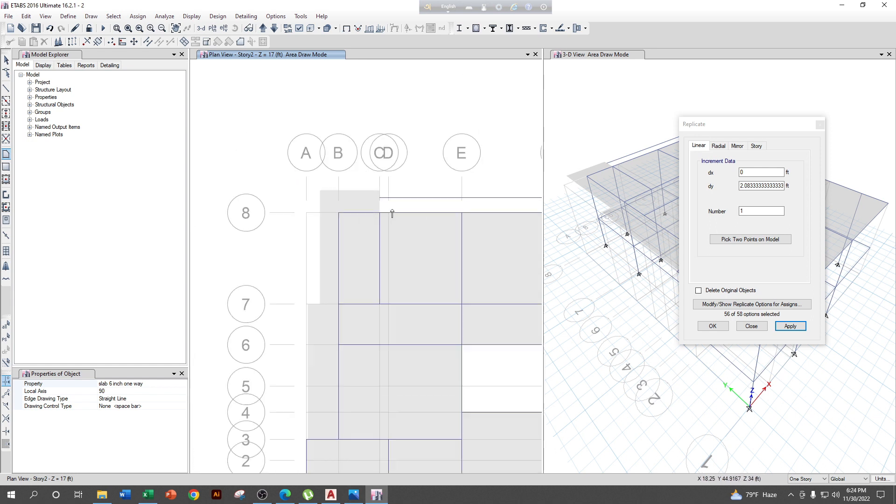
pyautogui.scroll(3, 460, 210)
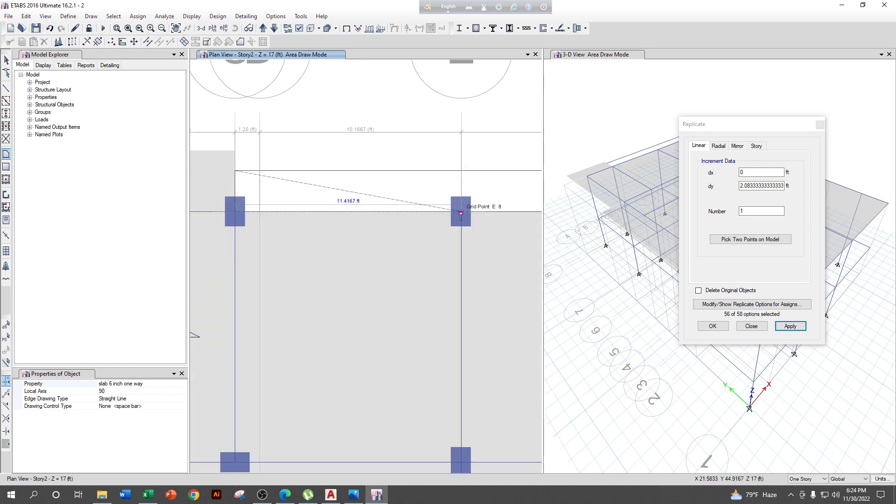
pyautogui.click(460, 212)
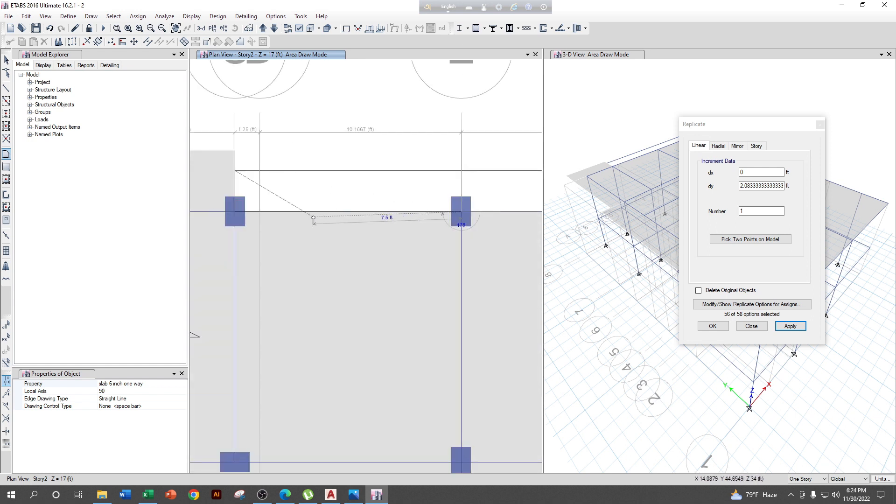
pyautogui.click(460, 171)
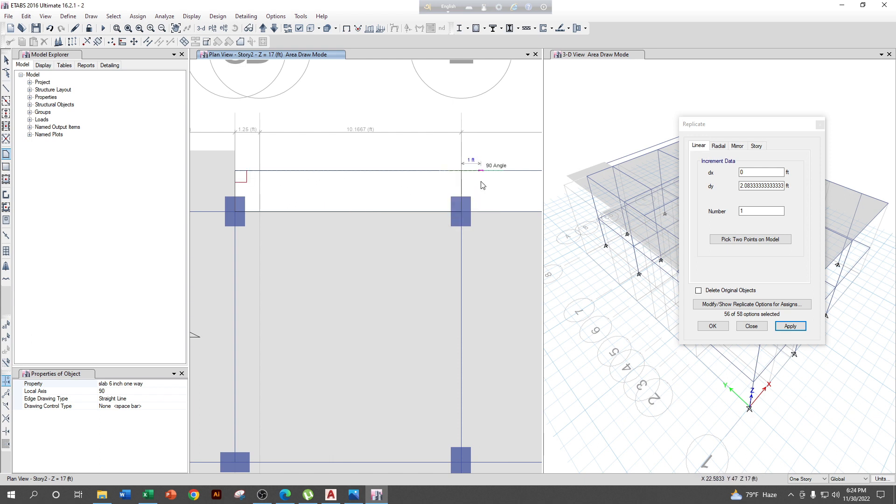
pyautogui.press('Return')
# Draw a one-way 6 inch slab between grid 8 and the replicated outer beam, from grid E to grid F
pyautogui.scroll(-3, 479, 210)
pyautogui.moveTo(496, 221); pyautogui.dragTo(396, 221, button='middle')
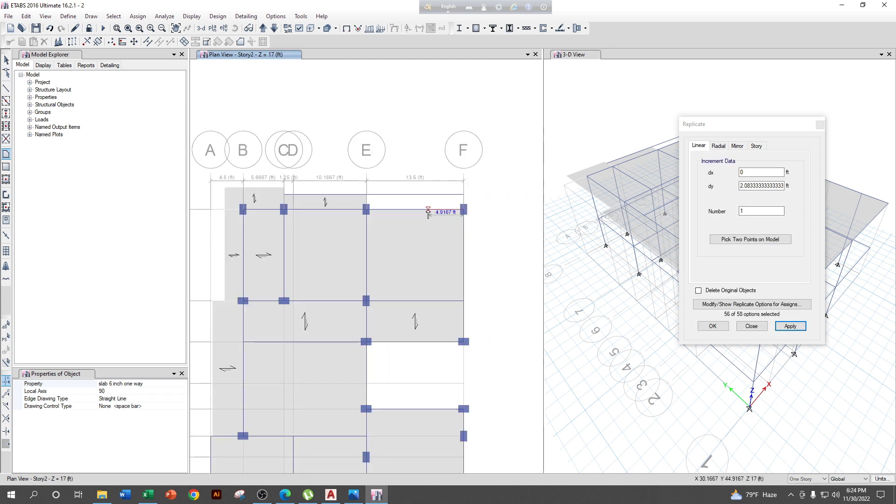
pyautogui.scroll(3, 432, 209)
pyautogui.click(258, 171)
pyautogui.click(259, 210)
pyautogui.click(526, 210)
pyautogui.doubleClick(526, 171)
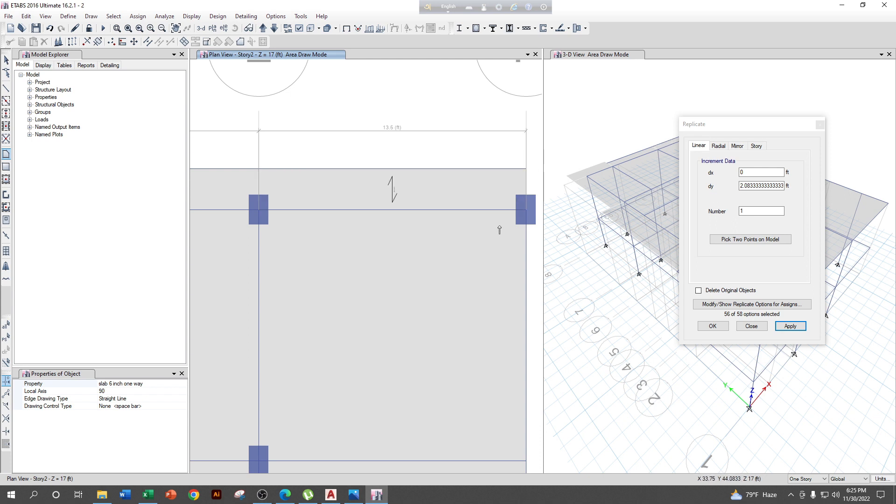
# Delete the replicated beams along the outer slab edge beyond grid 8, between grids C and F
pyautogui.scroll(-3, 499, 225)
pyautogui.click(6, 60)
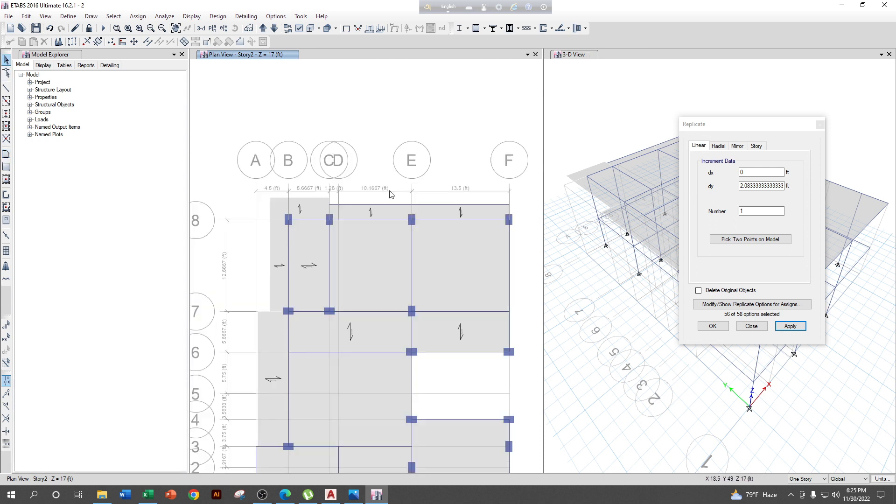
pyautogui.click(387, 205)
pyautogui.press('Delete')
pyautogui.moveTo(459, 297)
pyautogui.mouseDown(button='middle')
pyautogui.moveTo(465, 221)
pyautogui.moveTo(449, 305)
pyautogui.mouseUp(button='middle')
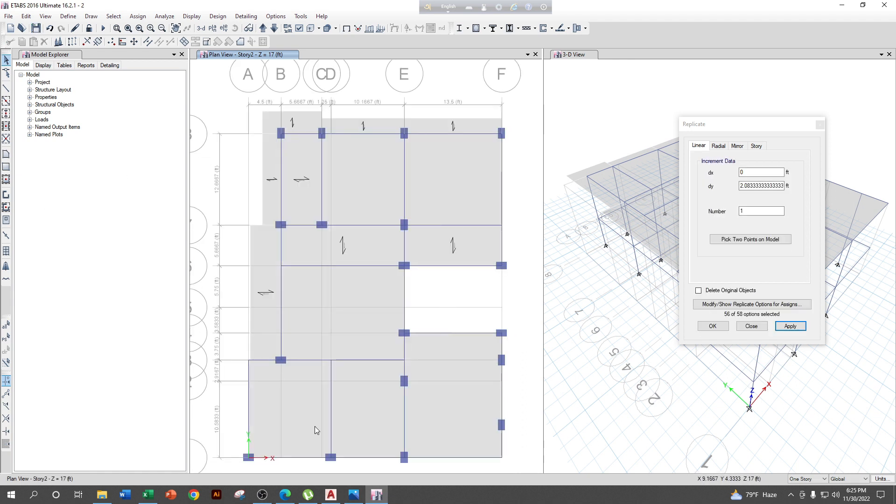
# Switch to AutoCAD and examine the floor plan around the stair for the slab projection beyond grid F
pyautogui.click(331, 494)
pyautogui.moveTo(515, 337); pyautogui.dragTo(453, 206, button='middle')
pyautogui.moveTo(492, 263); pyautogui.dragTo(448, 240, button='middle')
pyautogui.moveTo(420, 325); pyautogui.dragTo(425, 292, button='middle')
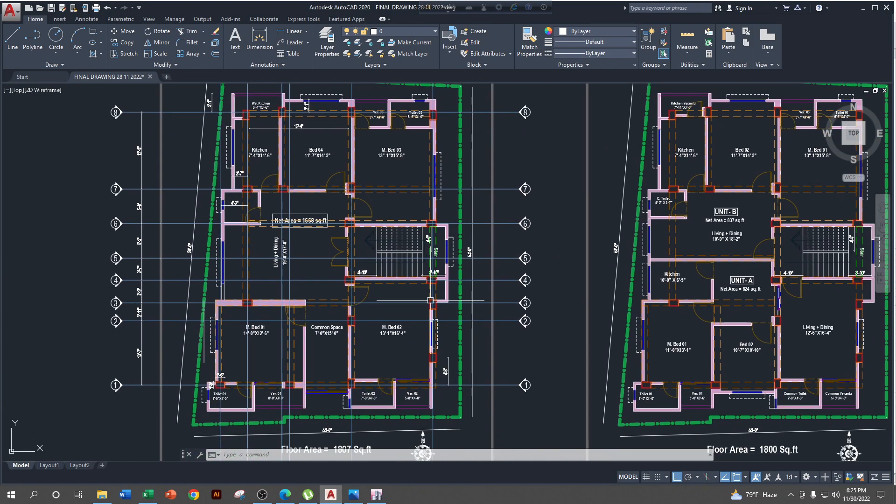
pyautogui.scroll(2, 447, 232)
pyautogui.scroll(-2, 447, 231)
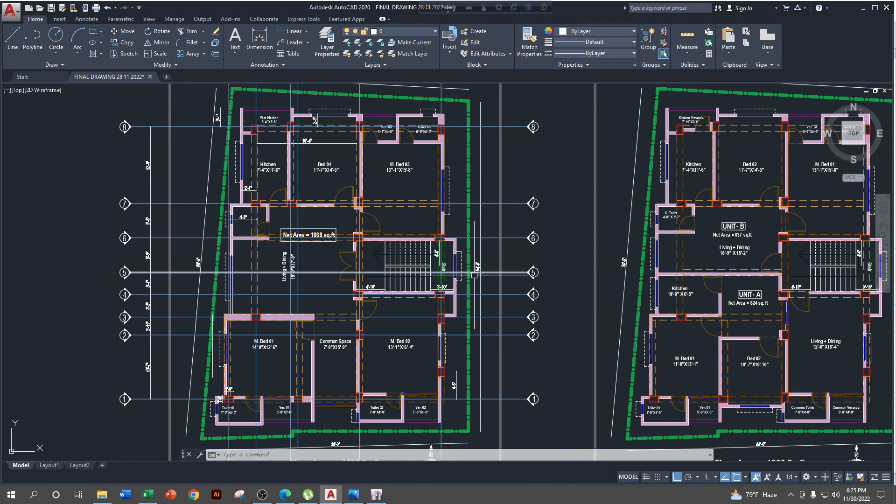
pyautogui.scroll(2, 466, 257)
pyautogui.scroll(-2, 489, 286)
pyautogui.moveTo(489, 285); pyautogui.dragTo(471, 307, button='middle')
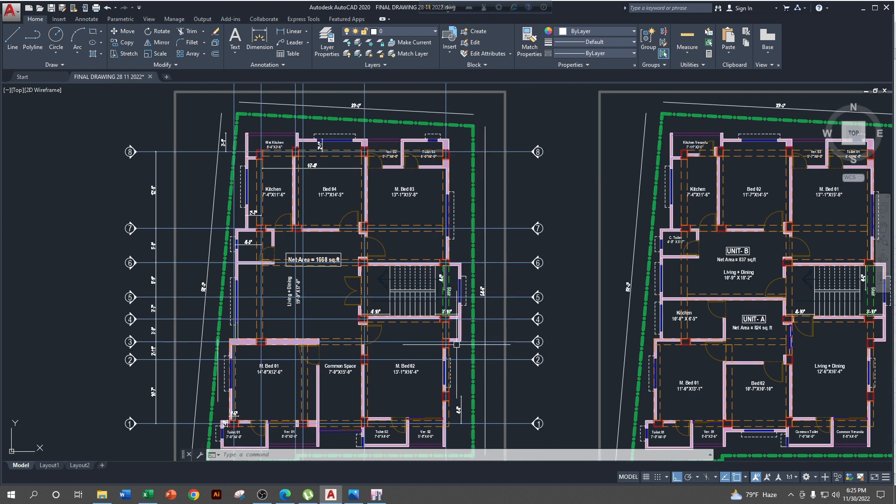
pyautogui.scroll(2, 469, 310)
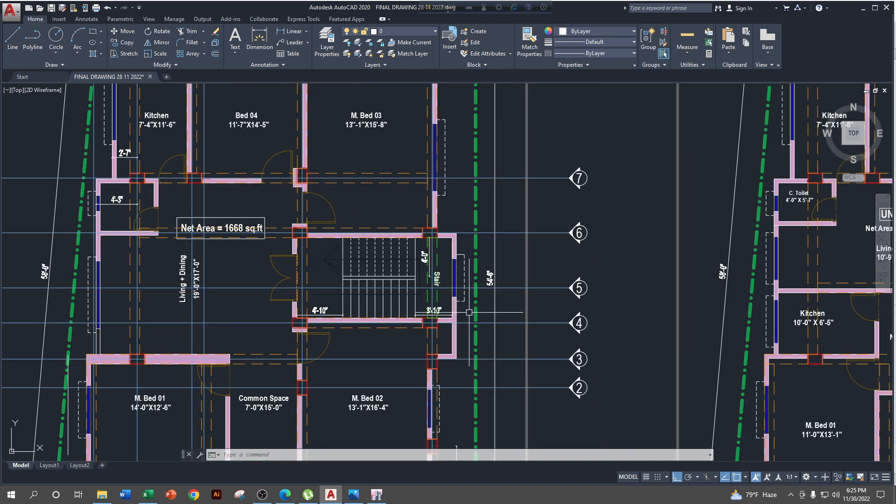
# Add a horizontal linear dimension at grid 6 from grid F to the outer face of the stair's outside wall
pyautogui.click(292, 34)
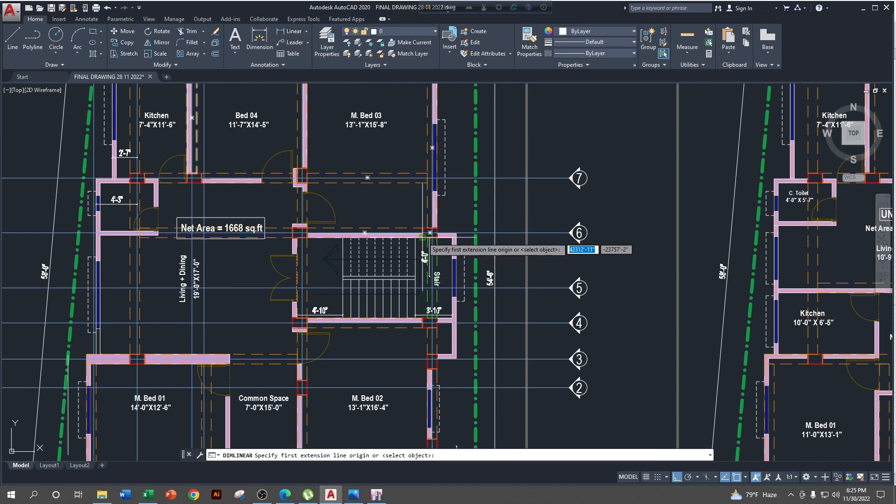
pyautogui.scroll(2, 422, 238)
pyautogui.scroll(2, 448, 252)
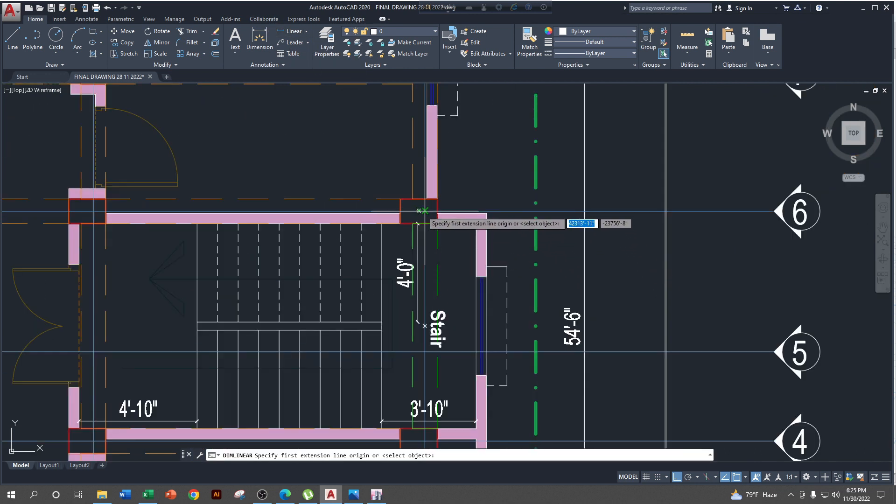
pyautogui.click(419, 211)
pyautogui.click(487, 211)
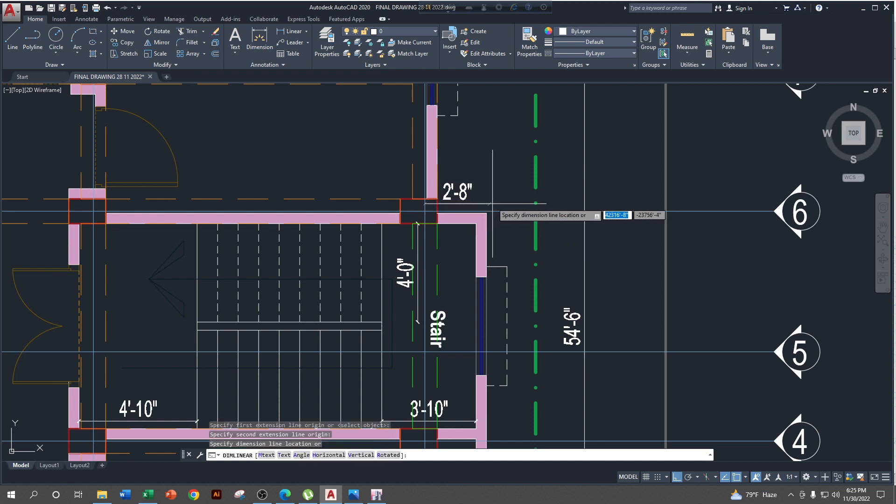
pyautogui.click(514, 189)
pyautogui.scroll(-2, 557, 235)
pyautogui.scroll(-2, 558, 235)
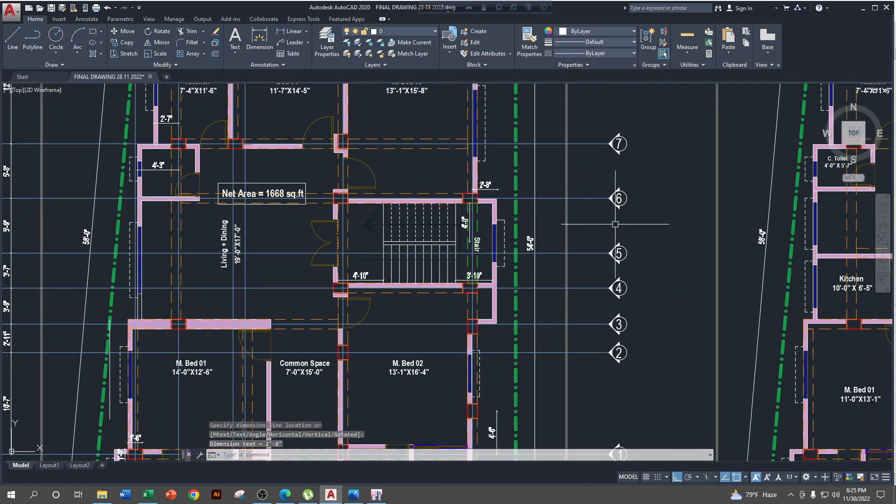
pyautogui.press('Escape')
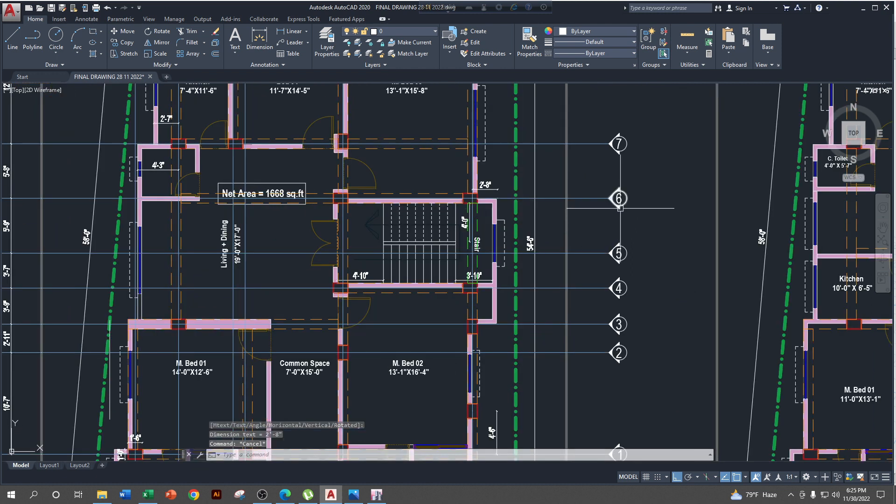
# Highlight the grid 6 and grid 3 lines in AutoCAD and compare the stair projection's extent with the ETABS plan
pyautogui.click(602, 198)
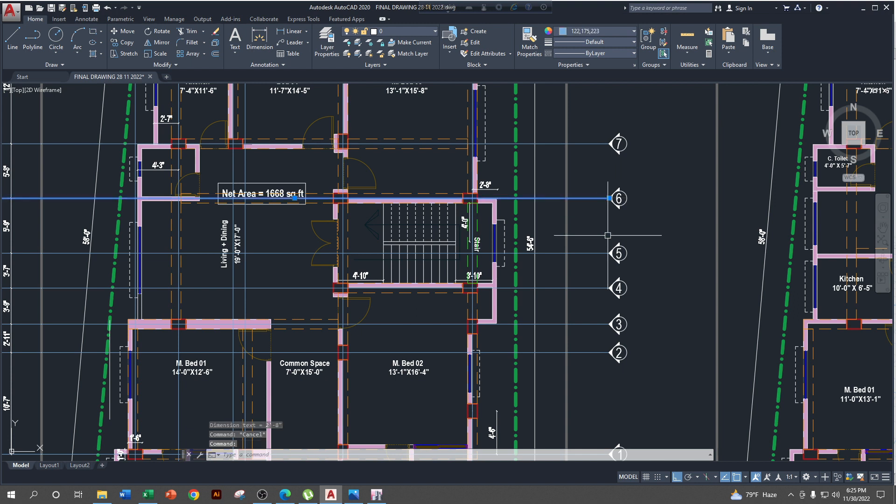
pyautogui.click(604, 324)
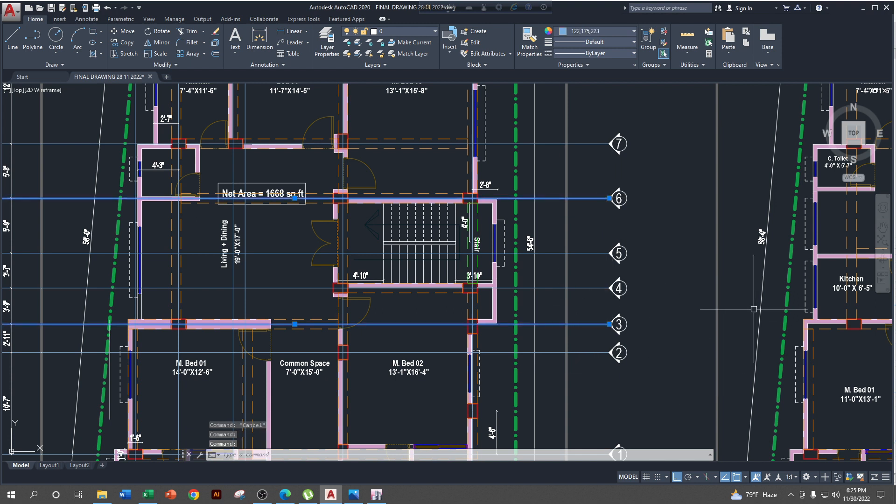
pyautogui.click(863, 8)
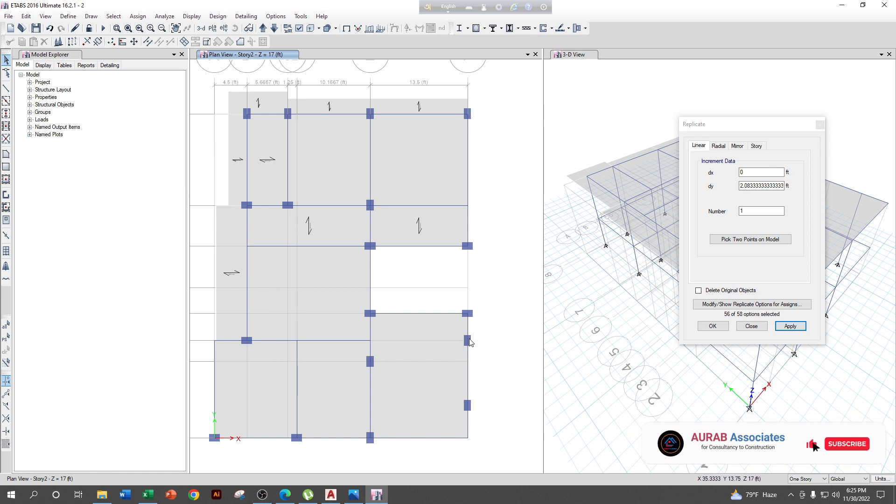
pyautogui.click(330, 495)
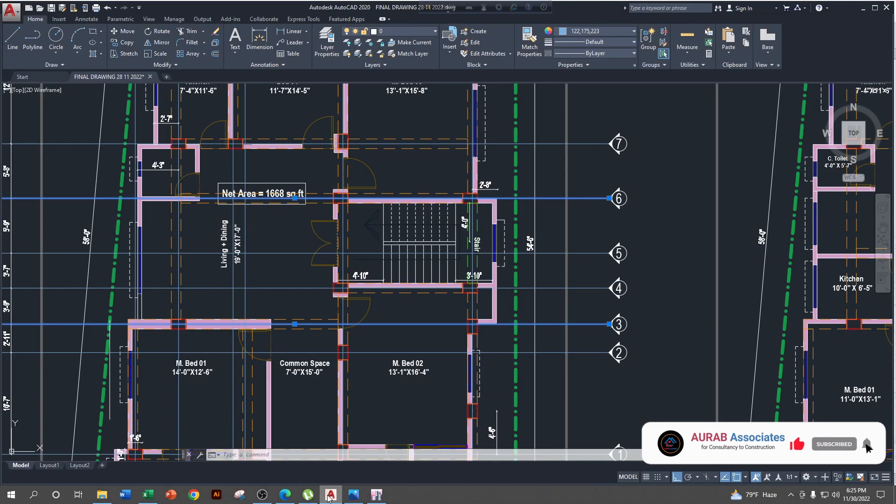
pyautogui.click(330, 495)
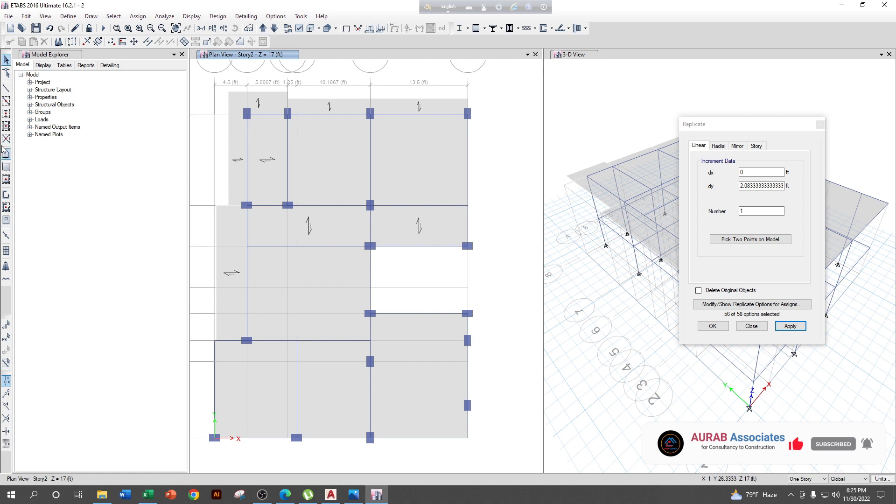
# Draw frame lines with property None along grid F, from grid 6 to grid 3
pyautogui.click(6, 88)
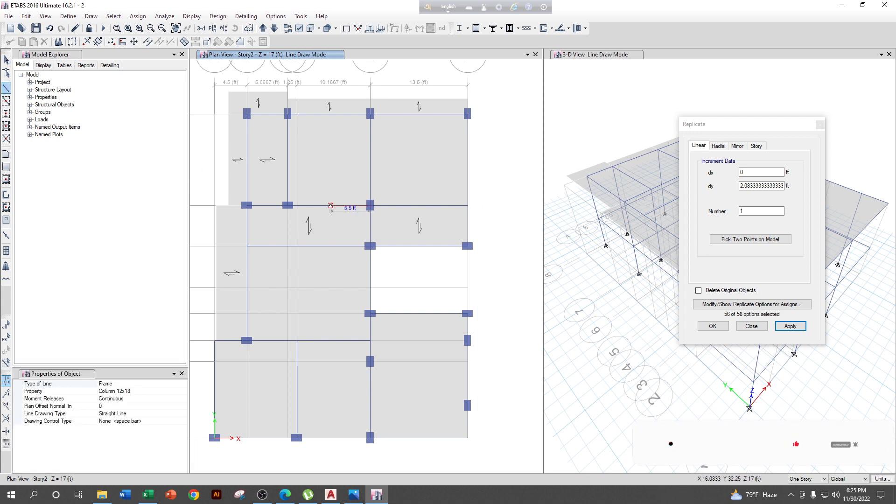
pyautogui.click(159, 391)
pyautogui.click(183, 391)
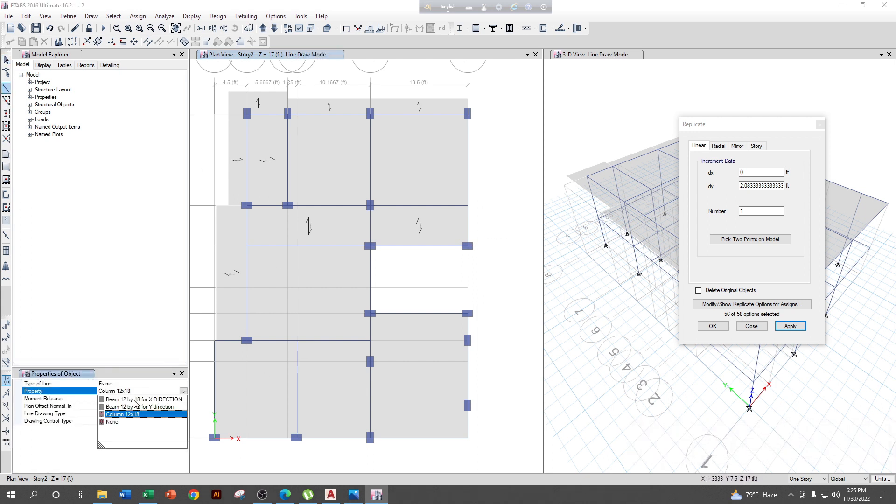
pyautogui.click(120, 429)
pyautogui.click(183, 393)
pyautogui.click(122, 422)
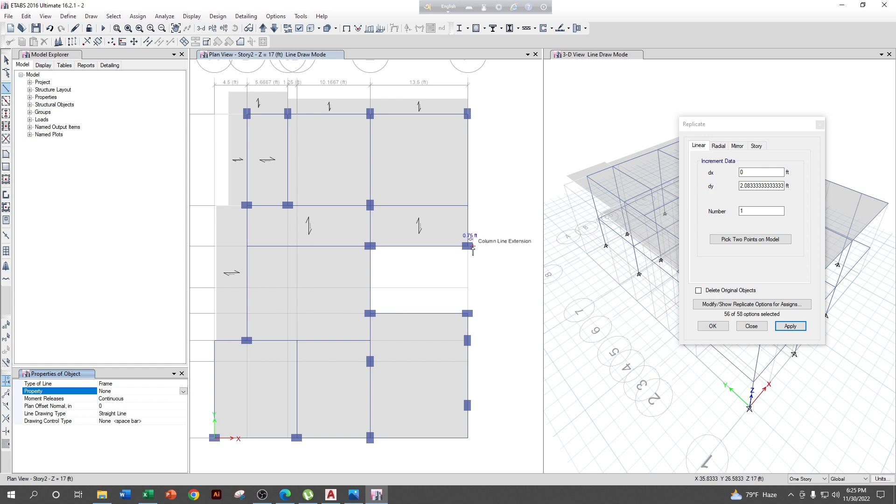
pyautogui.scroll(3, 472, 251)
pyautogui.click(458, 244)
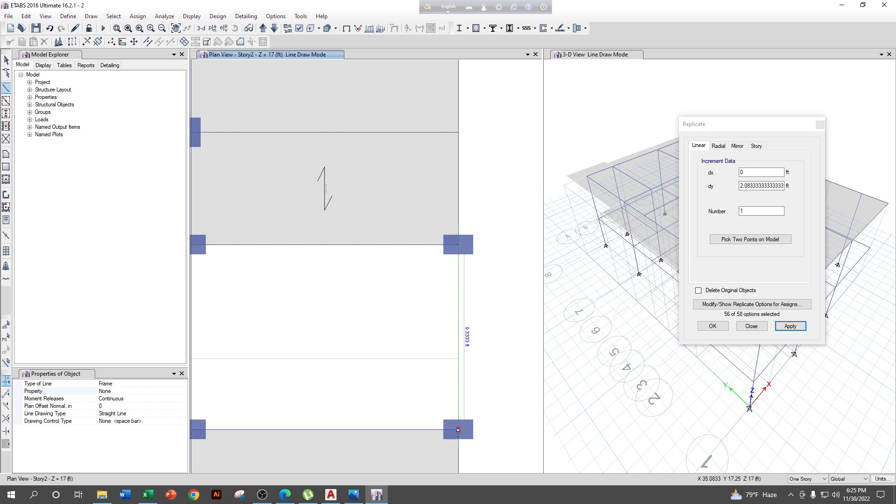
pyautogui.scroll(-5, 467, 369)
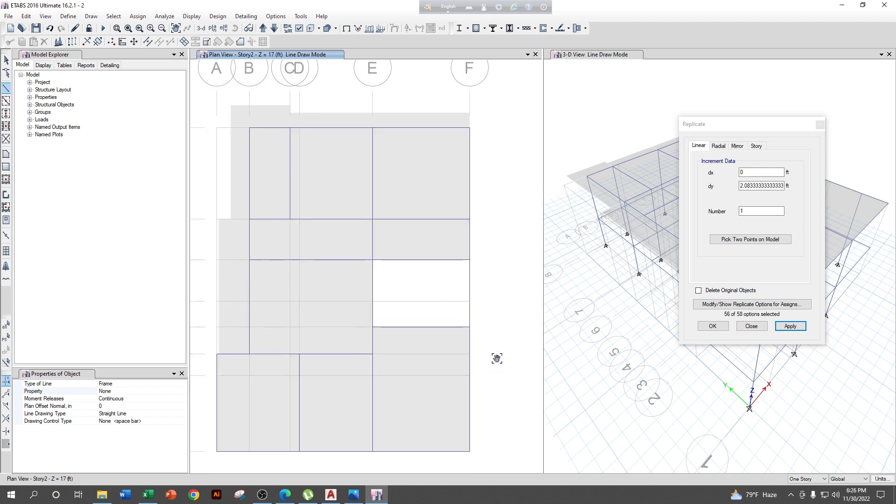
pyautogui.scroll(4, 471, 273)
pyautogui.press('Escape')
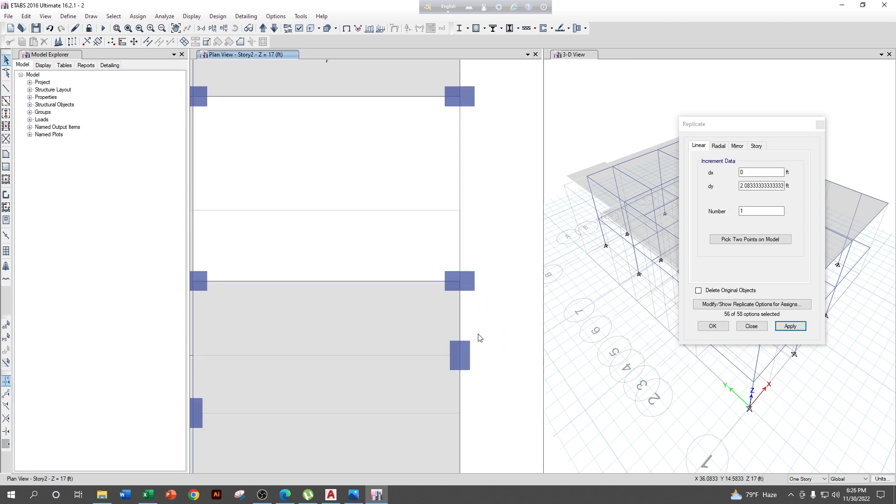
# Set the linear Replicate increments to dx 2'8" (2.6667 ft) and dy 0, checking the stair projection in AutoCAD
pyautogui.scroll(-3, 474, 308)
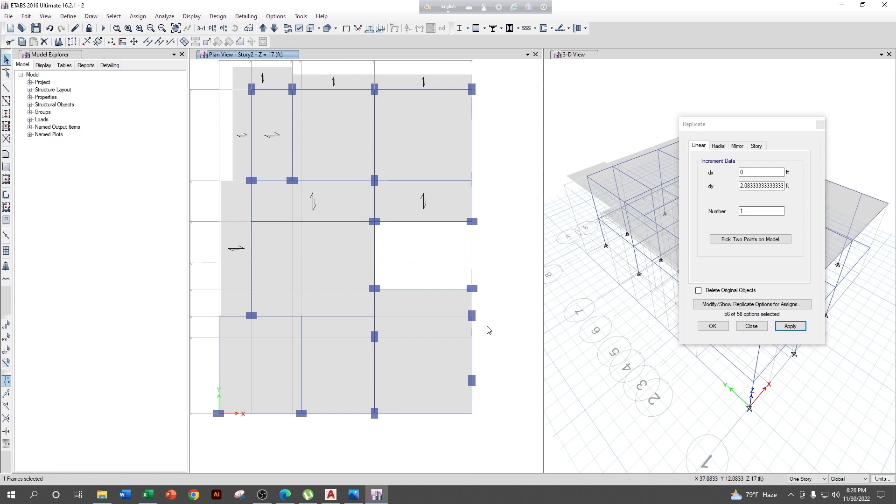
pyautogui.click(742, 187)
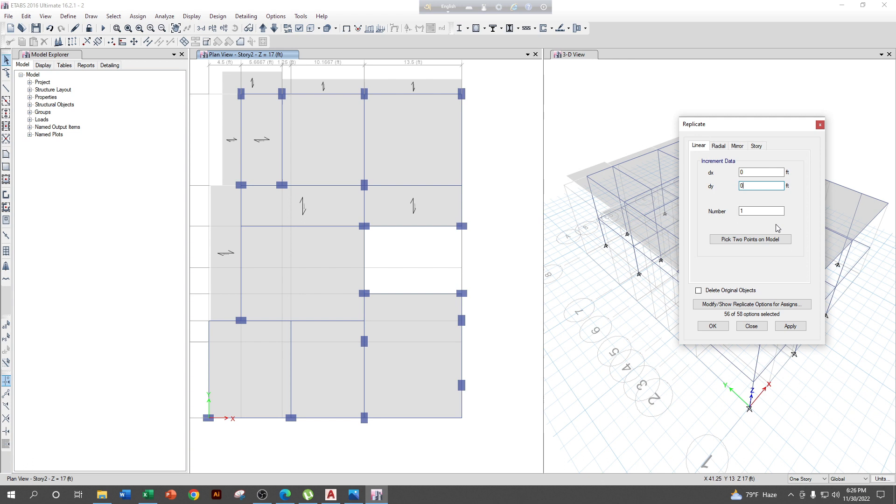
pyautogui.hotkey('shift', 'Tab')
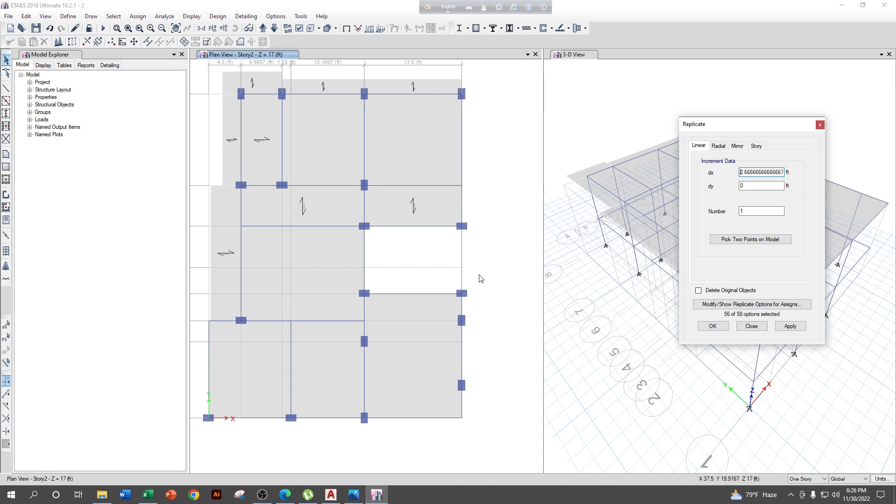
pyautogui.click(334, 498)
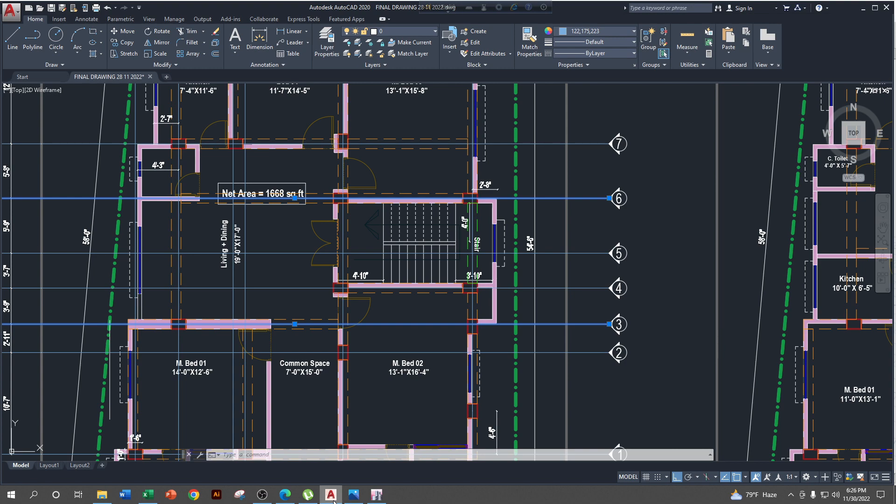
pyautogui.click(334, 502)
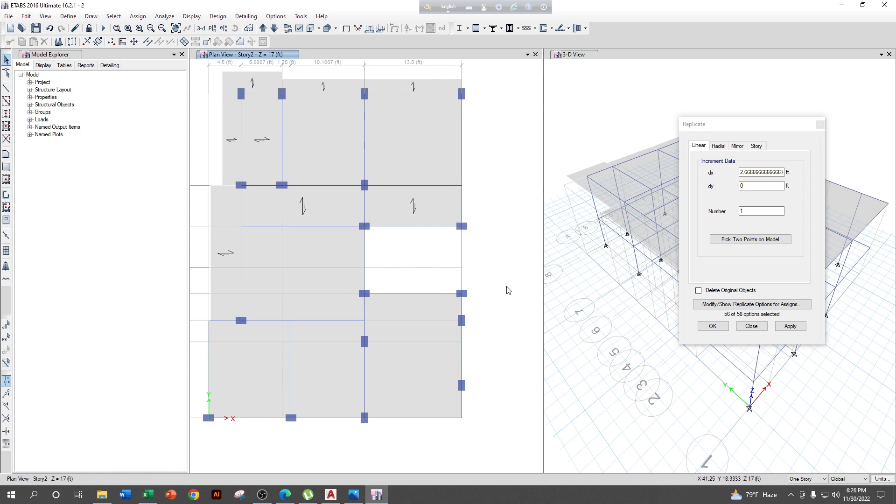
# Replicate the frame line on grid F between grids 4 and 3 once, with dx 2.6667 ft and dy 0
pyautogui.scroll(5, 485, 299)
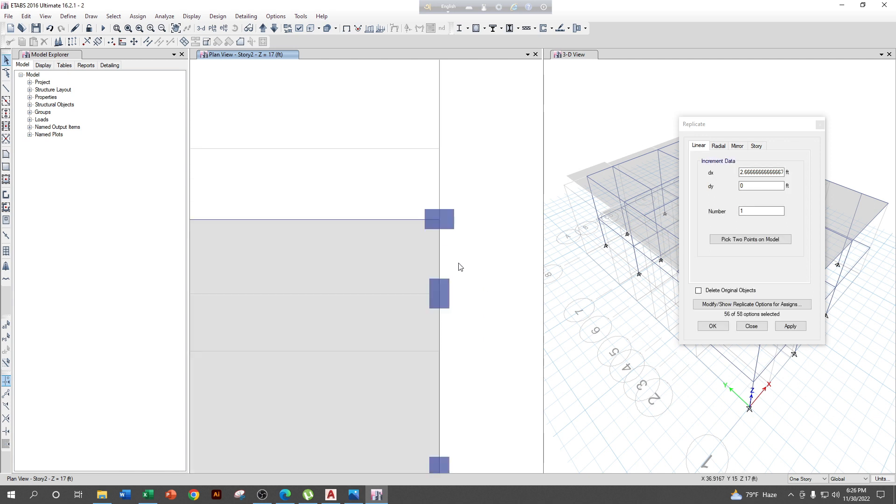
pyautogui.click(441, 248)
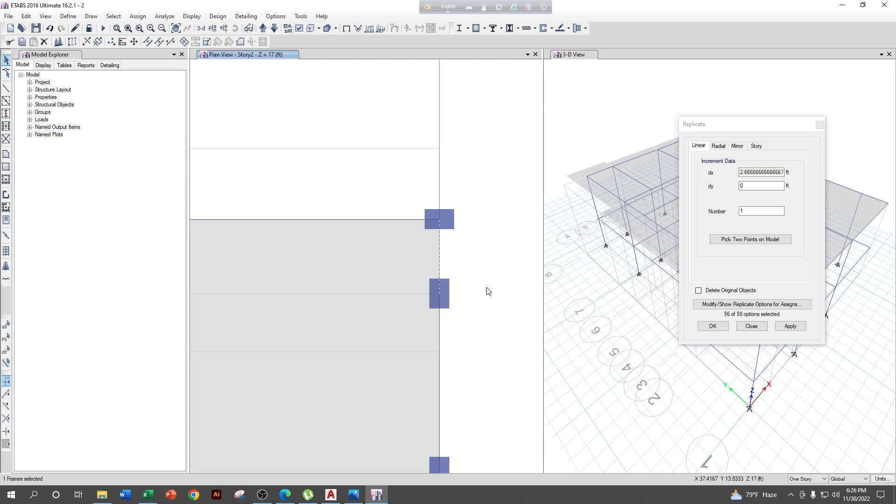
pyautogui.moveTo(488, 291); pyautogui.dragTo(474, 360, button='middle')
pyautogui.click(426, 181)
pyautogui.scroll(-3, 427, 181)
pyautogui.scroll(3, 443, 252)
pyautogui.click(439, 237)
pyautogui.click(792, 329)
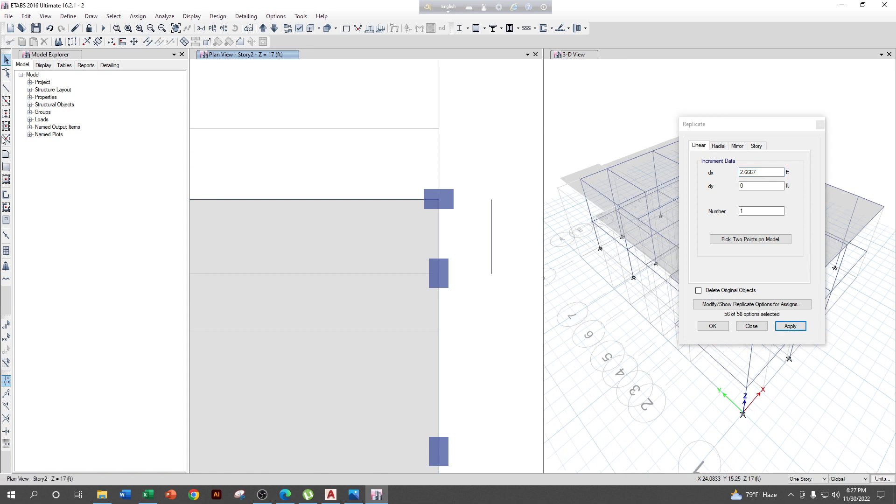
# Draw a slab 6 inch two way panel between grid F and the replicated line, from grid 4 to grid 3
pyautogui.click(7, 154)
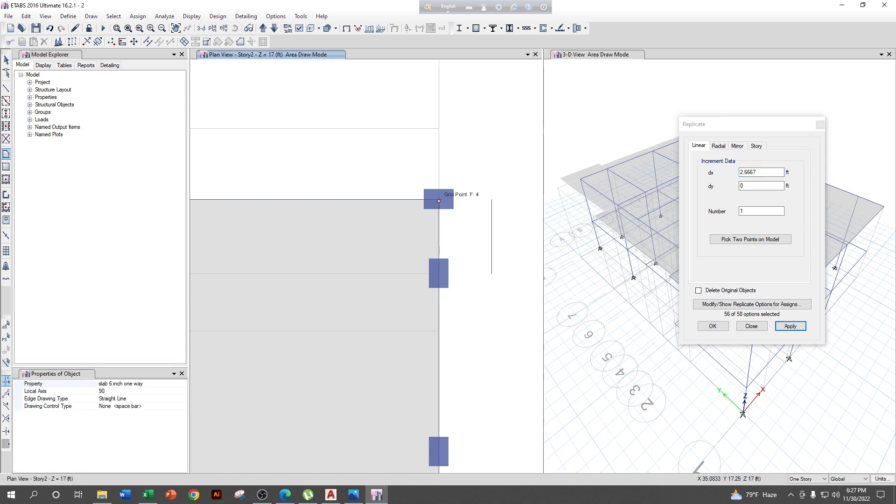
pyautogui.click(180, 384)
pyautogui.click(183, 384)
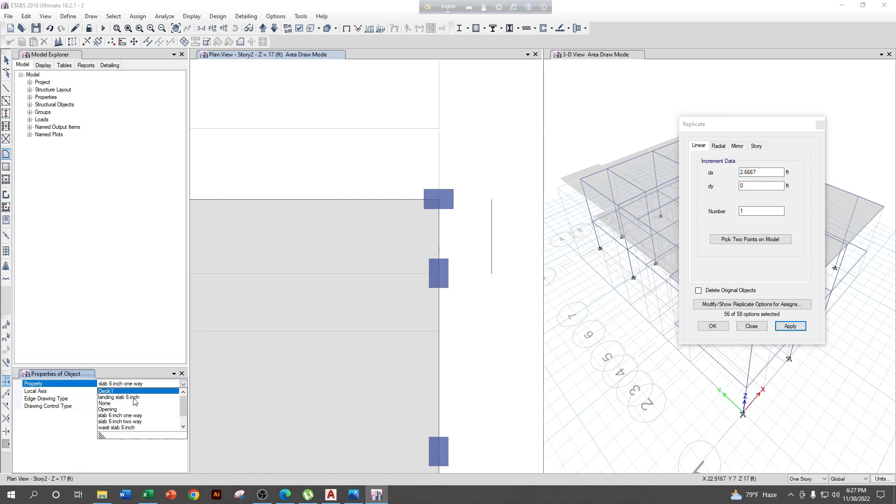
pyautogui.click(120, 421)
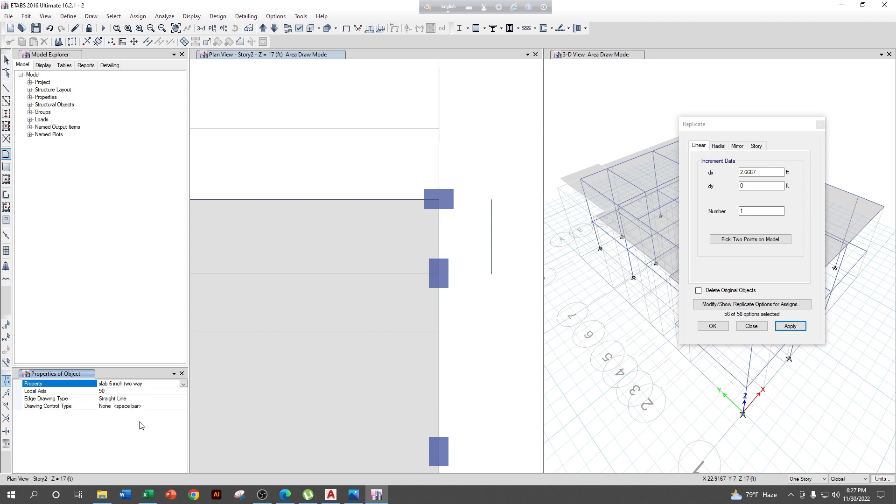
pyautogui.click(439, 201)
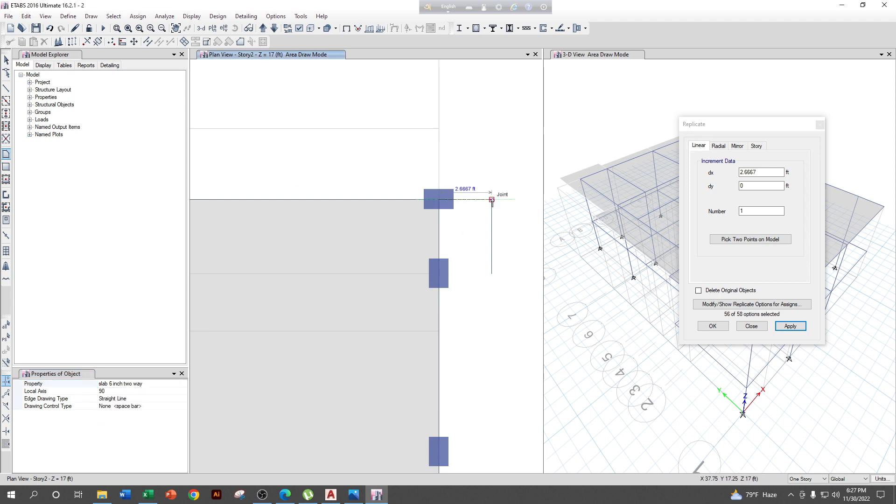
pyautogui.click(487, 276)
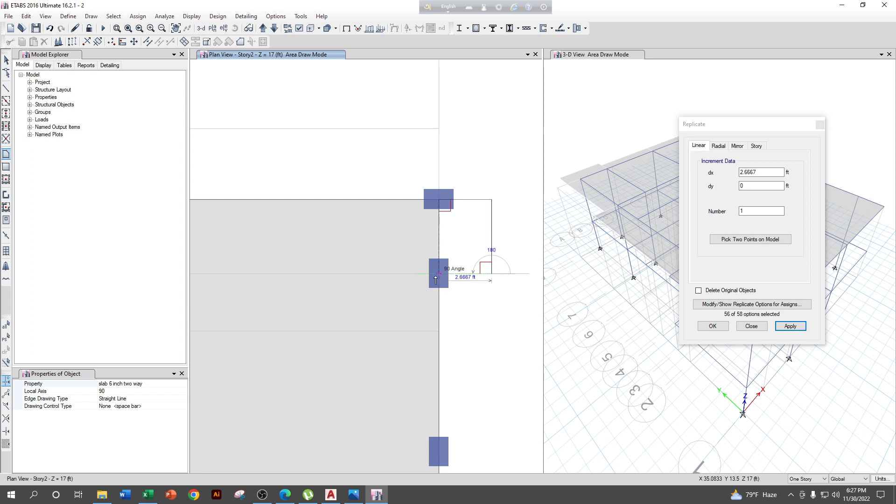
pyautogui.doubleClick(440, 275)
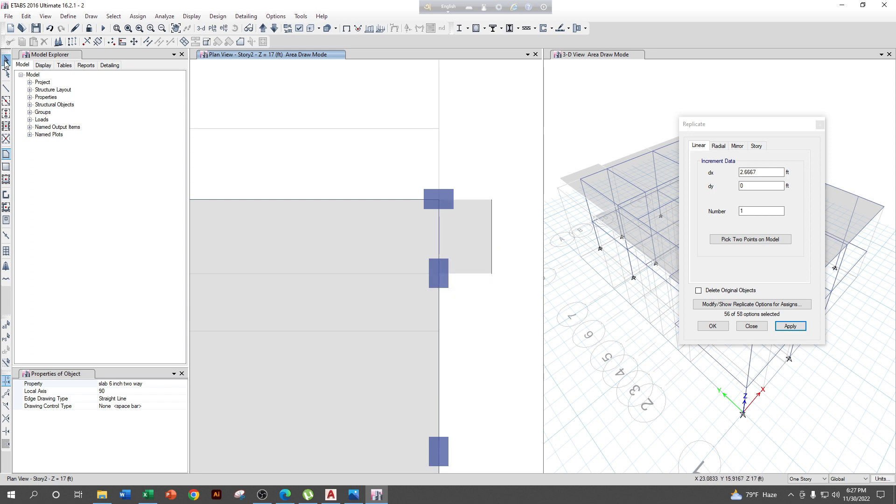
# Delete the replicated frame line along the outer edge of the new slab beyond grid F
pyautogui.click(6, 61)
pyautogui.click(493, 222)
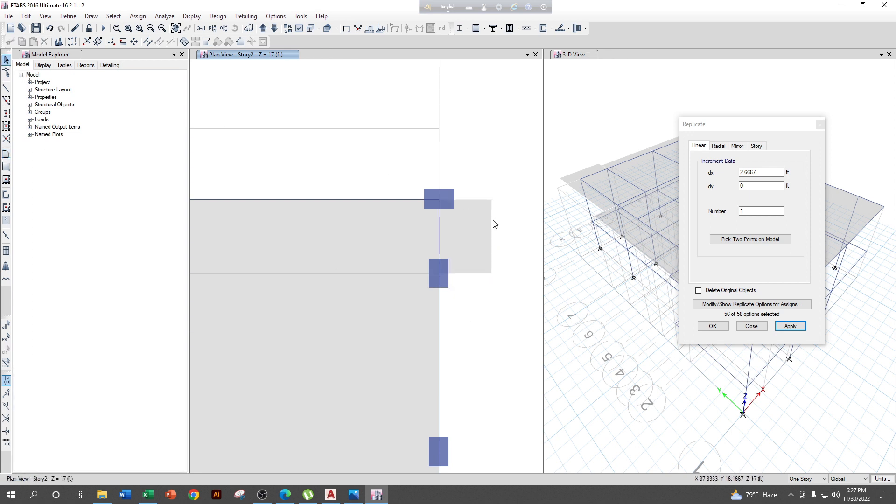
pyautogui.scroll(-3, 502, 261)
pyautogui.moveTo(504, 338); pyautogui.dragTo(514, 386, button='middle')
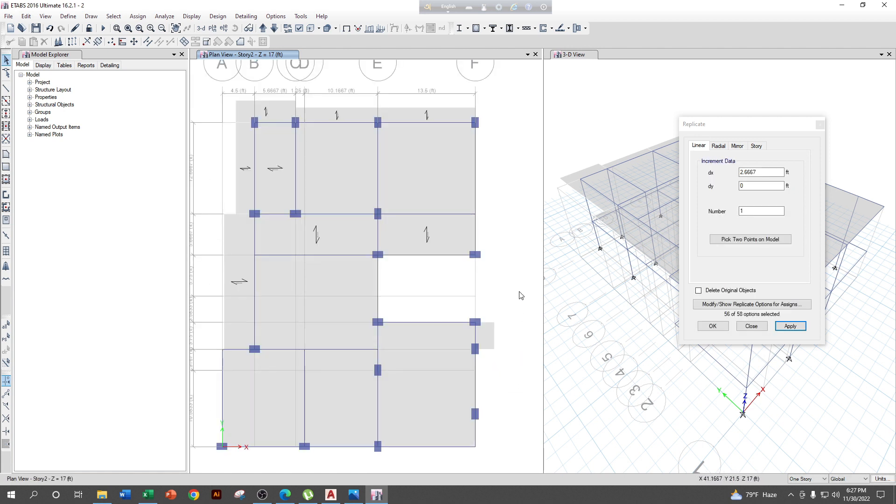
pyautogui.moveTo(508, 403); pyautogui.dragTo(517, 360, button='middle')
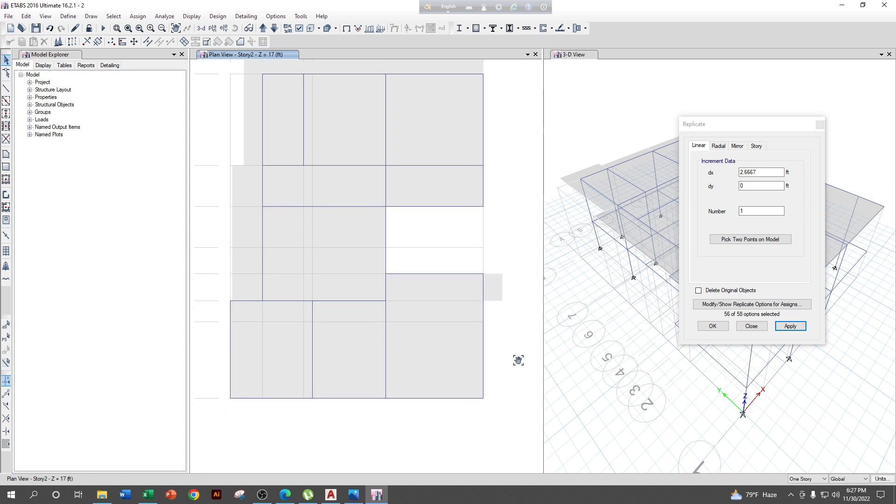
# Switch to AutoCAD and add a vertical linear dimension from grid 1 to the lower end of the Ver. 02 outside wall at grid F
pyautogui.click(330, 495)
pyautogui.moveTo(449, 327); pyautogui.dragTo(448, 247, button='middle')
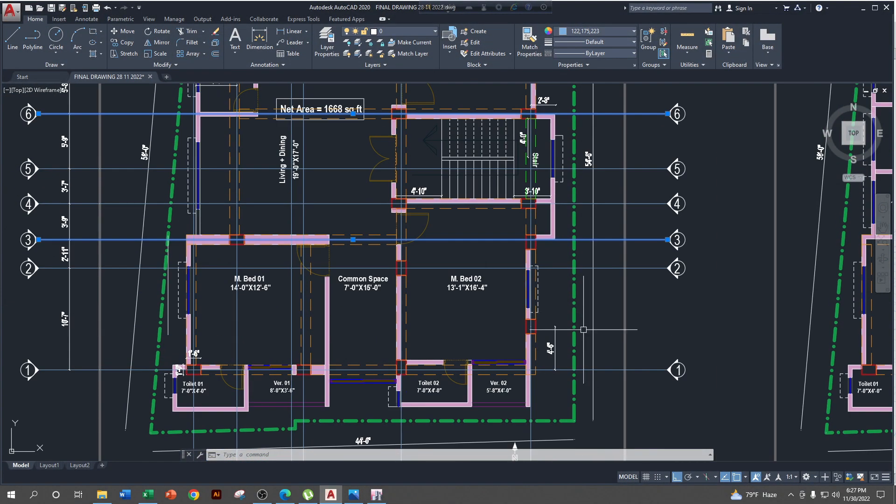
pyautogui.scroll(-2, 583, 338)
pyautogui.moveTo(545, 382); pyautogui.dragTo(530, 317, button='middle')
pyautogui.scroll(2, 530, 317)
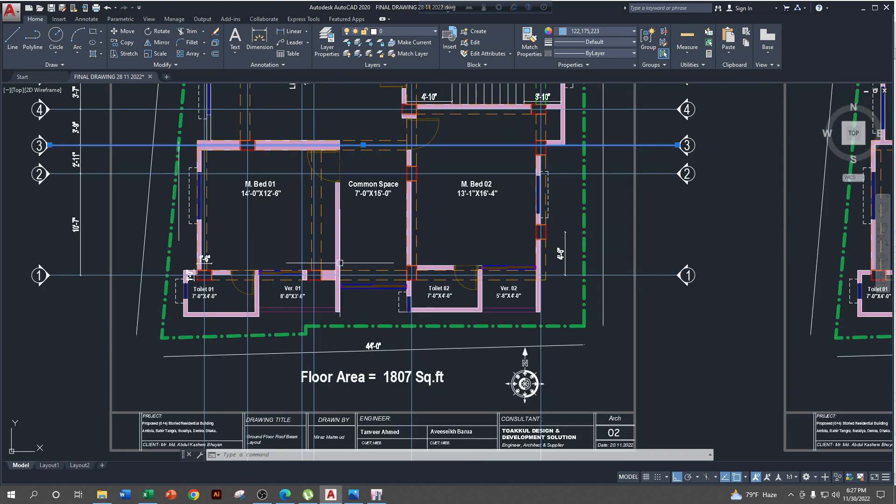
pyautogui.click(303, 32)
pyautogui.scroll(2, 616, 261)
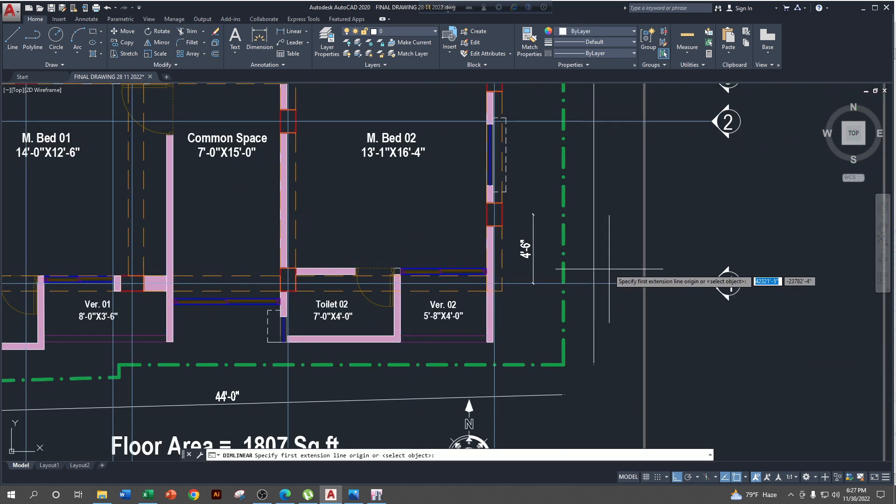
pyautogui.scroll(3, 494, 283)
pyautogui.click(496, 273)
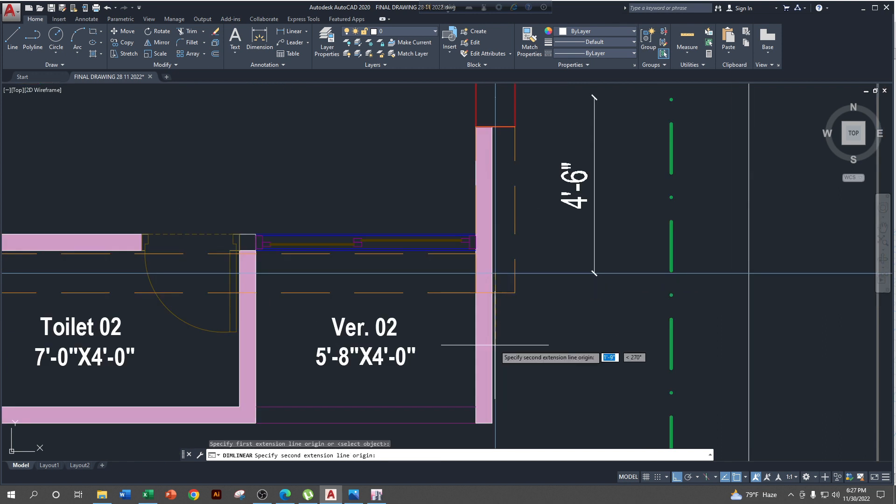
pyautogui.click(494, 422)
pyautogui.click(589, 422)
pyautogui.scroll(-4, 513, 326)
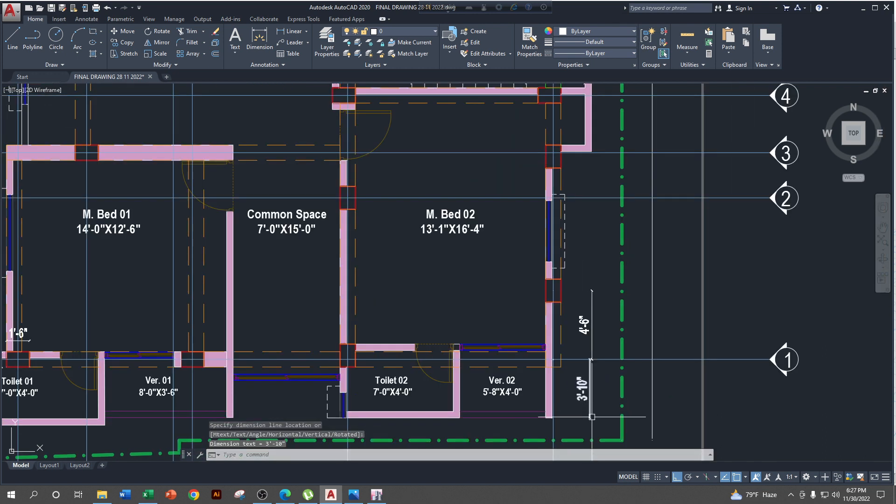
# Examine the toilet and veranda projections beyond grid 1 in AutoCAD and compare them with the Story2 plan in ETABS
pyautogui.scroll(1, 482, 300)
pyautogui.scroll(-3, 483, 301)
pyautogui.moveTo(482, 300); pyautogui.dragTo(482, 131, button='middle')
pyautogui.moveTo(467, 261); pyautogui.dragTo(492, 425, button='middle')
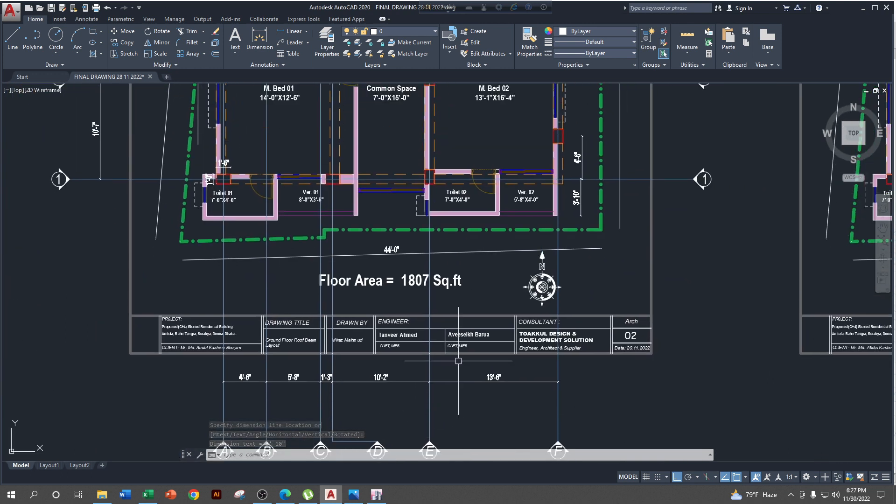
pyautogui.moveTo(669, 371); pyautogui.dragTo(597, 382, button='middle')
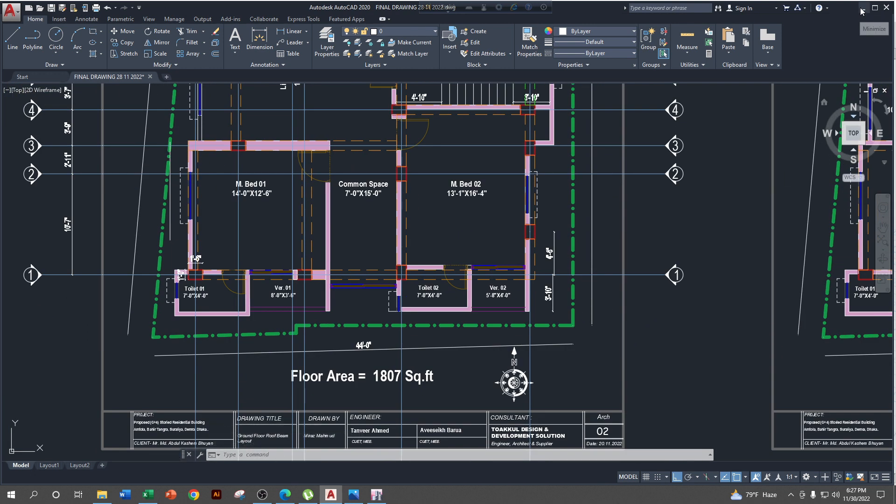
pyautogui.click(864, 7)
pyautogui.moveTo(453, 409); pyautogui.dragTo(463, 388, button='middle')
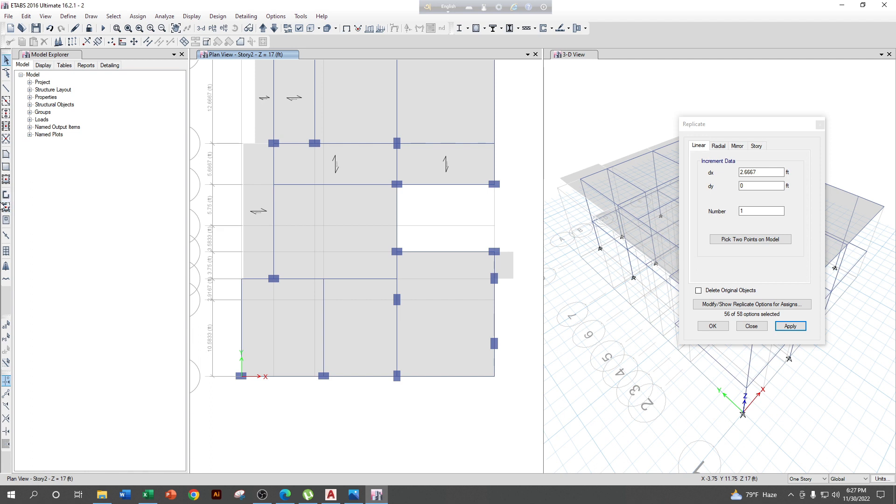
# Switch to AutoCAD and add a horizontal linear dimension from the grid E column to grid F, placed below Toilet 02 and Ver. 02
pyautogui.click(331, 495)
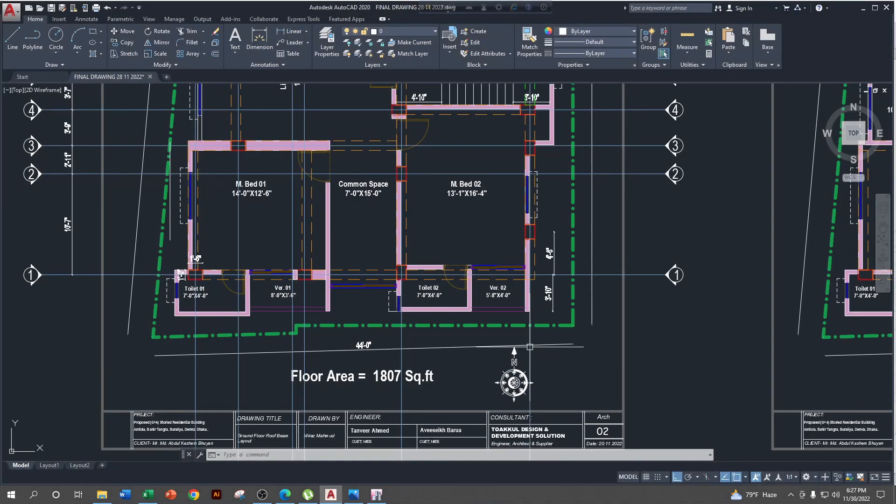
pyautogui.moveTo(529, 347); pyautogui.dragTo(498, 370, button='middle')
pyautogui.click(286, 32)
pyautogui.scroll(4, 377, 295)
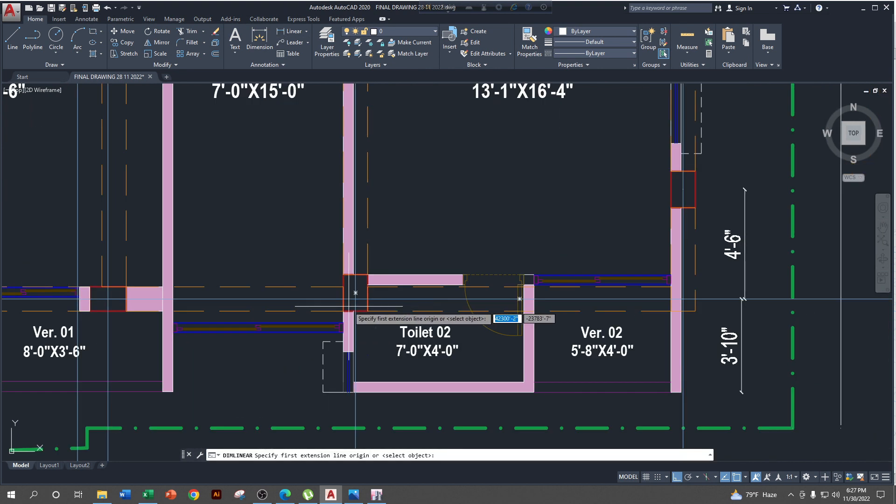
pyautogui.click(355, 292)
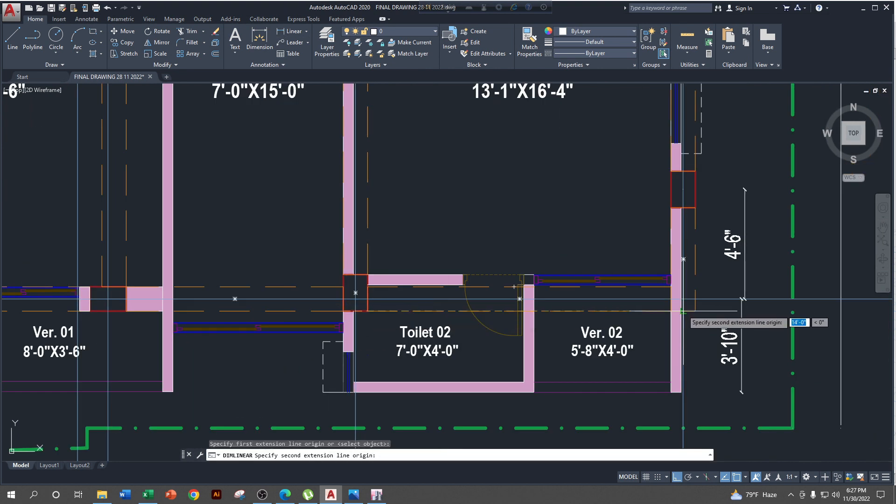
pyautogui.click(681, 299)
pyautogui.click(661, 413)
pyautogui.scroll(-4, 414, 288)
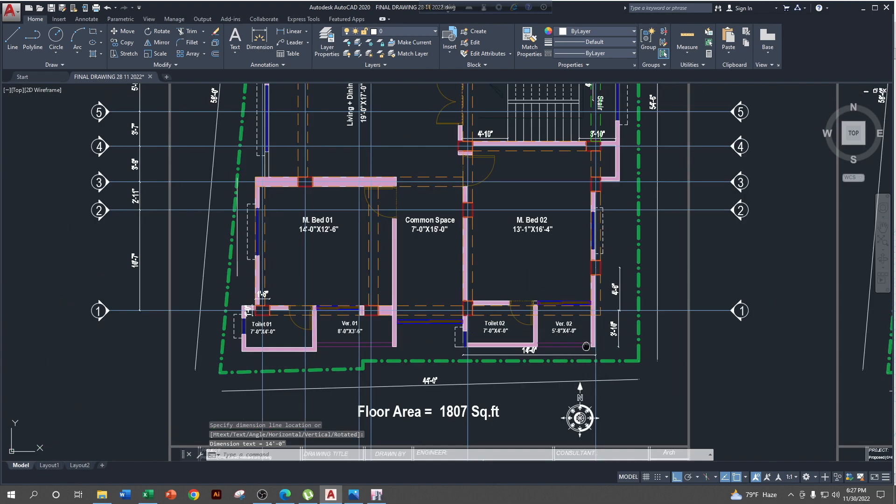
# Switch to ETABS and replicate the frame line on grid 1 between grids E and F with dx 0 and dy -3'10"
pyautogui.click(864, 11)
pyautogui.moveTo(370, 372); pyautogui.dragTo(390, 252, button='middle')
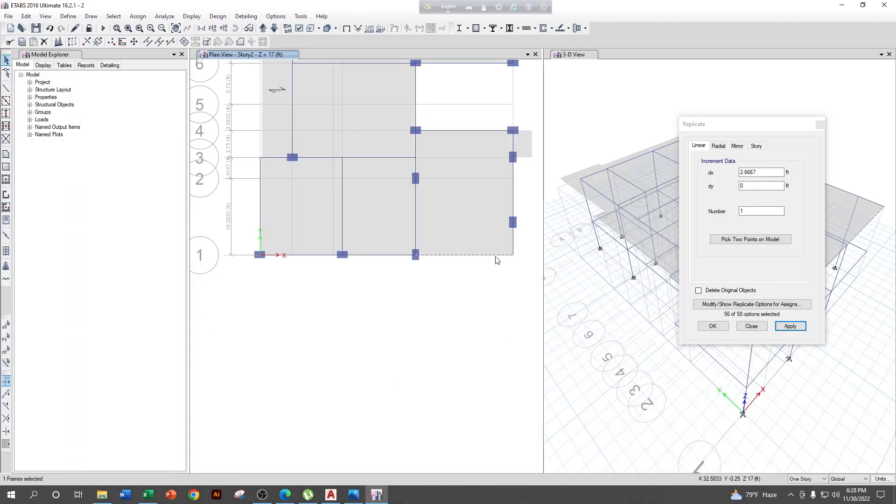
pyautogui.doubleClick(763, 172)
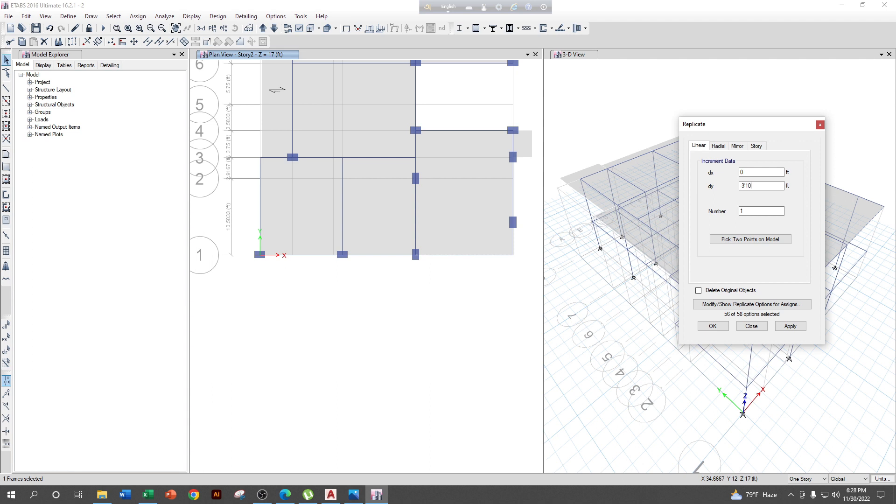
pyautogui.click(790, 326)
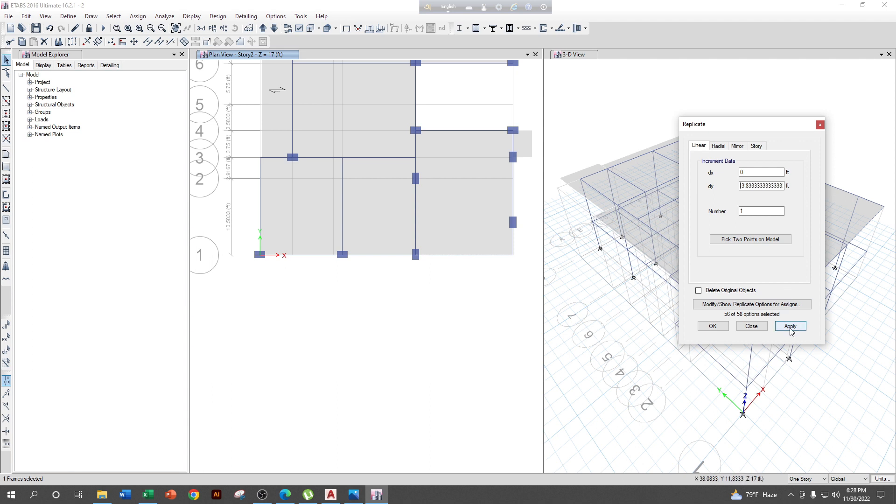
# Try drawing a slab 6 inch two way panel from grid 1 to the replicated line between grids E and F, and undo it
pyautogui.click(6, 155)
pyautogui.click(87, 392)
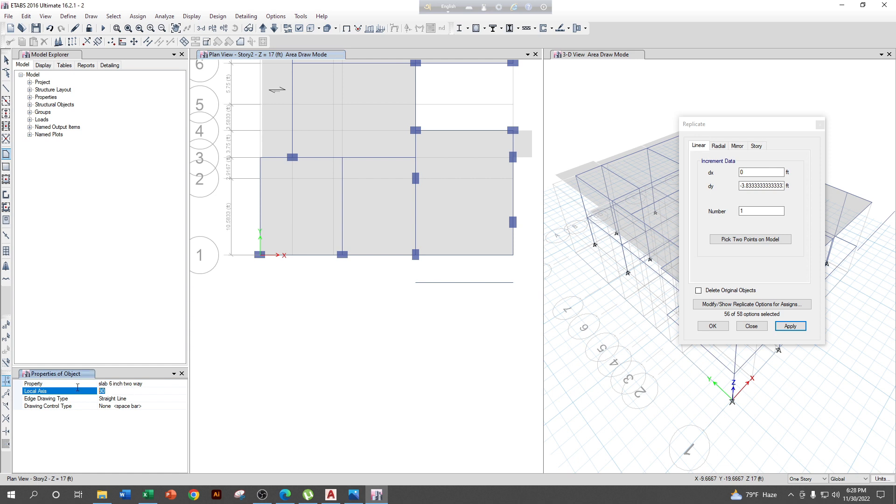
pyautogui.click(415, 282)
pyautogui.click(513, 283)
pyautogui.doubleClick(512, 255)
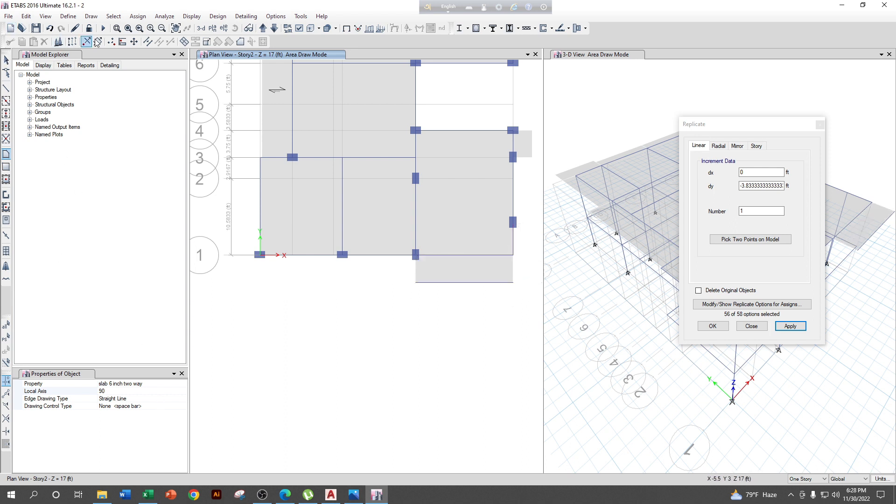
pyautogui.click(51, 29)
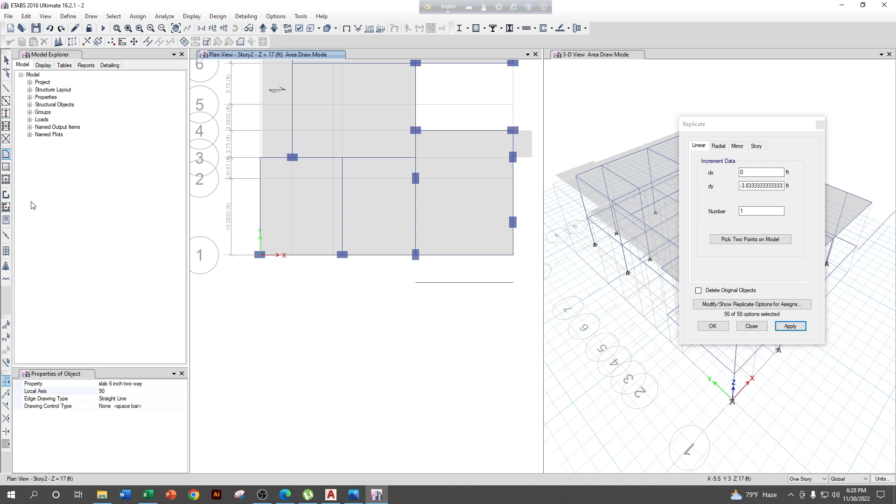
# Restore the undone 6 inch two way slab beyond grid 1 between grids E and F and end area drawing
pyautogui.click(61, 29)
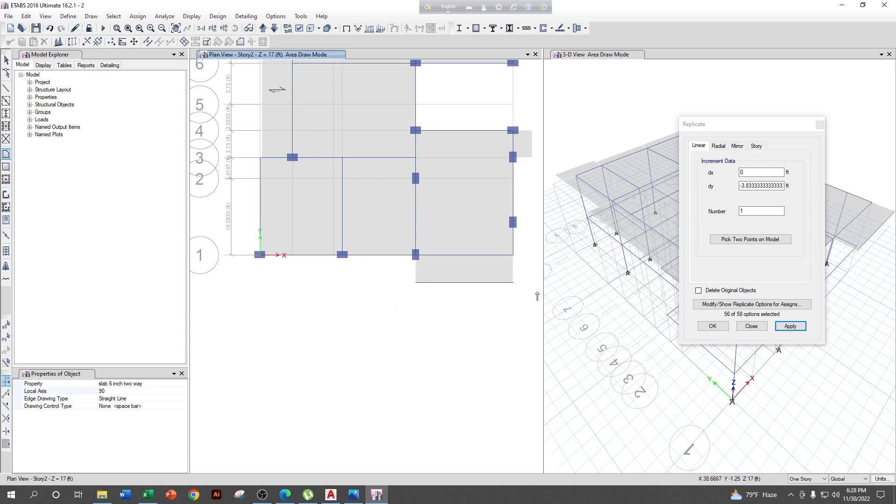
pyautogui.press('Escape')
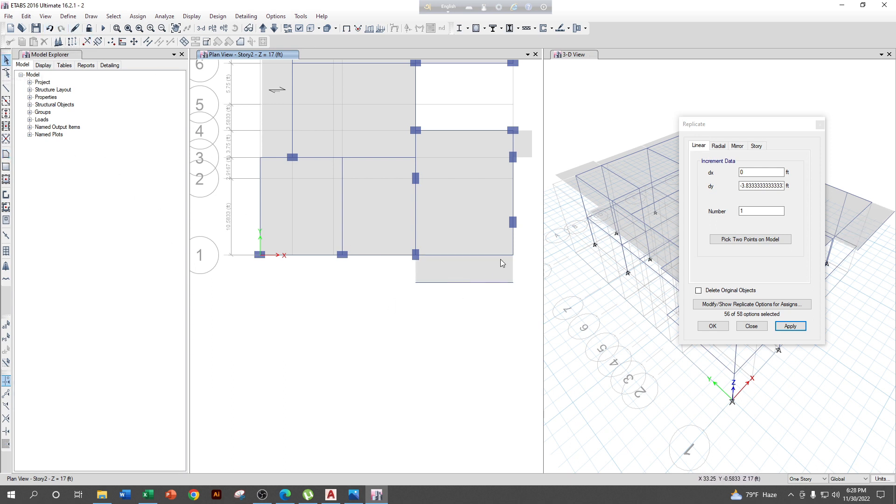
pyautogui.click(50, 28)
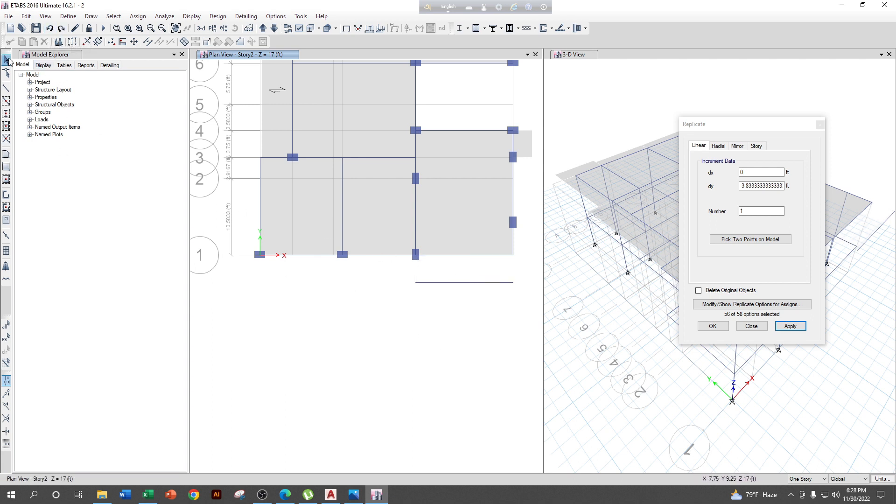
pyautogui.click(60, 28)
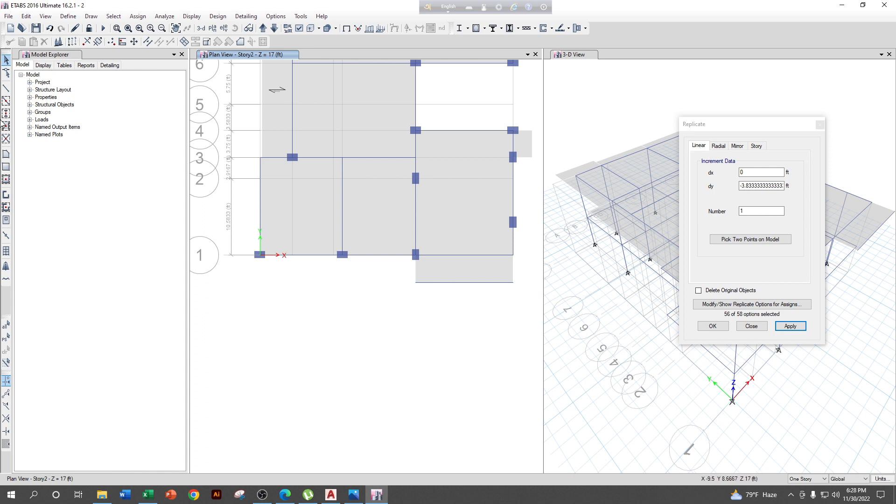
# Change the section property of the slab beyond grid 1 between grids E and F to slab 6 inch one way
pyautogui.click(474, 271)
pyautogui.rightClick(474, 271)
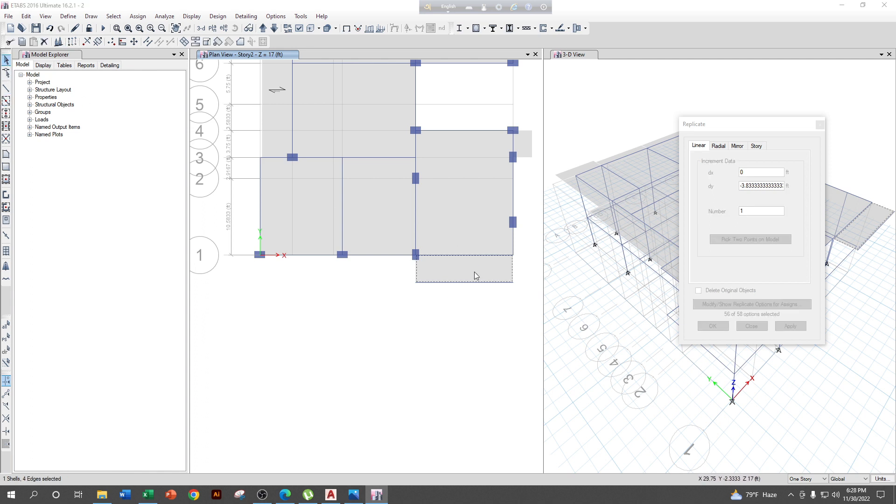
pyautogui.click(467, 185)
pyautogui.click(518, 185)
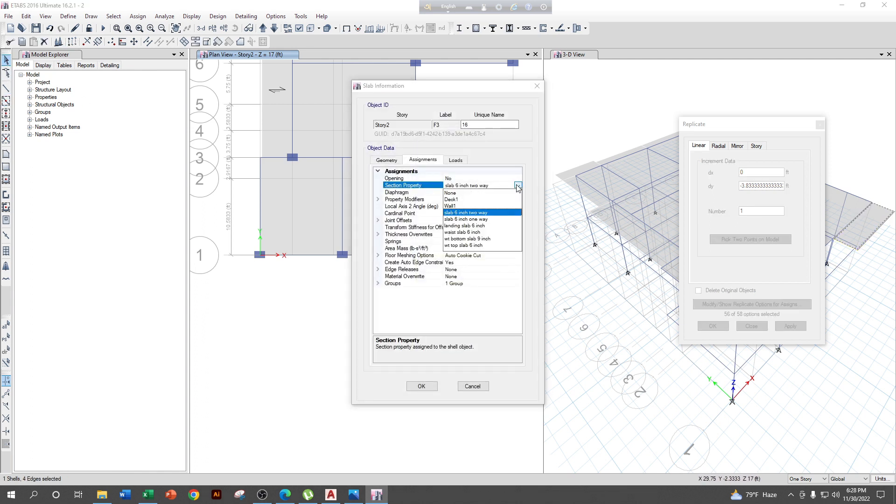
pyautogui.click(476, 219)
pyautogui.click(421, 387)
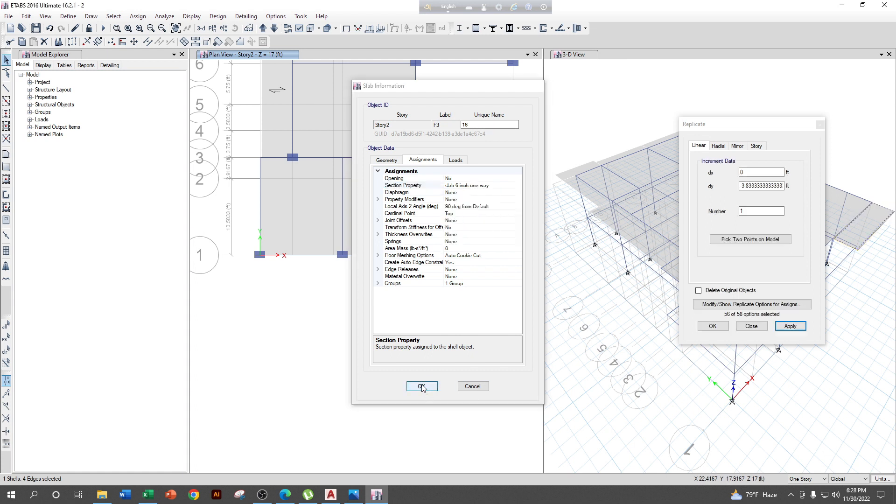
# Delete the replicated frame line along the outer edge of the slab beyond grid 1 between grids E and F
pyautogui.click(478, 371)
pyautogui.click(493, 284)
pyautogui.click(496, 285)
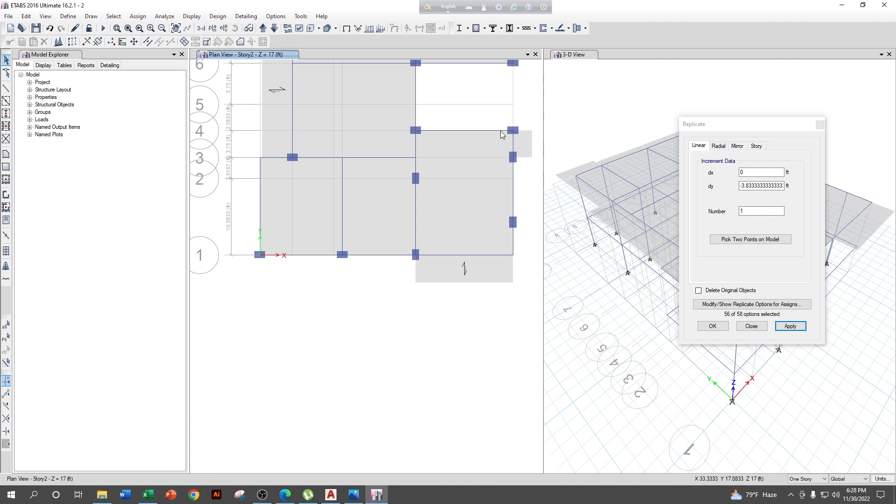
# Check the local axis 2 angle assignments of the small slab beyond grid F and the corner slab at grids A and 1
pyautogui.rightClick(521, 141)
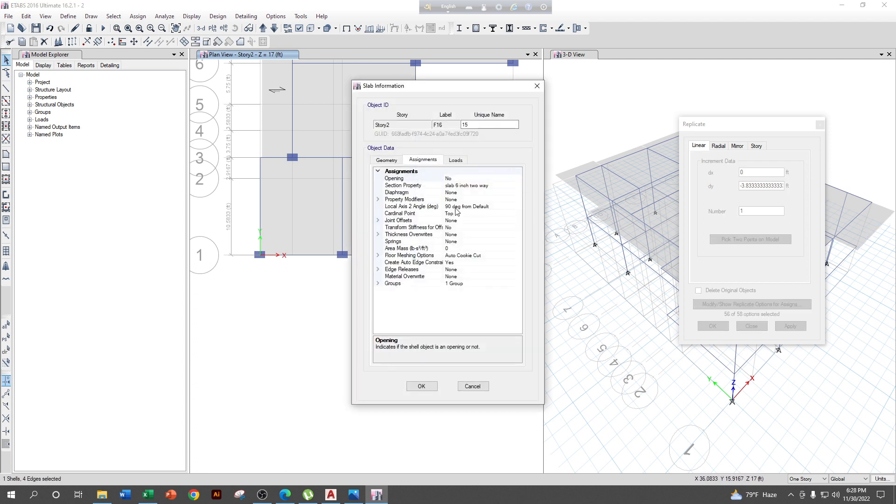
pyautogui.click(485, 208)
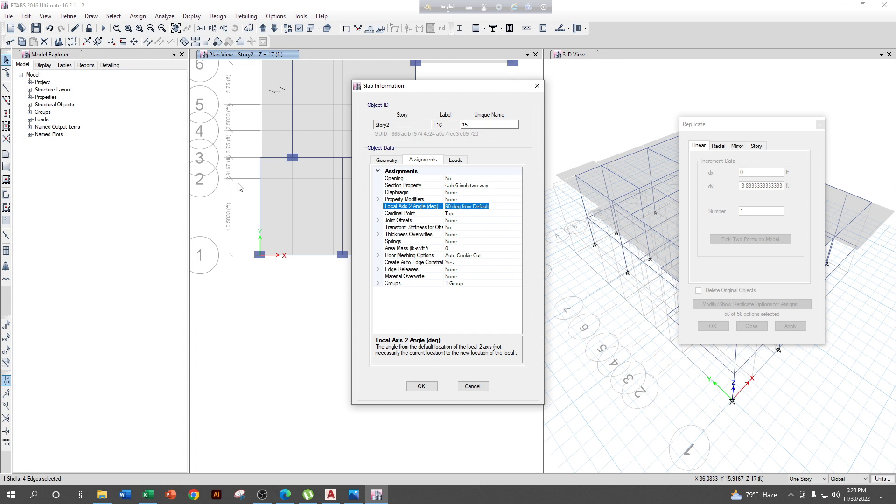
pyautogui.click(421, 387)
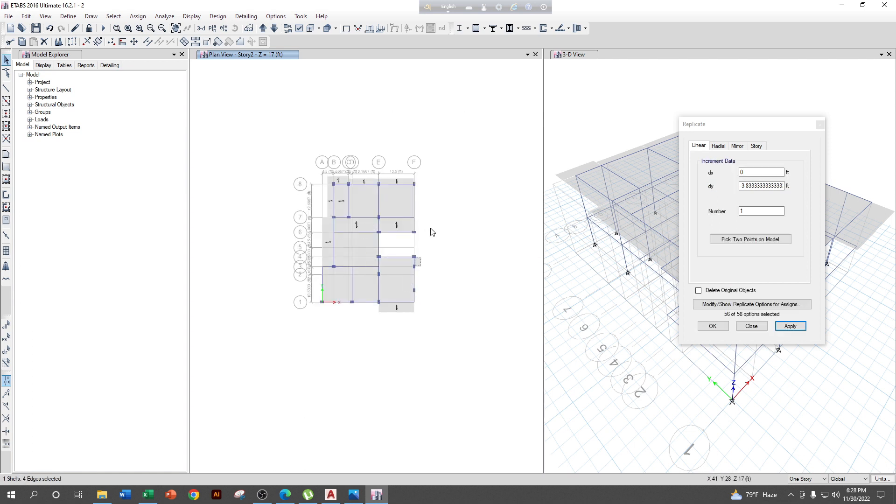
pyautogui.click(335, 277)
pyautogui.rightClick(335, 276)
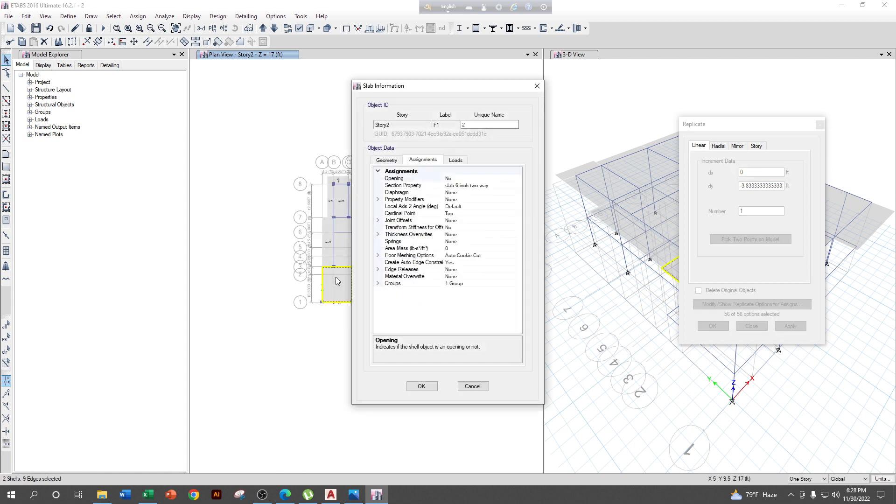
pyautogui.click(425, 390)
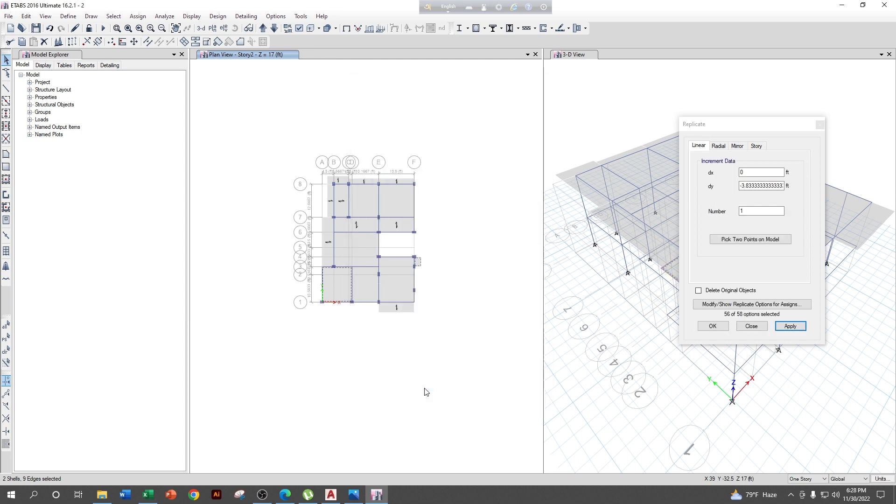
# Examine the Toilet 01 and Ver. 01 projections beyond grid 1 in AutoCAD and compare them with the Story2 plan in ETABS
pyautogui.scroll(4, 408, 294)
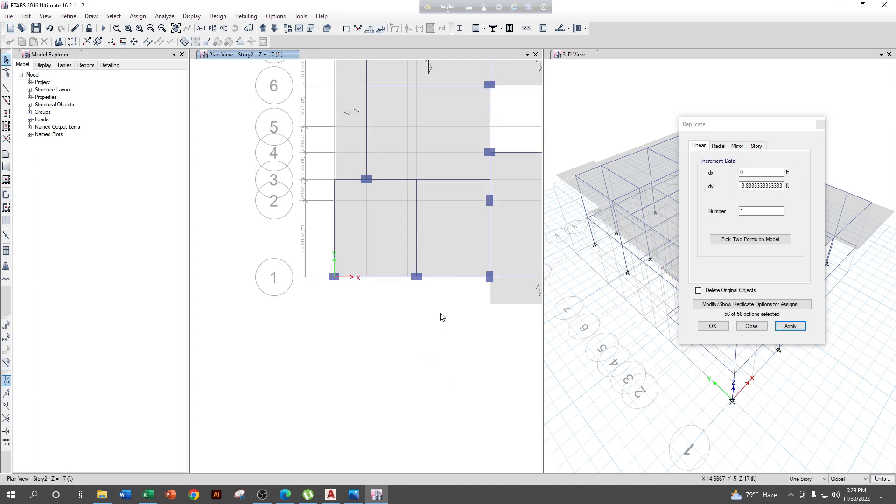
pyautogui.scroll(-3, 406, 333)
pyautogui.click(331, 495)
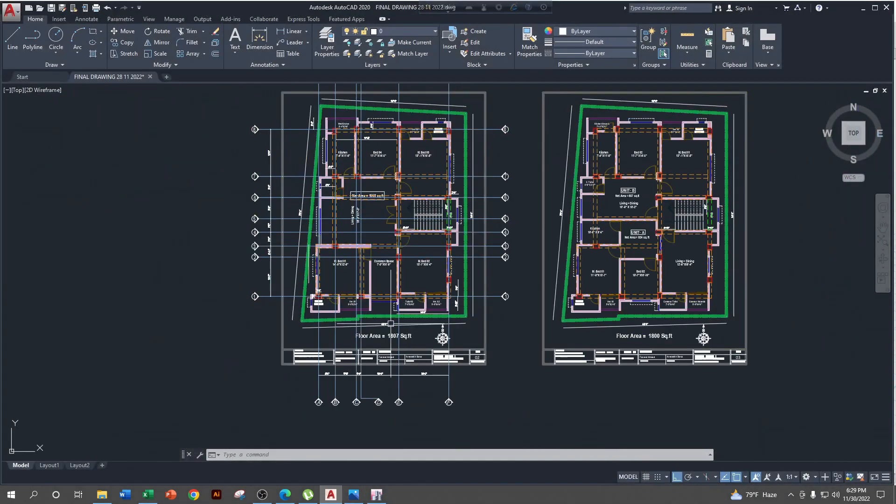
pyautogui.scroll(5, 391, 324)
pyautogui.moveTo(397, 322); pyautogui.dragTo(396, 352, button='middle')
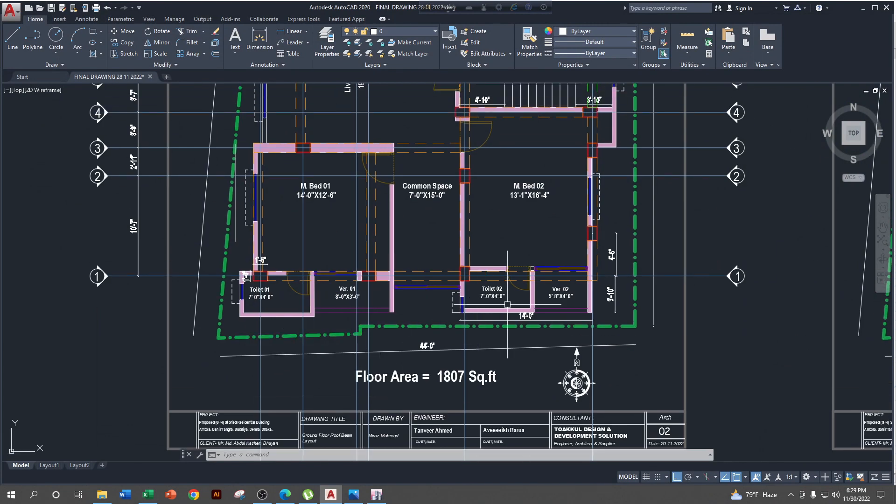
pyautogui.scroll(2, 273, 312)
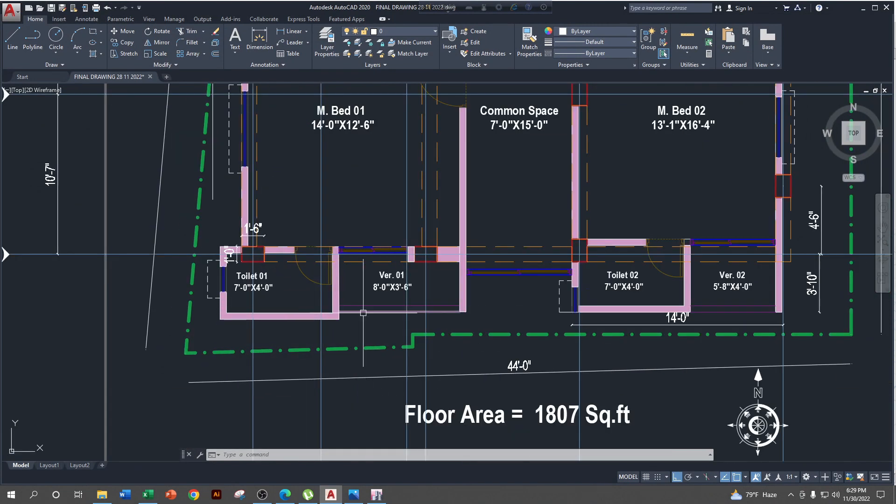
pyautogui.scroll(-2, 425, 309)
pyautogui.moveTo(438, 329); pyautogui.dragTo(420, 329, button='middle')
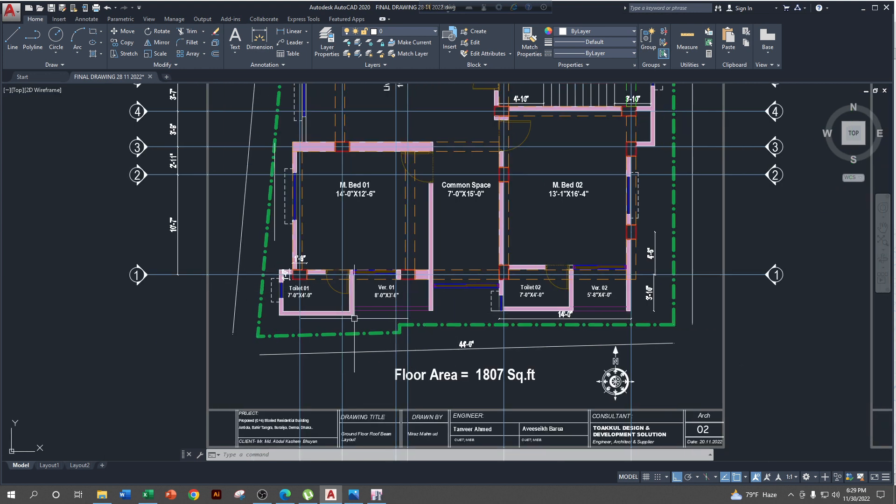
pyautogui.scroll(2, 354, 318)
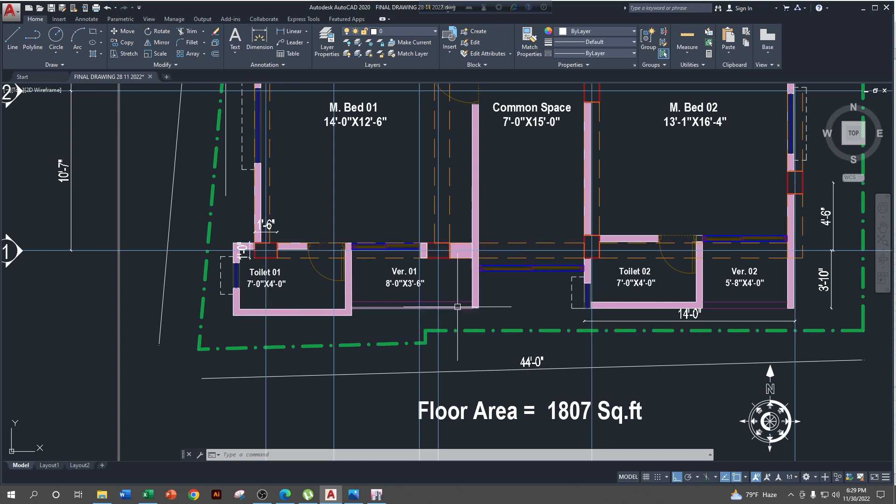
pyautogui.scroll(-3, 457, 307)
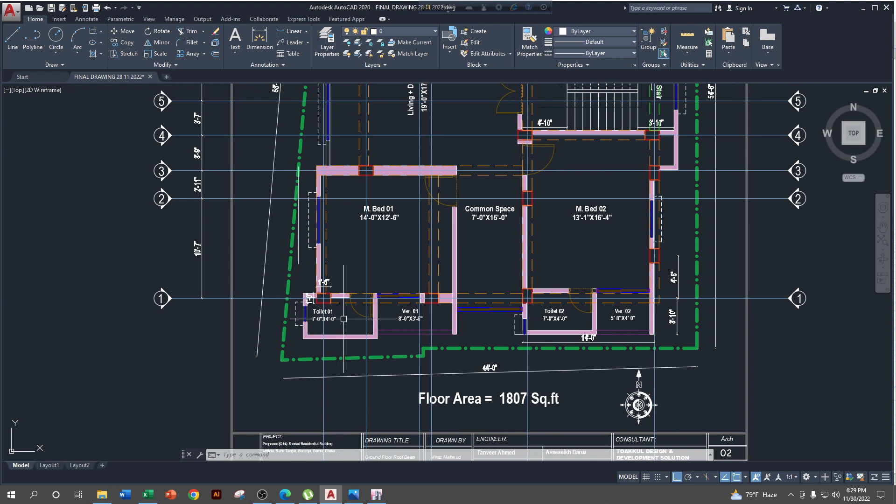
pyautogui.moveTo(461, 329); pyautogui.dragTo(425, 335, button='middle')
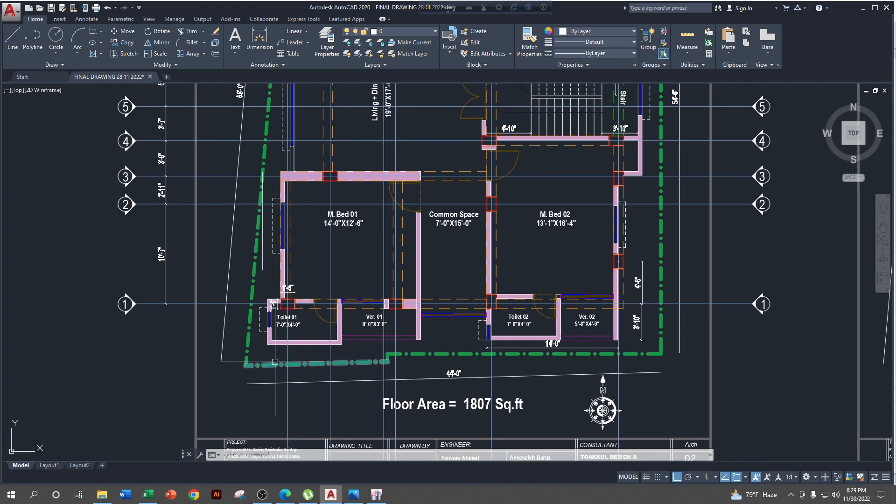
pyautogui.moveTo(357, 328); pyautogui.dragTo(361, 325, button='middle')
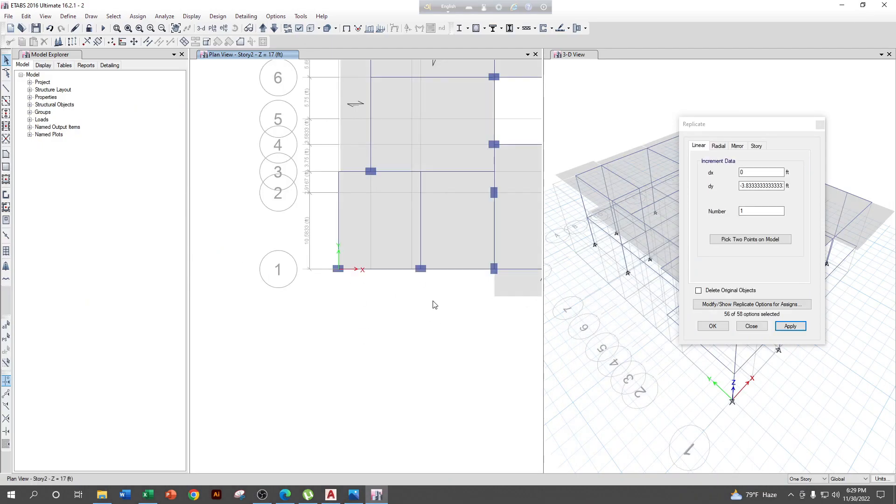
pyautogui.moveTo(434, 305); pyautogui.dragTo(366, 342, button='middle')
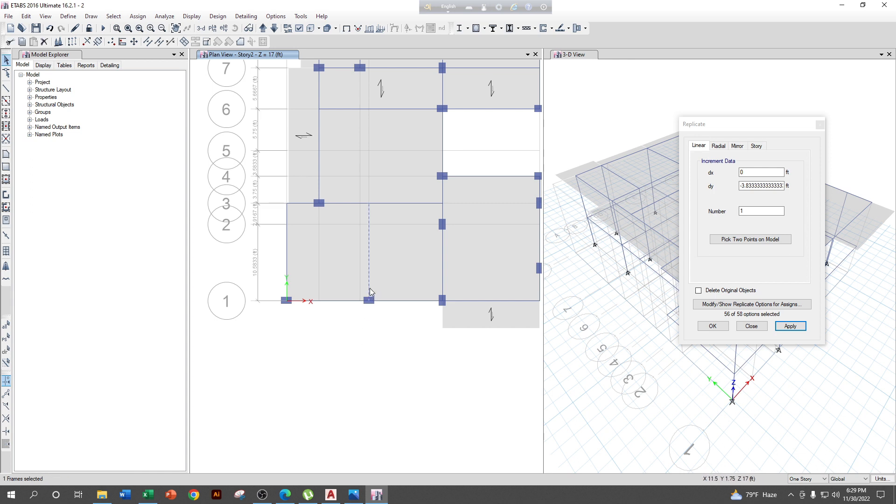
# Switch to AutoCAD and add a horizontal linear dimension from the grid D column to the wall between M. Bed 01 and Common Space
pyautogui.click(331, 495)
pyautogui.moveTo(433, 301); pyautogui.dragTo(445, 331, button='middle')
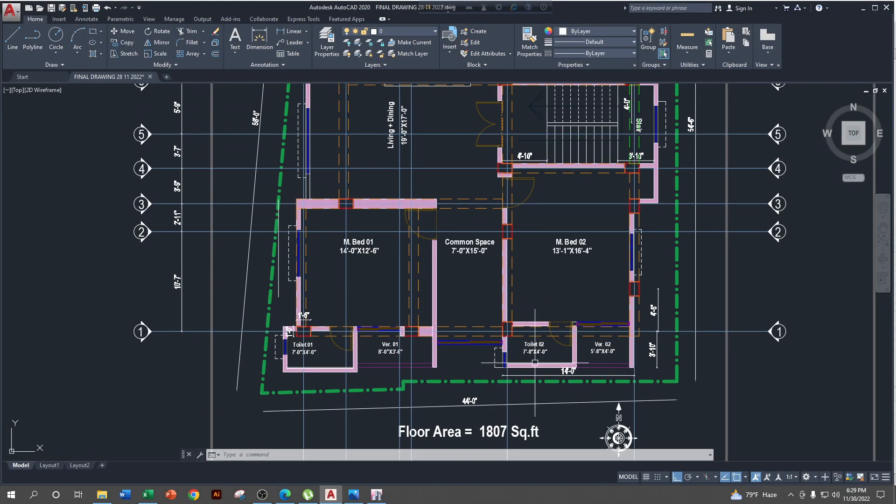
pyautogui.click(290, 32)
pyautogui.scroll(1, 441, 309)
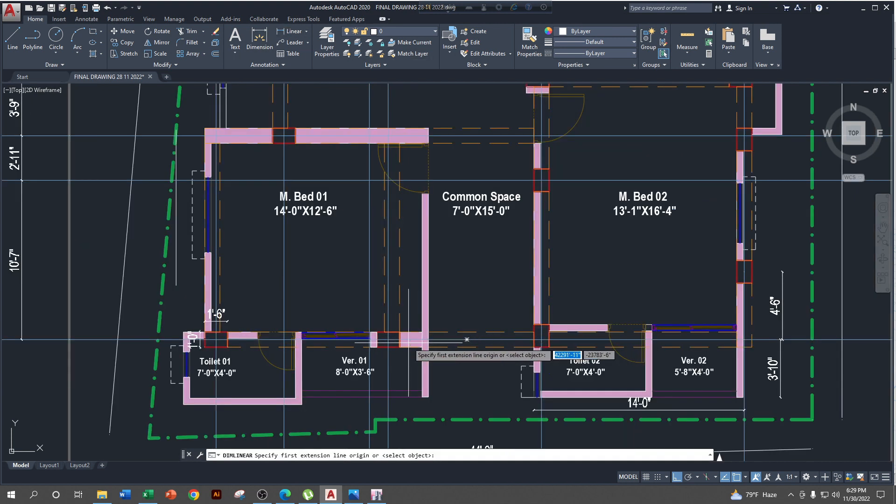
pyautogui.scroll(-1, 420, 336)
pyautogui.scroll(-1, 450, 300)
pyautogui.scroll(3, 426, 308)
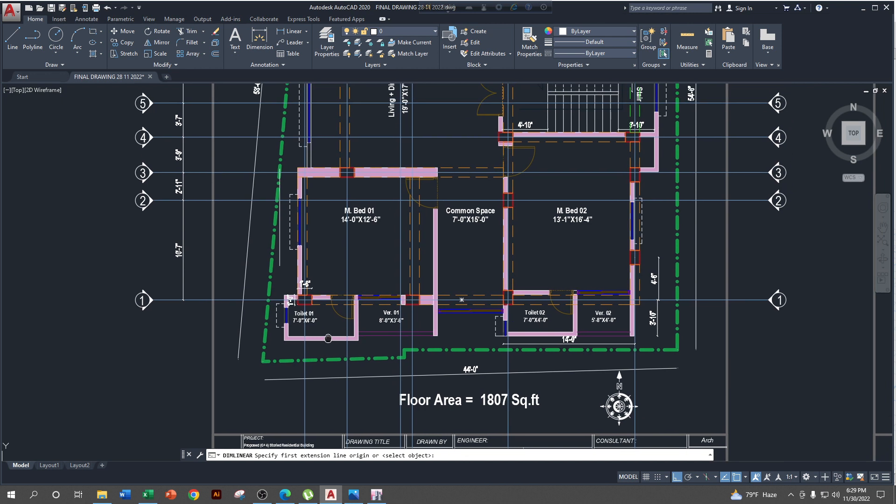
pyautogui.click(402, 296)
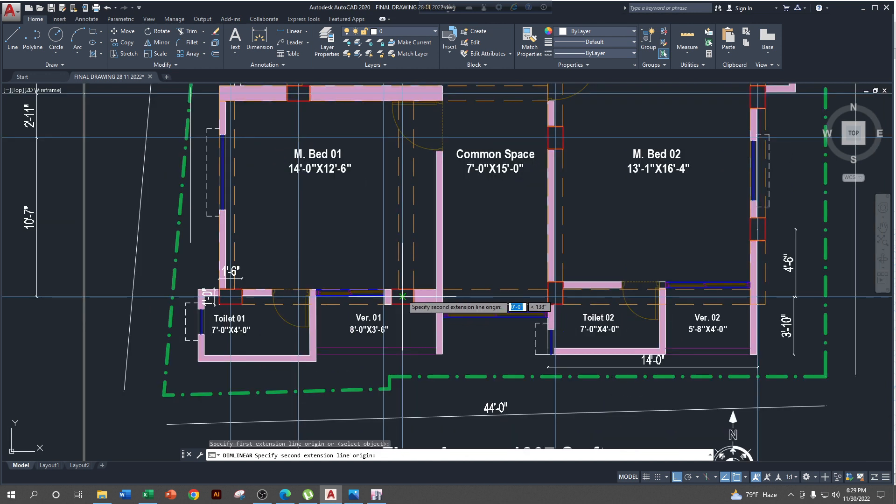
pyautogui.click(441, 296)
pyautogui.click(442, 245)
pyautogui.moveTo(464, 266); pyautogui.dragTo(452, 306, button='middle')
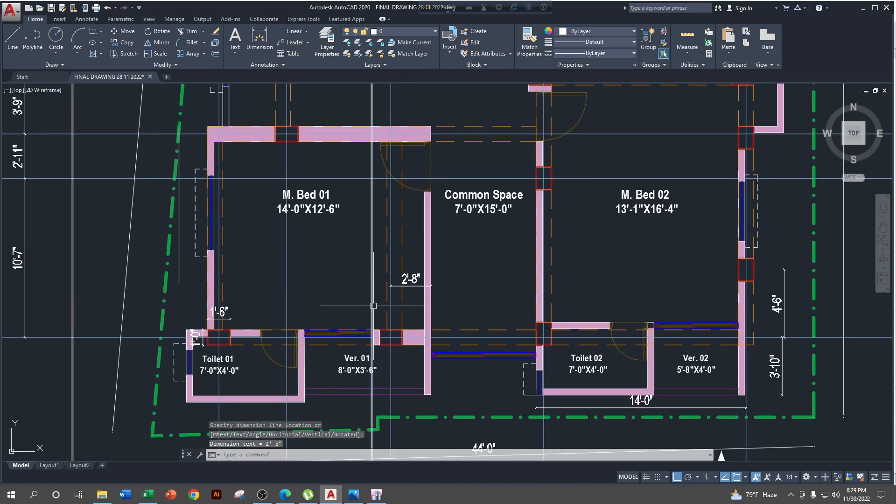
# Switch to ETABS and replicate the frame line on grid D between grids 1 and 3 with dx 2.6667 ft and dy 0
pyautogui.click(865, 11)
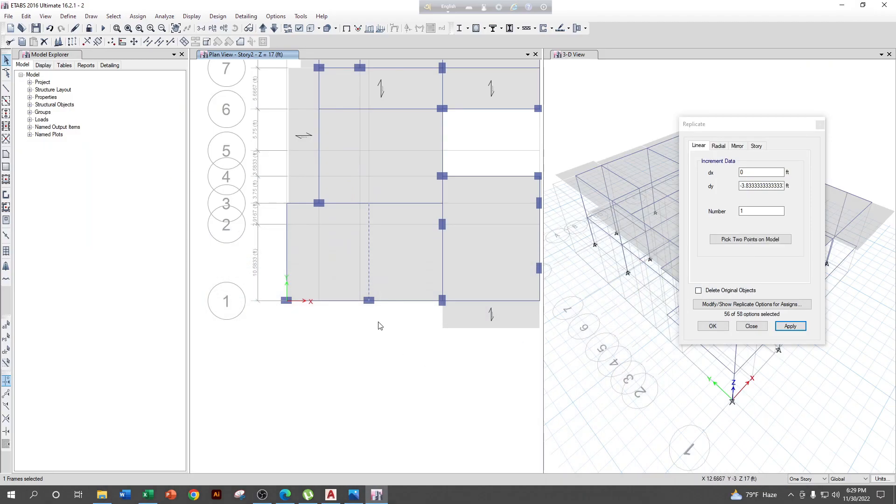
pyautogui.doubleClick(741, 187)
pyautogui.press('BackSpace')
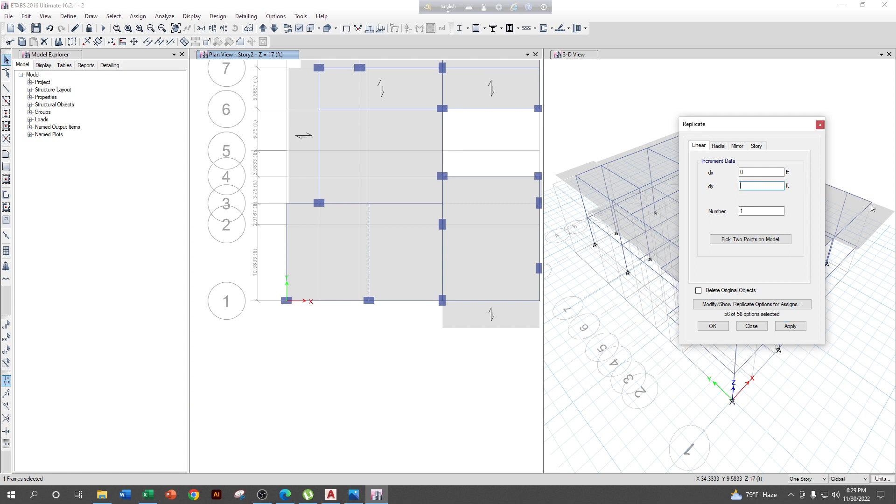
pyautogui.write('0')
pyautogui.doubleClick(756, 173)
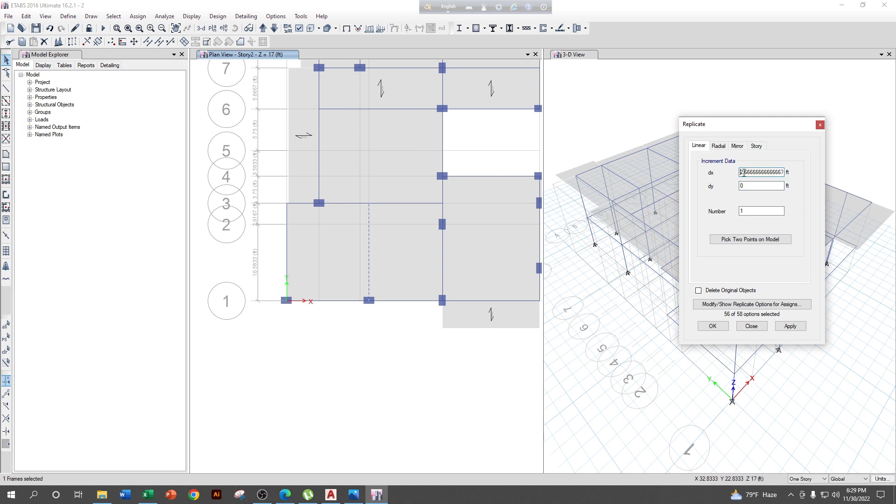
pyautogui.click(790, 327)
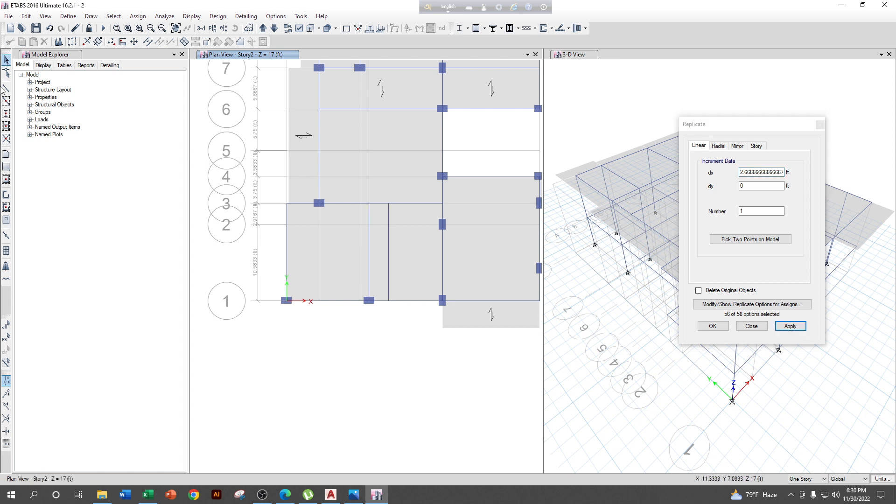
# Switch to AutoCAD and add a horizontal linear dimension from the M. Bed 01–Common Space wall to the wall between Toilet 01 and Ver. 01
pyautogui.click(384, 301)
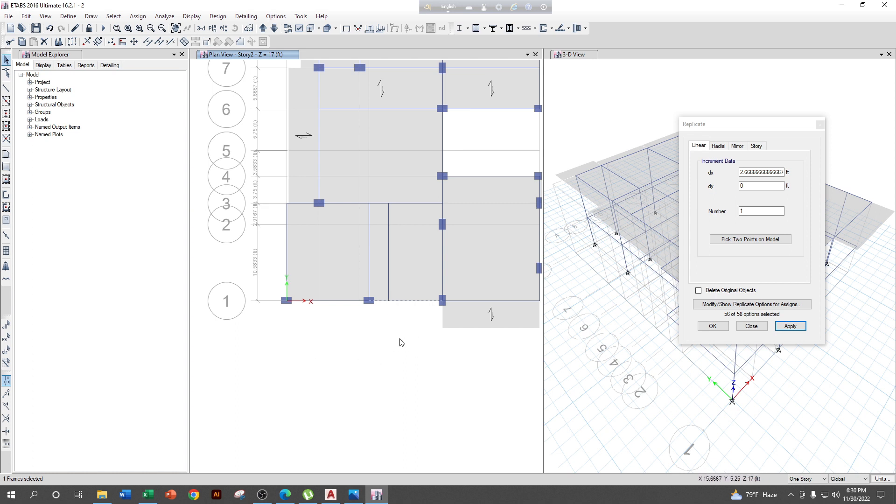
pyautogui.click(331, 494)
pyautogui.moveTo(418, 360)
pyautogui.mouseDown(button='middle')
pyautogui.moveTo(484, 205)
pyautogui.moveTo(435, 333)
pyautogui.mouseUp(button='middle')
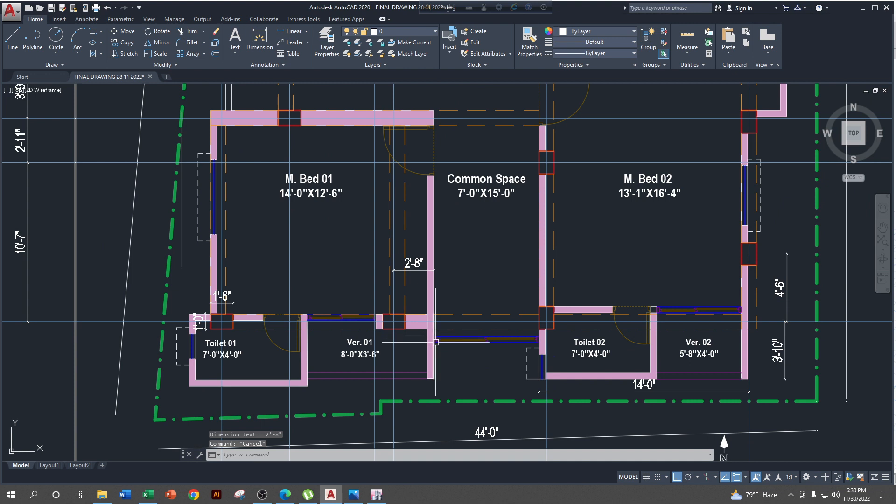
pyautogui.click(293, 31)
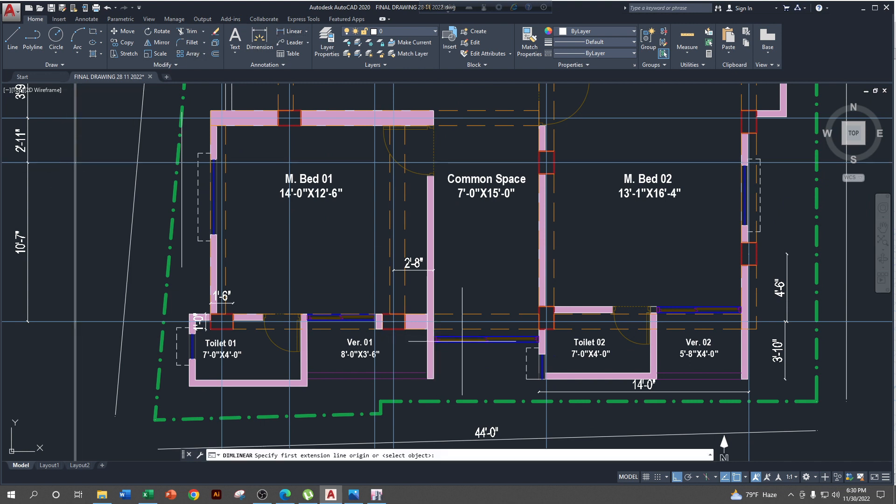
pyautogui.click(434, 321)
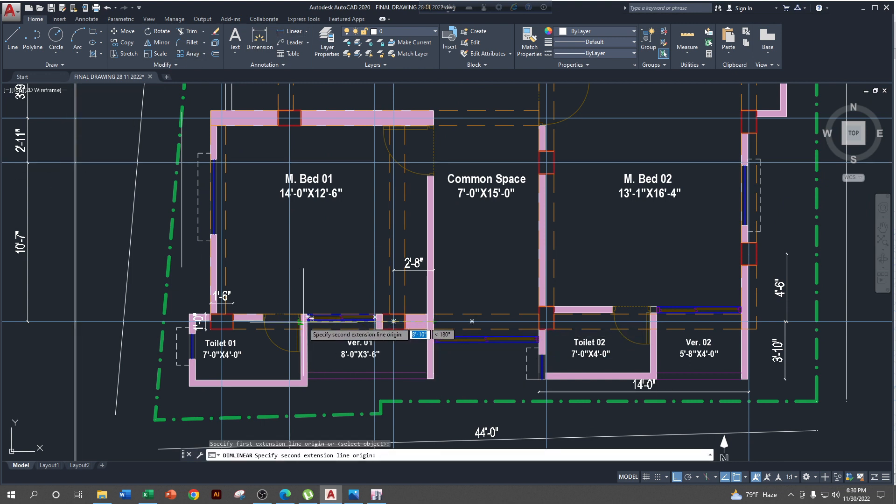
pyautogui.click(306, 321)
pyautogui.click(327, 288)
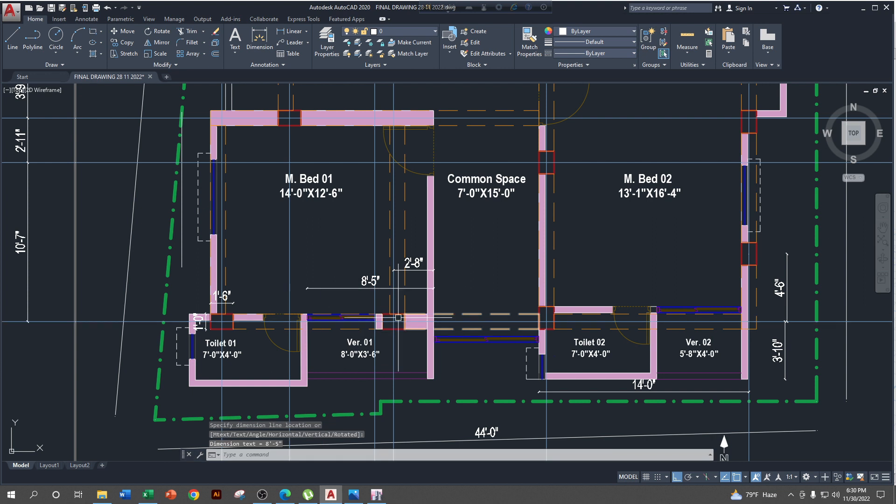
# Switch to ETABS and replicate the frame line just east of grid D with dx -8'5 and dy 0
pyautogui.click(864, 9)
pyautogui.click(389, 271)
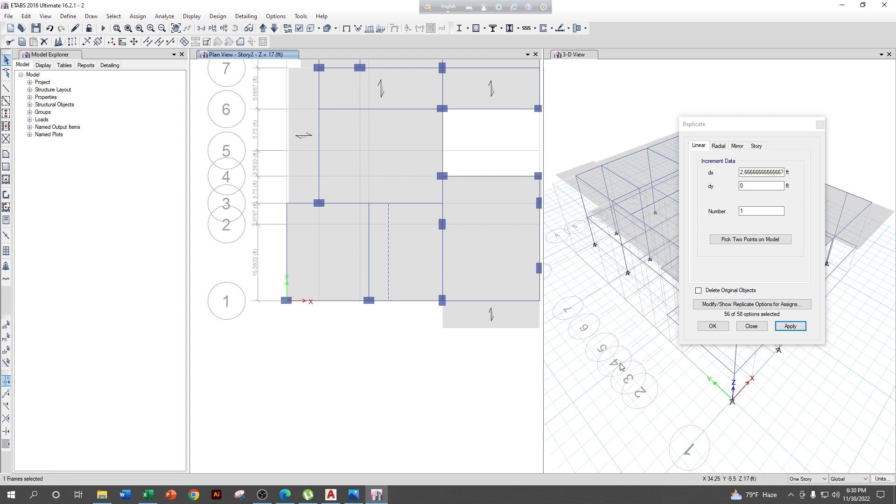
pyautogui.click(741, 172)
pyautogui.write("-8'5")
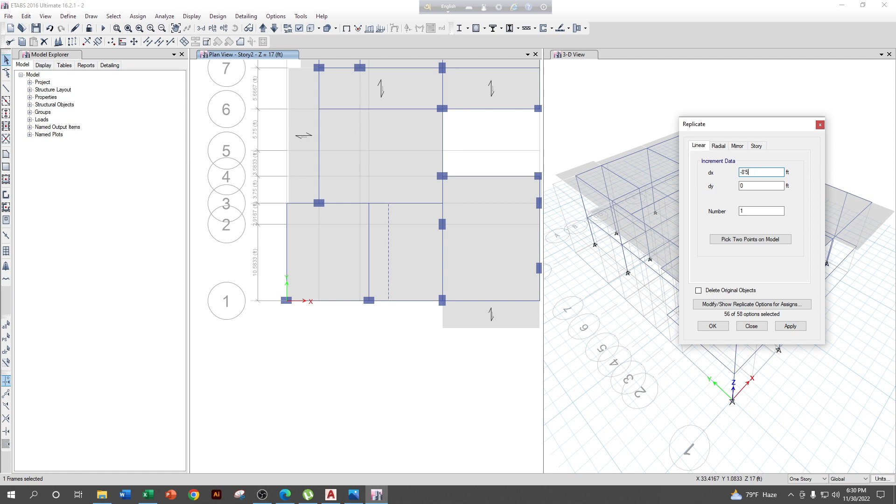
pyautogui.click(790, 325)
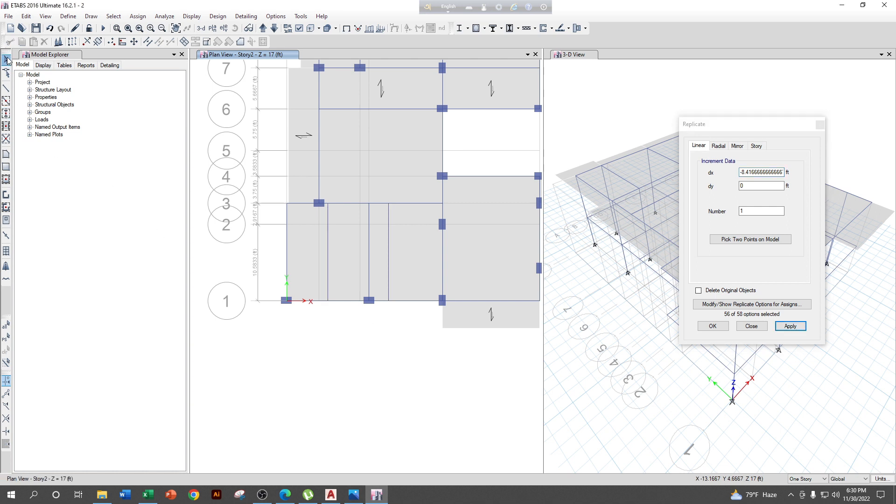
# Draw a frame line along grid 1 between the two replicated lines and select it for the Replicate command
pyautogui.click(4, 86)
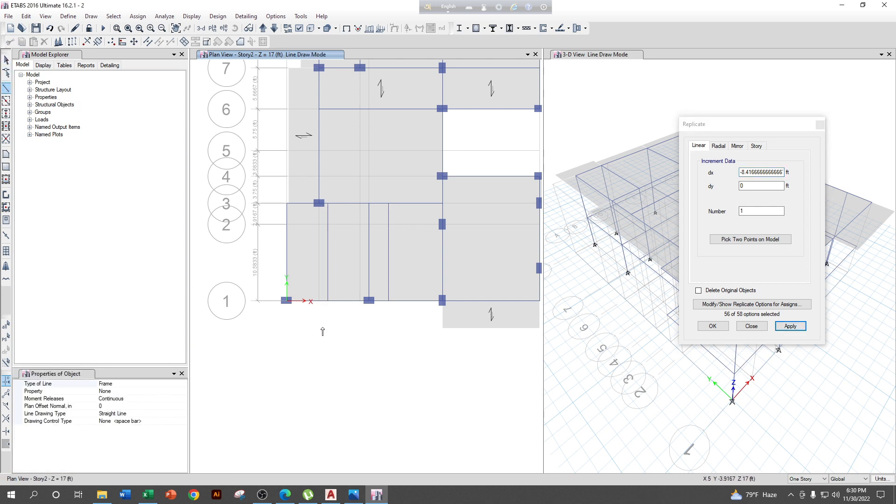
pyautogui.click(328, 301)
pyautogui.click(388, 301)
pyautogui.press('Escape')
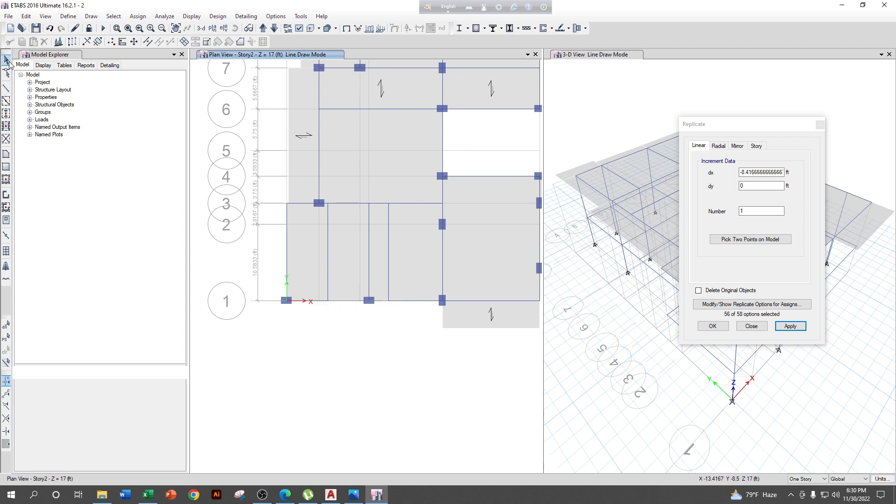
pyautogui.click(353, 301)
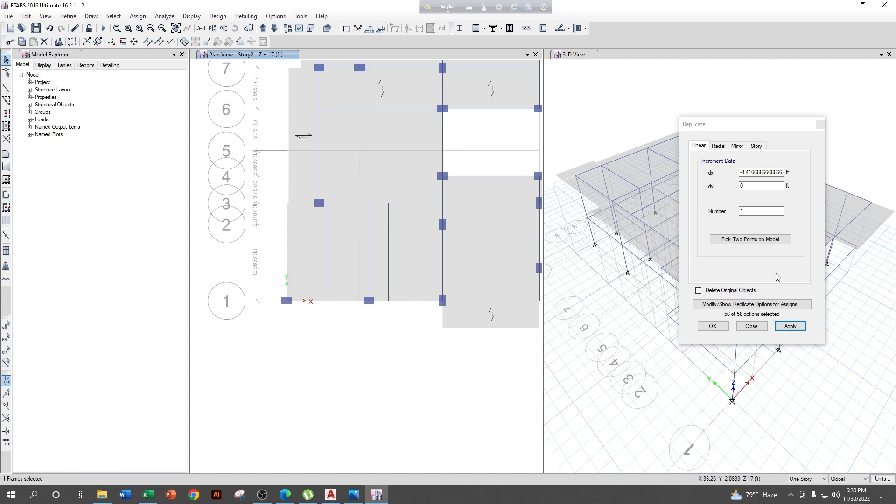
pyautogui.click(72, 42)
pyautogui.moveTo(430, 143); pyautogui.dragTo(643, 129)
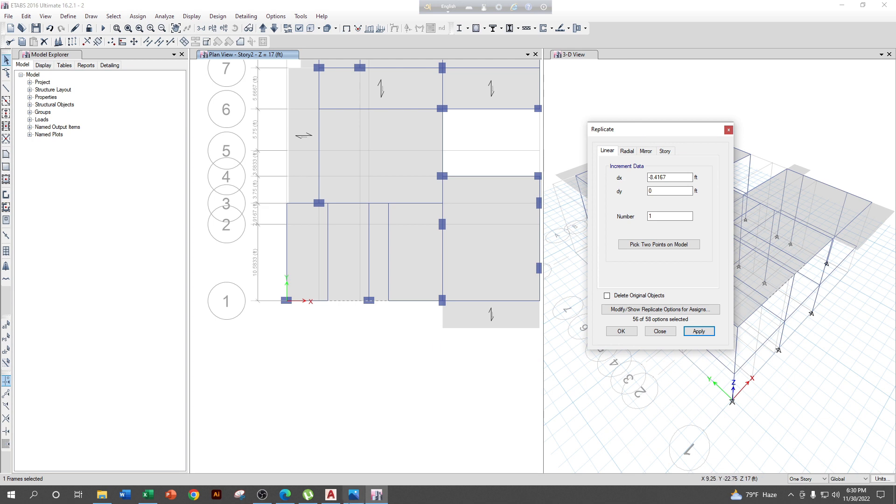
# Switch to AutoCAD and add a vertical linear dimension from grid 1 to the lower end of the wall beside Ver. 01
pyautogui.click(331, 495)
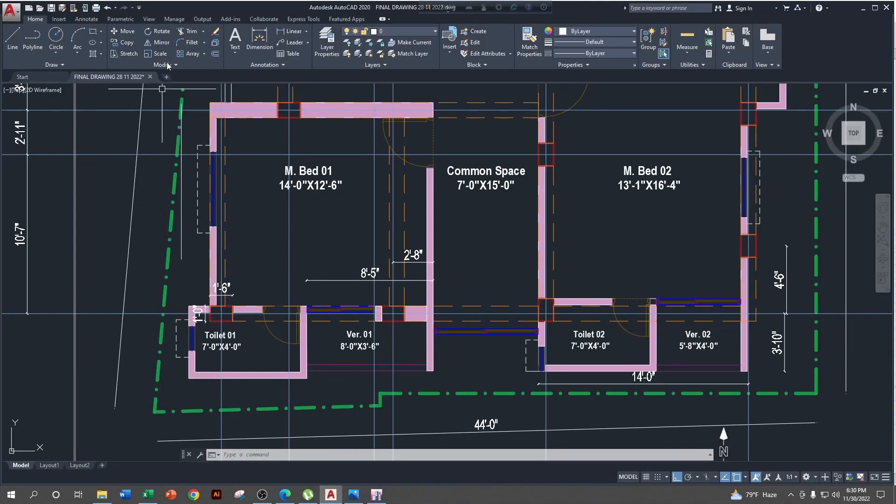
pyautogui.click(294, 31)
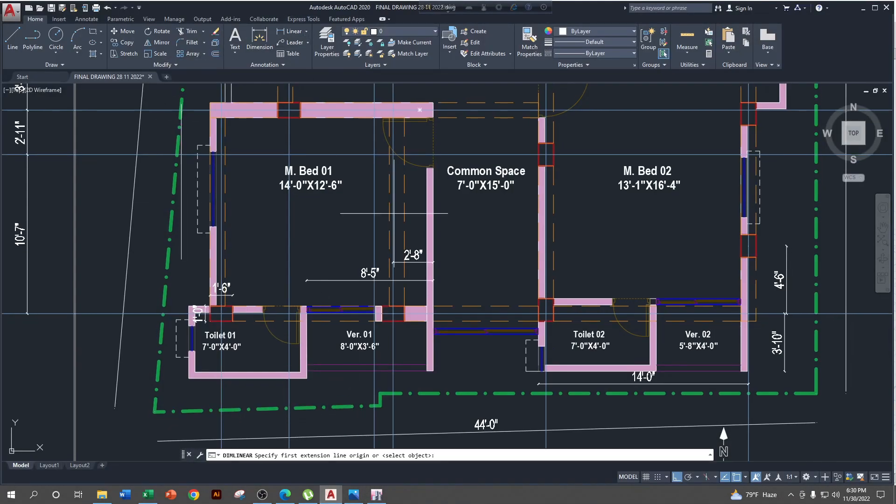
pyautogui.click(430, 313)
pyautogui.click(430, 371)
pyautogui.click(471, 343)
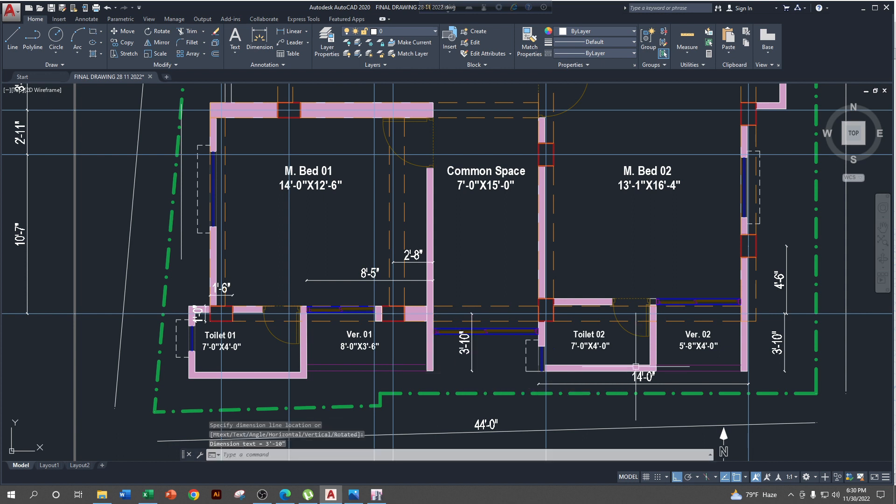
# Switch to ETABS and set the floor area drawing property to slab 6 inch one way
pyautogui.click(376, 495)
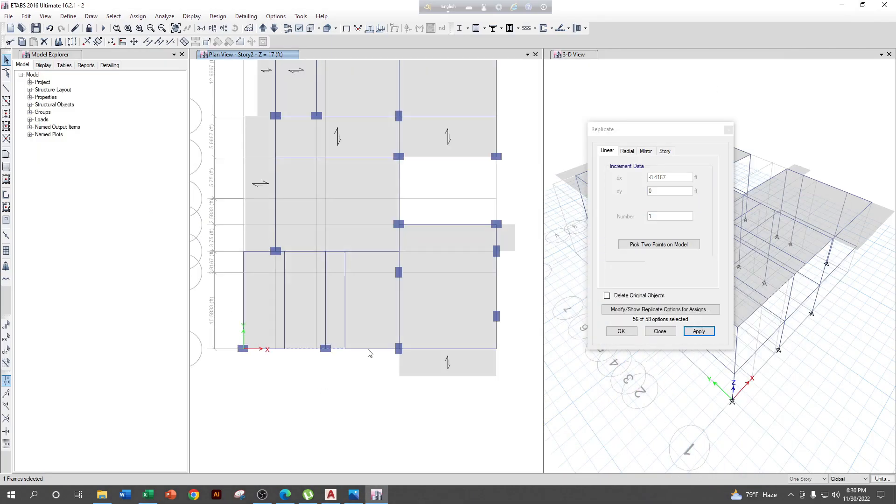
pyautogui.click(6, 155)
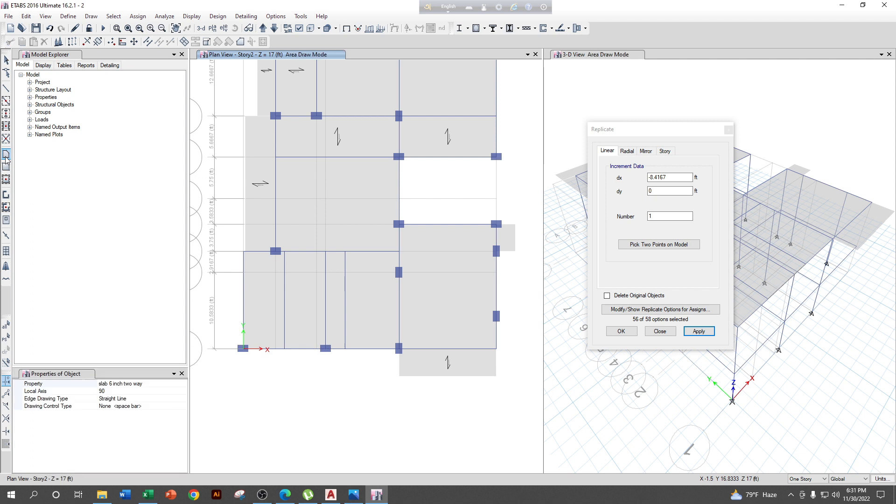
pyautogui.click(154, 384)
pyautogui.click(165, 384)
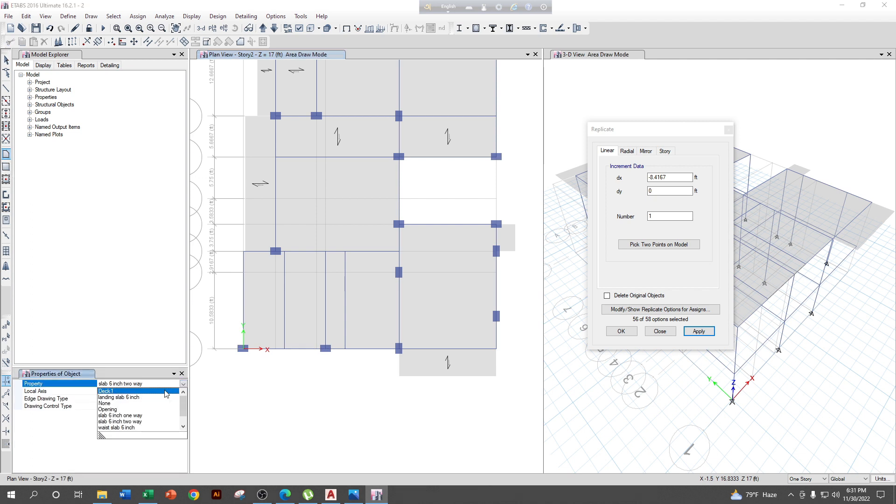
pyautogui.click(131, 416)
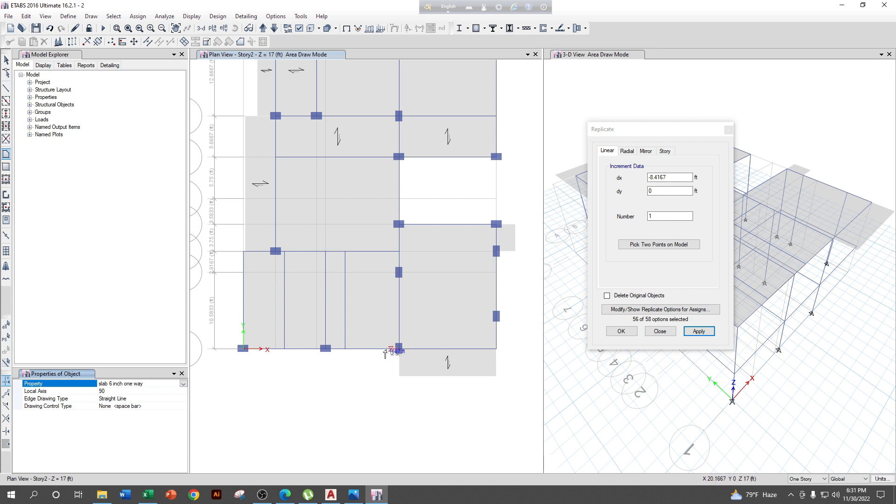
# Leave area drawing, reselect the frame line on grid 1 between the two replicated lines, and open the Replicate settings
pyautogui.scroll(-1, 360, 367)
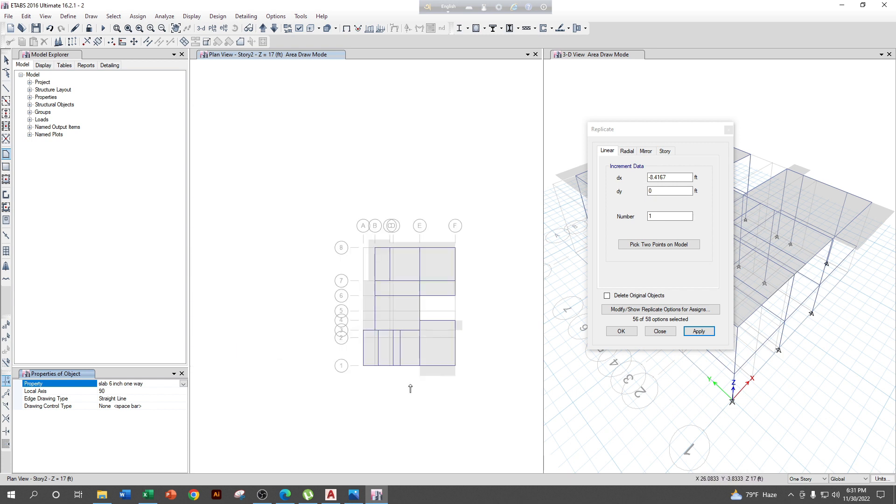
pyautogui.scroll(1, 405, 410)
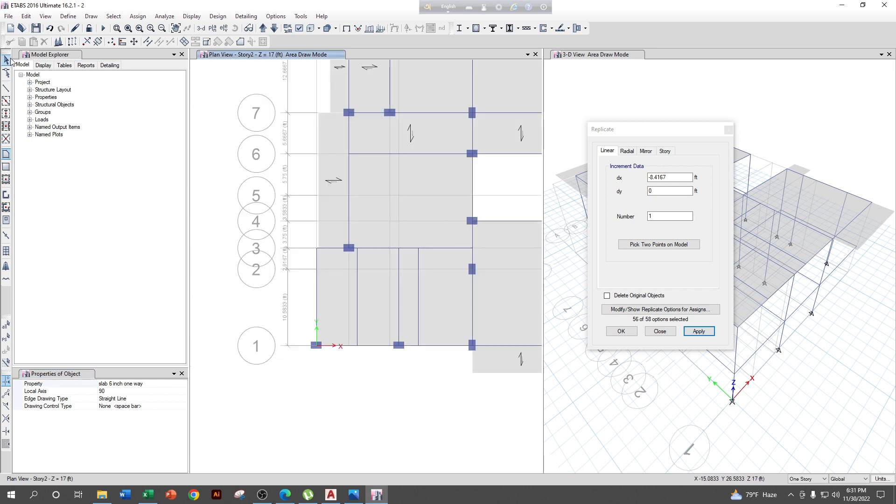
pyautogui.click(8, 60)
pyautogui.click(374, 346)
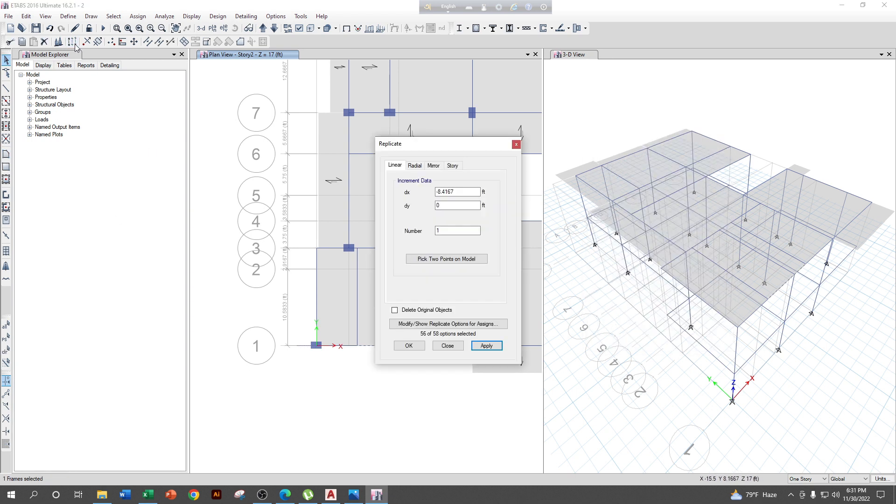
# Replicate the selected grid 1 frame segment once with dx 0 and dy -3'10"
pyautogui.moveTo(406, 148); pyautogui.dragTo(654, 134)
pyautogui.click(340, 494)
pyautogui.click(339, 493)
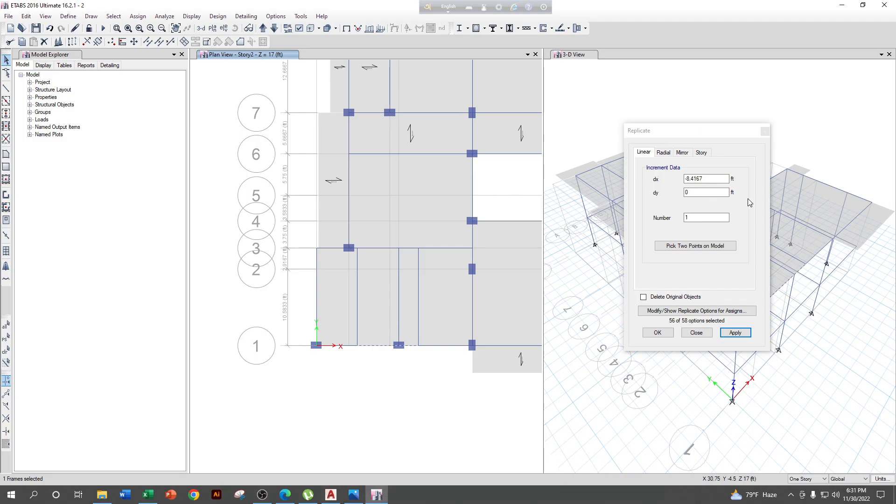
pyautogui.click(709, 182)
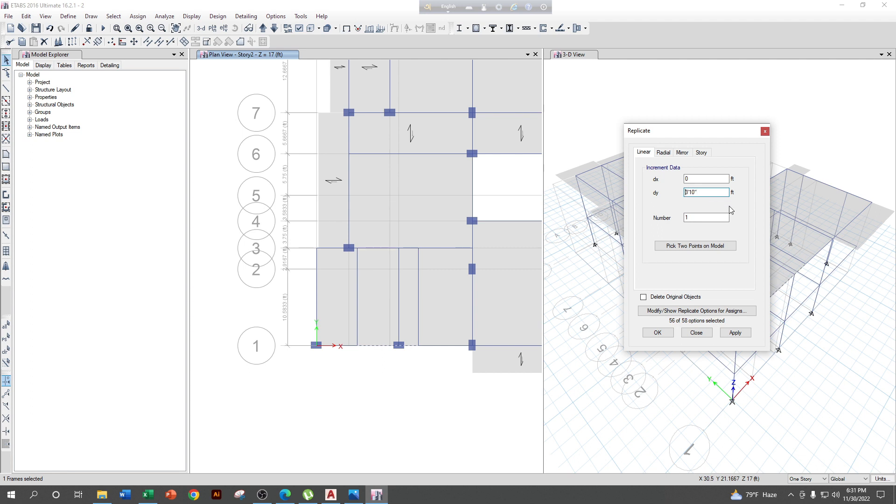
pyautogui.click(742, 334)
# Draw a four-sided 'slab 6 inch one way' floor with local axis 90 between grid 1 and the replicated line
pyautogui.click(6, 154)
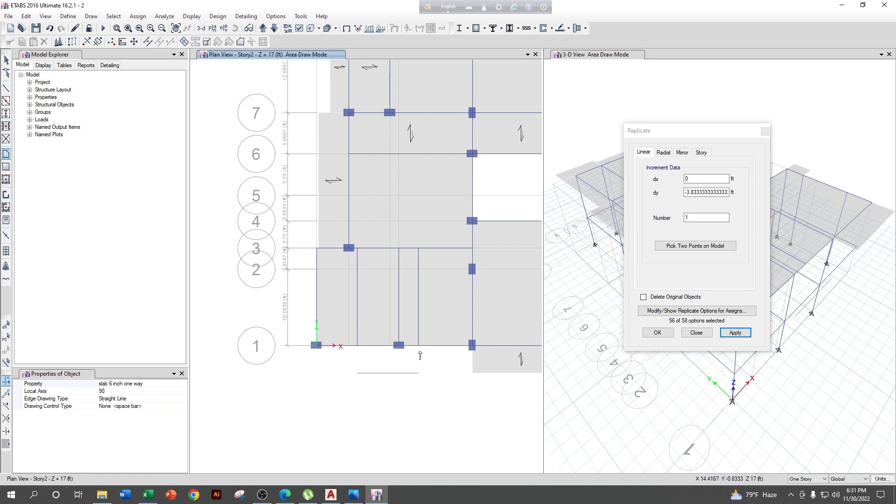
pyautogui.click(419, 346)
pyautogui.click(418, 373)
pyautogui.click(357, 373)
pyautogui.click(357, 349)
pyautogui.press('Return')
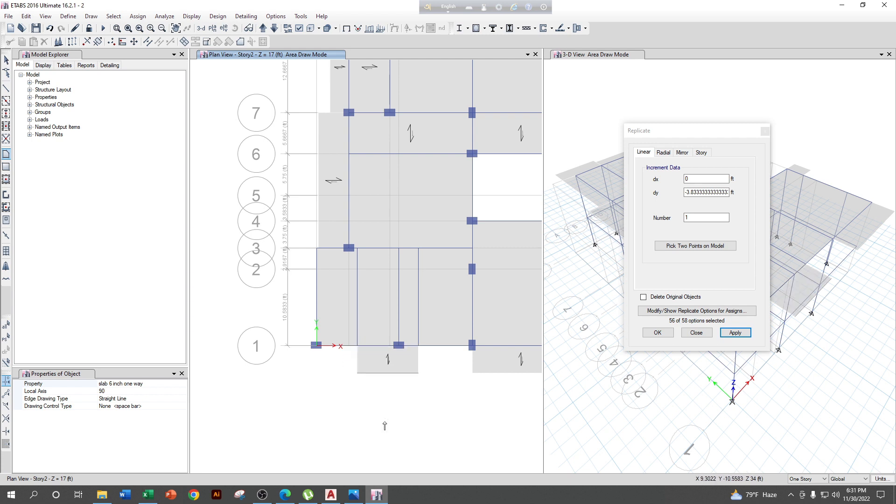
# Delete the replicated frame line along the outer edge of the new slab
pyautogui.click(6, 59)
pyautogui.scroll(3, 419, 366)
pyautogui.click(373, 342)
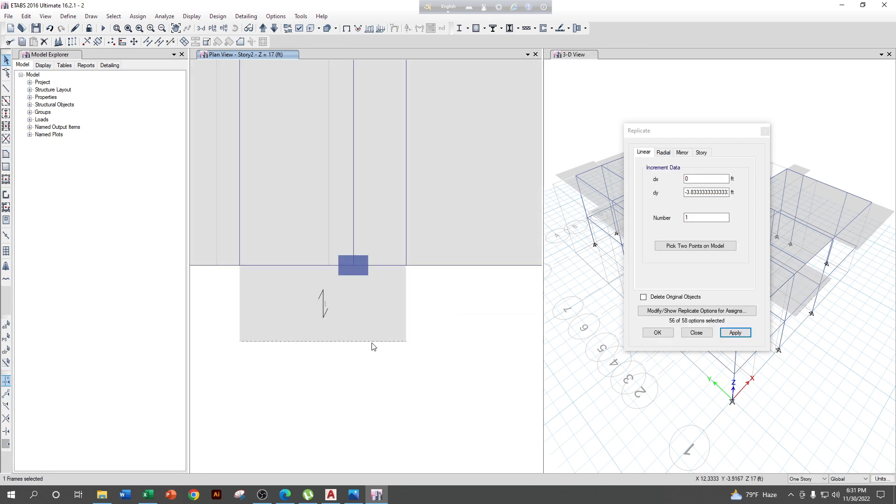
pyautogui.press('Delete')
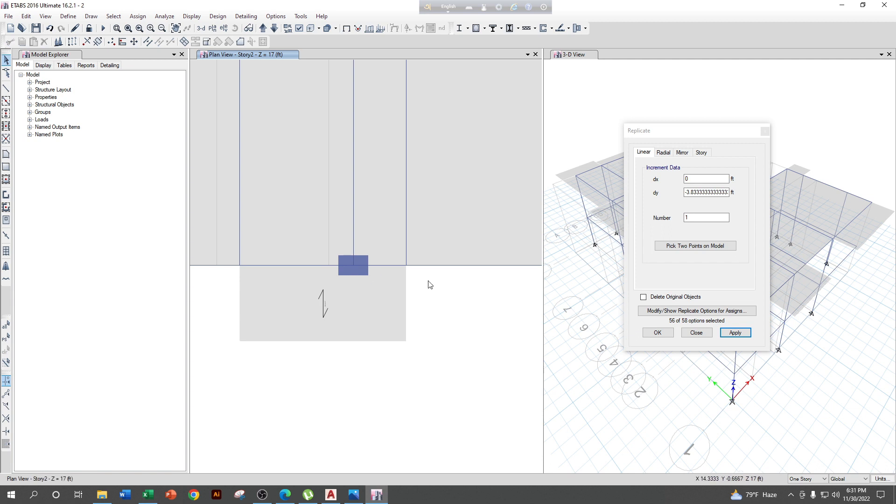
pyautogui.click(353, 265)
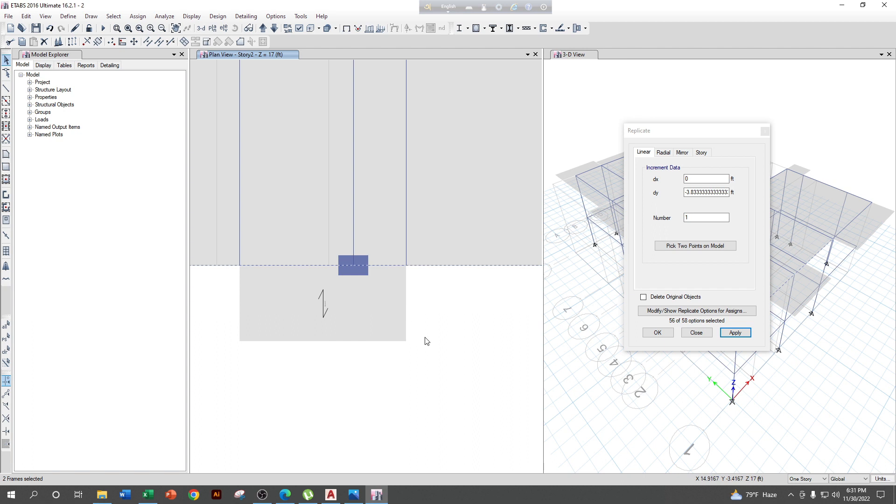
pyautogui.scroll(-3, 459, 344)
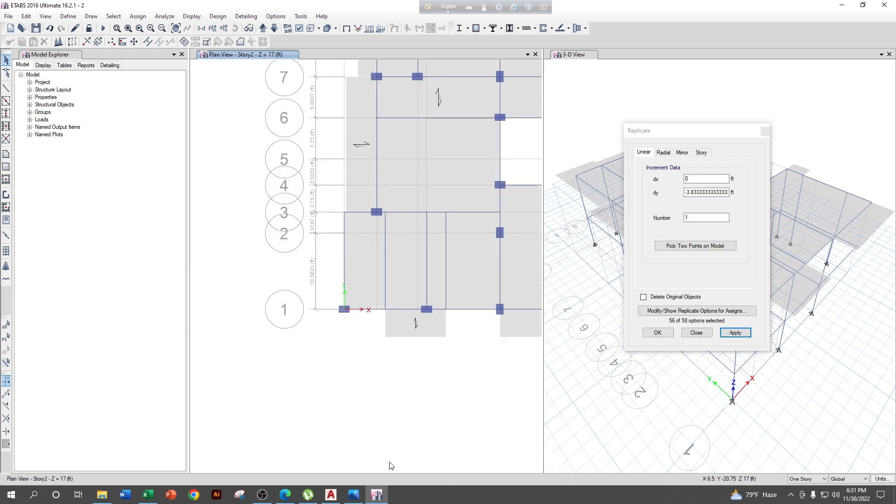
# Switch to the AutoCAD floor plan and add a horizontal dimension from the corner column's centreline to Toilet 01's outer wall face
pyautogui.click(333, 497)
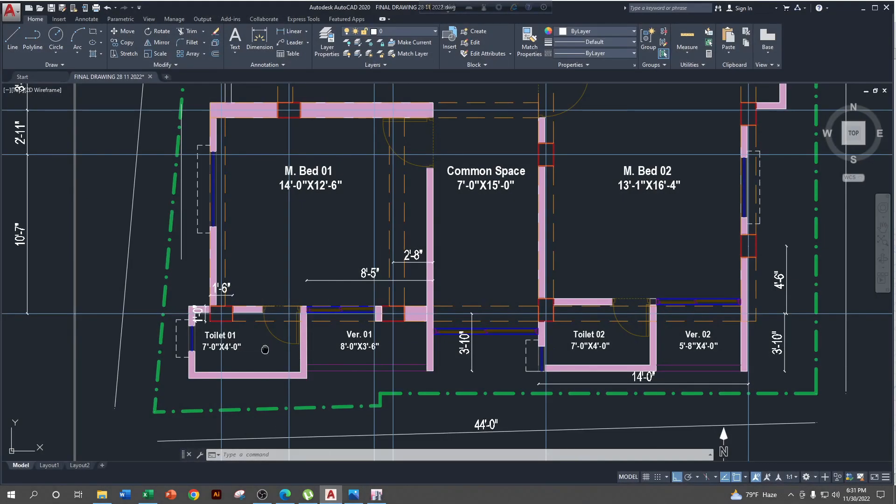
pyautogui.scroll(2, 265, 350)
pyautogui.scroll(1, 276, 345)
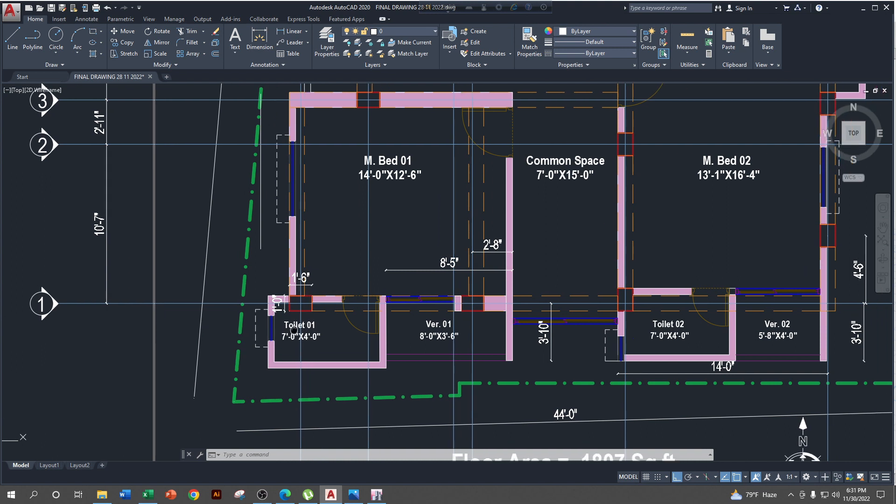
pyautogui.scroll(1, 338, 326)
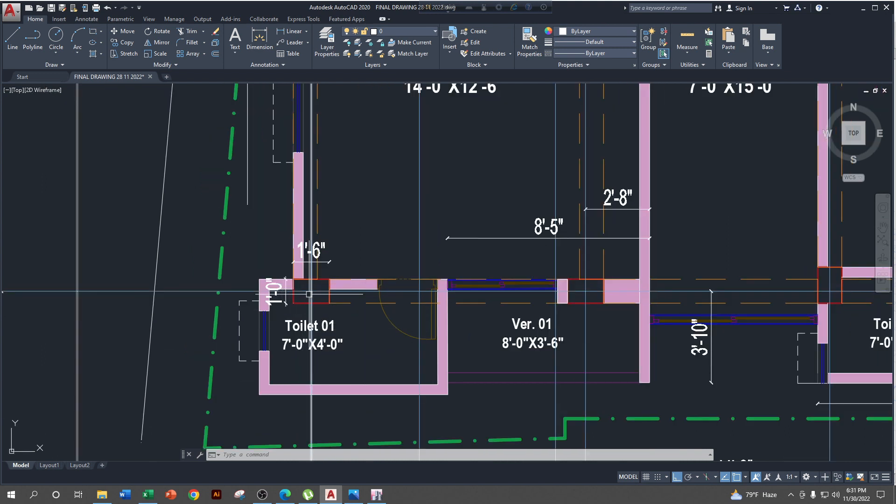
pyautogui.click(293, 30)
pyautogui.click(311, 291)
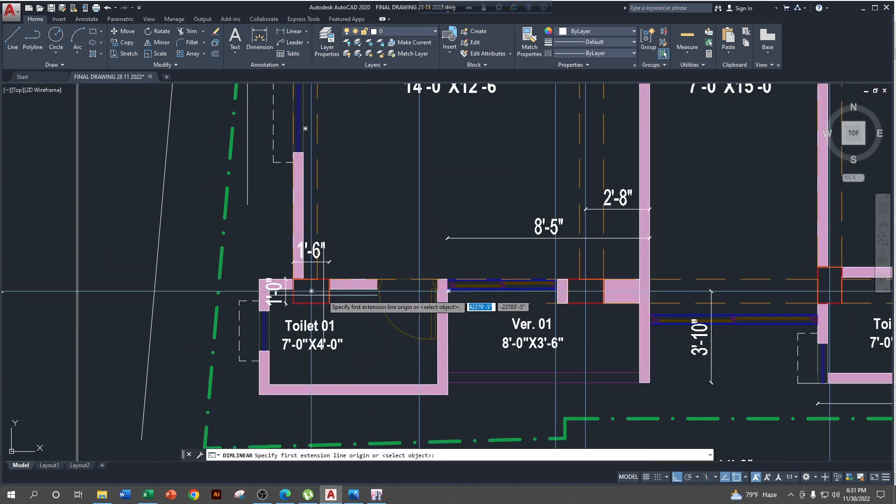
pyautogui.click(258, 291)
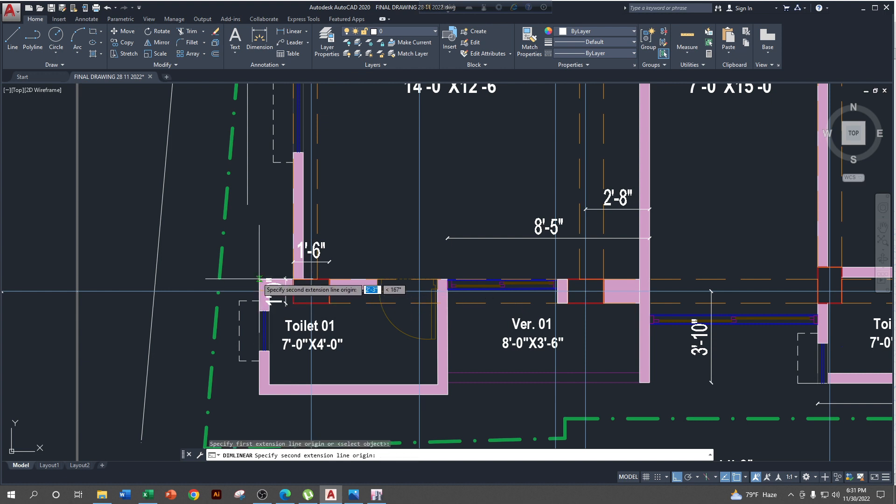
pyautogui.click(282, 245)
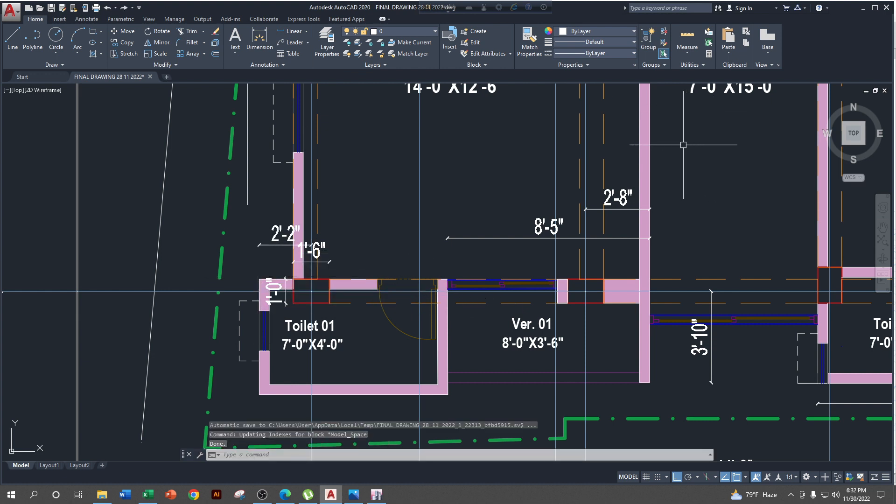
# Switch back to ETABS and replicate the leftmost beam between grids 1 and 3 with dx -2'2" and dy 0
pyautogui.click(863, 8)
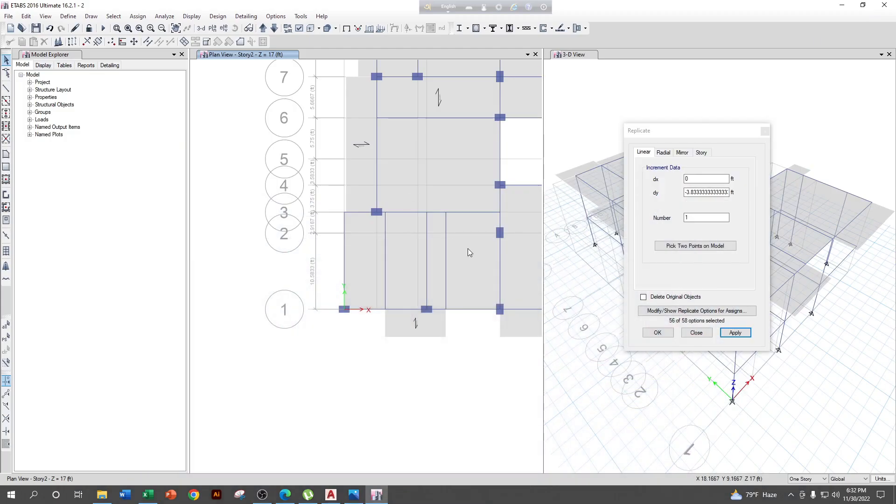
pyautogui.click(344, 280)
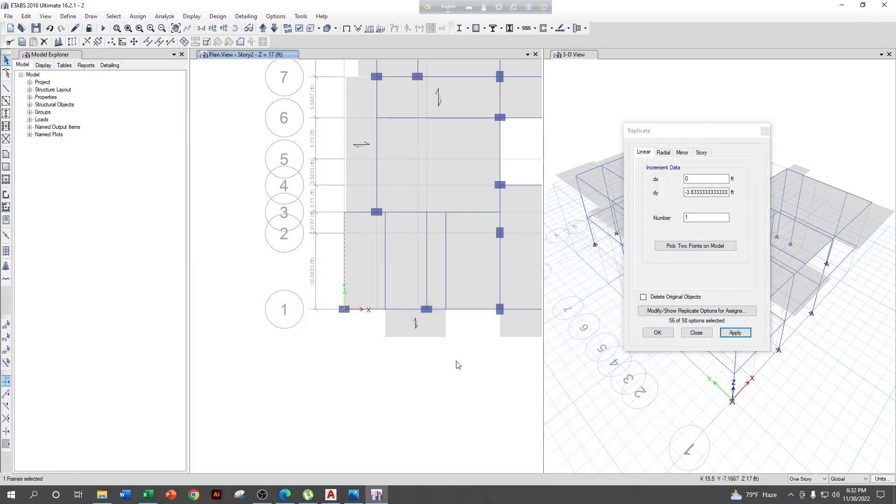
pyautogui.click(686, 193)
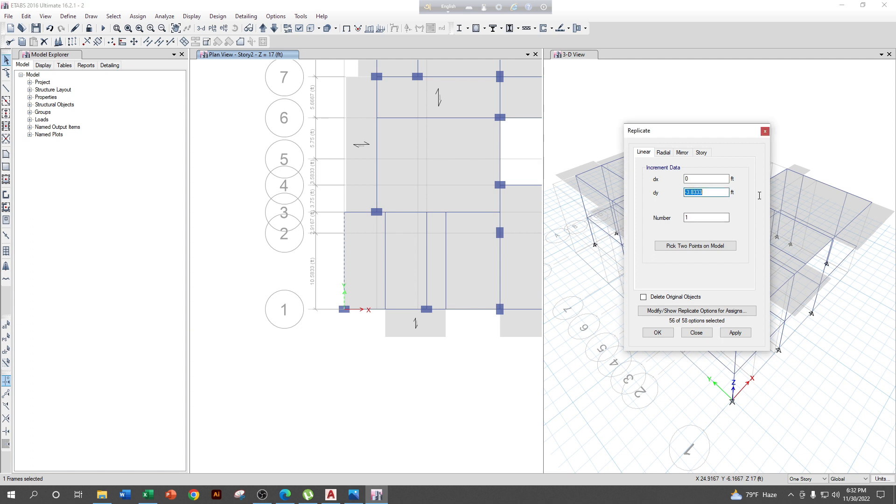
pyautogui.press('BackSpace')
pyautogui.write('0')
pyautogui.click(699, 179)
pyautogui.write('-2\'2"')
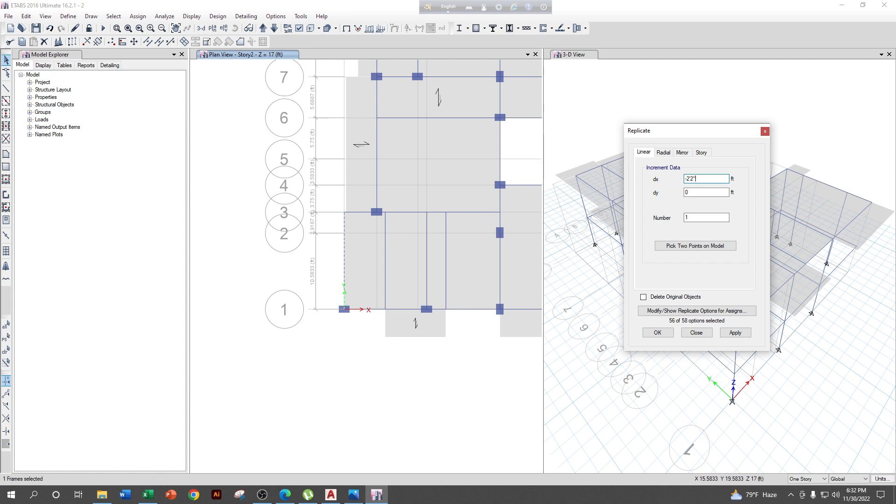
pyautogui.click(332, 496)
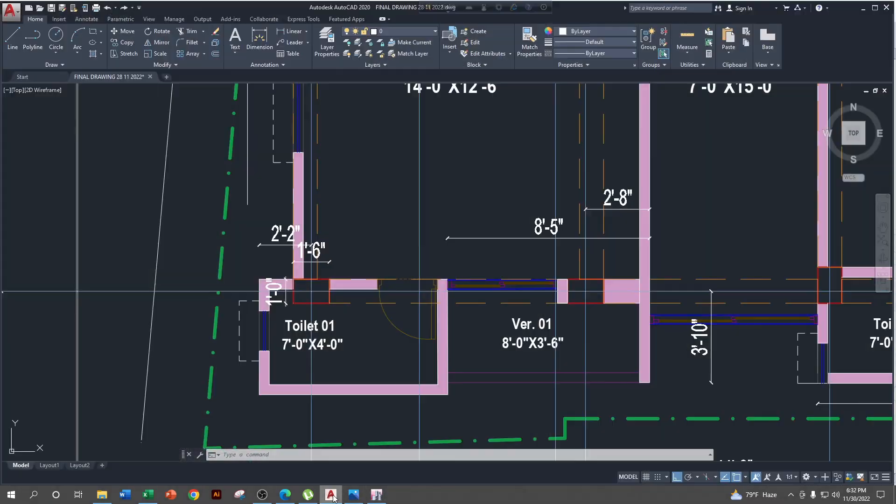
pyautogui.click(333, 499)
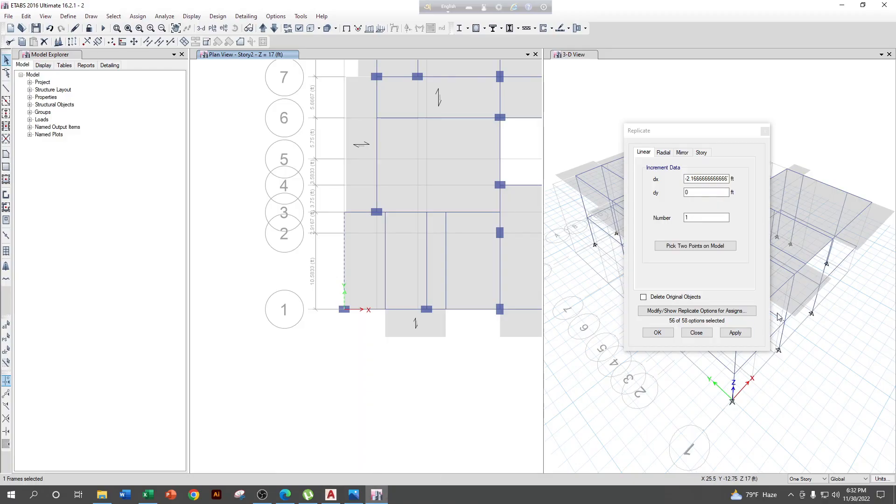
pyautogui.click(731, 333)
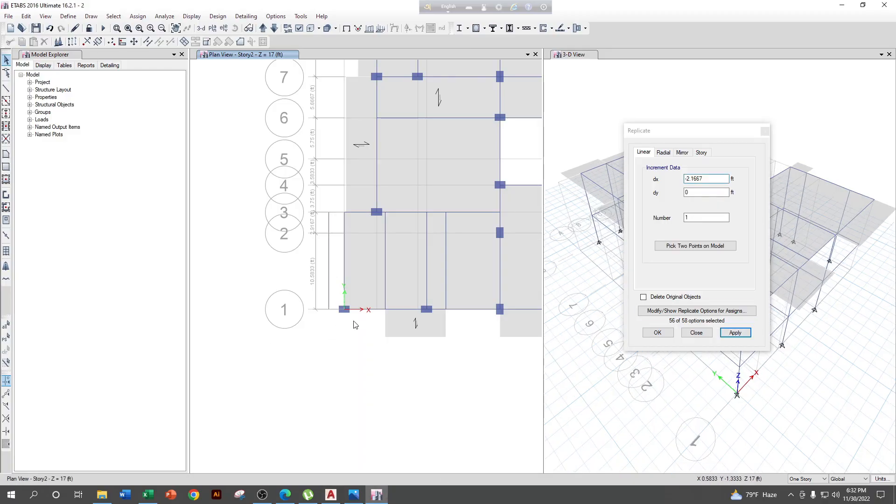
# Draw a straight frame line with property None along grid 1 from the replicated line's end to the small slab's near corner
pyautogui.scroll(3, 354, 325)
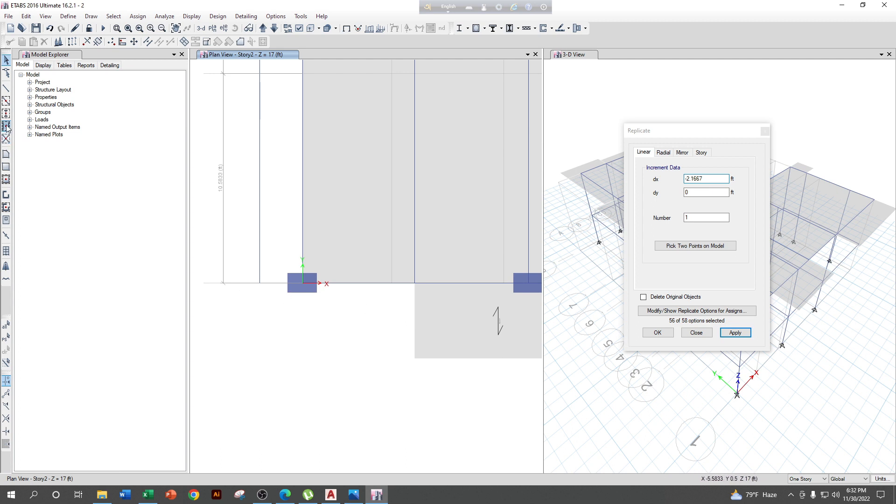
pyautogui.click(4, 88)
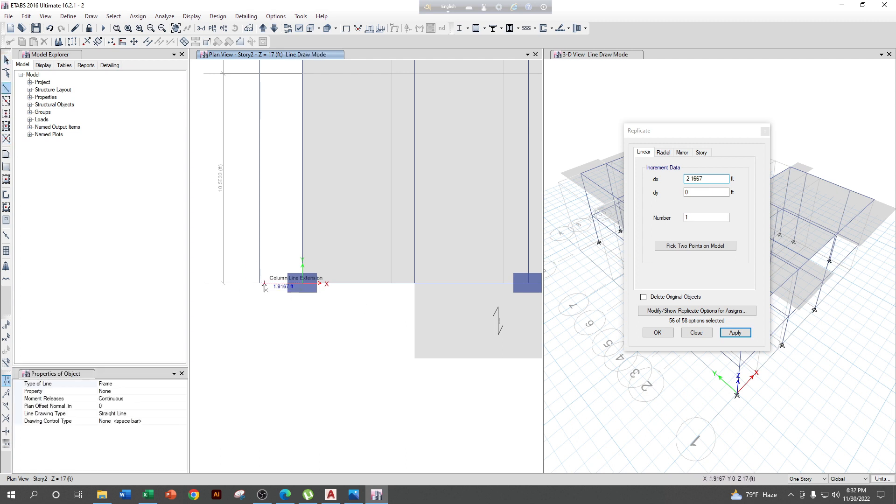
pyautogui.click(261, 284)
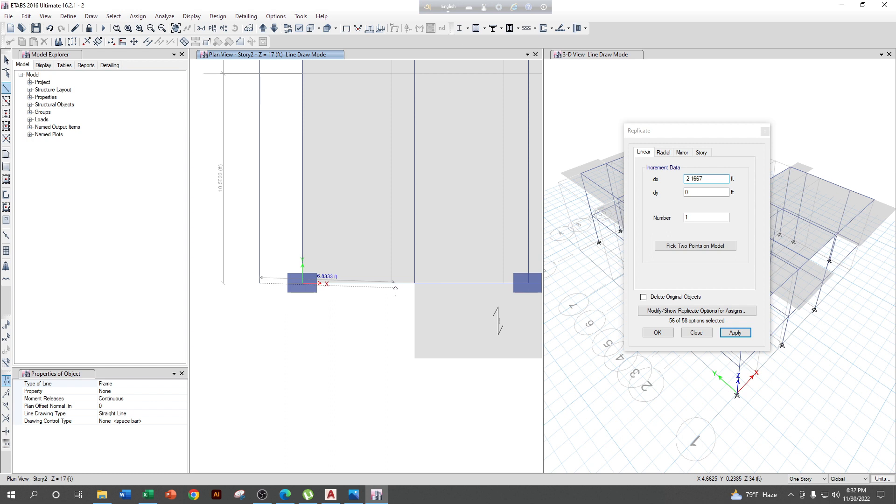
pyautogui.scroll(2, 415, 286)
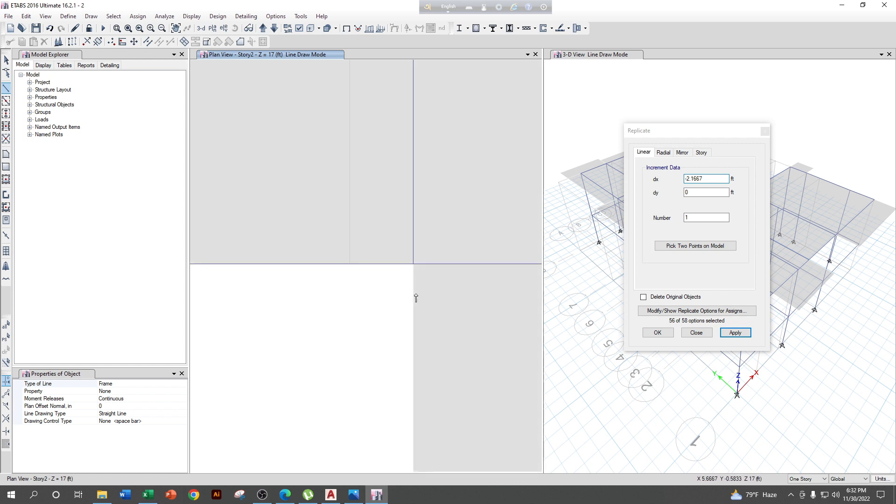
pyautogui.click(413, 265)
pyautogui.scroll(-2, 395, 304)
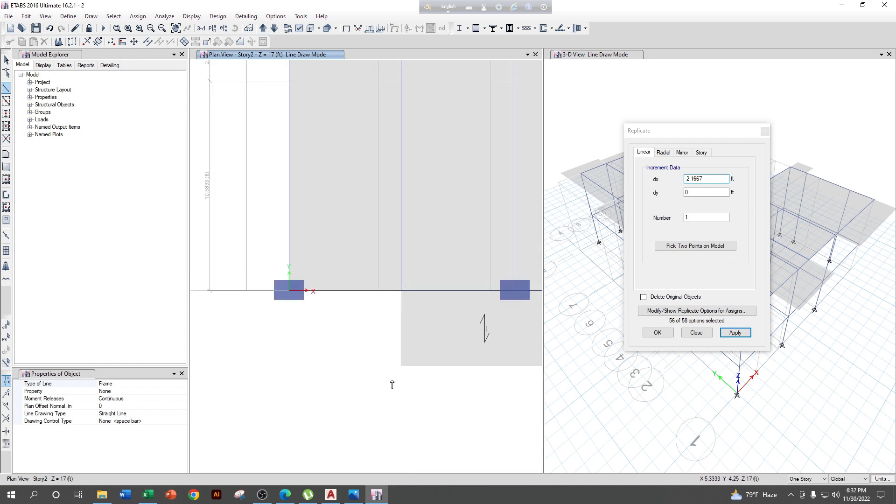
# Switch to the AutoCAD floor plan and add a vertical dimension from the grid 1 line to the outer face of Toilet 01's lower wall
pyautogui.click(325, 495)
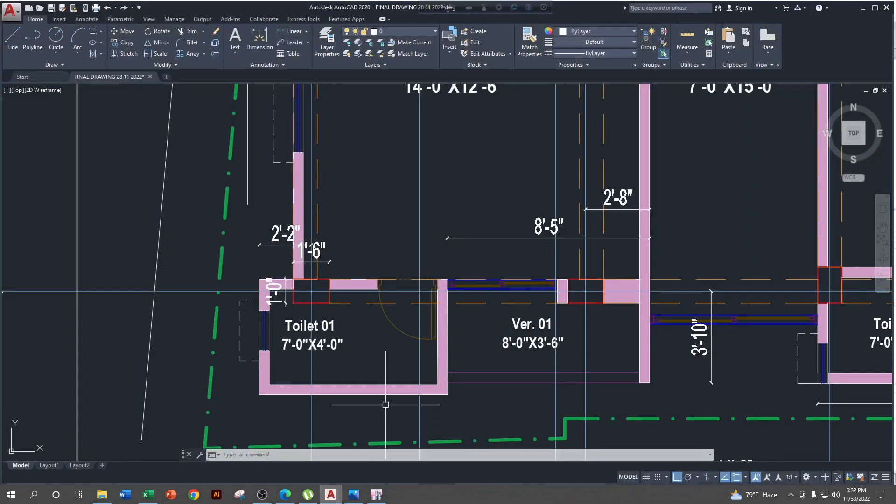
pyautogui.click(294, 33)
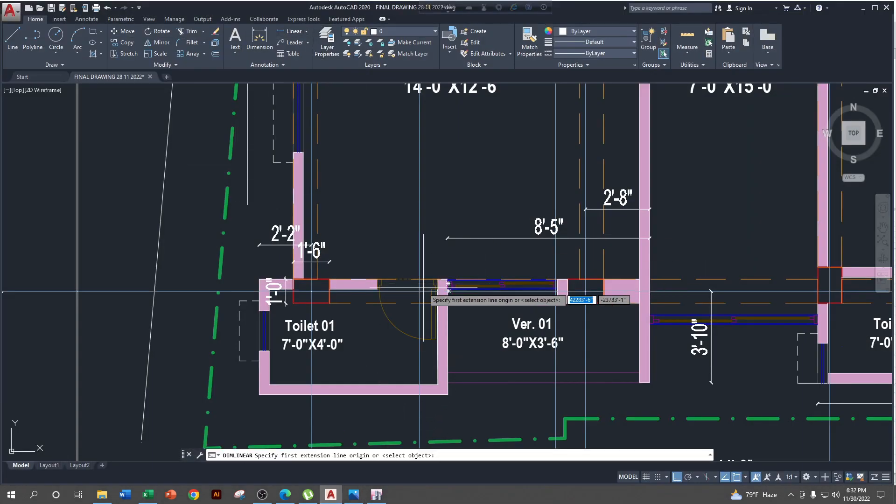
pyautogui.click(448, 290)
pyautogui.click(420, 394)
pyautogui.click(483, 350)
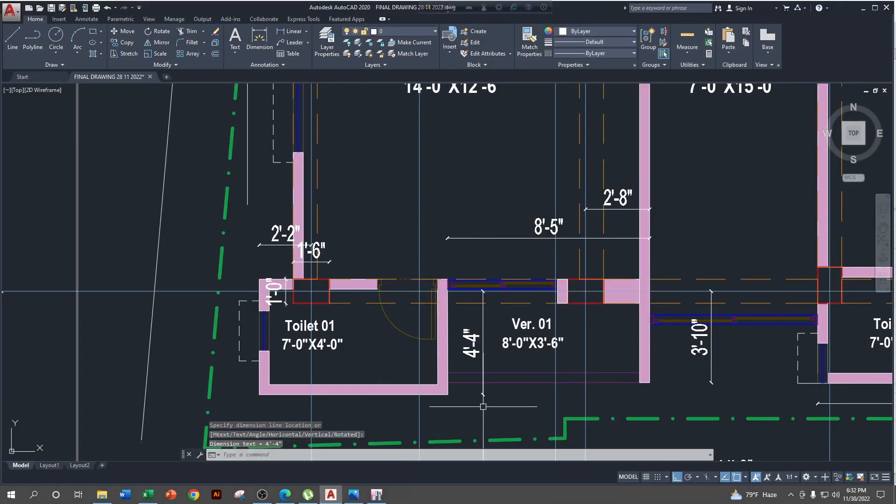
# Switch back to ETABS and replicate the newly drawn grid 1 line with dx 0 and dy -4.3333 ft
pyautogui.click(864, 9)
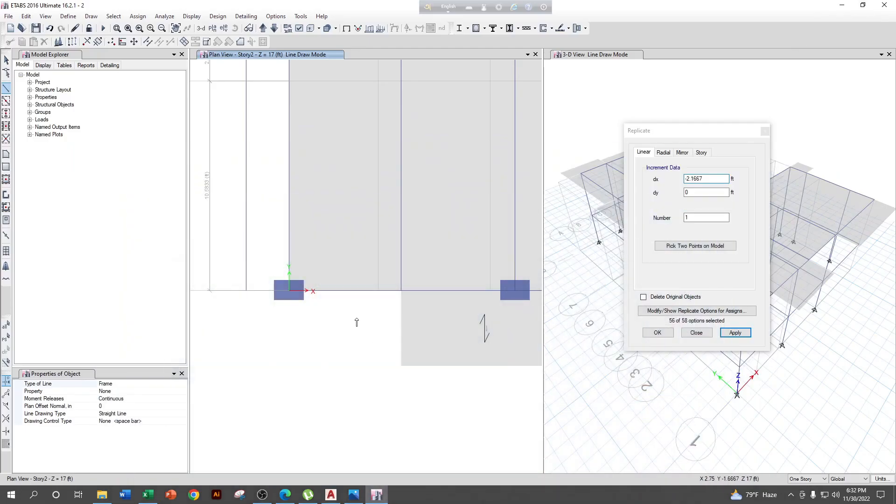
pyautogui.click(6, 157)
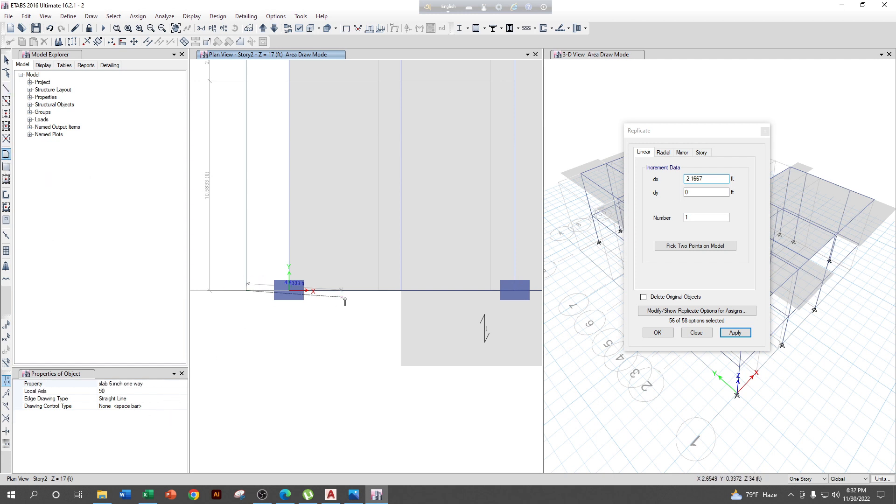
pyautogui.press('Escape')
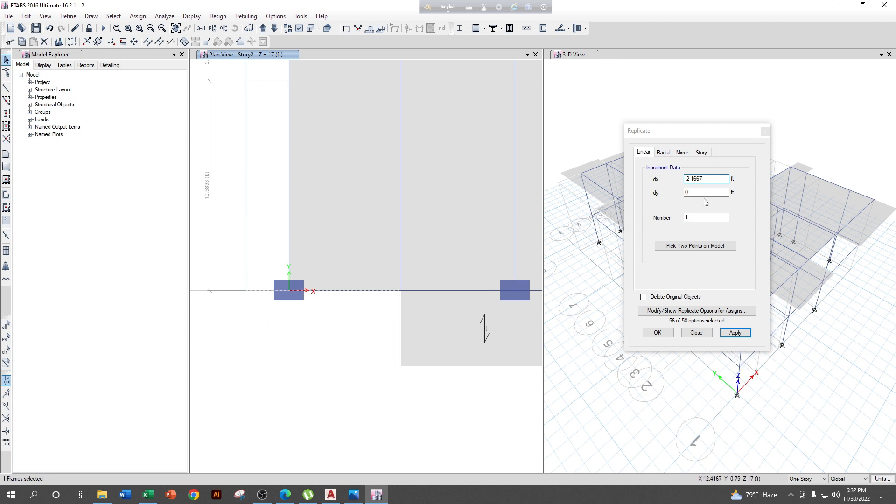
pyautogui.moveTo(712, 180); pyautogui.dragTo(404, 177)
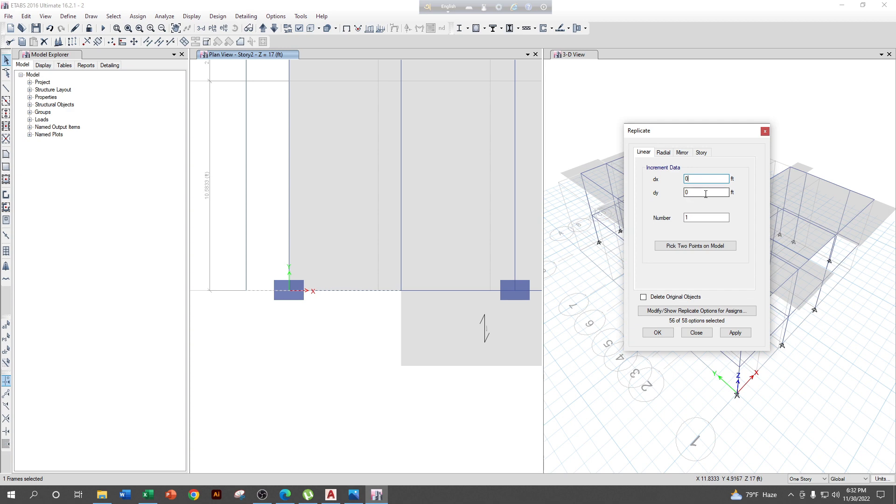
pyautogui.click(330, 496)
pyautogui.click(330, 497)
pyautogui.moveTo(701, 193); pyautogui.dragTo(426, 191)
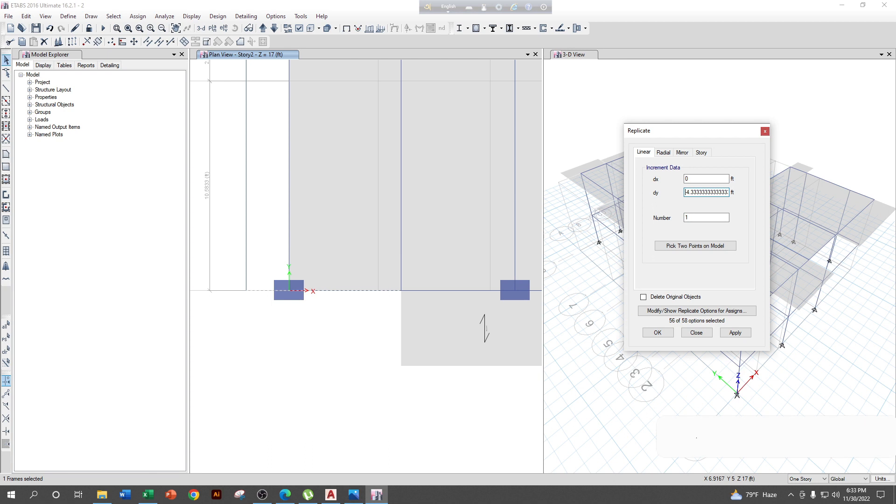
pyautogui.click(732, 332)
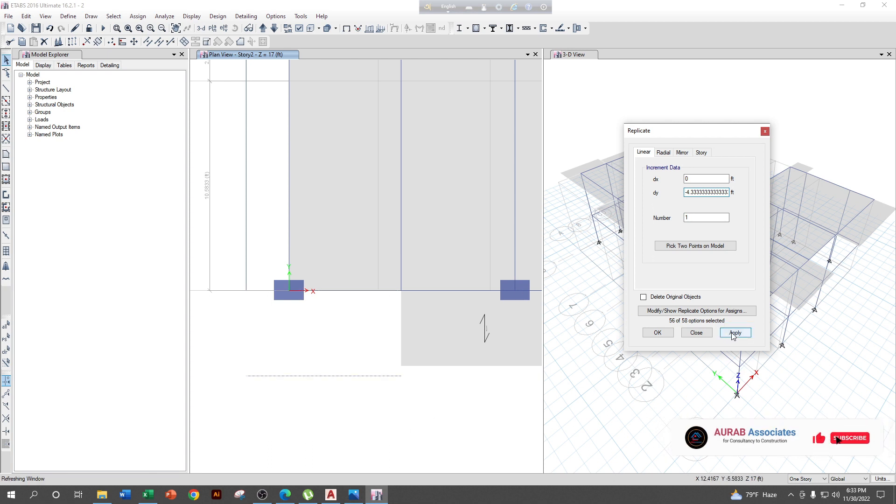
# Draw a slab 6 inch one way floor with local axis 90 between the grid 1 line and the replicated line below it
pyautogui.click(6, 154)
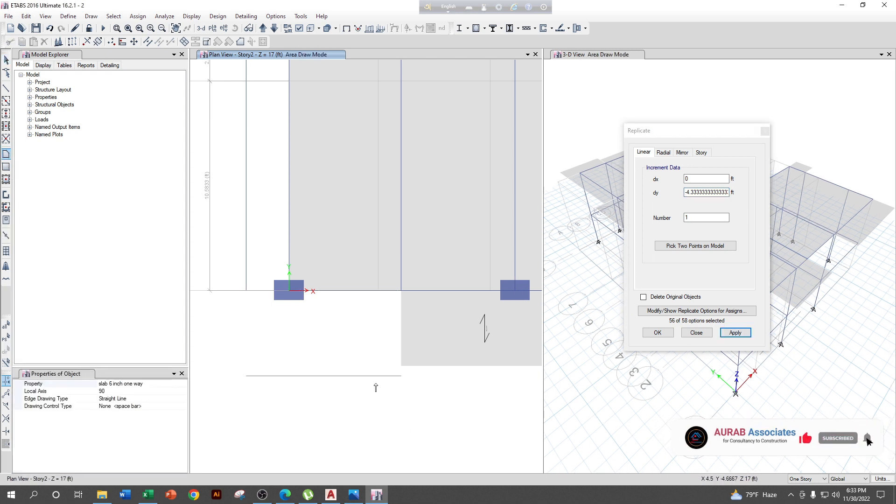
pyautogui.click(247, 290)
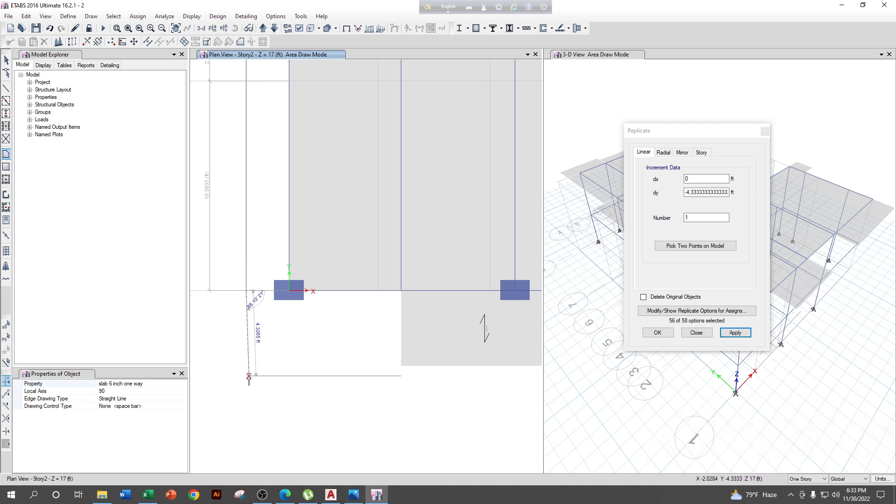
pyautogui.click(246, 376)
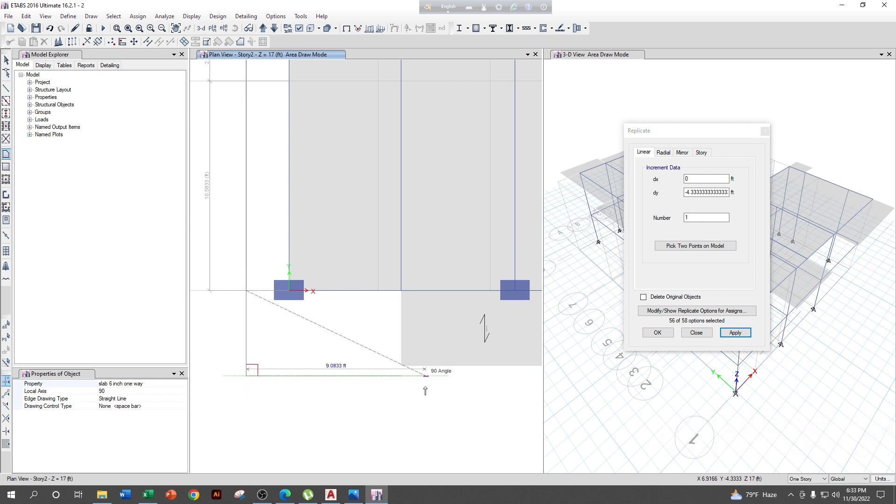
pyautogui.click(401, 375)
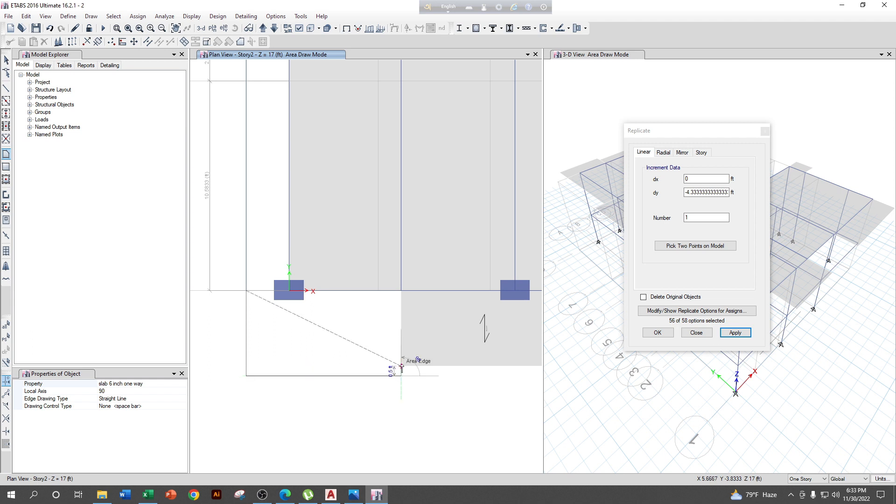
pyautogui.doubleClick(401, 290)
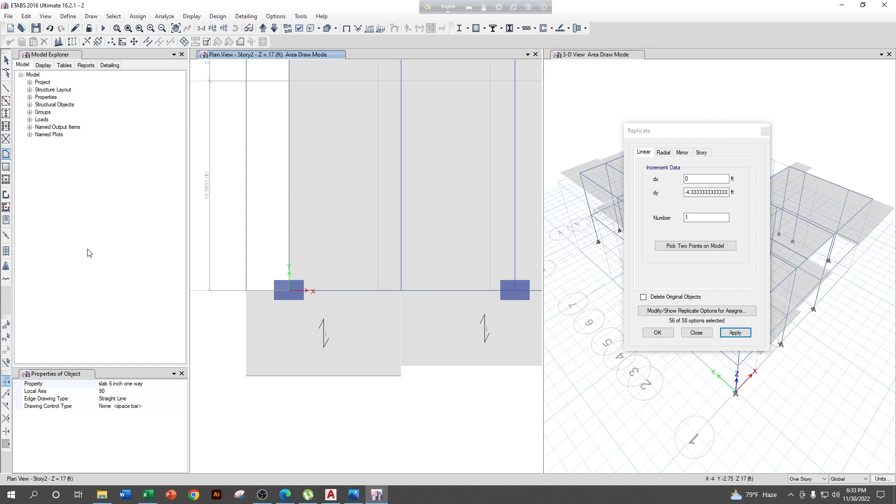
# Delete the temporary helper lines around the new toilet slab and save the model
pyautogui.click(6, 59)
pyautogui.click(347, 291)
pyautogui.press('Delete')
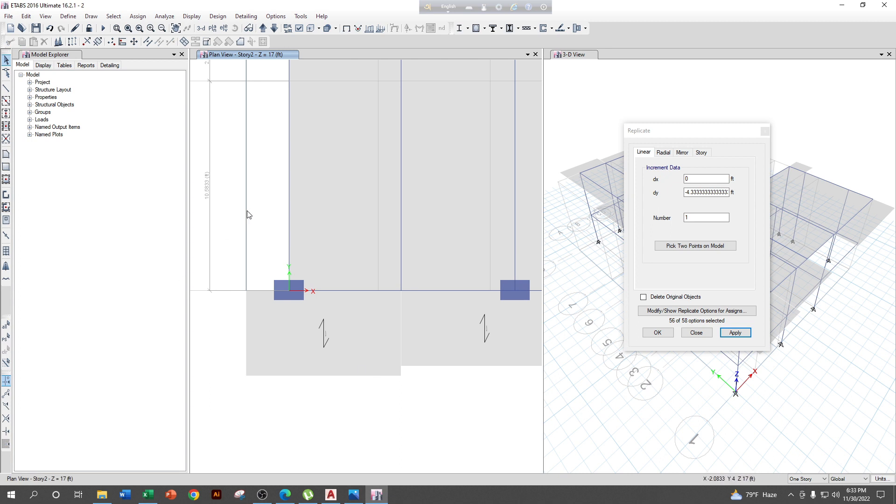
pyautogui.scroll(-3, 279, 296)
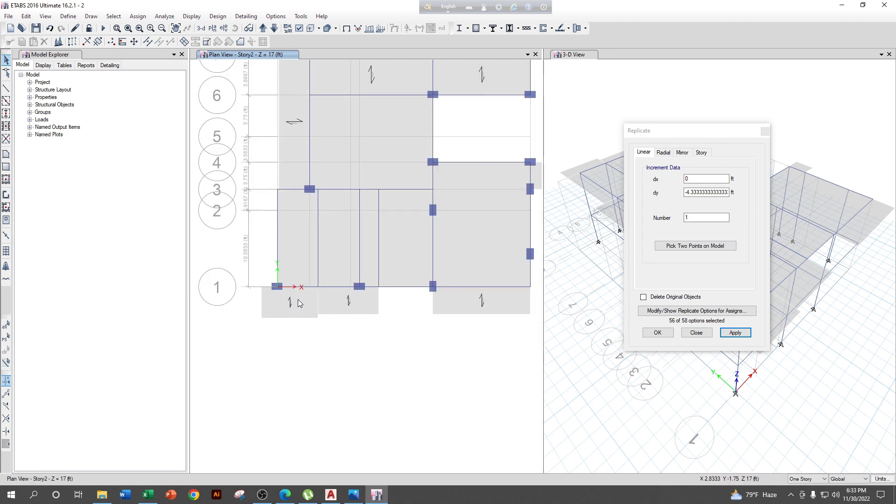
pyautogui.moveTo(415, 340); pyautogui.dragTo(395, 391, button='middle')
pyautogui.click(36, 28)
pyautogui.moveTo(397, 353); pyautogui.dragTo(398, 394, button='middle')
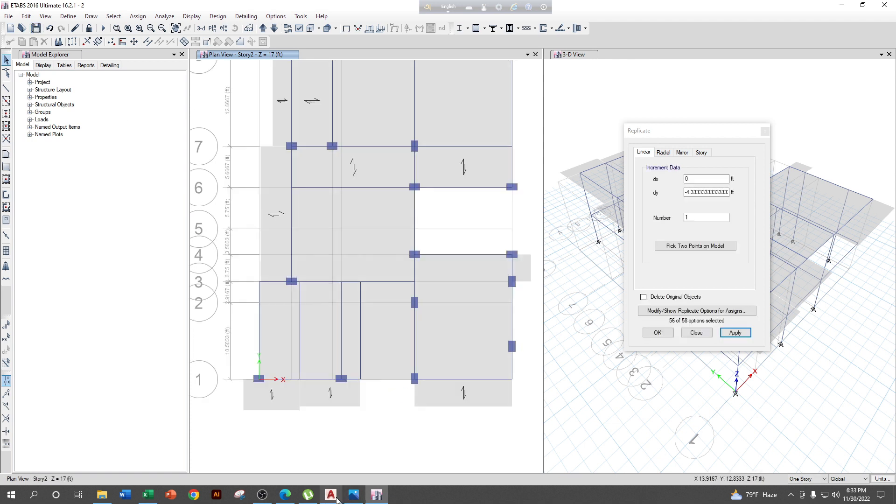
# Switch to the AutoCAD floor plan, examine the toilet, veranda and stair areas for remaining slabs, and return to ETABS
pyautogui.click(337, 498)
pyautogui.scroll(-4, 411, 315)
pyautogui.moveTo(405, 253)
pyautogui.mouseDown(button='middle')
pyautogui.moveTo(405, 342)
pyautogui.moveTo(385, 393)
pyautogui.mouseUp(button='middle')
pyautogui.moveTo(397, 226); pyautogui.dragTo(397, 334, button='middle')
pyautogui.scroll(-2, 397, 334)
pyautogui.moveTo(405, 283); pyautogui.dragTo(392, 336, button='middle')
pyautogui.scroll(-2, 397, 340)
pyautogui.moveTo(402, 380); pyautogui.dragTo(405, 297, button='middle')
pyautogui.scroll(2, 396, 392)
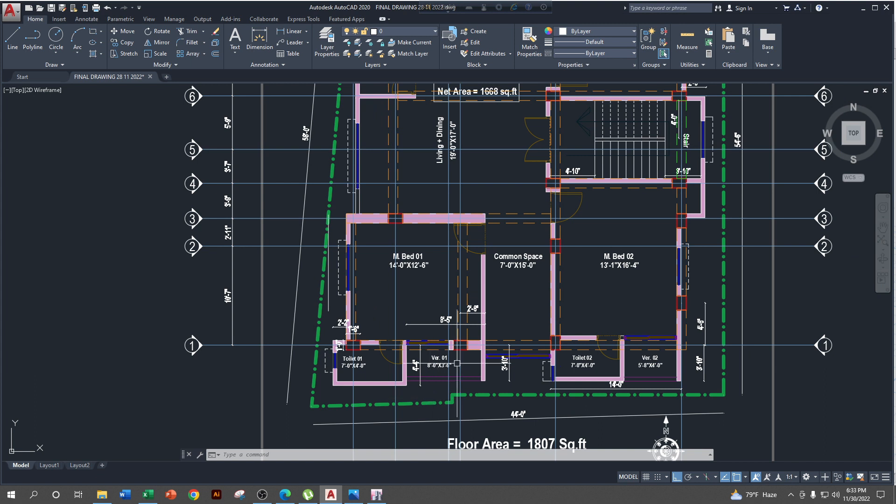
pyautogui.scroll(-2, 457, 363)
pyautogui.moveTo(524, 230); pyautogui.dragTo(425, 258, button='middle')
pyautogui.scroll(-2, 420, 319)
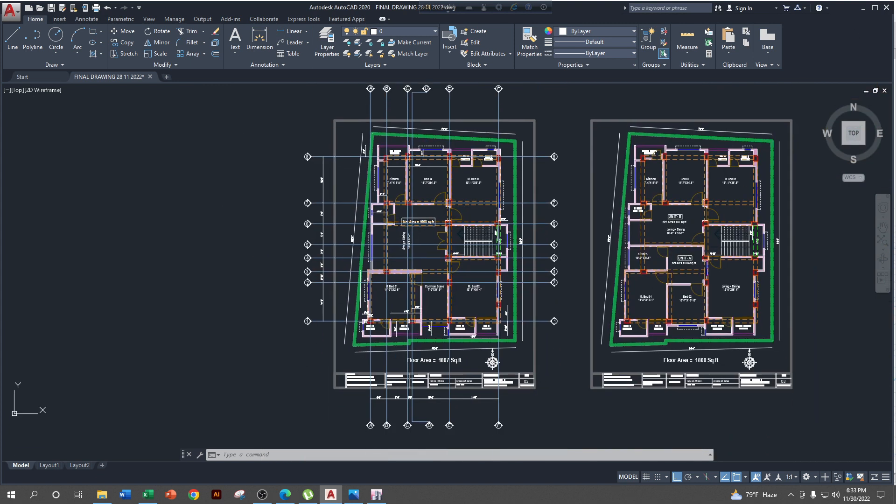
pyautogui.click(862, 8)
# Close the Replicate dialog and run the model check with all options selected
pyautogui.scroll(-3, 396, 379)
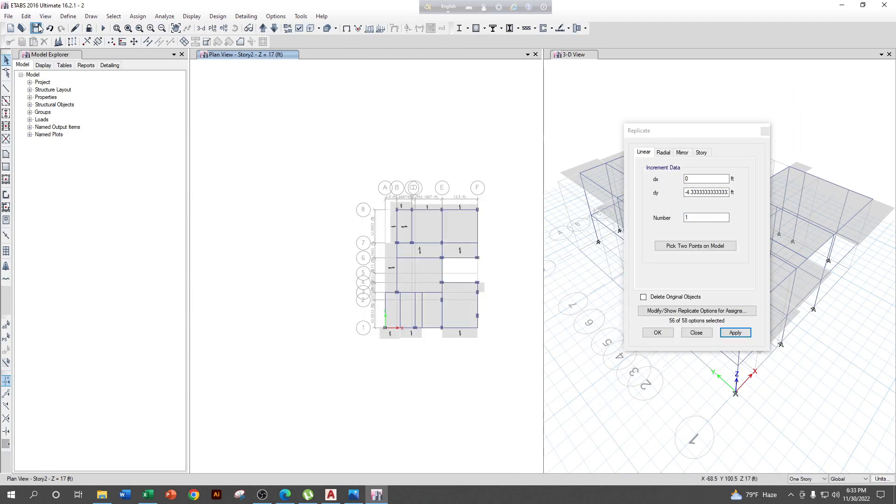
pyautogui.click(704, 333)
pyautogui.scroll(3, 359, 262)
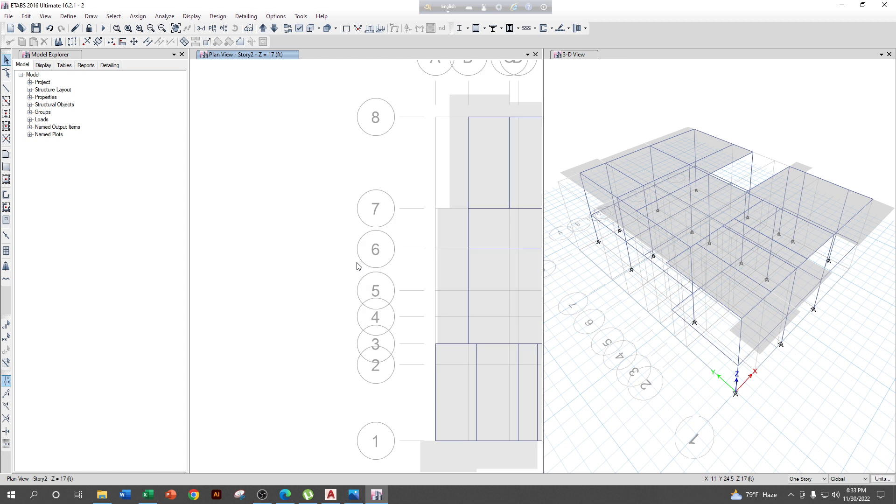
pyautogui.moveTo(458, 290); pyautogui.dragTo(325, 263, button='middle')
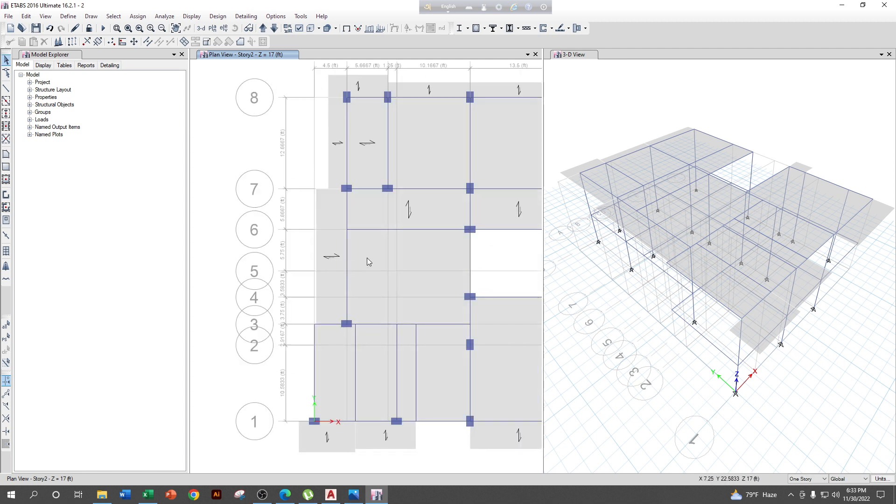
pyautogui.scroll(-3, 367, 261)
pyautogui.scroll(3, 390, 274)
pyautogui.scroll(-3, 392, 275)
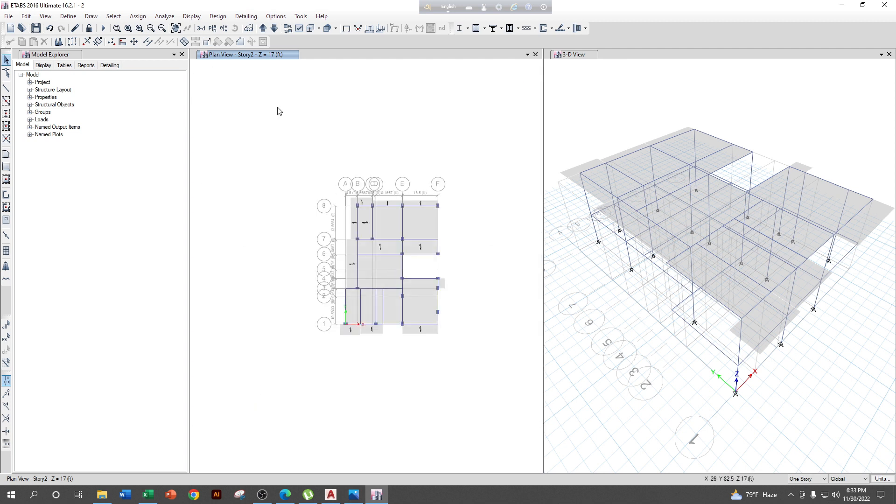
pyautogui.click(164, 15)
pyautogui.click(177, 27)
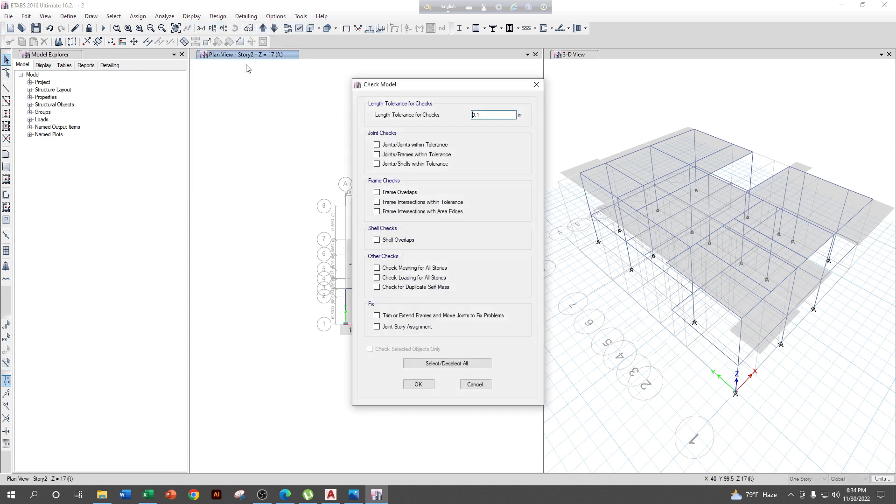
pyautogui.click(435, 363)
pyautogui.click(418, 384)
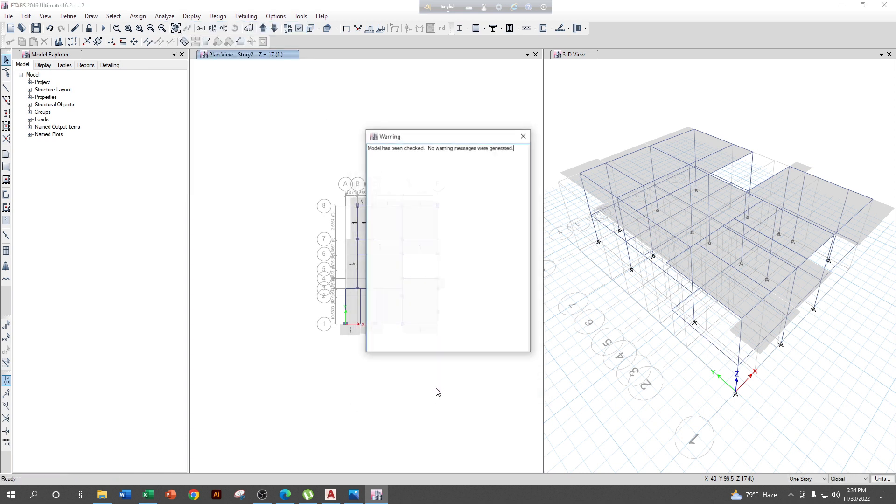
pyautogui.click(523, 136)
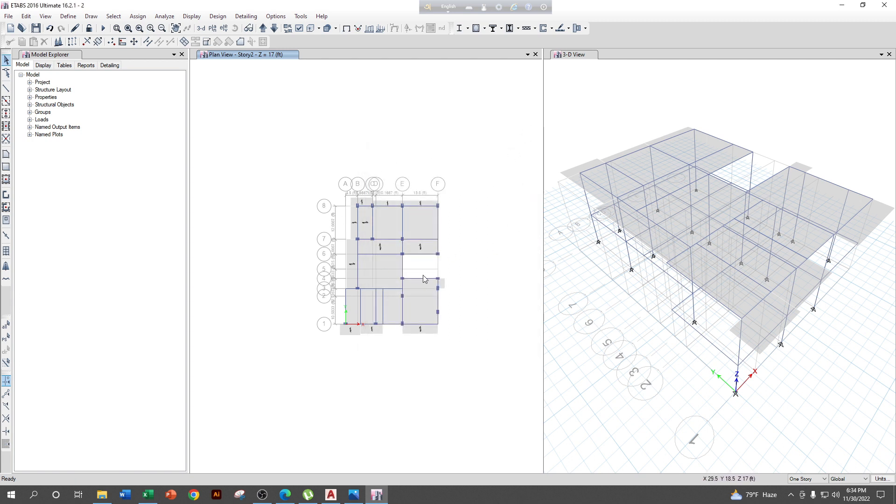
pyautogui.scroll(3, 423, 279)
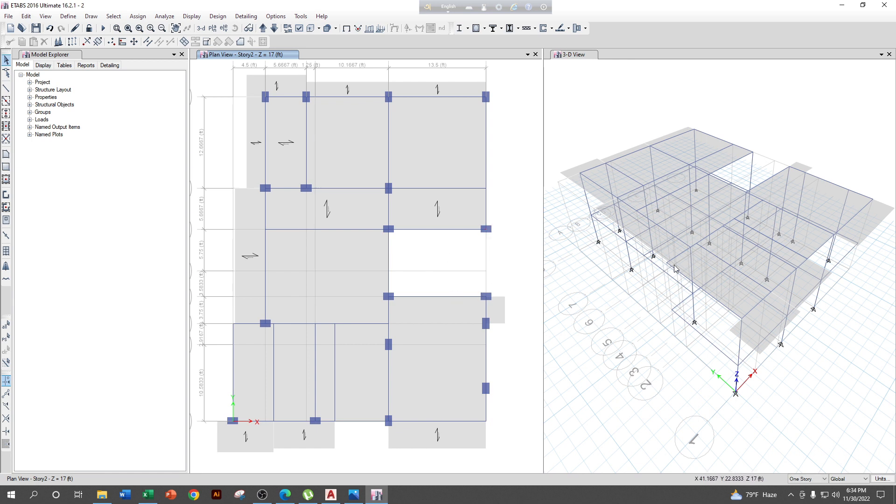
pyautogui.scroll(-3, 469, 343)
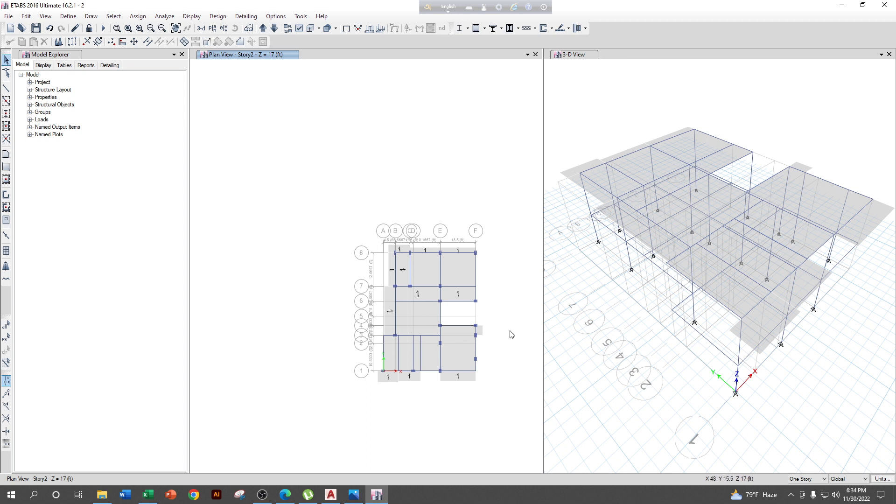
pyautogui.moveTo(511, 335); pyautogui.dragTo(485, 323, button='middle')
pyautogui.scroll(3, 435, 345)
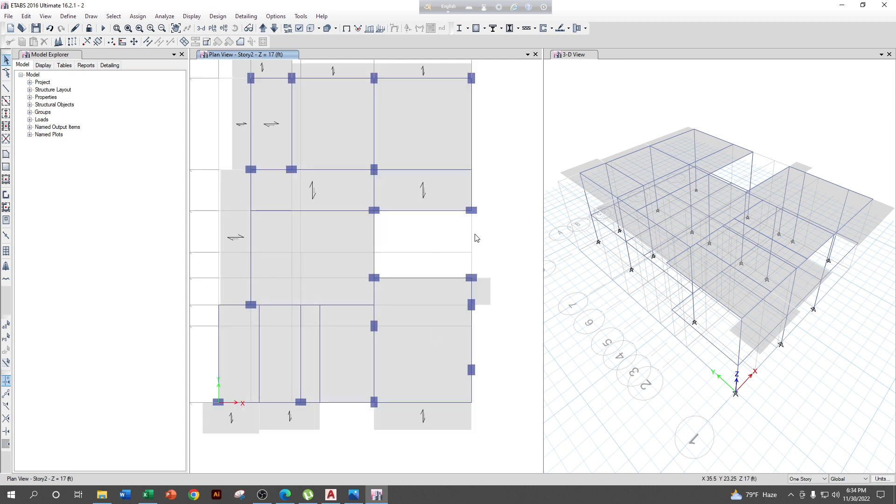
pyautogui.scroll(-3, 496, 245)
pyautogui.moveTo(495, 242); pyautogui.dragTo(467, 258, button='middle')
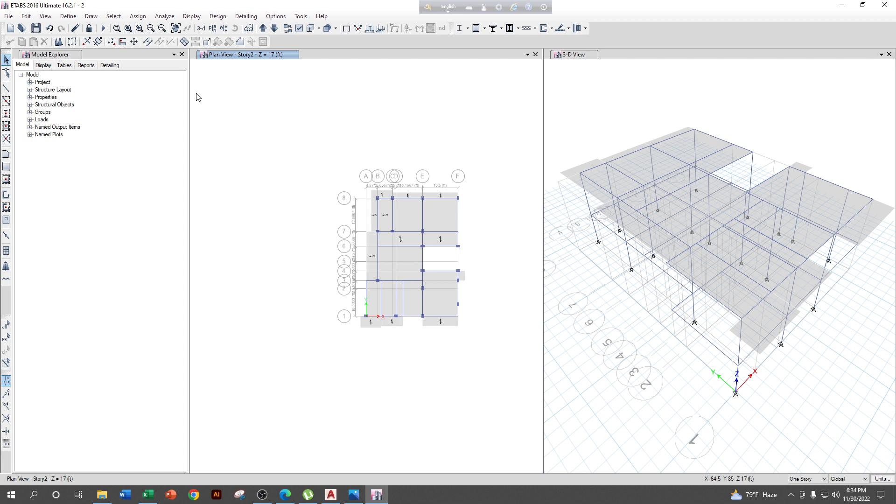
# Add a visible horizontal reference plane at Z 12 ft to grid system G1 and refresh the view
pyautogui.click(27, 17)
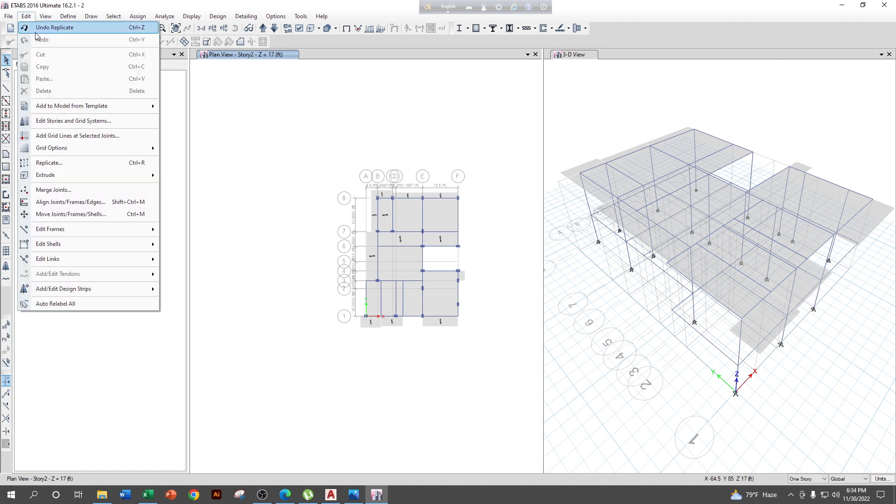
pyautogui.click(91, 122)
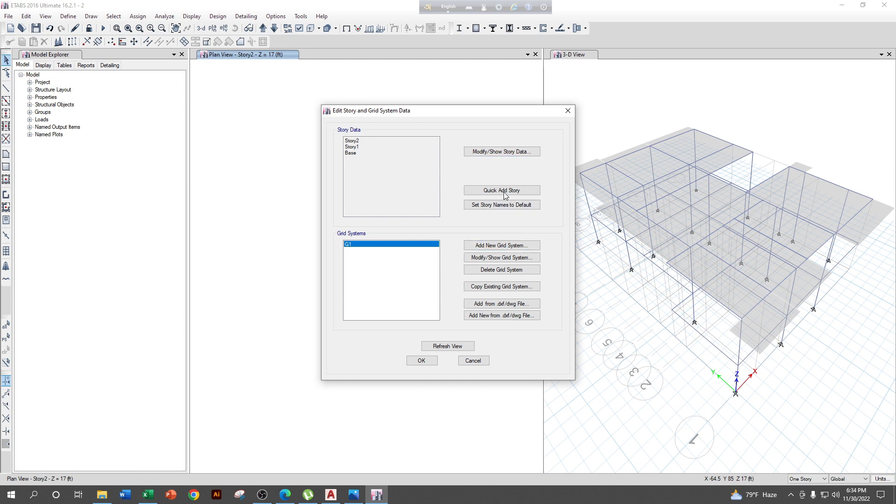
pyautogui.click(504, 259)
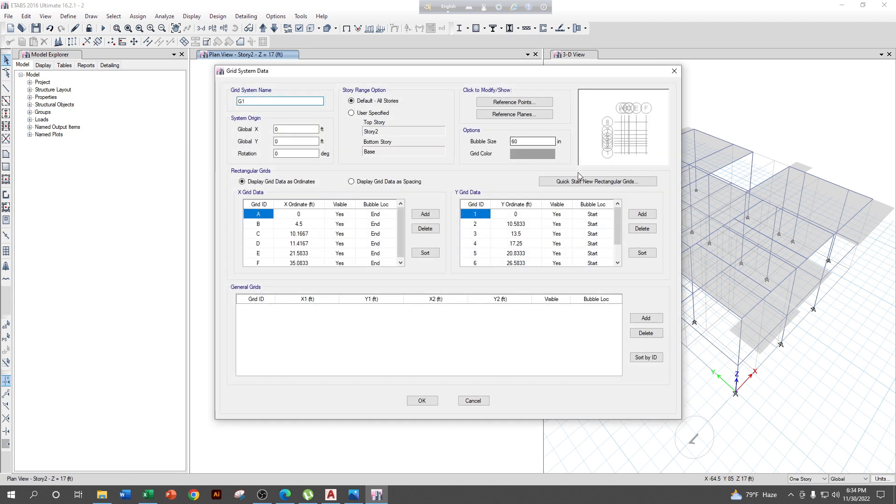
pyautogui.click(523, 114)
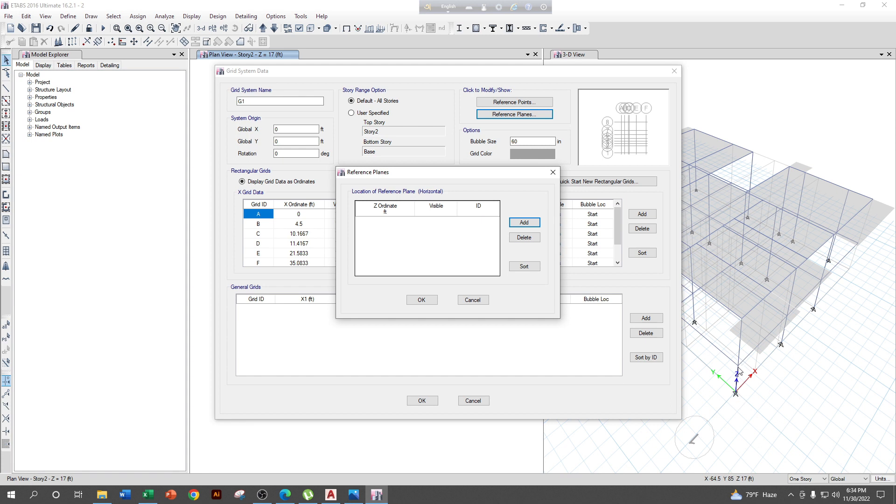
pyautogui.click(525, 222)
pyautogui.click(381, 221)
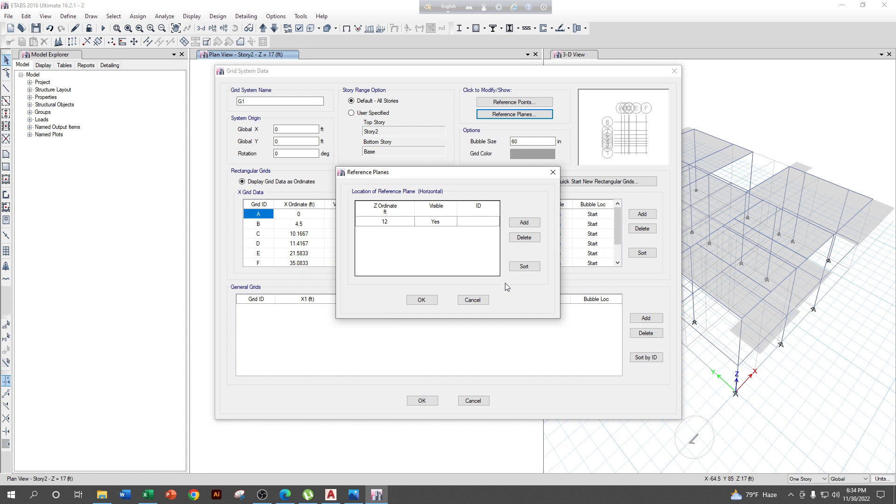
pyautogui.click(421, 300)
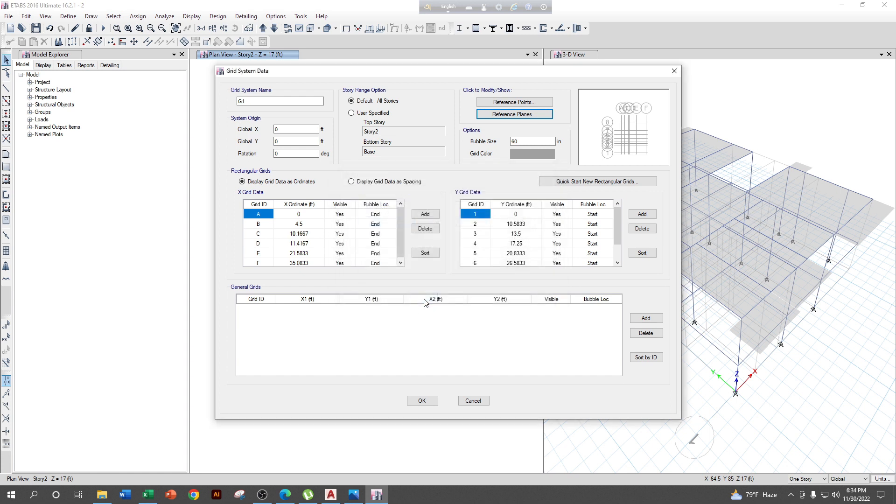
pyautogui.click(428, 402)
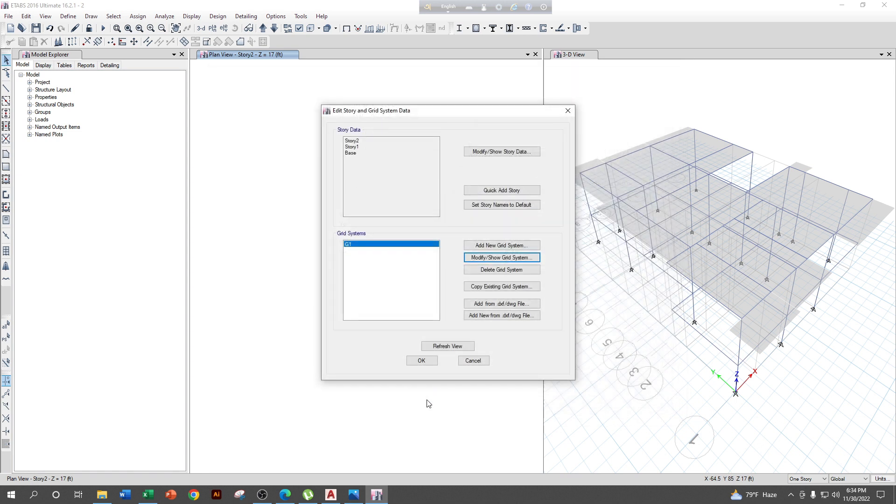
pyautogui.click(447, 348)
pyautogui.click(425, 362)
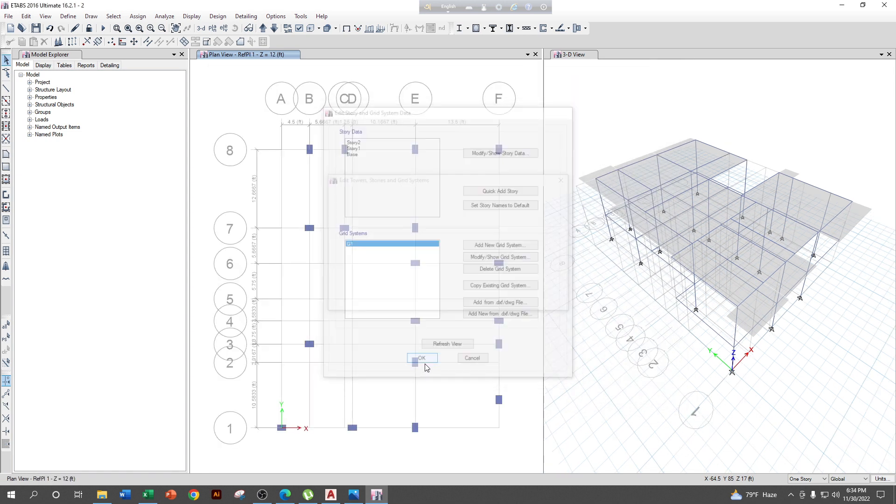
# Move the plan view down to Base and assign fixed restraints to all the base joints
pyautogui.click(275, 29)
pyautogui.click(274, 28)
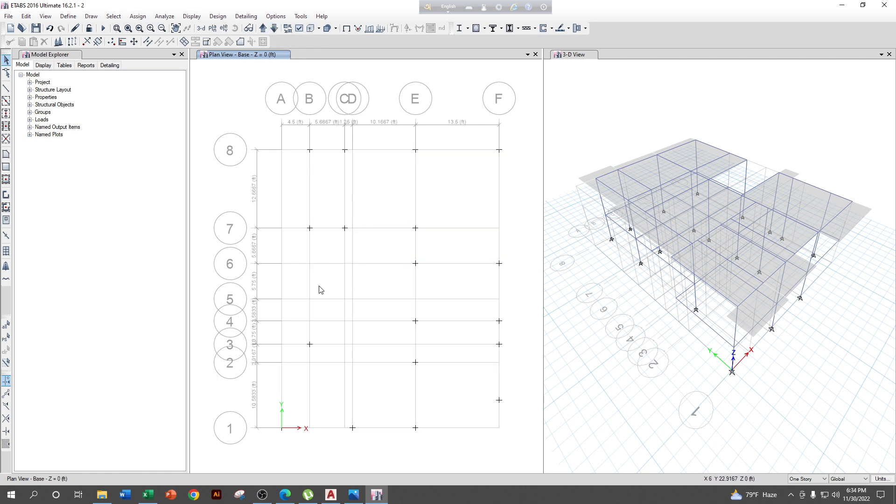
pyautogui.scroll(-3, 359, 224)
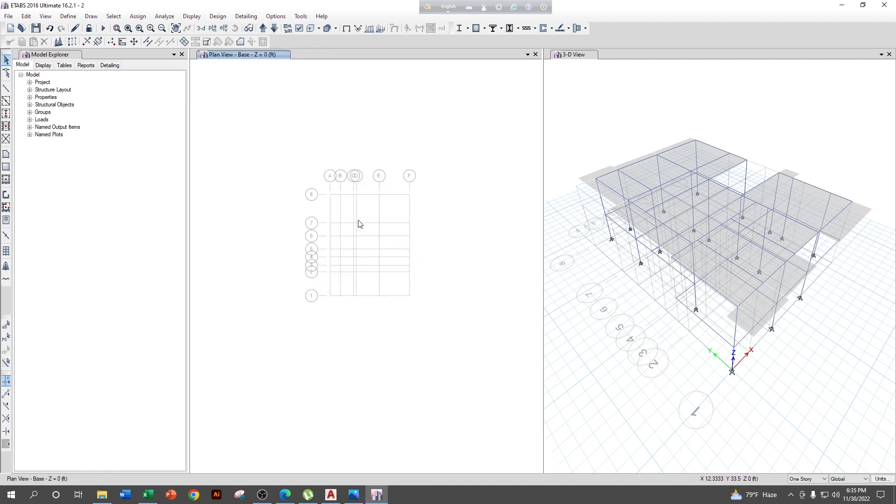
pyautogui.moveTo(302, 157); pyautogui.dragTo(490, 360)
pyautogui.moveTo(271, 109); pyautogui.dragTo(503, 380)
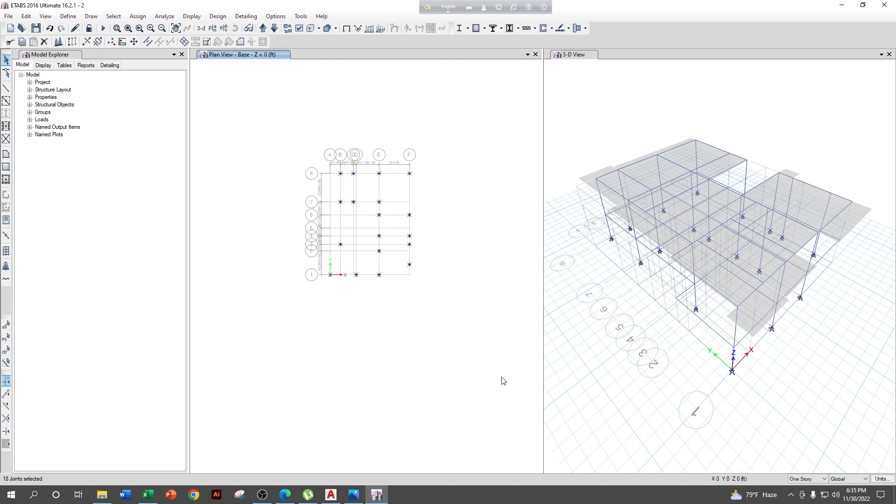
pyautogui.click(139, 17)
pyautogui.moveTo(154, 27)
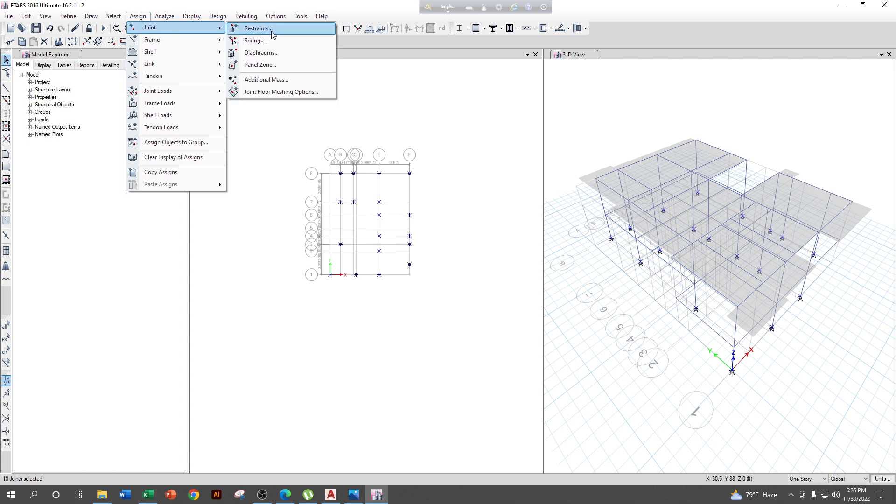
pyautogui.click(257, 28)
pyautogui.click(413, 279)
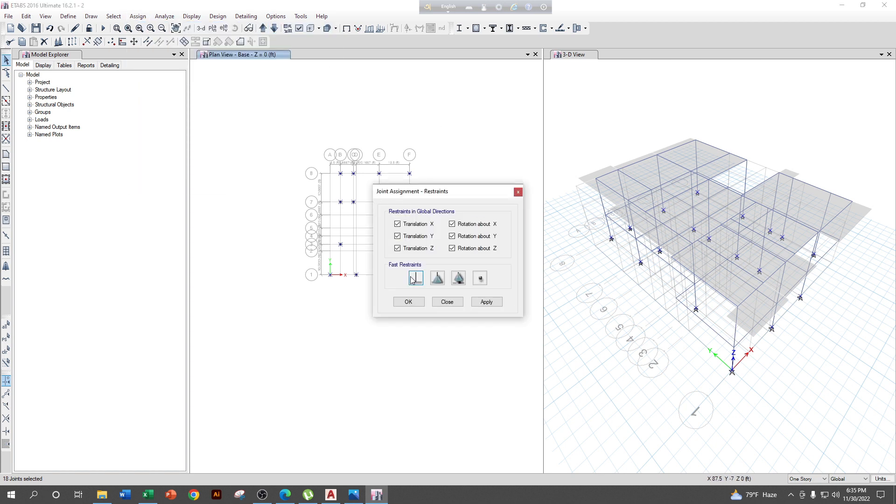
pyautogui.click(487, 303)
pyautogui.click(408, 302)
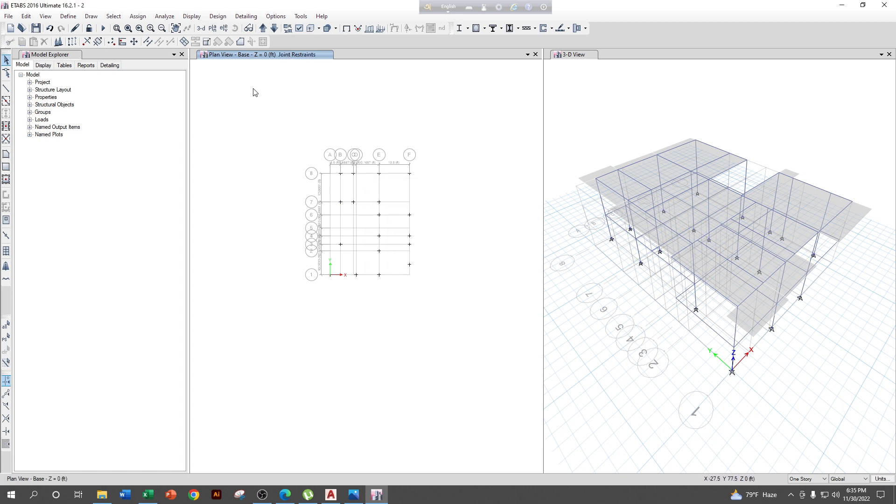
# Step the plan view up from Base through Story1 and the 12 ft reference plane to Story2, examining each level
pyautogui.click(264, 29)
pyautogui.scroll(3, 394, 286)
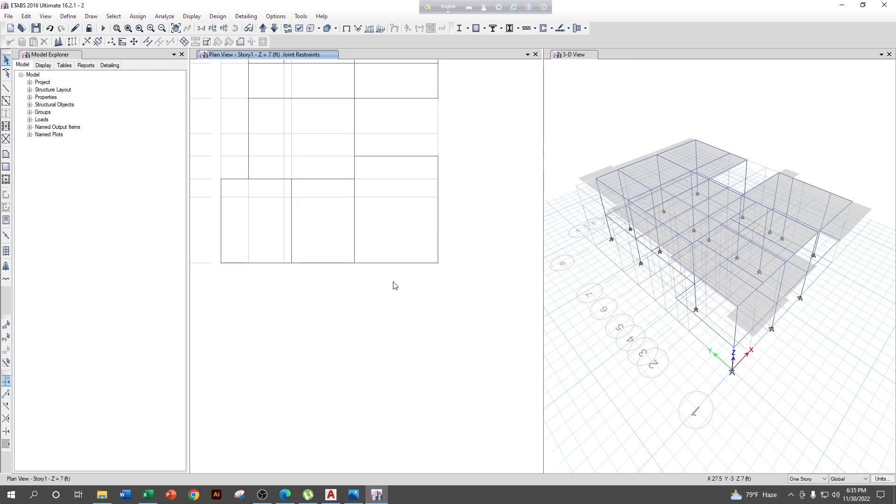
pyautogui.scroll(-4, 420, 358)
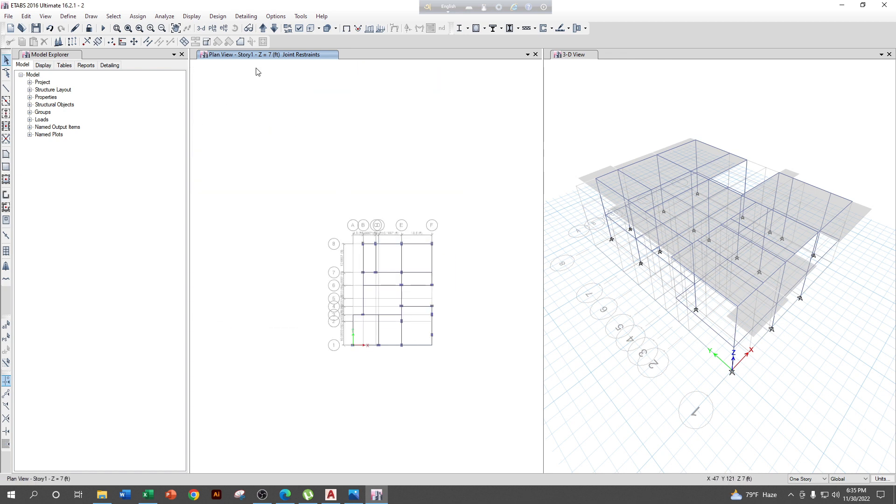
pyautogui.scroll(3, 410, 293)
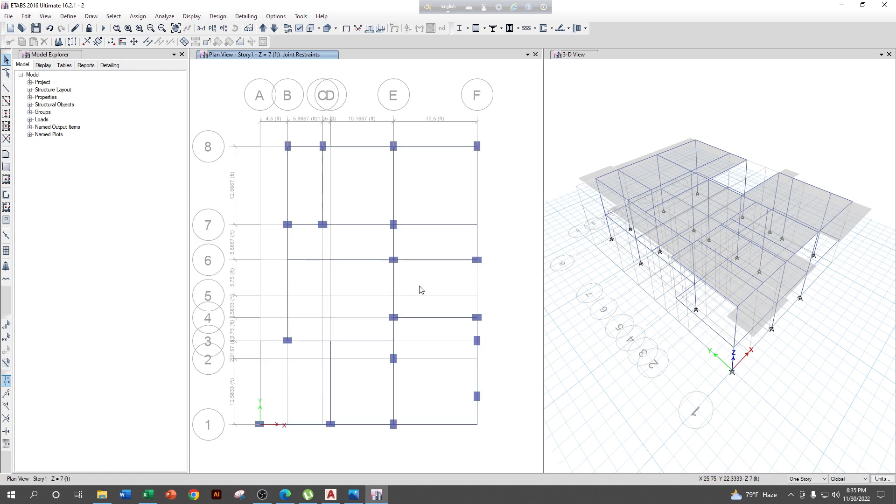
pyautogui.click(264, 28)
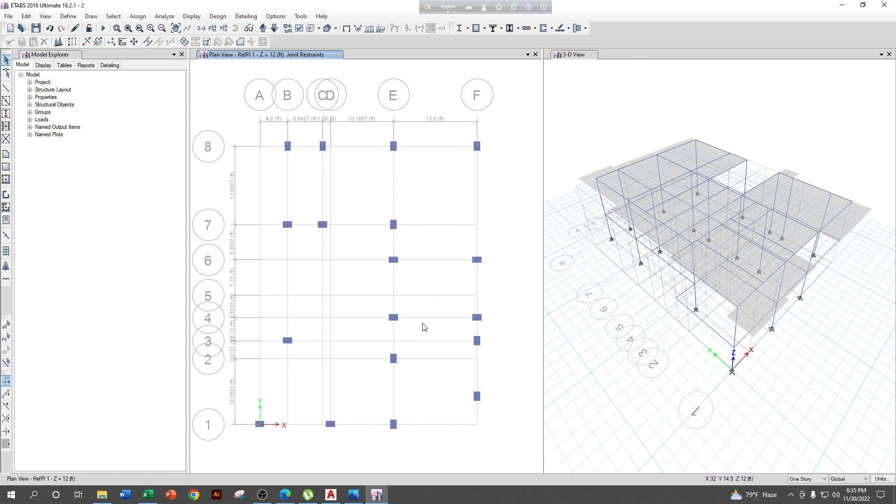
pyautogui.click(263, 28)
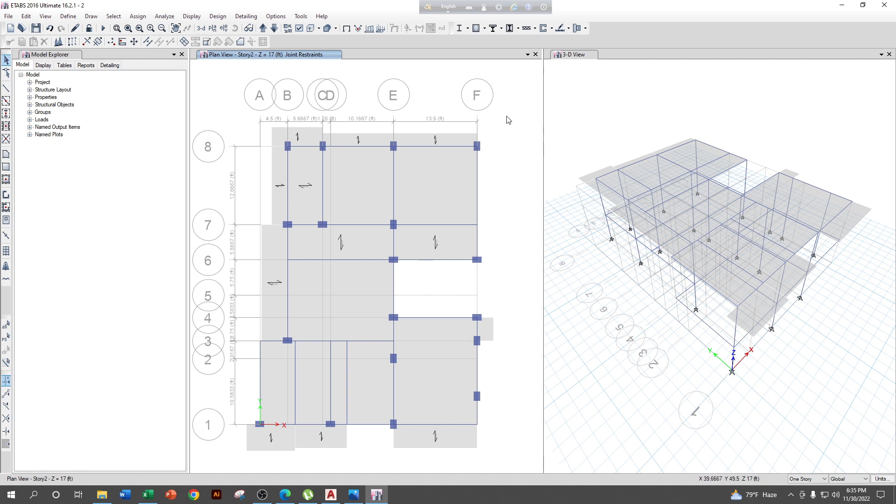
# Switch to the AutoCAD drawing and examine the staircase layout in both floor plans
pyautogui.click(328, 496)
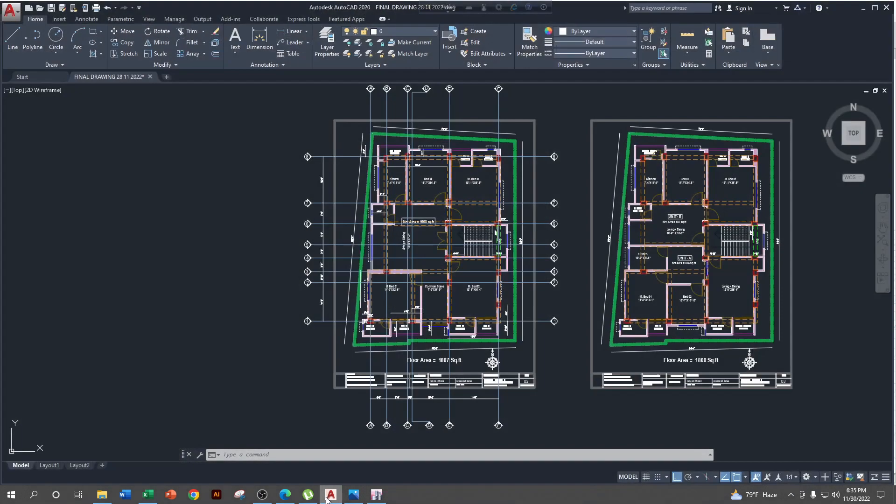
pyautogui.moveTo(455, 243); pyautogui.dragTo(367, 305, button='middle')
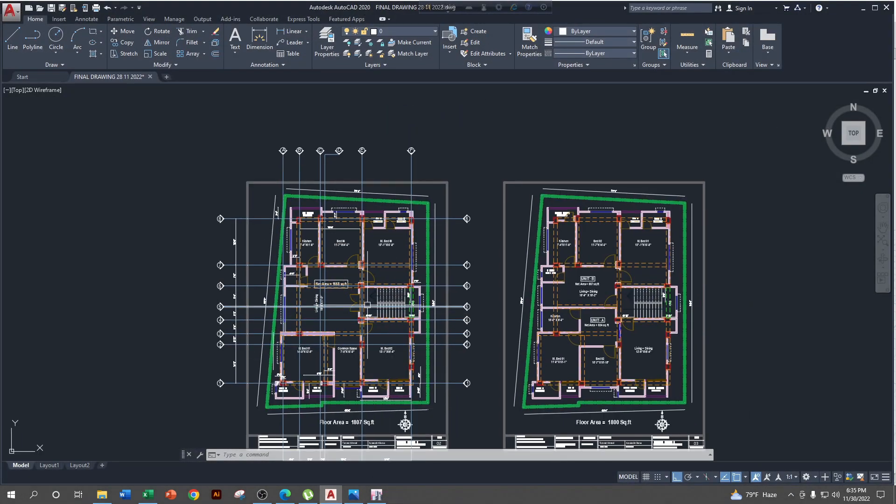
pyautogui.scroll(2, 368, 305)
pyautogui.scroll(2, 396, 282)
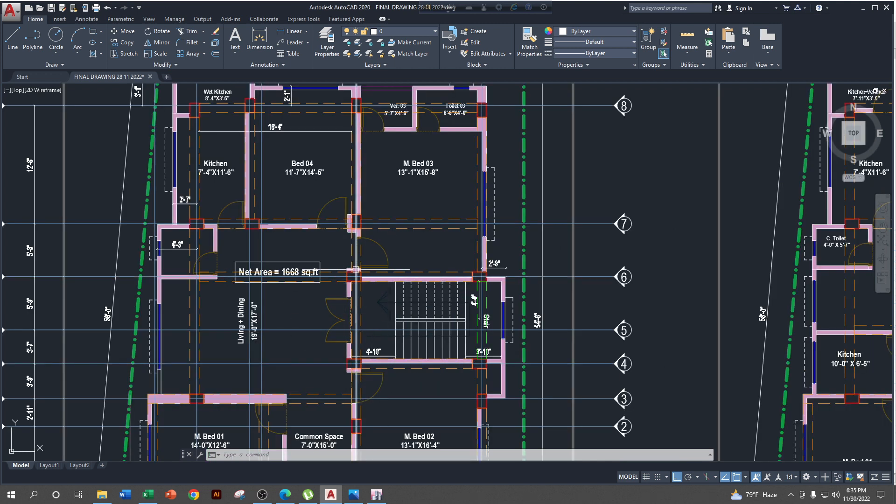
pyautogui.scroll(-3, 327, 210)
pyautogui.scroll(4, 562, 245)
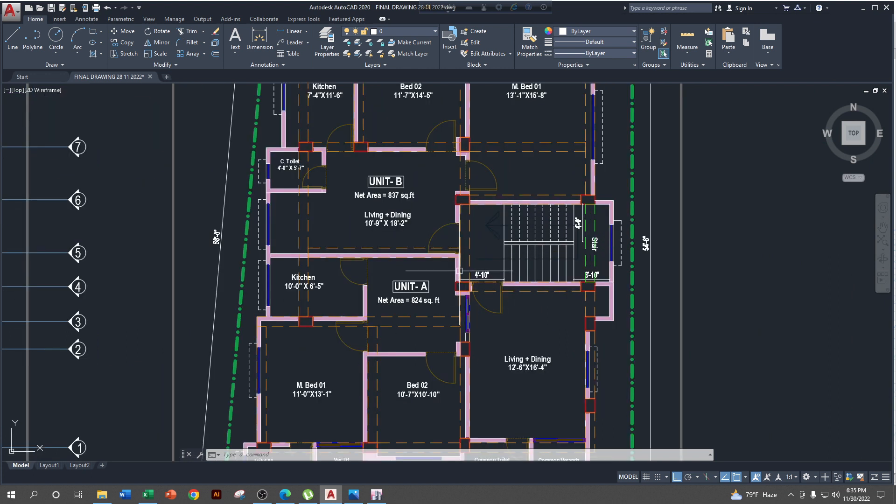
pyautogui.scroll(2, 587, 259)
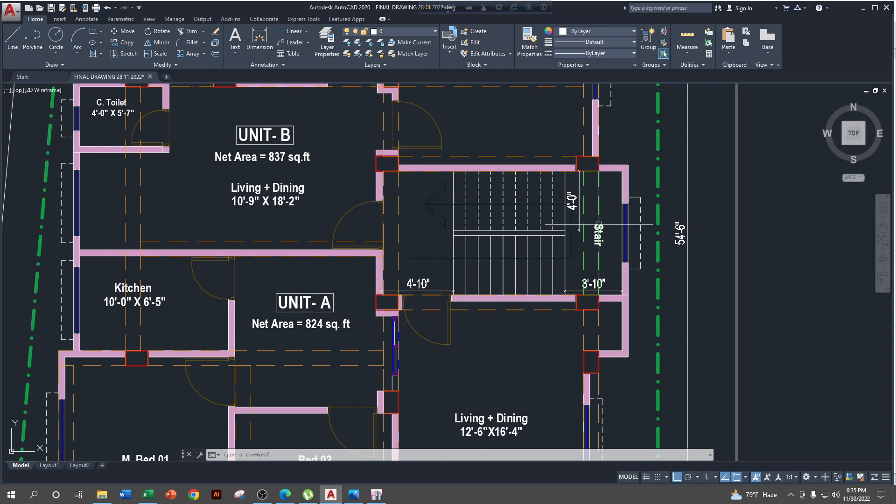
# Add a horizontal linear dimension from the grid E column at grid 6 to the start of the stair flight
pyautogui.click(301, 35)
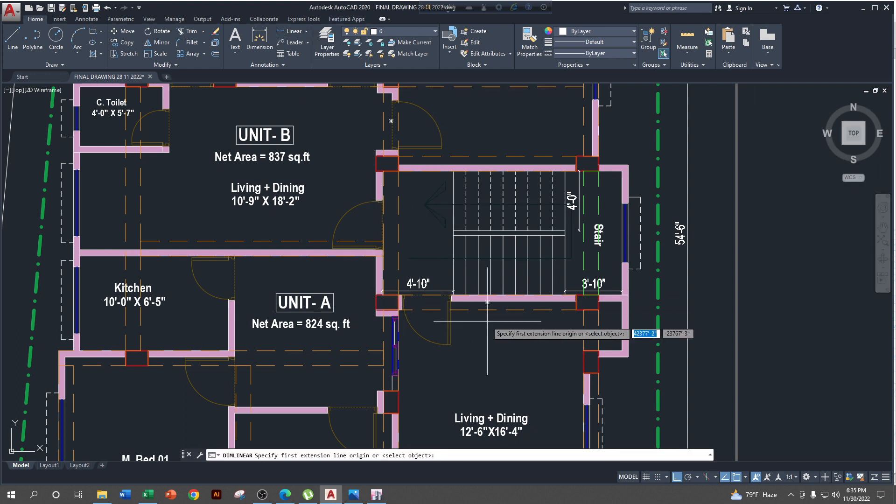
pyautogui.scroll(-4, 653, 299)
pyautogui.moveTo(265, 329); pyautogui.dragTo(520, 318, button='middle')
pyautogui.scroll(4, 459, 288)
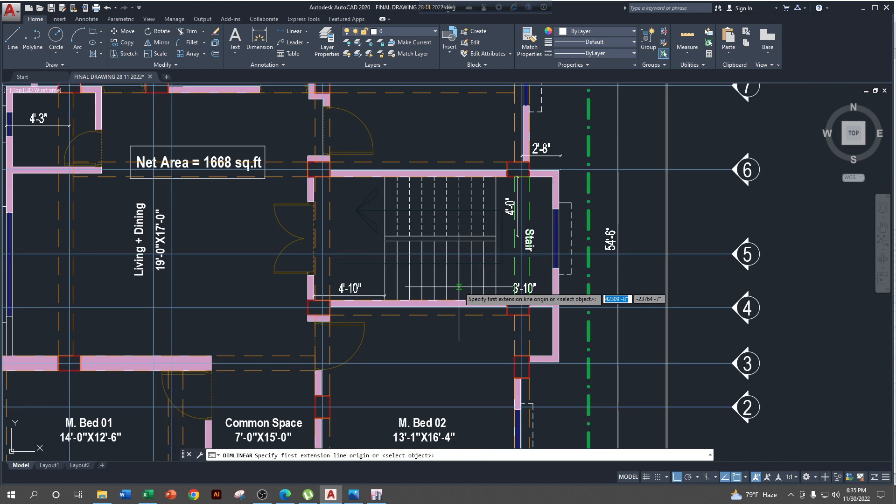
pyautogui.moveTo(457, 288); pyautogui.dragTo(476, 375, button='middle')
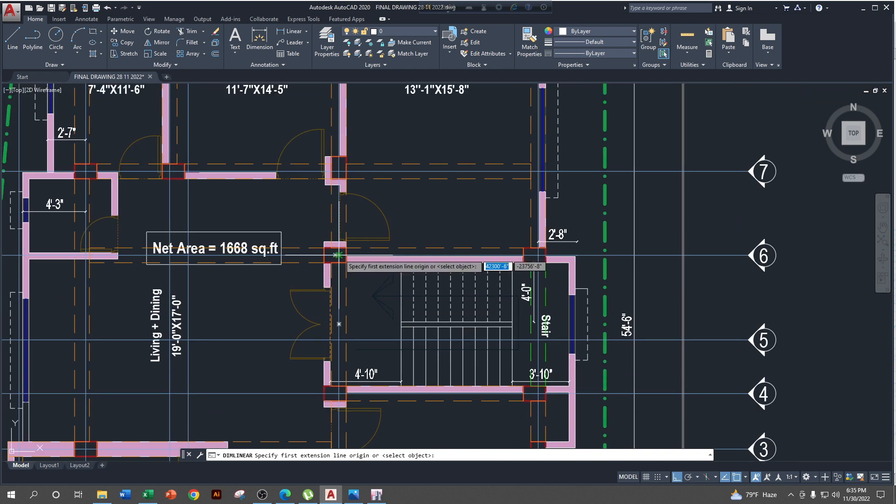
pyautogui.click(335, 255)
pyautogui.scroll(4, 398, 257)
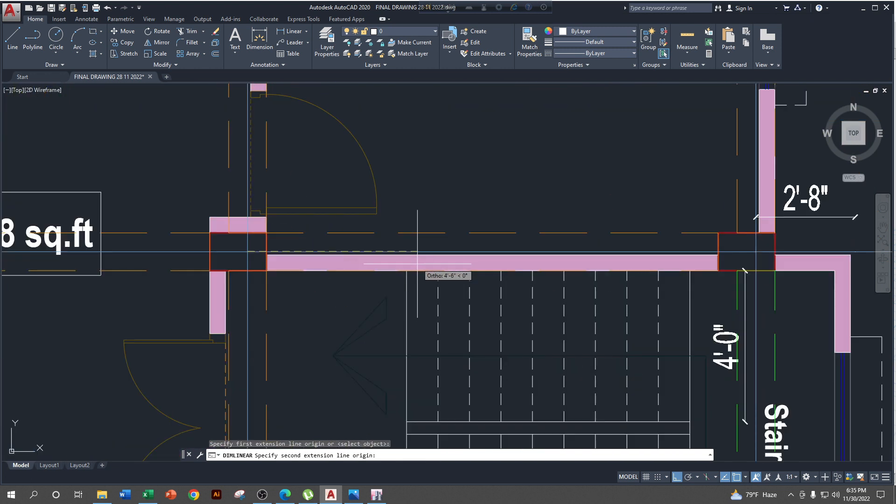
pyautogui.click(402, 262)
pyautogui.click(381, 171)
pyautogui.scroll(-4, 401, 187)
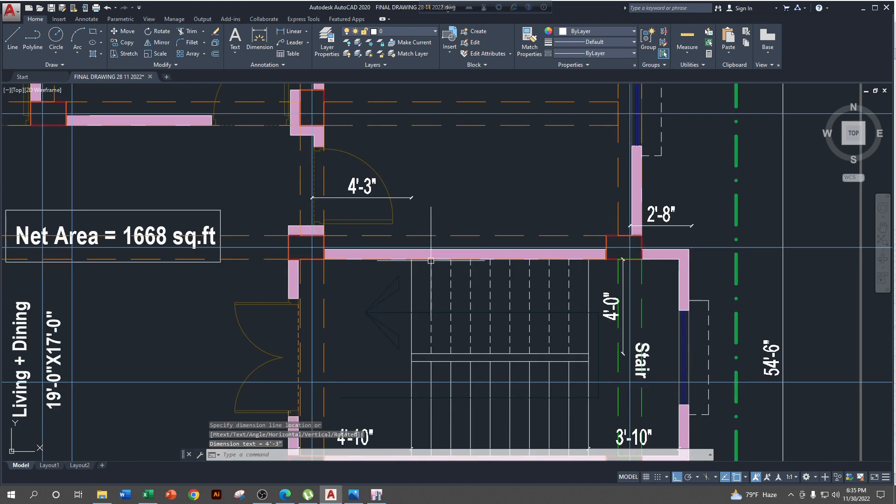
pyautogui.scroll(3, 527, 250)
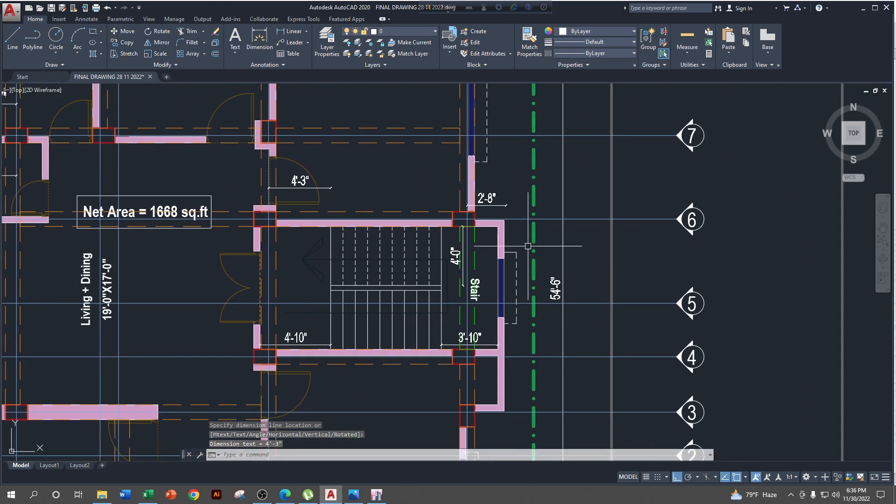
pyautogui.moveTo(495, 261); pyautogui.dragTo(477, 274, button='middle')
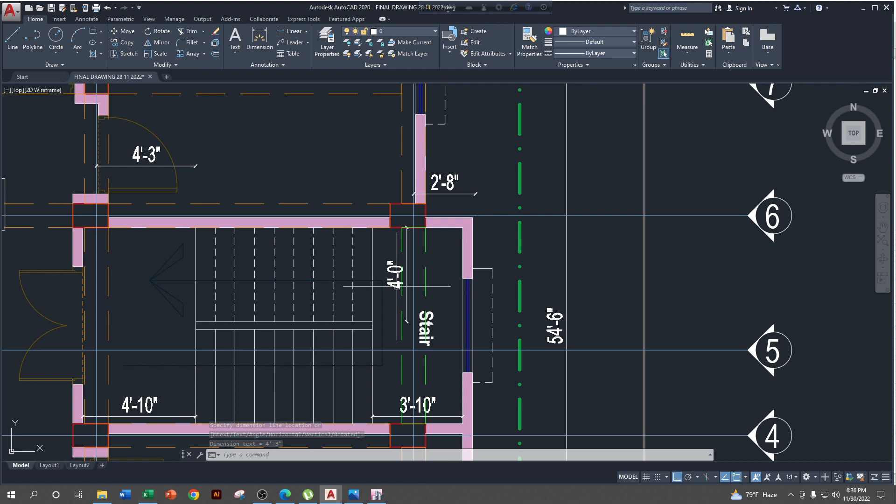
pyautogui.click(292, 31)
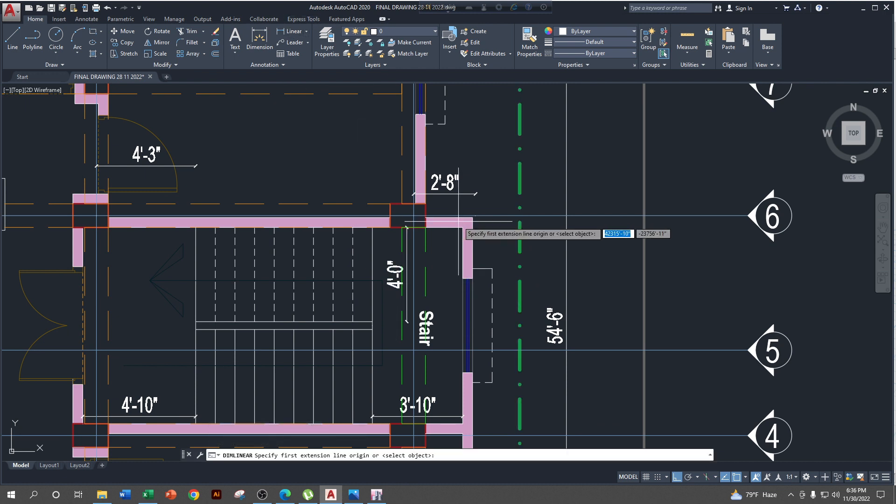
pyautogui.scroll(2, 387, 214)
pyautogui.click(378, 211)
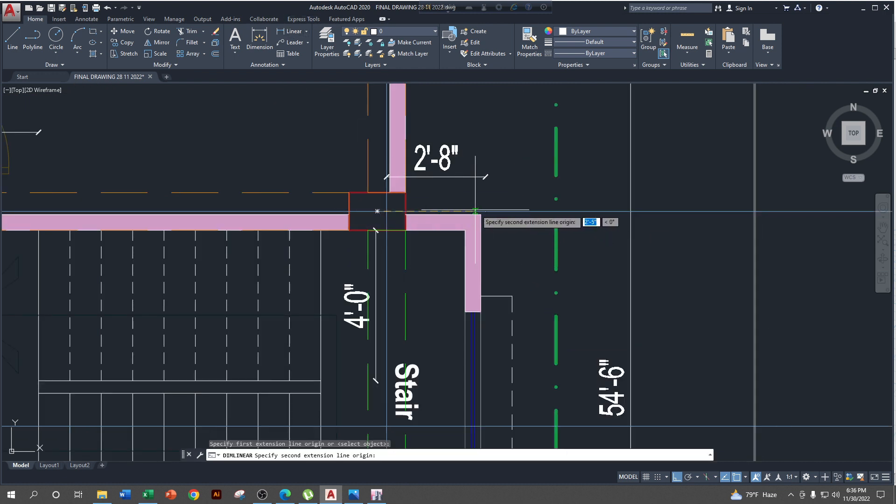
pyautogui.press('Escape')
# Dimension from grid F to the stair wall's outer corner at grid 6 and delete the old 2'-8" dimension there
pyautogui.click(282, 33)
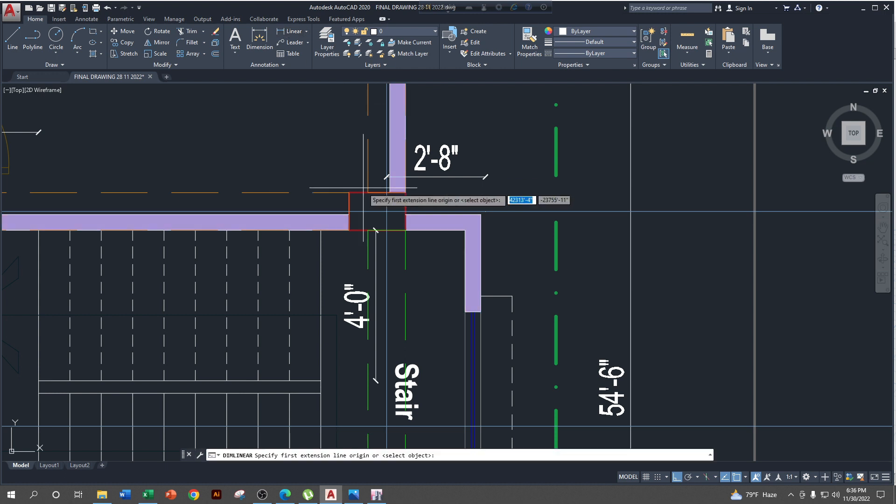
pyautogui.click(377, 211)
pyautogui.click(485, 210)
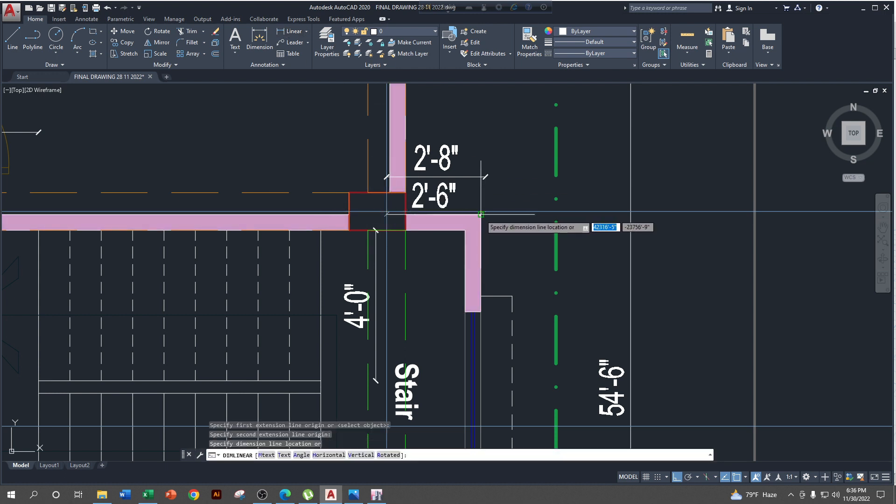
pyautogui.click(462, 196)
pyautogui.press('Escape')
pyautogui.click(436, 146)
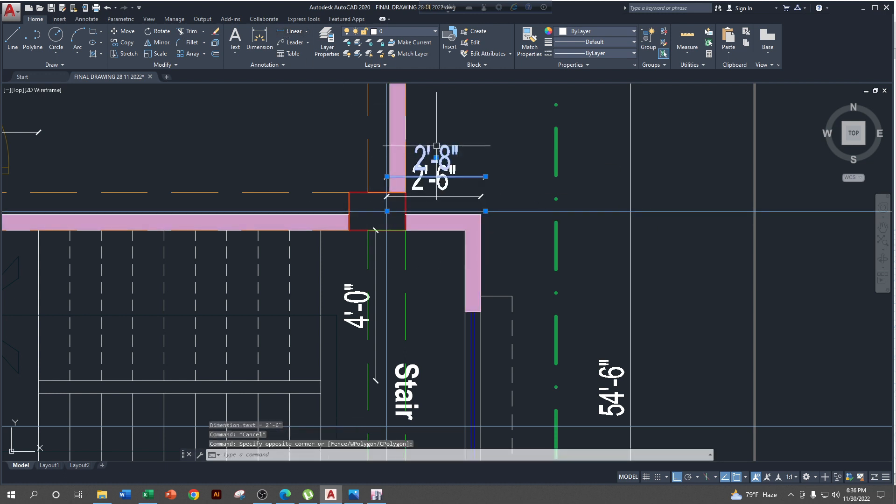
pyautogui.press('Delete')
pyautogui.scroll(-1, 553, 169)
pyautogui.moveTo(639, 215); pyautogui.dragTo(624, 257, button='middle')
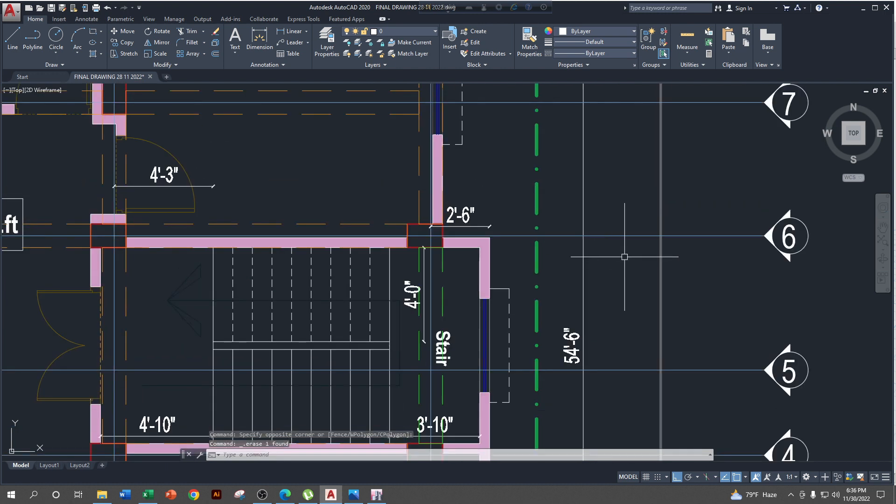
pyautogui.scroll(-1, 625, 257)
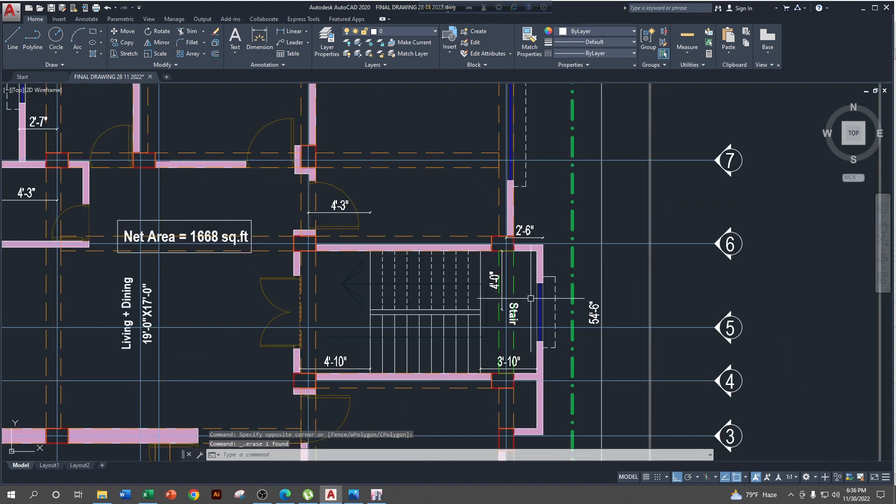
# Return to ETABS and set the plan view to Story1
pyautogui.click(863, 7)
pyautogui.moveTo(415, 304); pyautogui.dragTo(387, 267, button='middle')
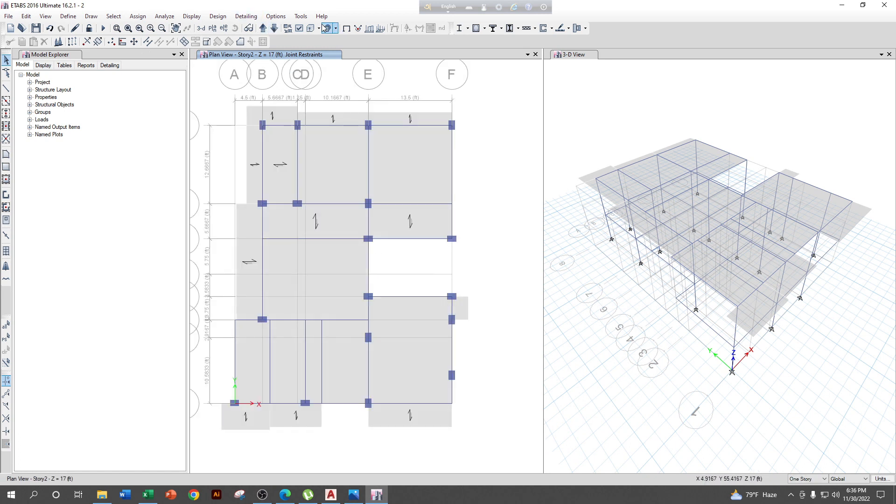
pyautogui.click(212, 28)
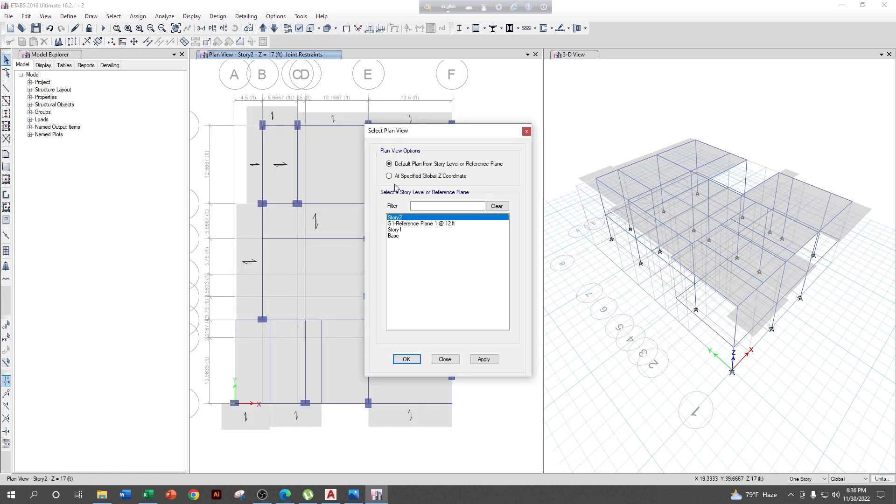
pyautogui.click(396, 230)
pyautogui.click(483, 359)
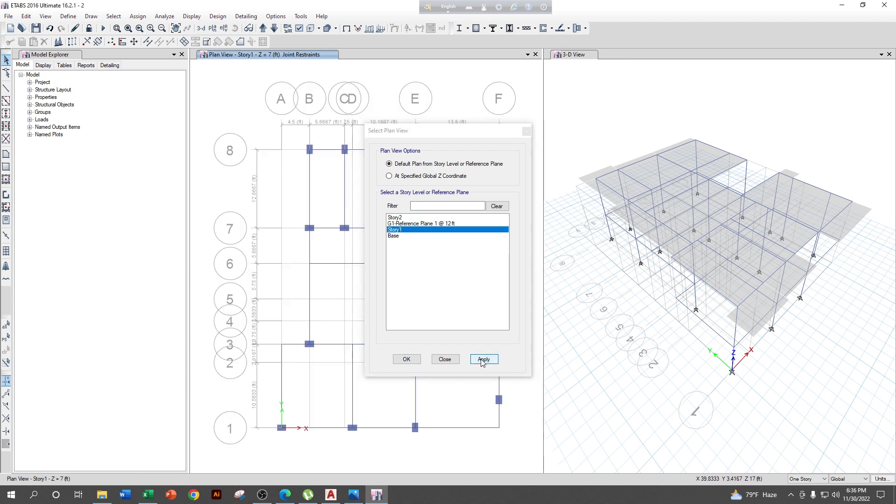
pyautogui.click(407, 359)
# Replicate the Story1 beam on grid E between grids 4 and 6 once, with dx 4.25 ft and dy 0
pyautogui.scroll(3, 424, 292)
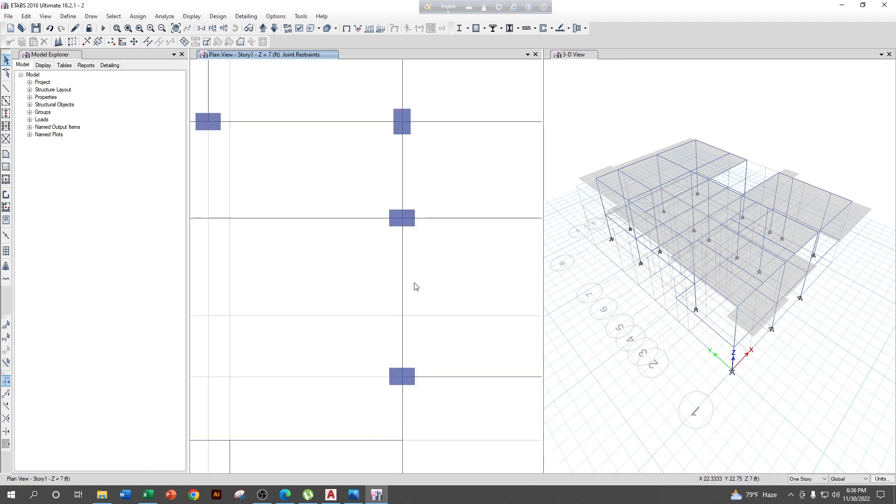
pyautogui.click(403, 275)
pyautogui.scroll(-3, 424, 291)
pyautogui.moveTo(465, 304); pyautogui.dragTo(422, 298, button='middle')
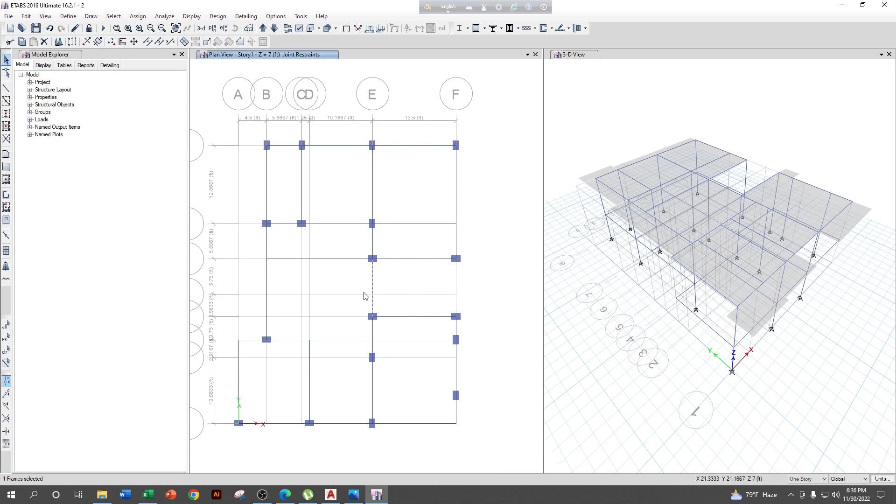
pyautogui.click(71, 42)
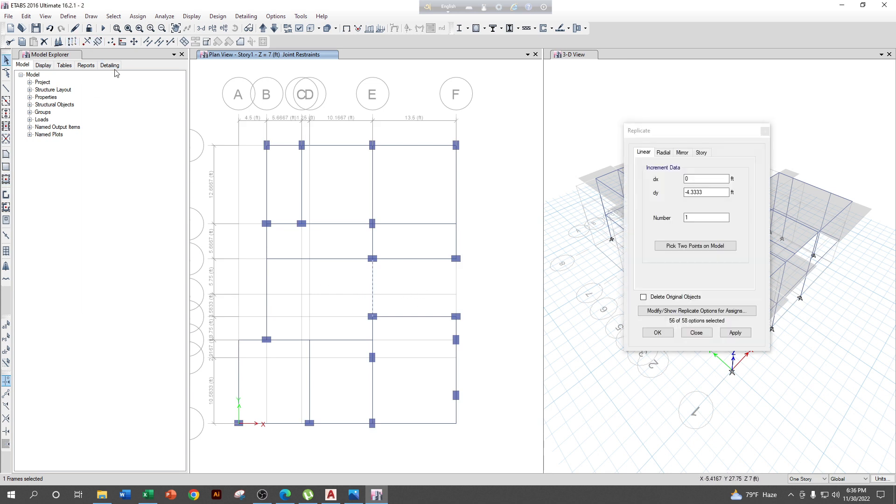
pyautogui.doubleClick(692, 192)
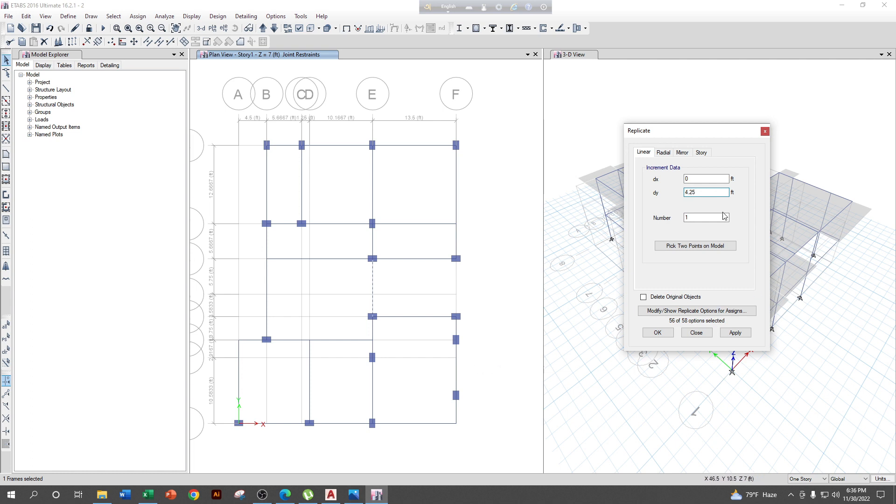
pyautogui.doubleClick(708, 193)
pyautogui.hotkey('shift', 'Tab')
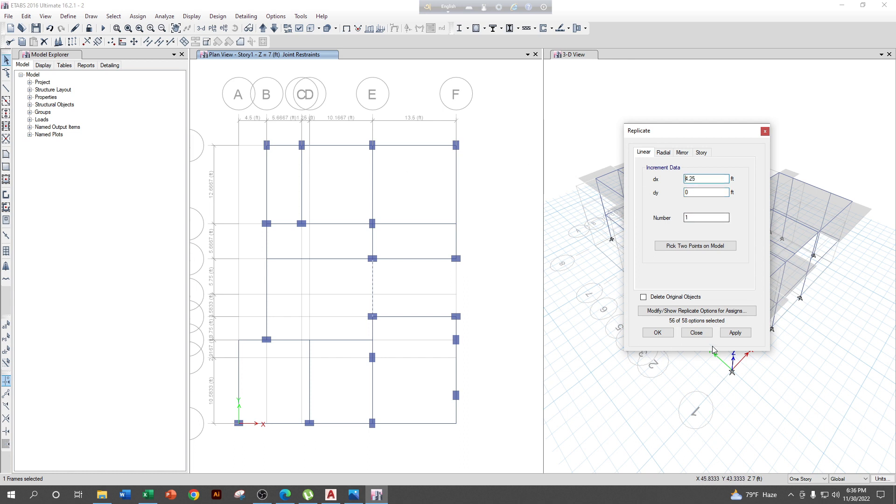
pyautogui.click(735, 332)
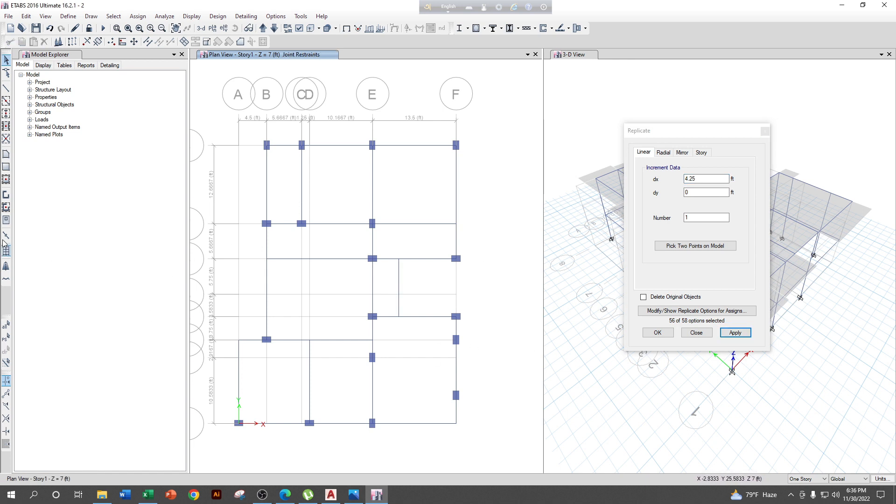
# Start a floor area object with the landing slab 6 inch property and its local axis set to 0
pyautogui.click(6, 155)
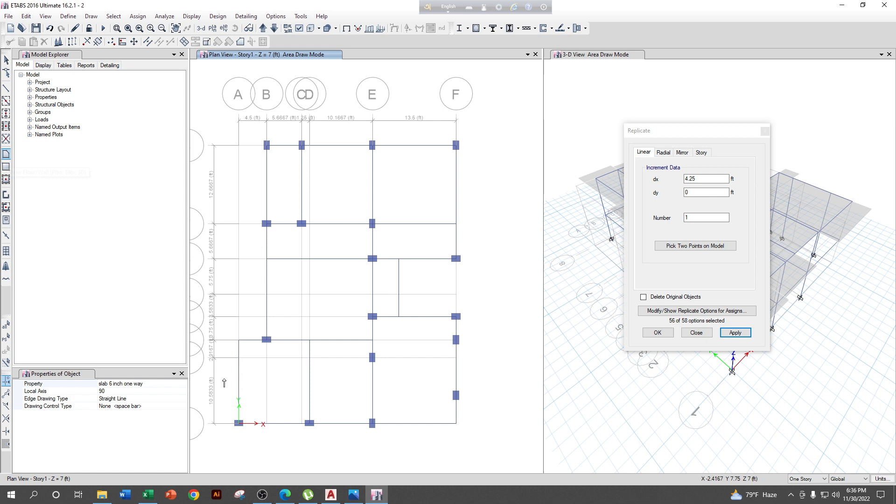
pyautogui.click(183, 384)
pyautogui.click(184, 383)
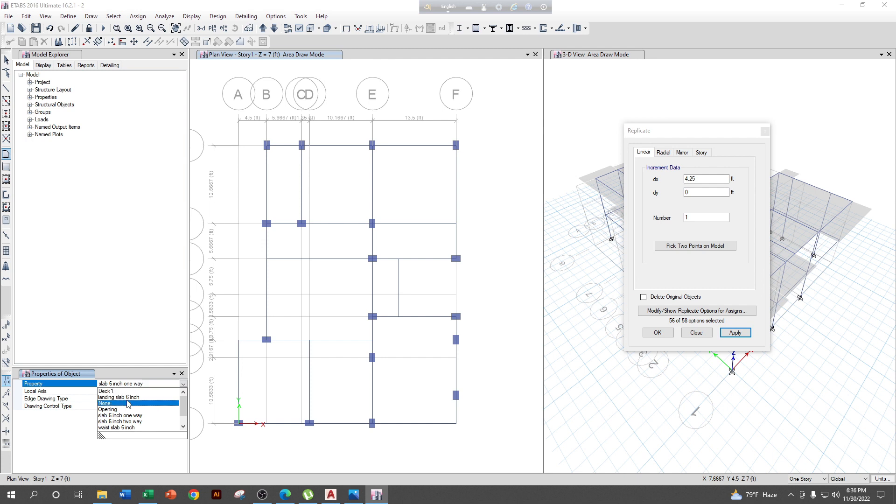
pyautogui.click(134, 403)
pyautogui.click(184, 384)
pyautogui.scroll(-2, 139, 415)
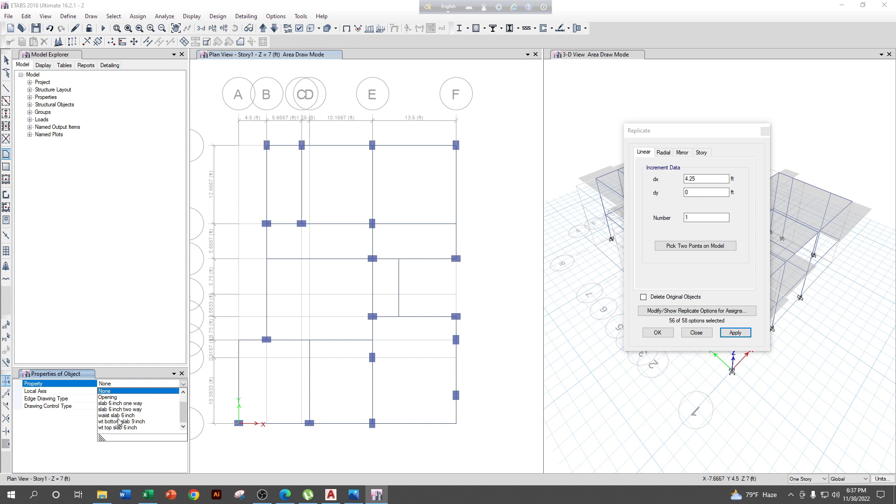
pyautogui.scroll(2, 119, 422)
pyautogui.click(119, 397)
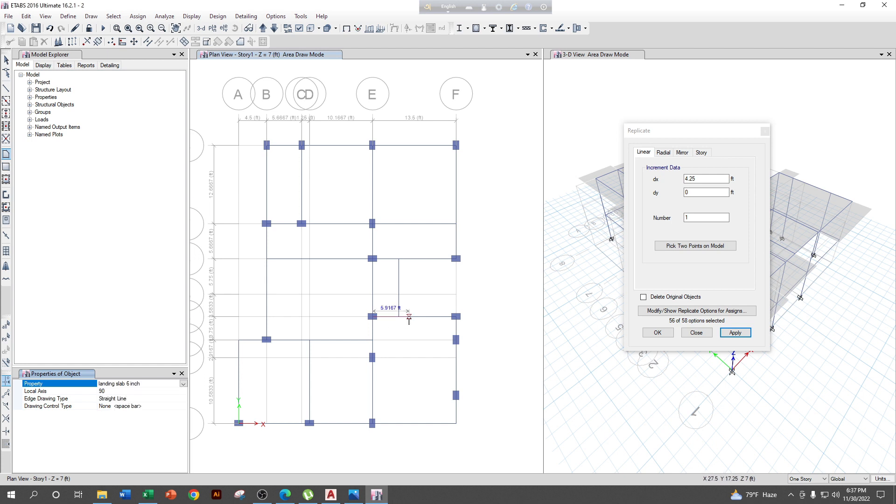
pyautogui.scroll(3, 410, 266)
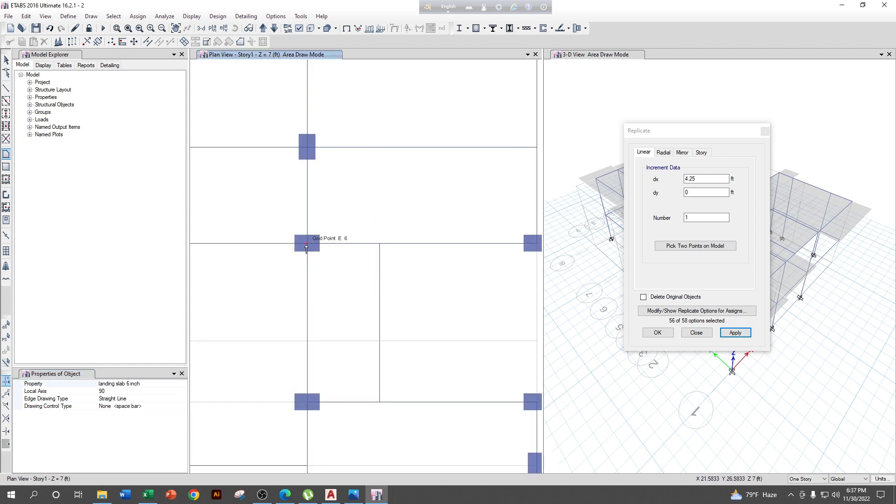
pyautogui.click(101, 391)
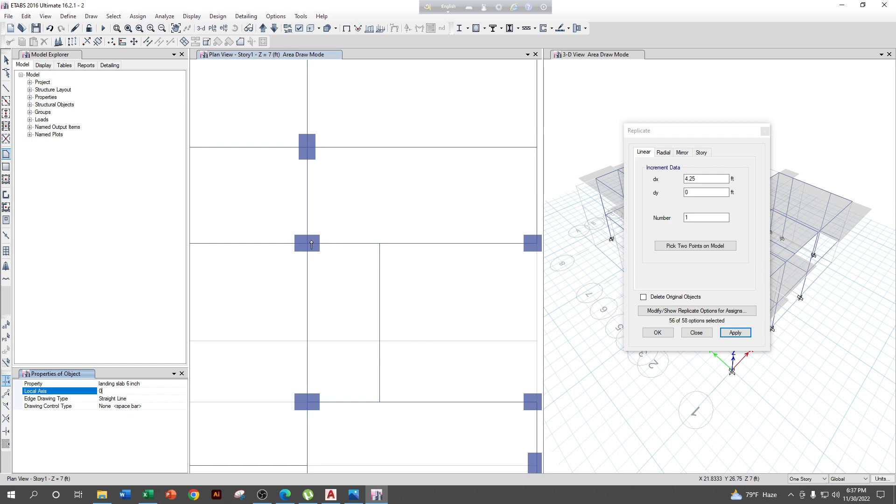
# Draw the Story1 landing slab between grids 4 and 6, from grid E to the replicated beam
pyautogui.click(309, 244)
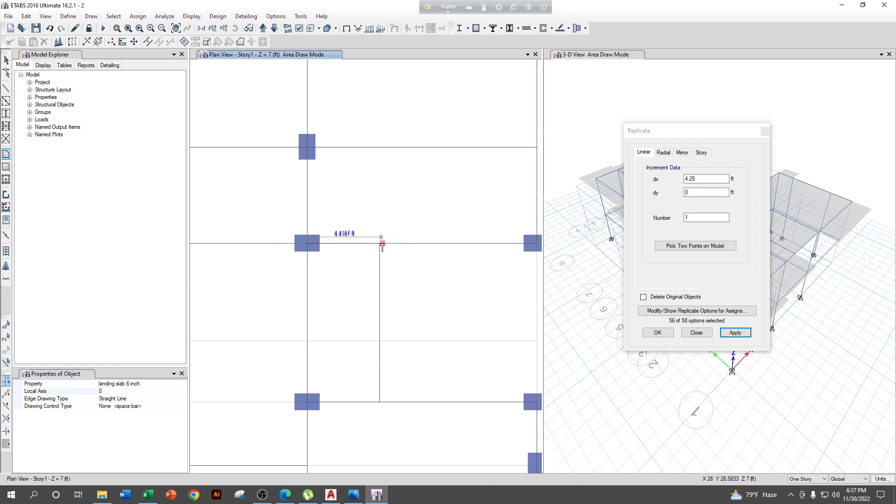
pyautogui.click(380, 243)
pyautogui.click(380, 402)
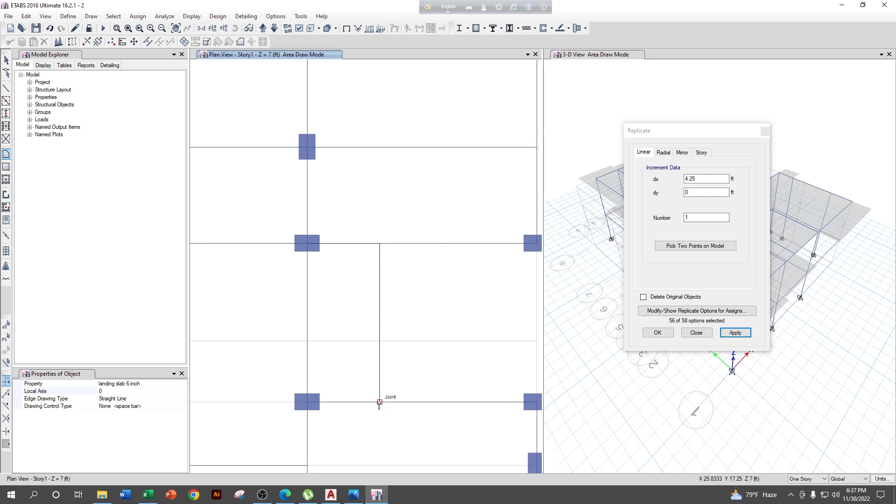
pyautogui.scroll(-5, 419, 359)
pyautogui.moveTo(441, 363); pyautogui.dragTo(396, 350, button='middle')
pyautogui.press('Escape')
pyautogui.click(6, 60)
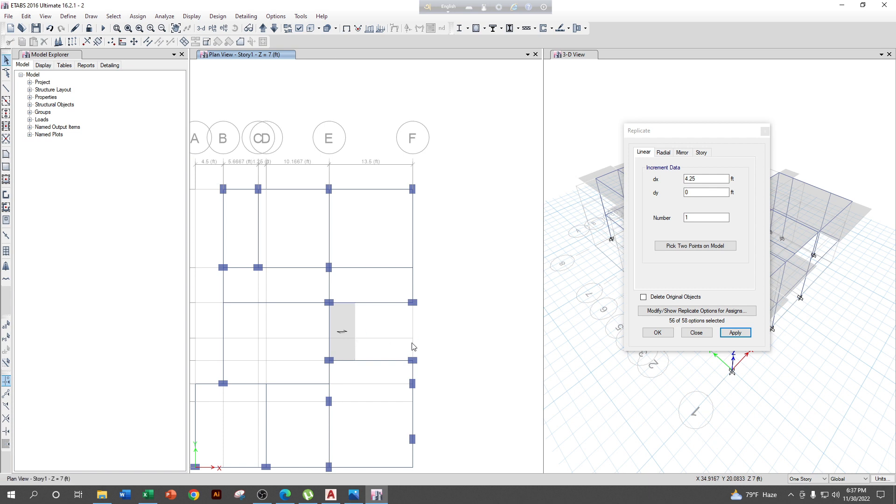
# Move the plan view up to reference plane RefPl 1 at Z = 12 ft
pyautogui.click(264, 30)
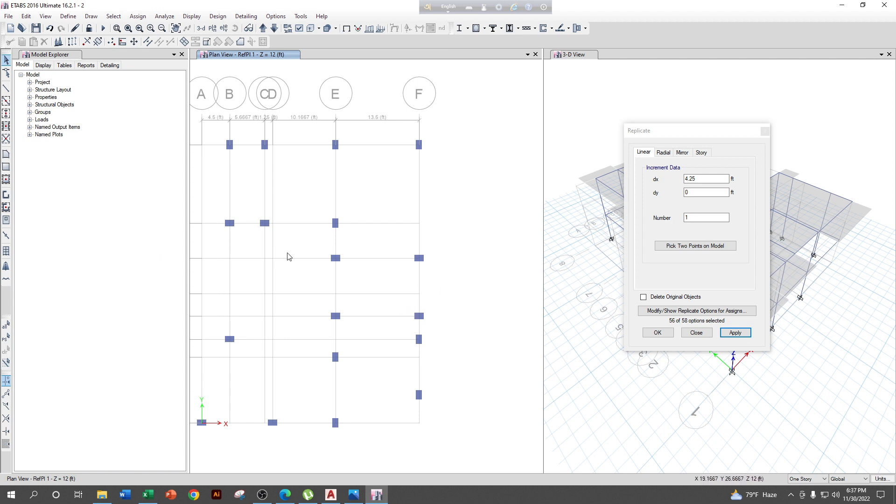
pyautogui.click(6, 88)
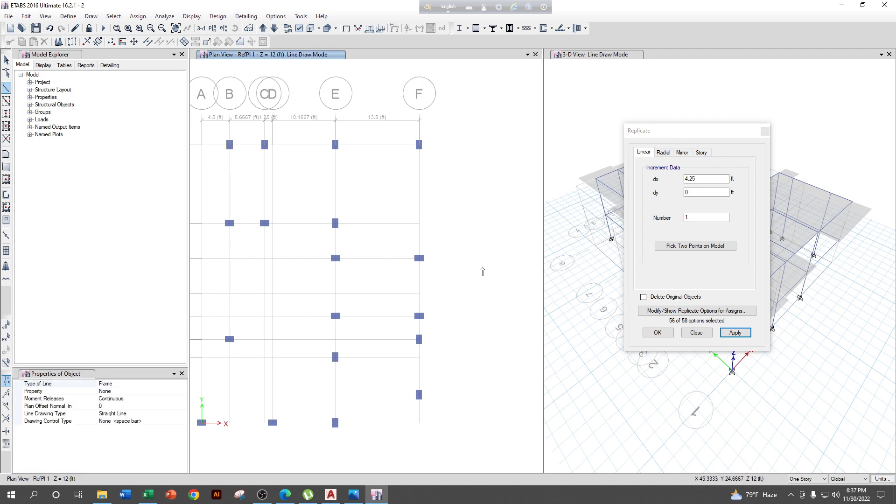
pyautogui.scroll(3, 419, 271)
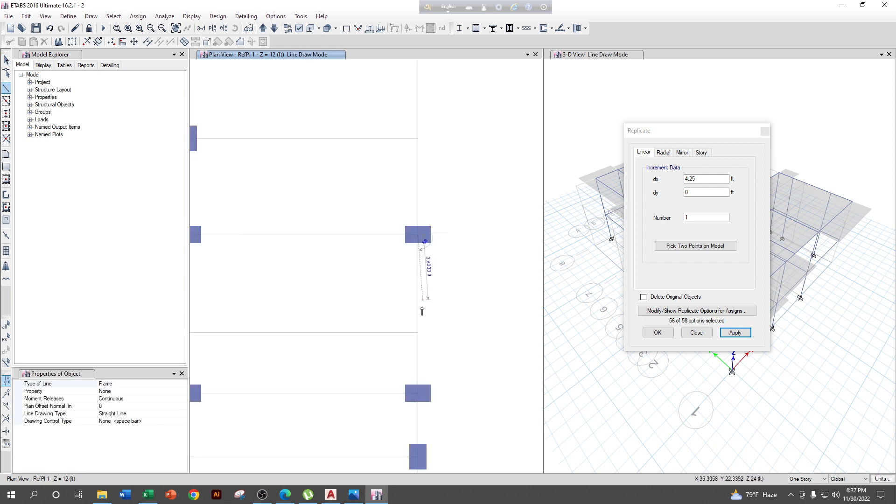
pyautogui.click(417, 393)
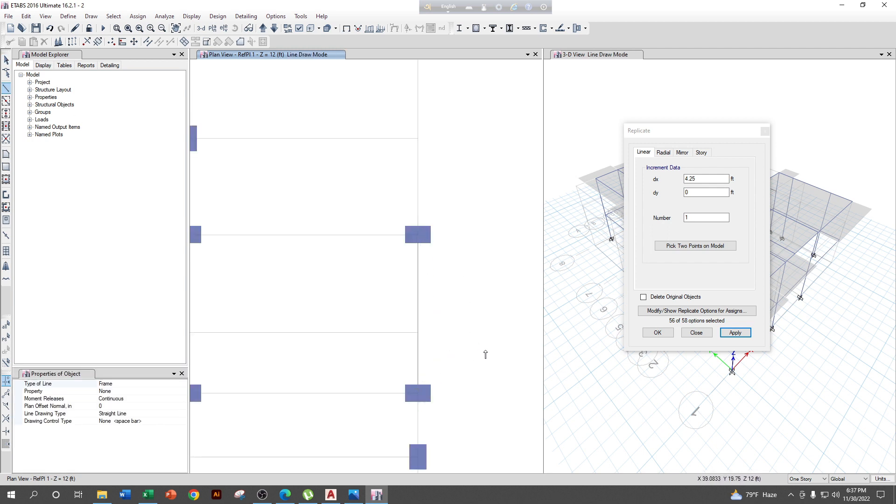
pyautogui.scroll(-3, 485, 355)
pyautogui.press('Escape')
pyautogui.click(7, 60)
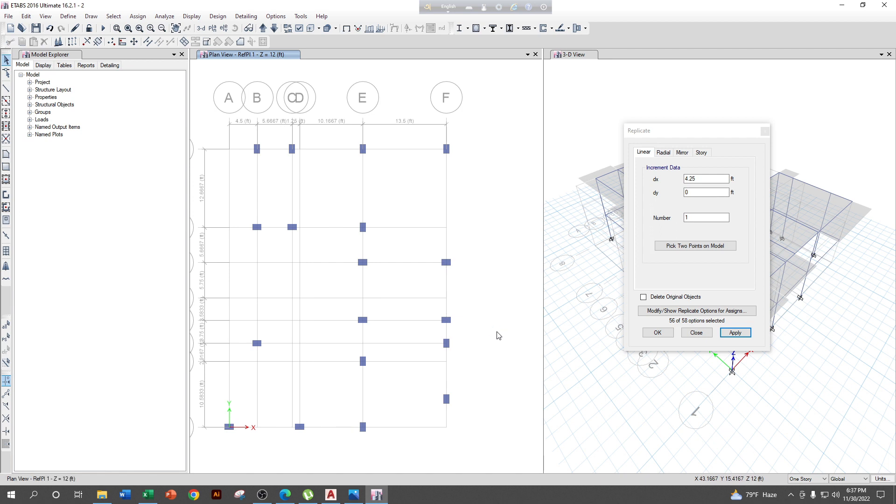
# Define a frame section named Landing Beam 12x18 as a copy of Beam 12 by 18 for Y direction
pyautogui.click(68, 16)
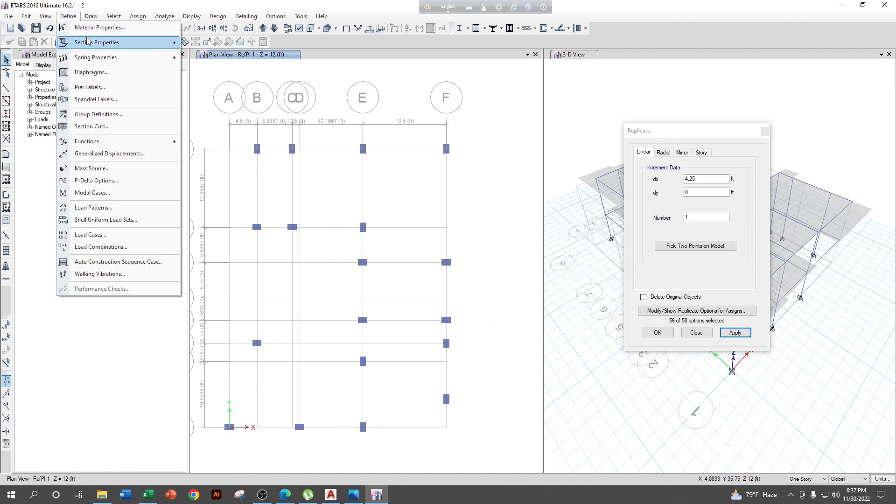
pyautogui.moveTo(87, 42)
pyautogui.click(212, 43)
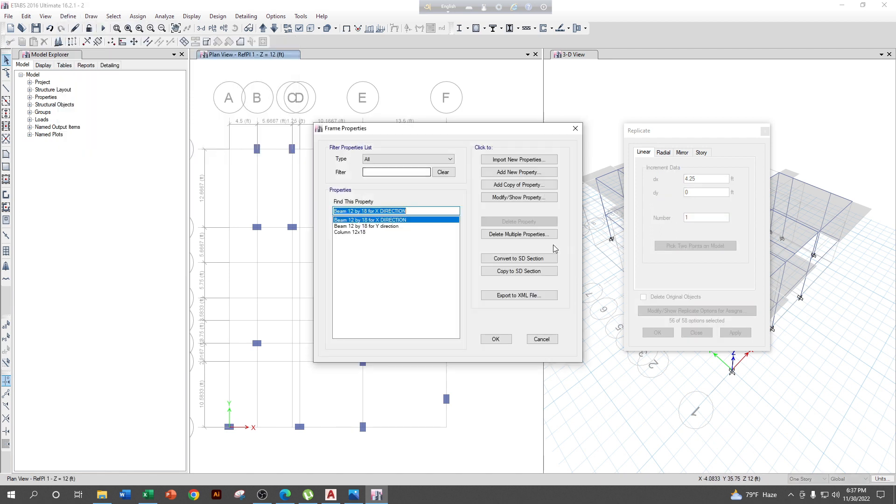
pyautogui.click(383, 227)
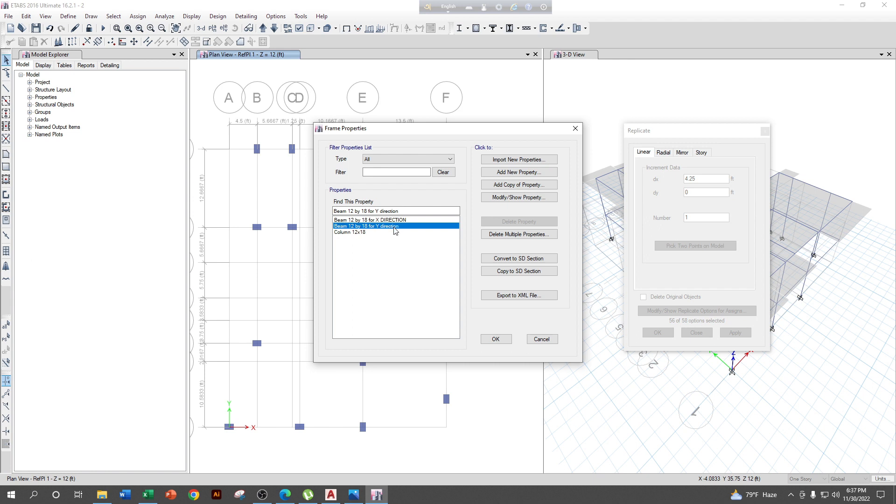
pyautogui.click(530, 186)
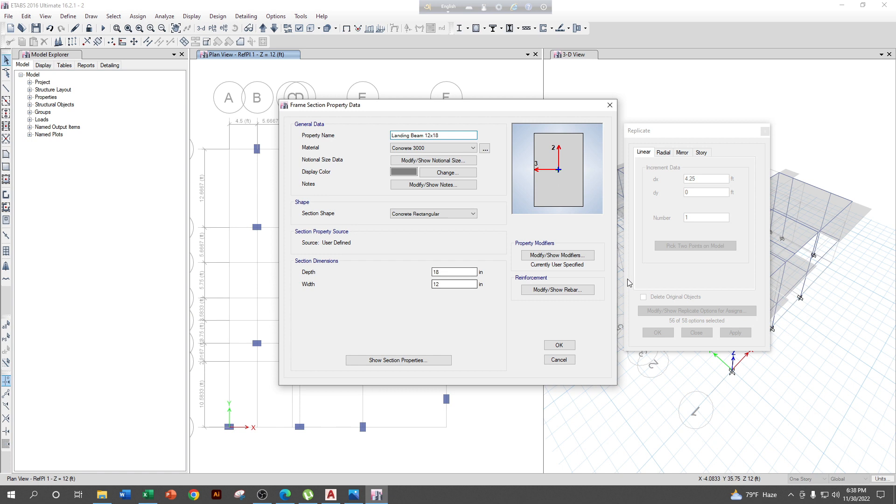
pyautogui.click(559, 345)
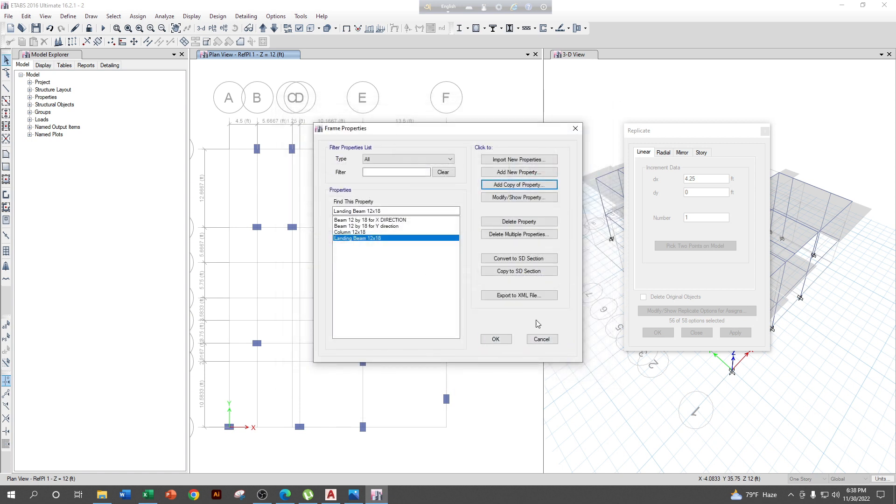
pyautogui.click(502, 341)
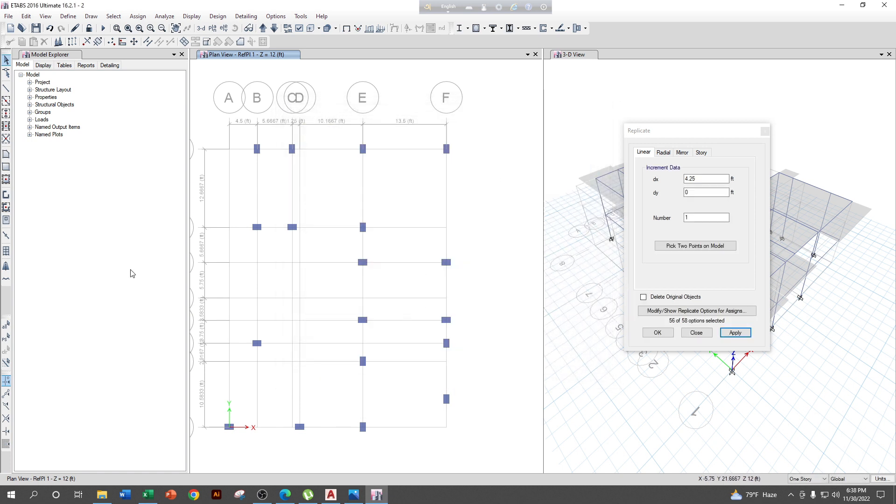
# Draw a frame with the Landing Beam 12x18 section on grid F from grid 6 to grid 4
pyautogui.click(6, 88)
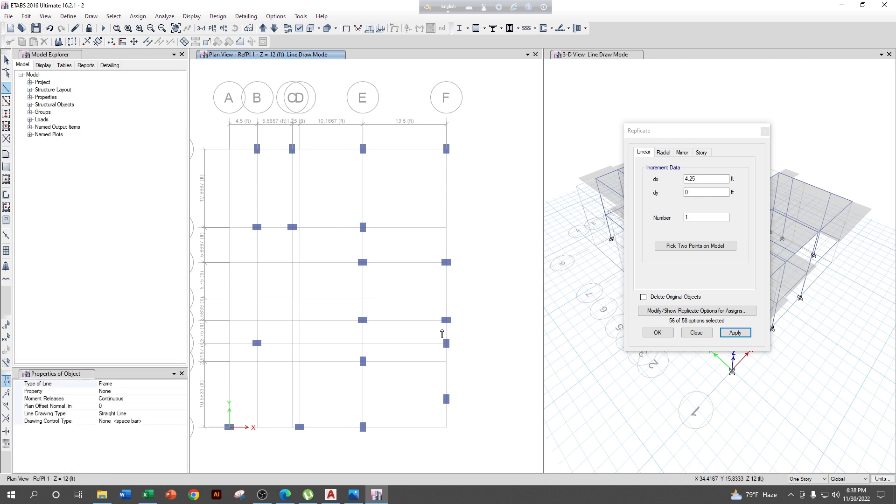
pyautogui.moveTo(284, 361); pyautogui.dragTo(293, 334, button='middle')
pyautogui.click(151, 392)
pyautogui.click(184, 391)
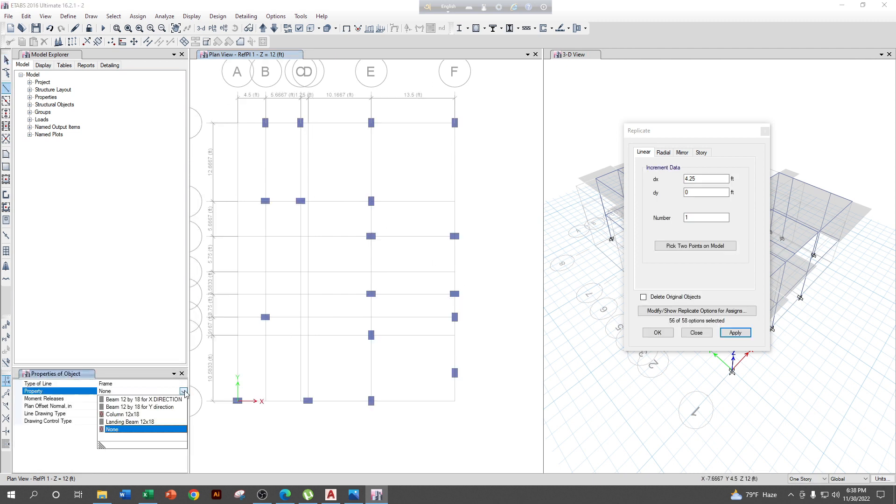
pyautogui.click(127, 415)
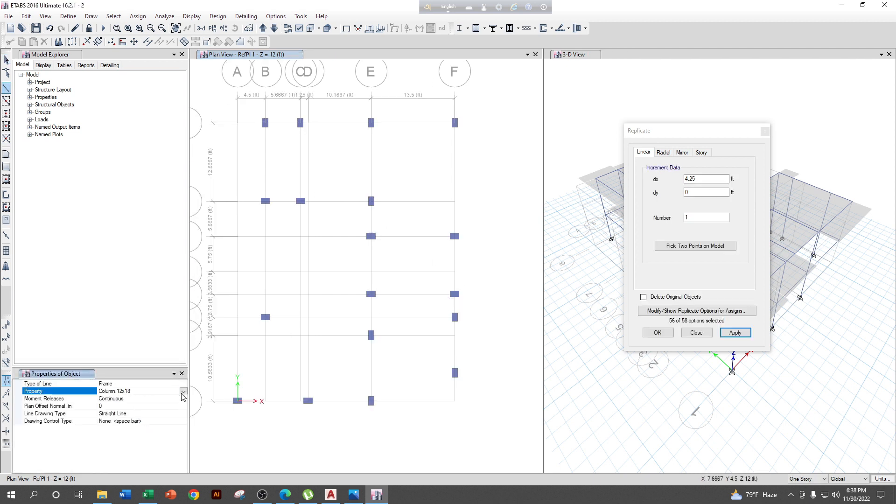
pyautogui.click(182, 394)
pyautogui.click(135, 422)
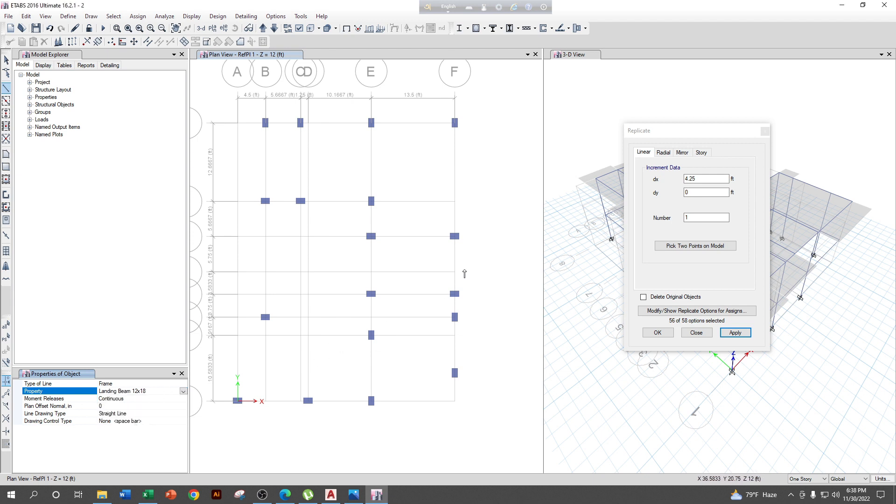
pyautogui.scroll(3, 443, 254)
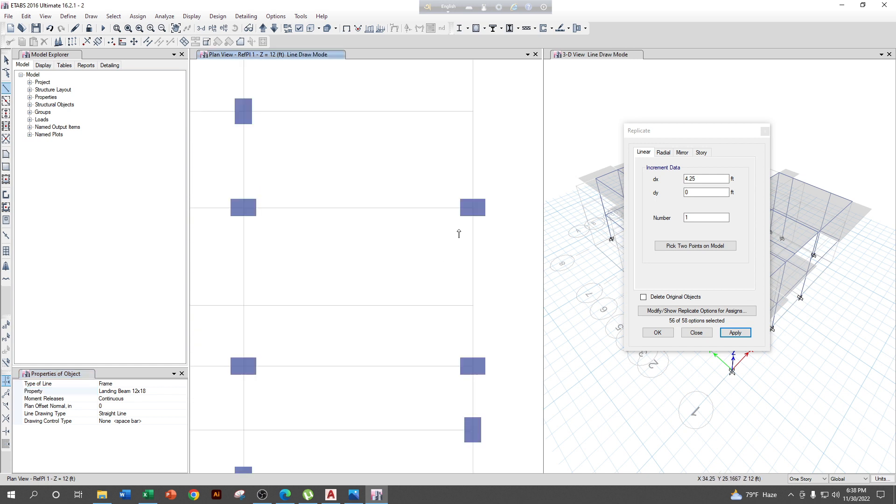
pyautogui.click(472, 210)
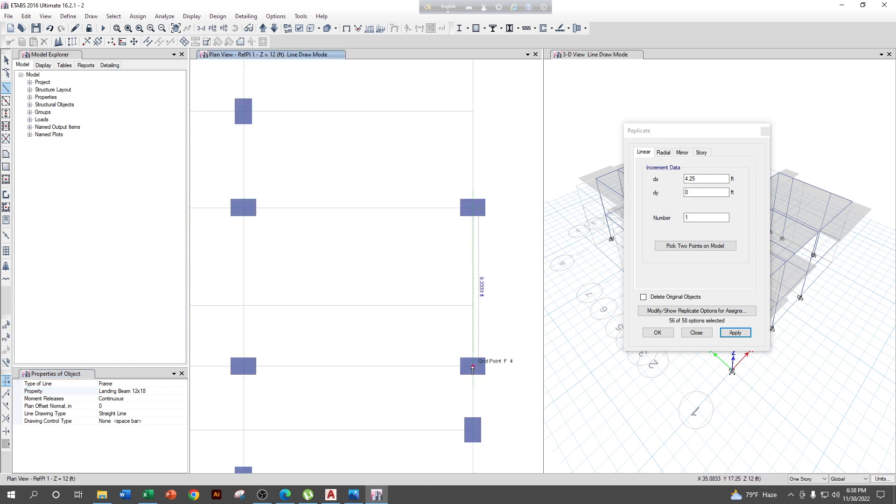
pyautogui.click(472, 367)
pyautogui.press('Escape')
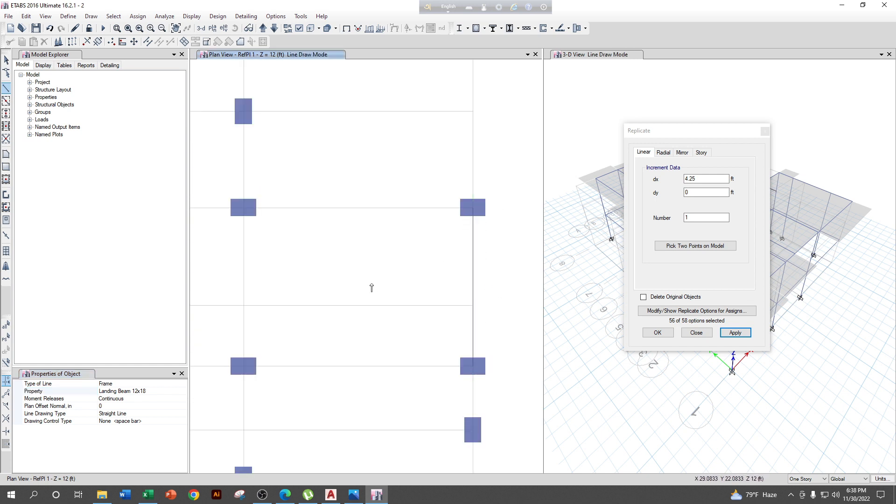
pyautogui.scroll(-3, 421, 282)
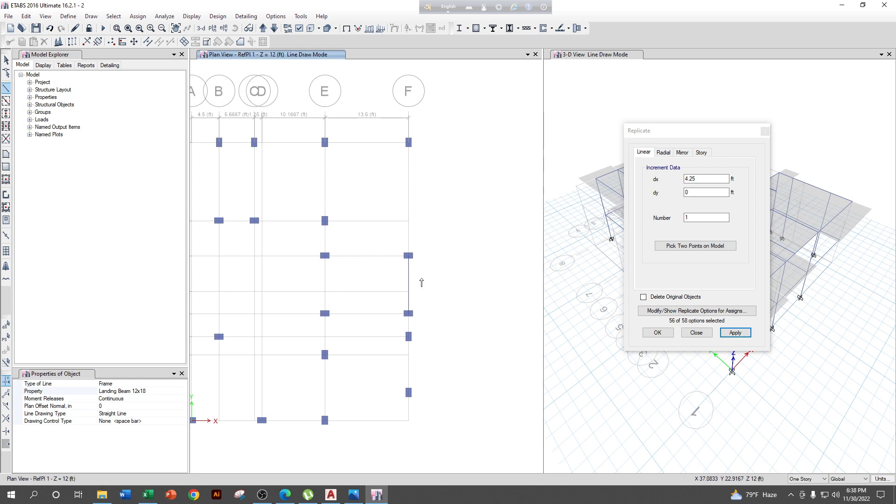
# Replicate the grid F landing beam once with dx 2.5 ft and dy 0
pyautogui.click(7, 60)
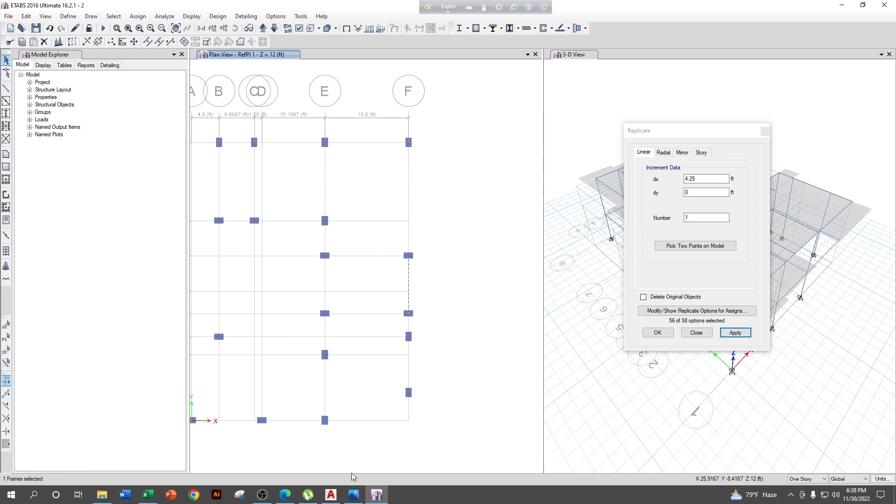
pyautogui.click(332, 495)
pyautogui.click(337, 501)
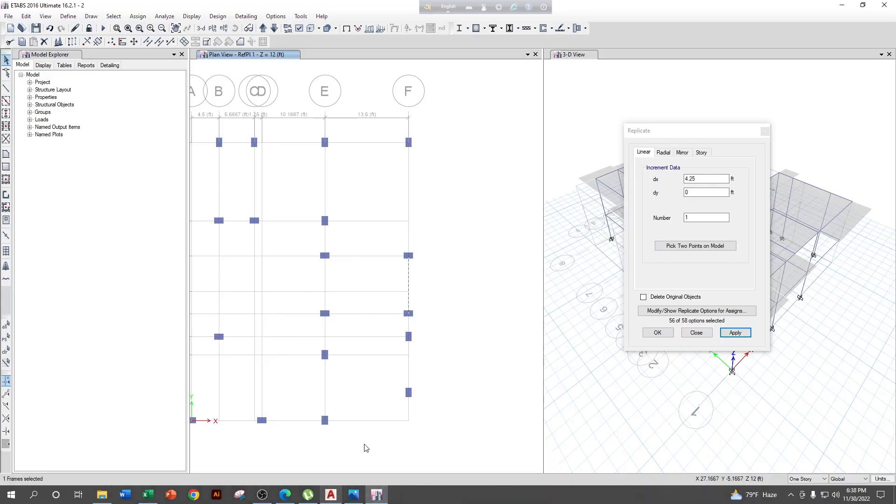
pyautogui.click(708, 176)
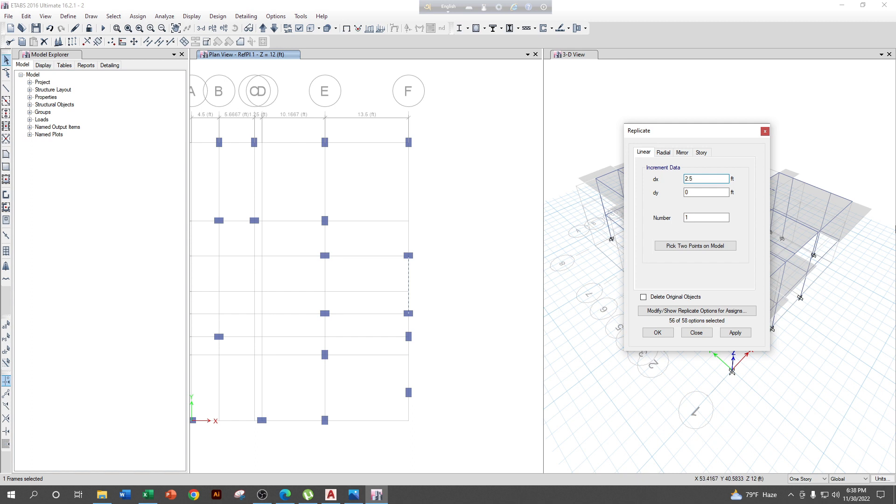
pyautogui.click(734, 333)
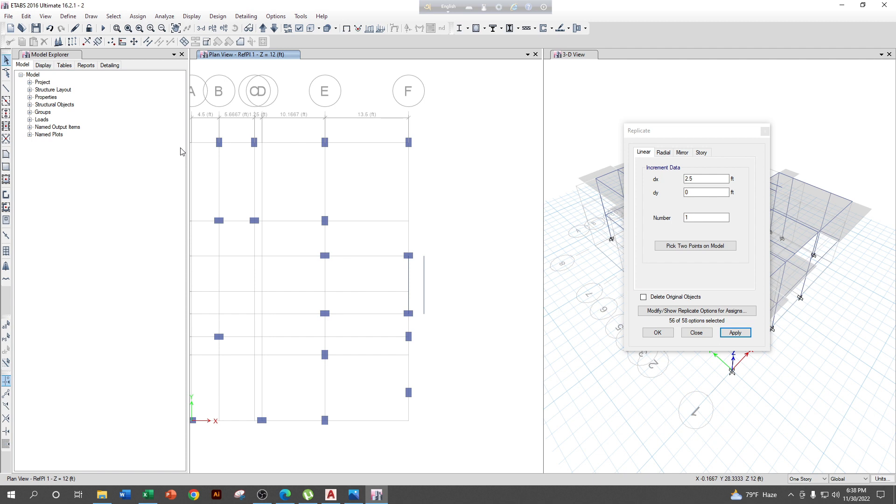
# Select the offset landing beam, switch to AutoCAD, and add a horizontal dimension from the stair flight's end to the landing's outer wall corner near grid 6
pyautogui.click(423, 281)
pyautogui.moveTo(430, 297); pyautogui.dragTo(480, 276, button='middle')
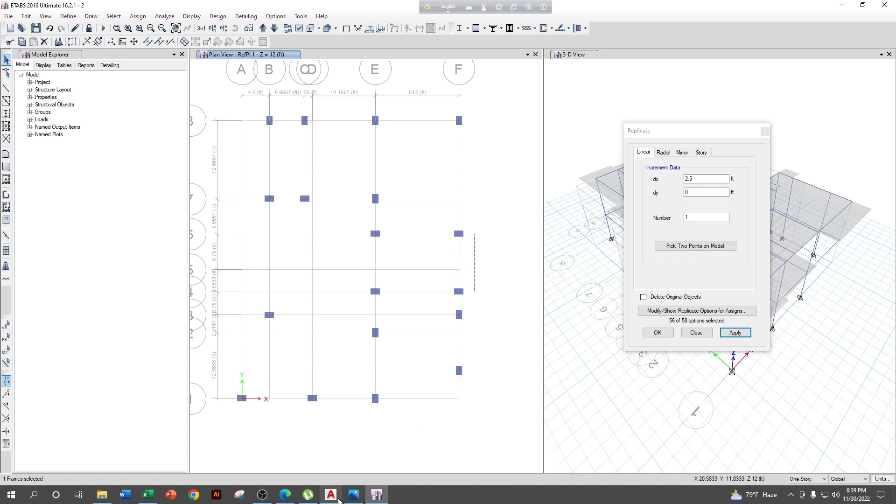
pyautogui.click(330, 495)
pyautogui.click(293, 31)
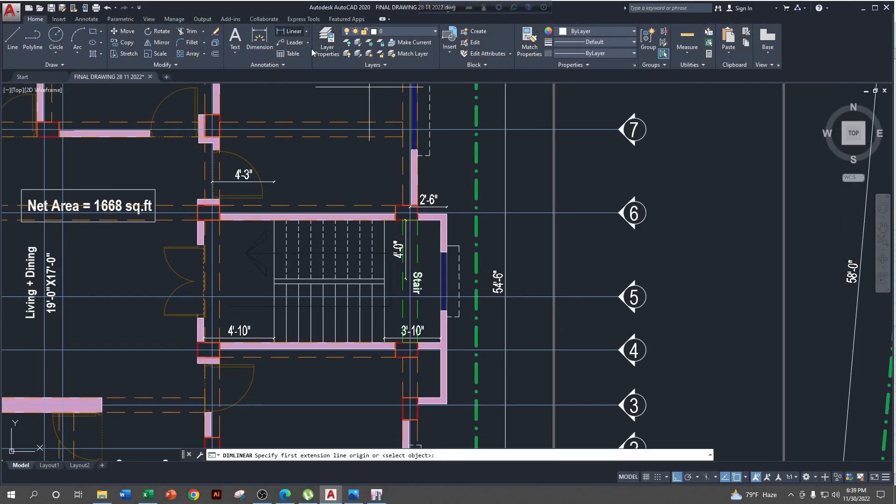
pyautogui.scroll(2, 461, 216)
pyautogui.click(437, 212)
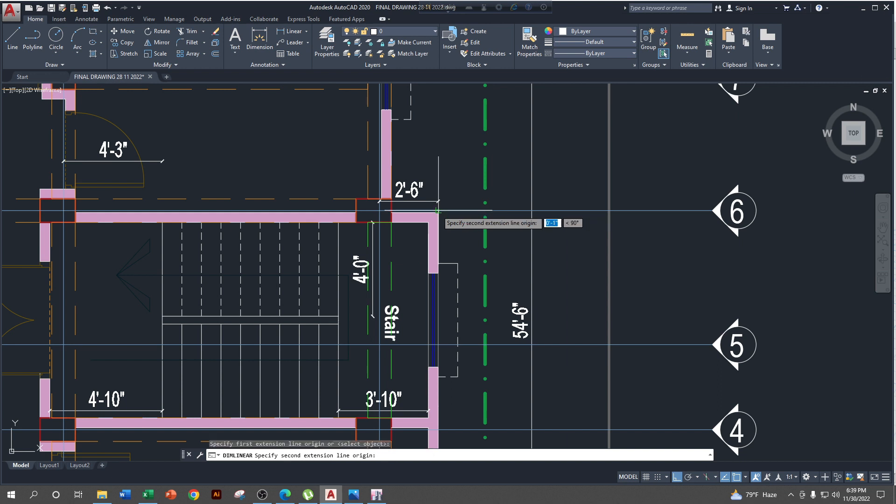
pyautogui.click(338, 223)
pyautogui.click(428, 158)
pyautogui.scroll(-1, 428, 164)
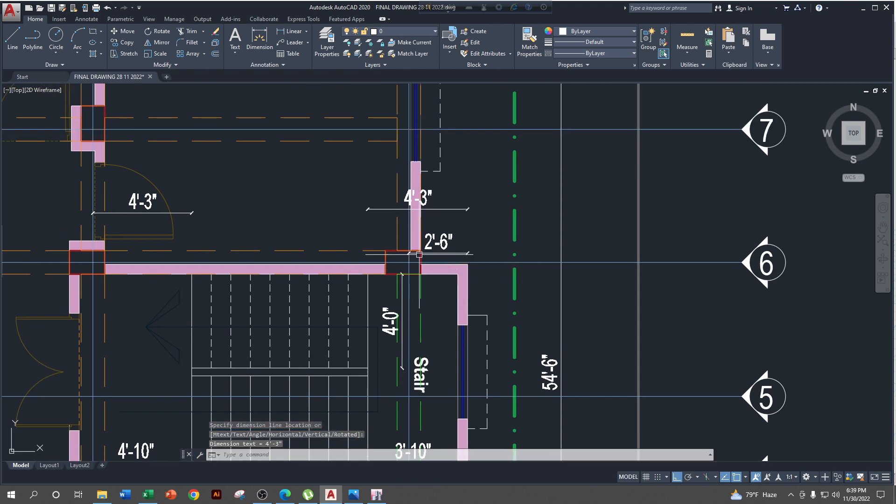
# Switch back to ETABS and replicate the selected offset beam once with dx -4'3 and dy 0
pyautogui.click(863, 8)
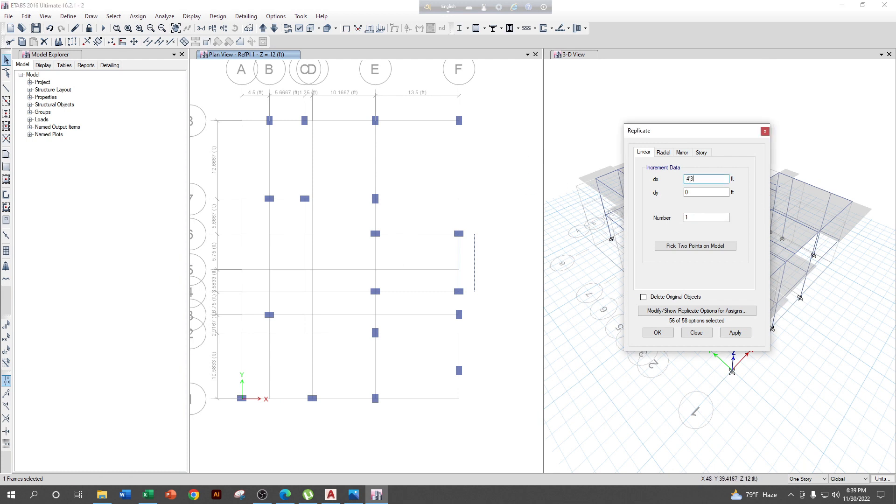
pyautogui.write('-')
pyautogui.click(735, 332)
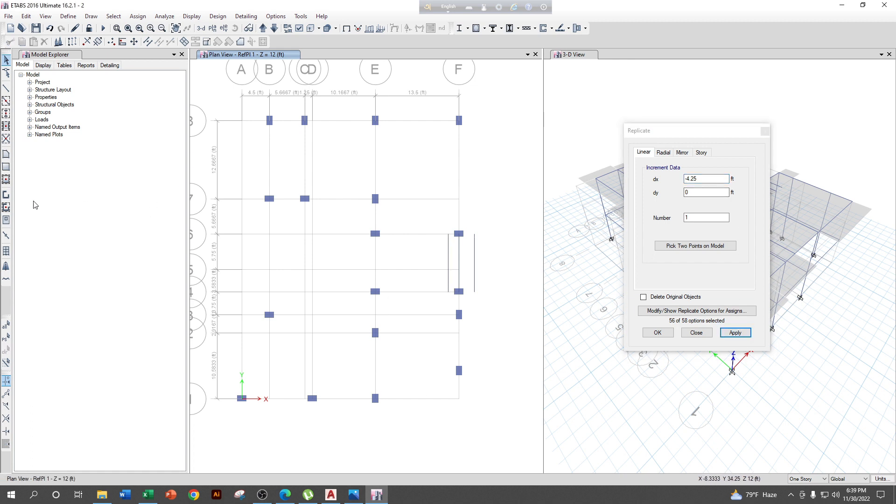
# Draw a floor area with the landing slab 6 inch property between the two replicated beams, from grid 6 to grid 4
pyautogui.click(5, 156)
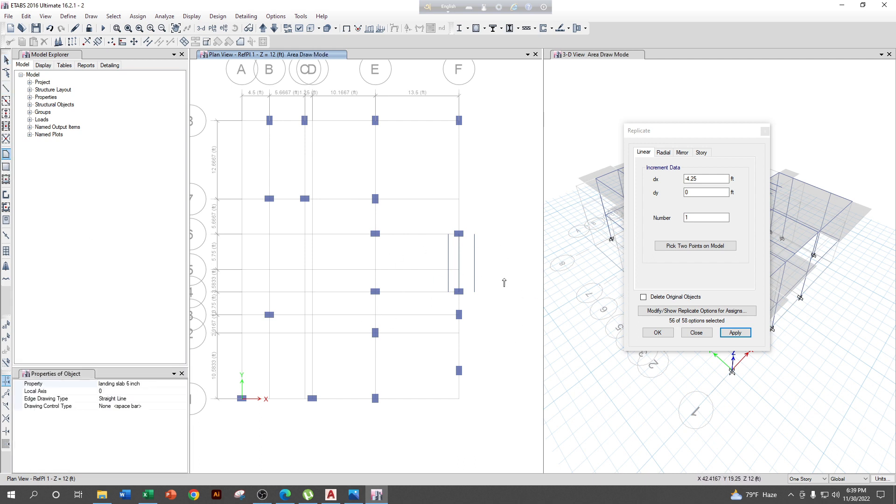
pyautogui.scroll(3, 494, 272)
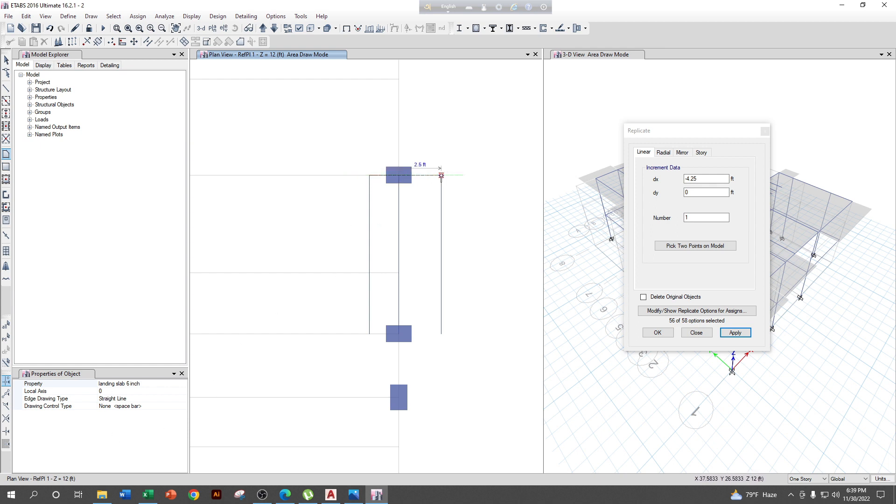
pyautogui.click(441, 176)
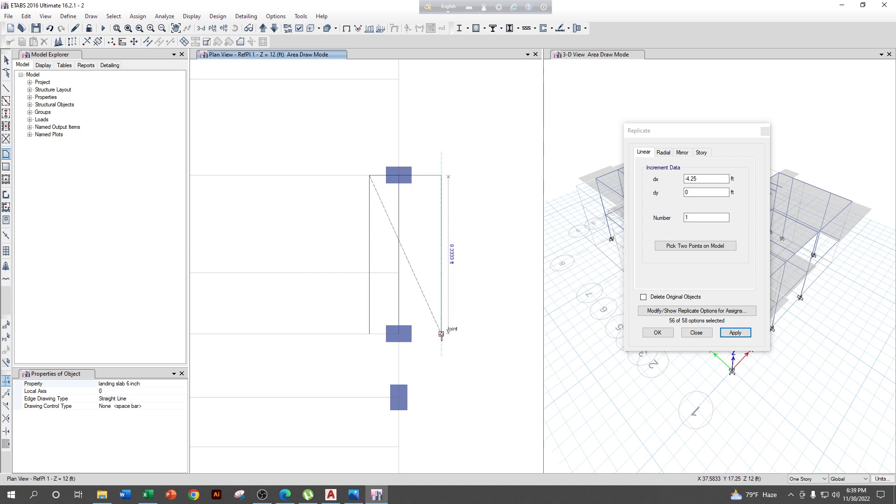
pyautogui.click(441, 335)
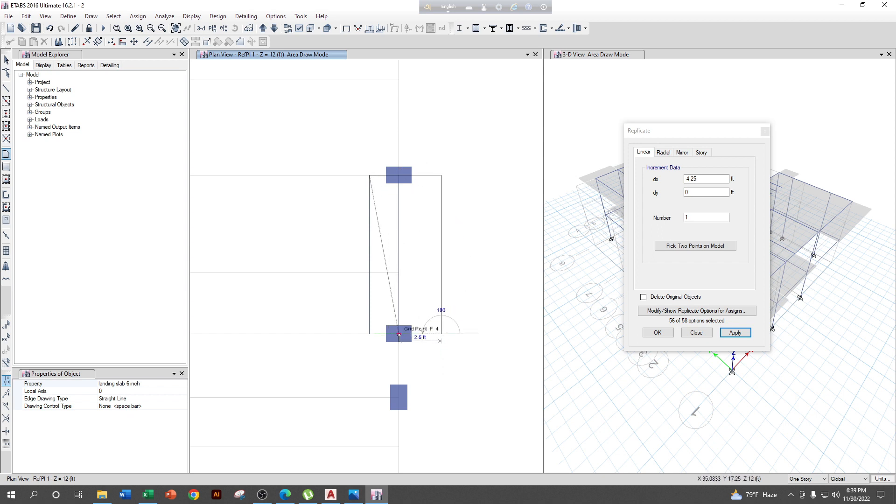
pyautogui.doubleClick(370, 335)
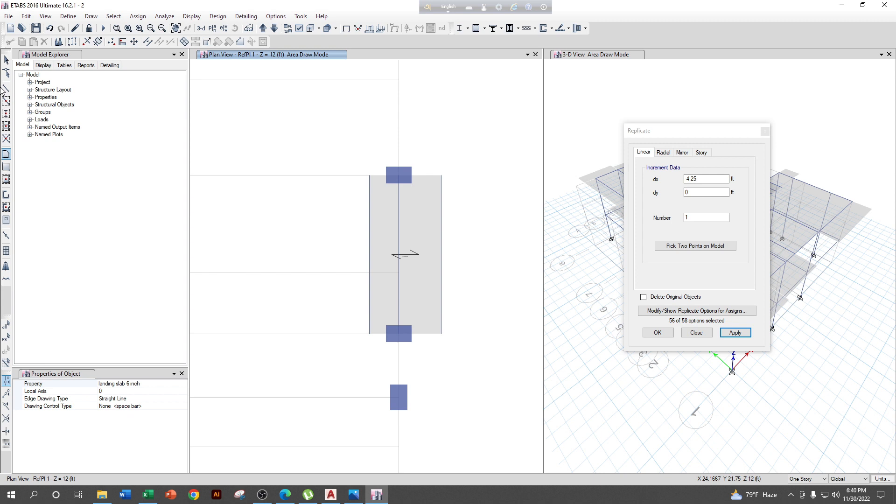
pyautogui.moveTo(7, 51); pyautogui.dragTo(6, 54)
pyautogui.click(7, 64)
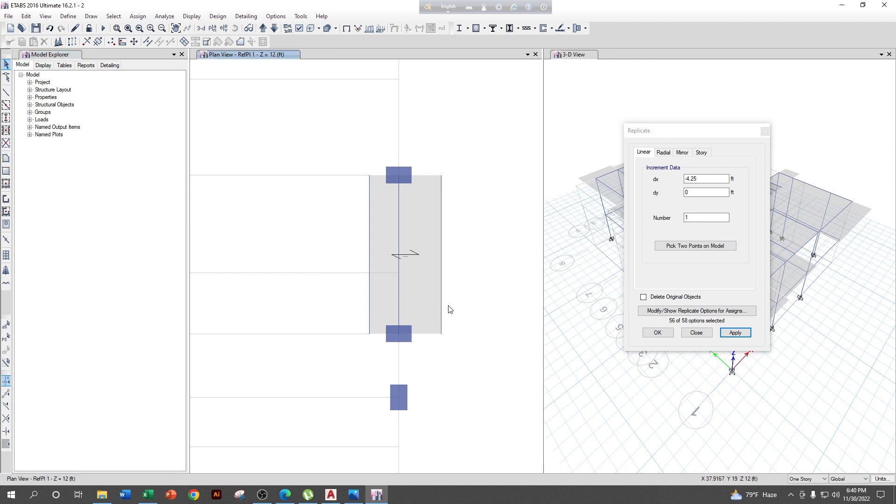
# Delete the two replicated beams on the outer and inner edges of the landing slab, keeping the beam on grid F
pyautogui.click(443, 278)
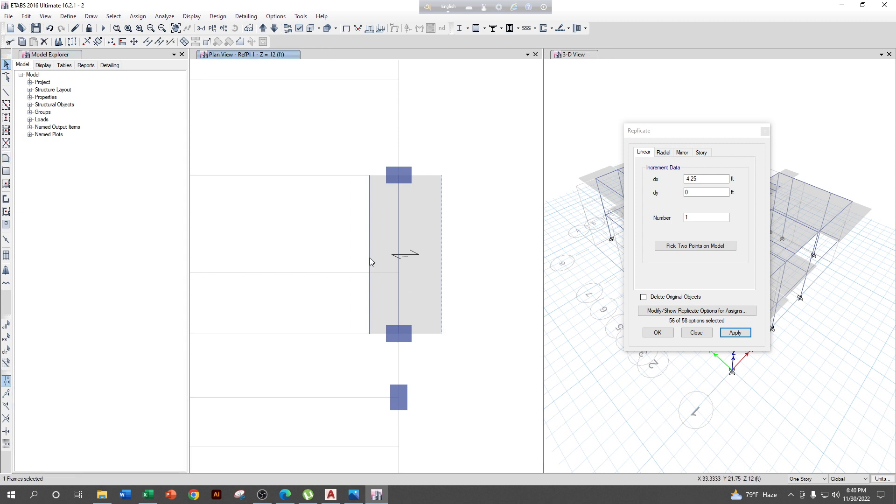
pyautogui.press('Delete')
pyautogui.scroll(-5, 441, 246)
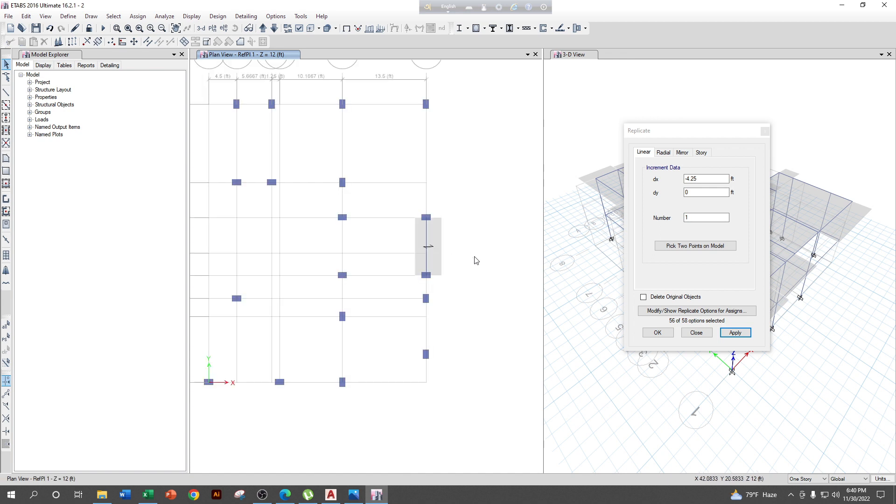
# Replicate the Story1 landing slab beside grid E, between grids 6 and 4, to Story2
pyautogui.scroll(-3, 499, 250)
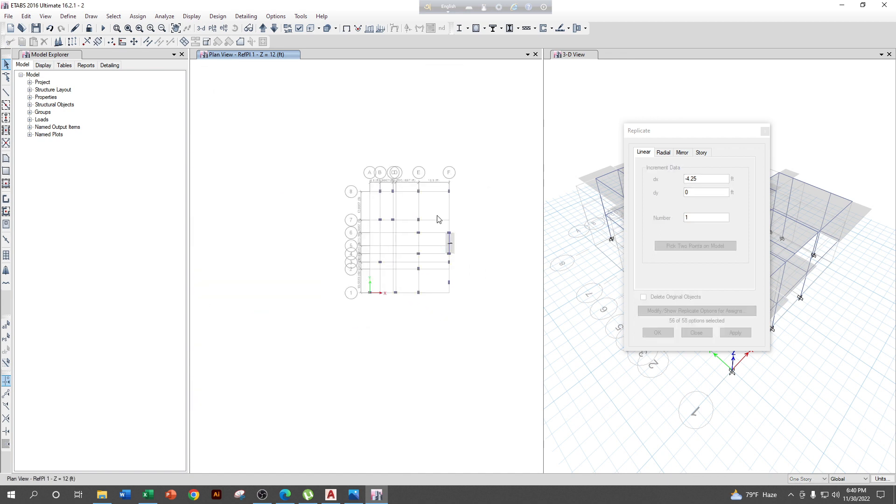
pyautogui.click(263, 28)
pyautogui.scroll(4, 447, 236)
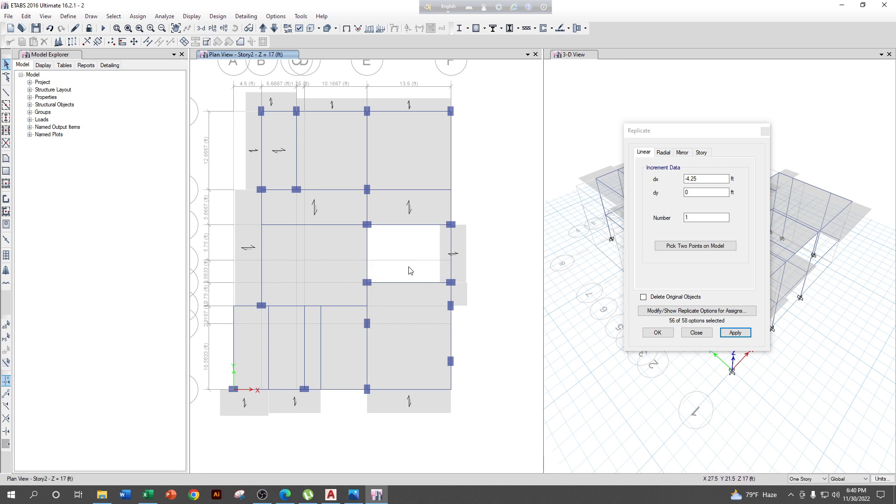
pyautogui.click(274, 29)
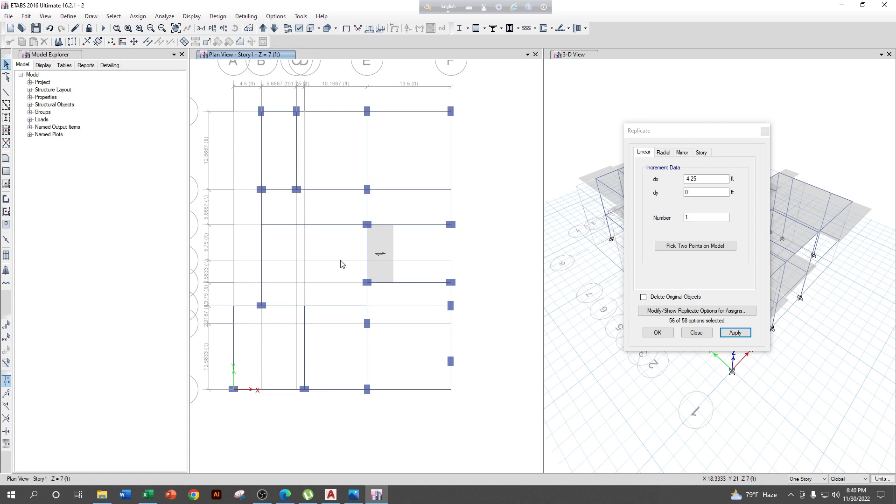
pyautogui.click(374, 251)
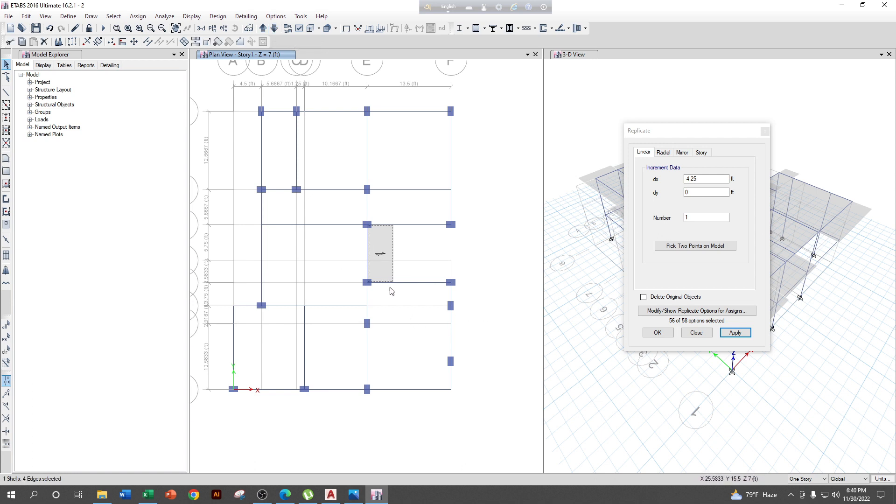
pyautogui.rightClick(386, 261)
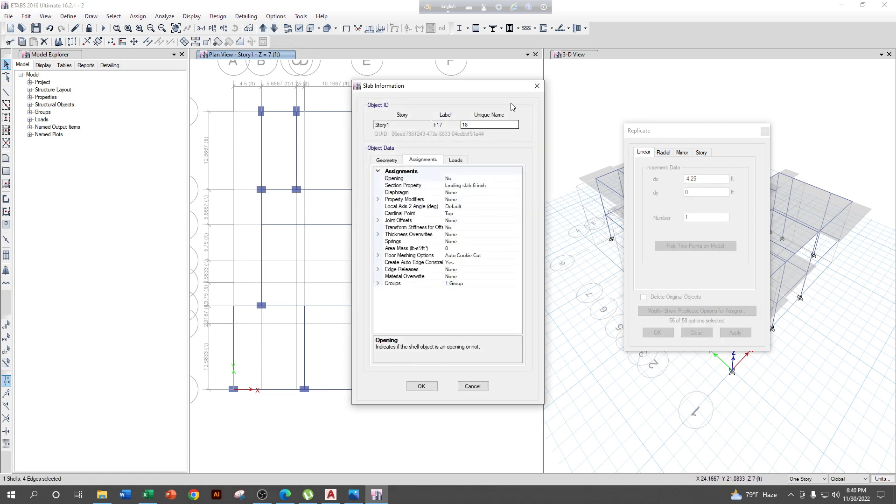
pyautogui.click(536, 86)
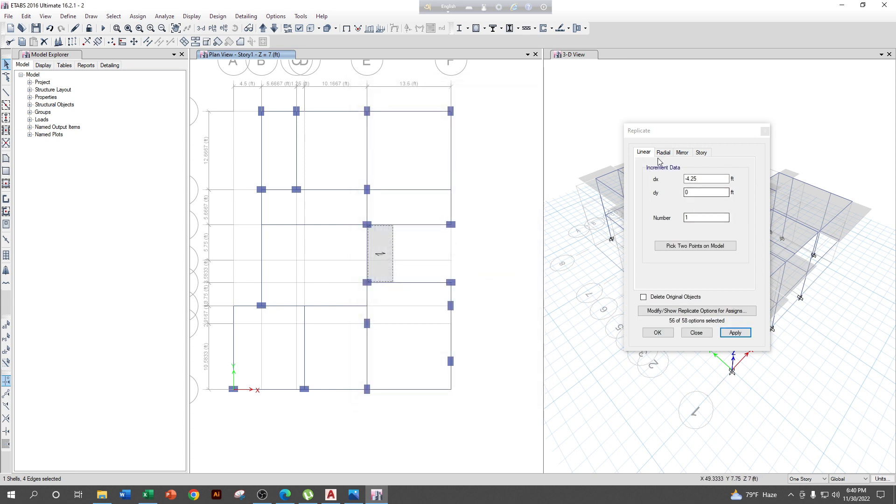
pyautogui.click(705, 153)
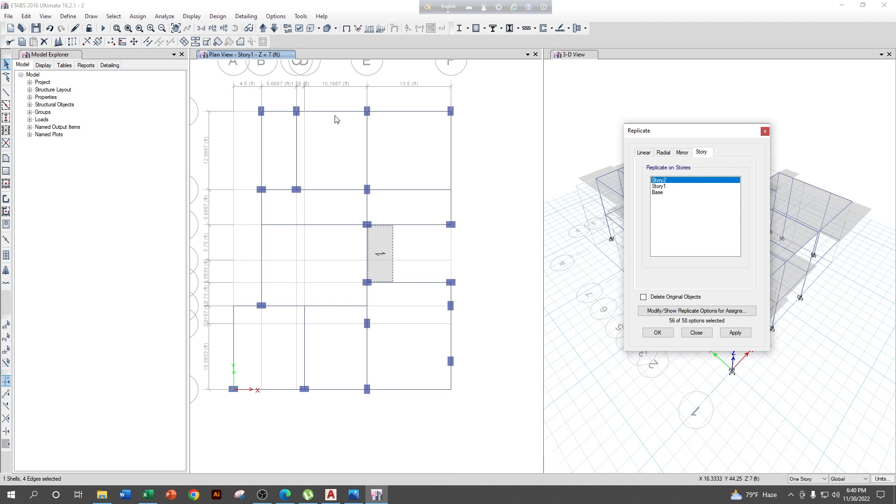
pyautogui.click(735, 332)
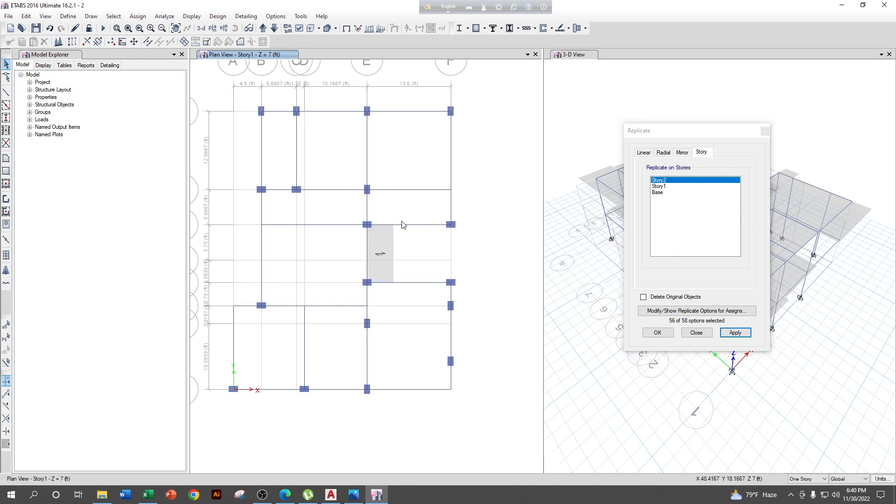
pyautogui.click(262, 28)
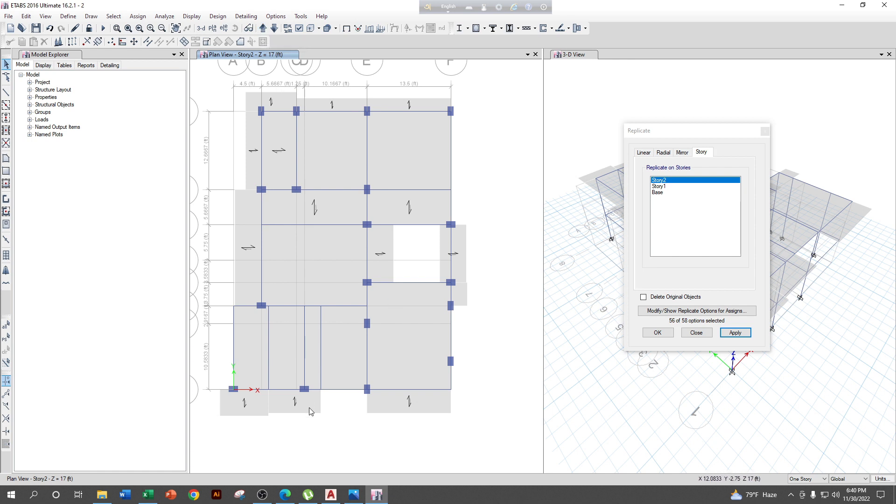
pyautogui.scroll(3, 471, 273)
pyautogui.scroll(-3, 471, 275)
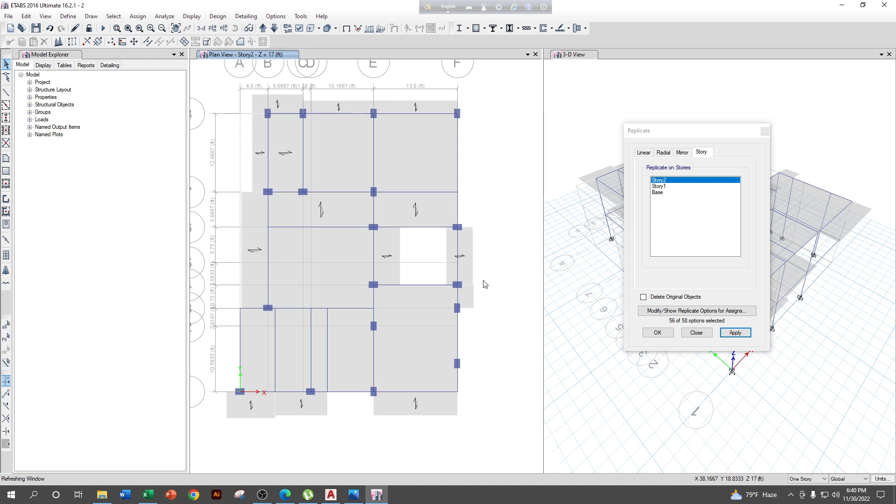
# Divide the Story1 landing slab beside grid E into 1 by 2 areas
pyautogui.click(275, 28)
pyautogui.click(386, 273)
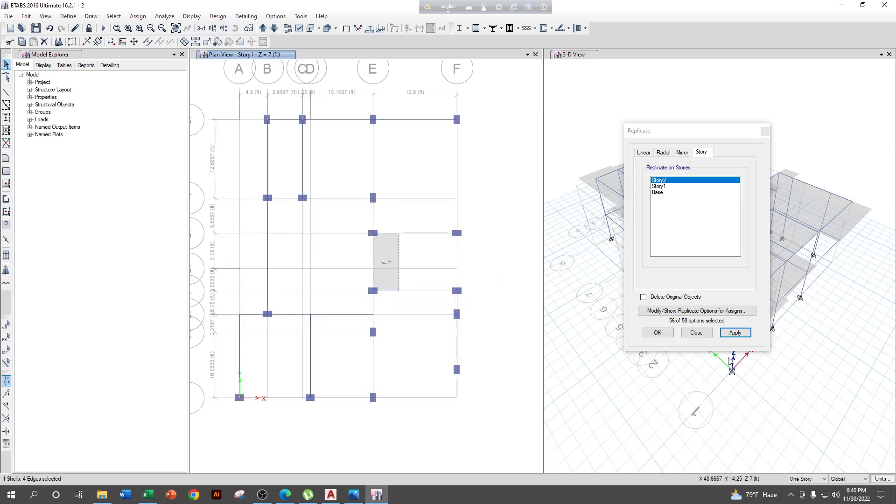
pyautogui.click(657, 332)
pyautogui.click(382, 250)
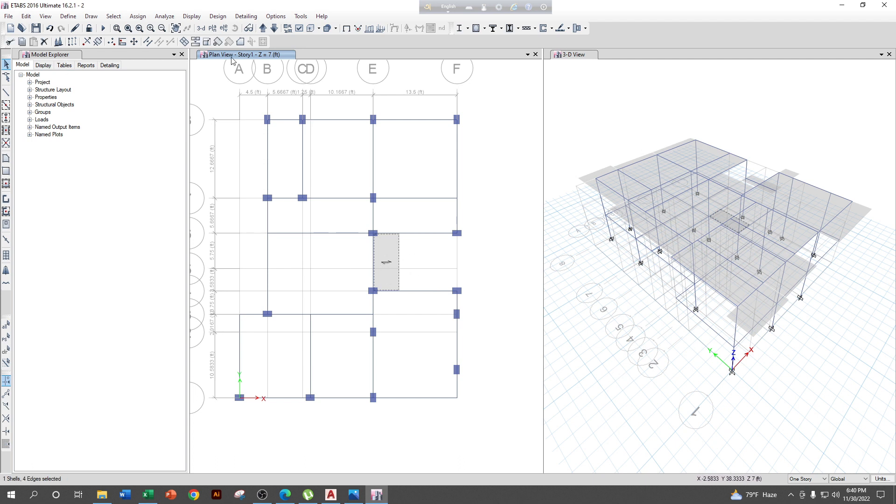
pyautogui.click(184, 42)
pyautogui.moveTo(480, 176); pyautogui.dragTo(746, 121)
pyautogui.click(720, 184)
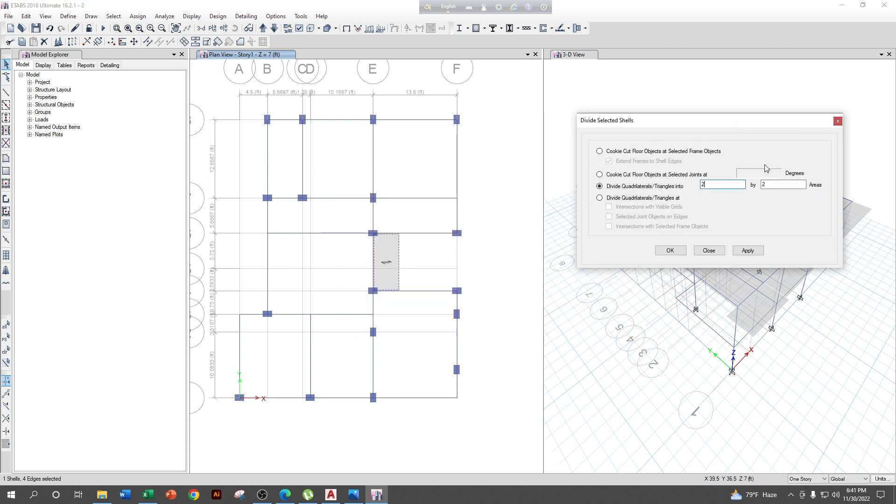
pyautogui.press('BackSpace')
pyautogui.write('1')
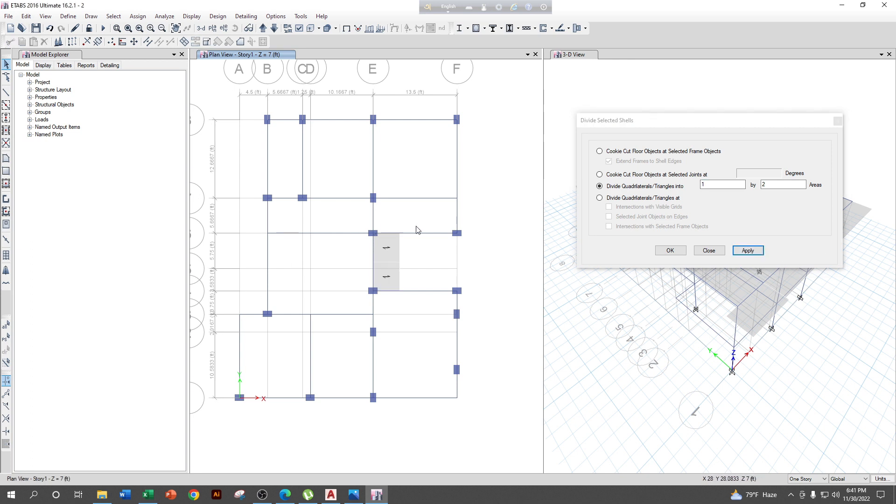
pyautogui.click(384, 255)
# Try to divide the grid F landing slab on RefPl 1 into 1 by 2 areas
pyautogui.click(264, 29)
pyautogui.click(464, 273)
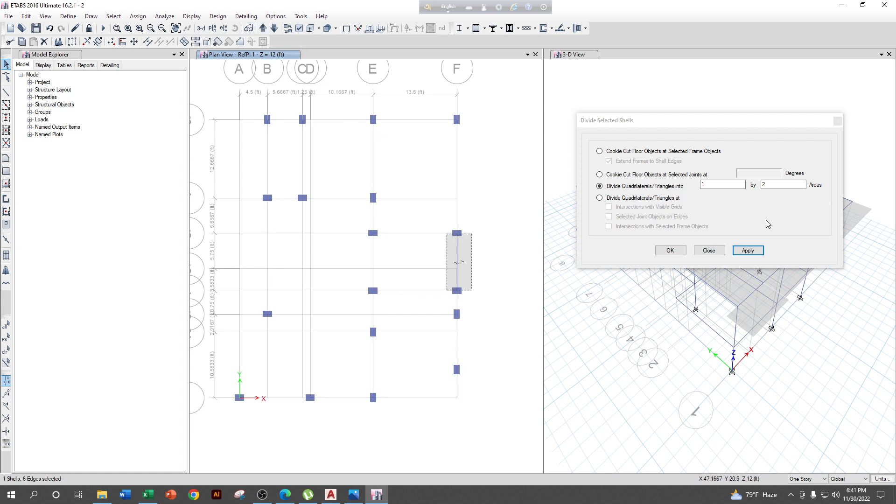
pyautogui.click(745, 251)
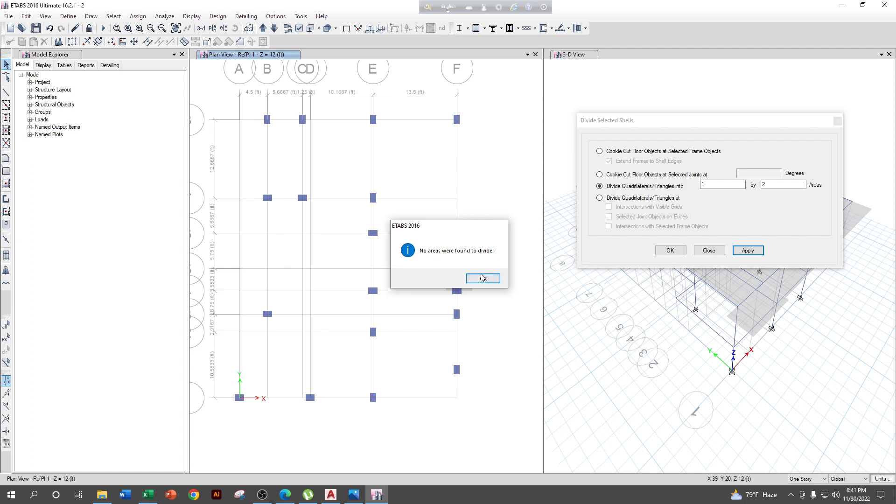
pyautogui.click(481, 277)
pyautogui.click(746, 250)
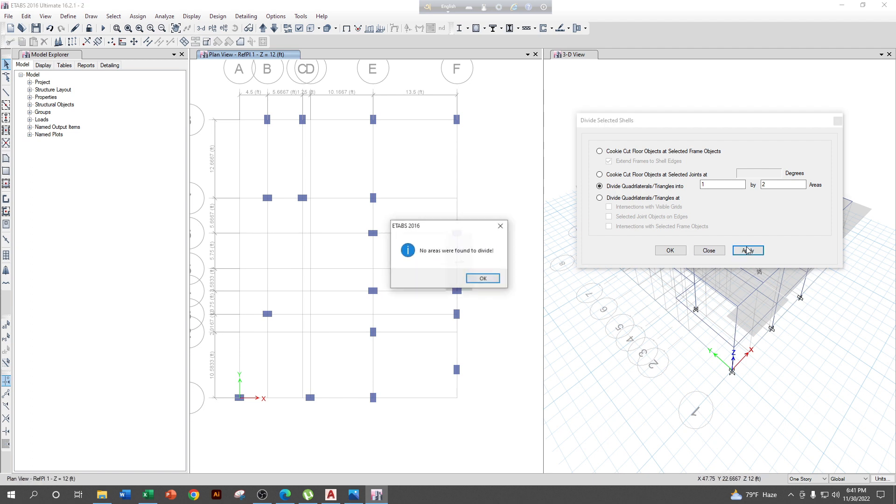
pyautogui.click(483, 279)
pyautogui.scroll(3, 485, 271)
pyautogui.click(434, 233)
pyautogui.click(749, 251)
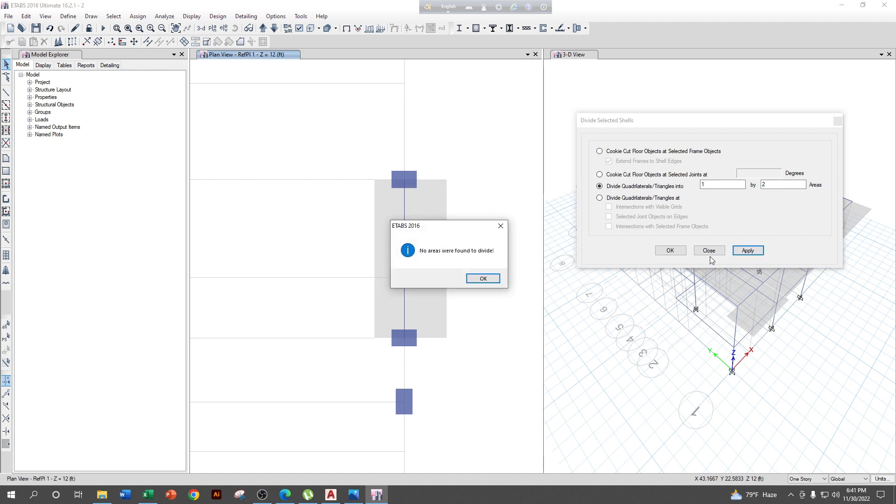
pyautogui.click(475, 281)
# Reselect the grid F landing slab and retry its division into 1 by 2 areas
pyautogui.click(429, 223)
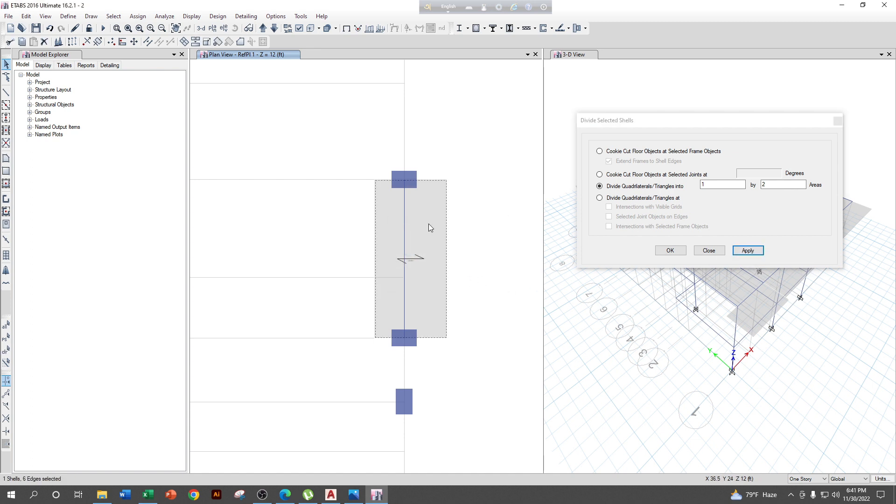
pyautogui.scroll(-3, 467, 241)
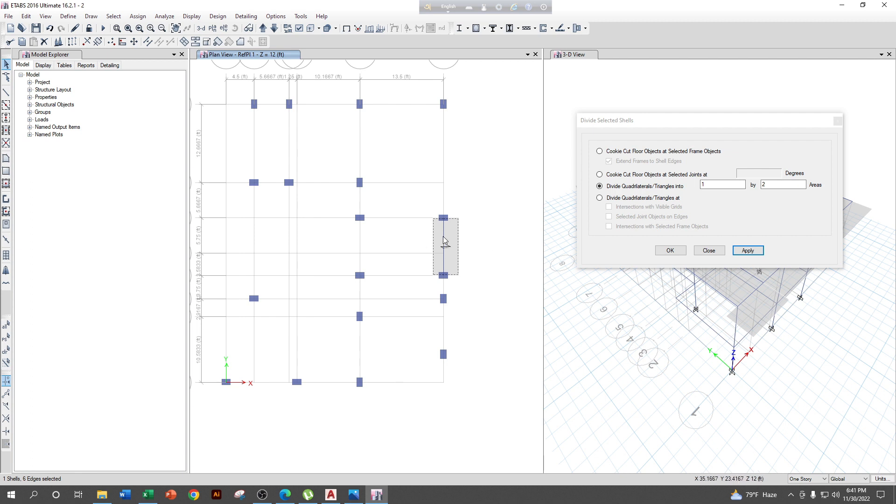
pyautogui.scroll(3, 438, 232)
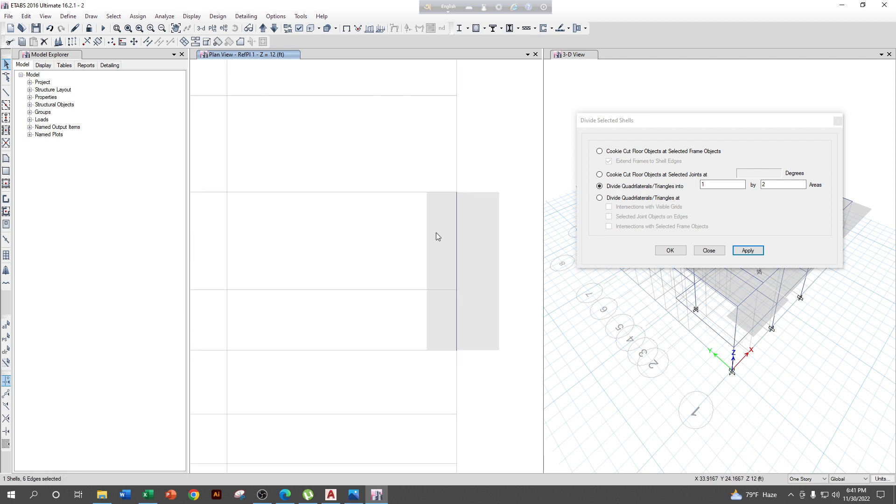
pyautogui.scroll(-3, 436, 232)
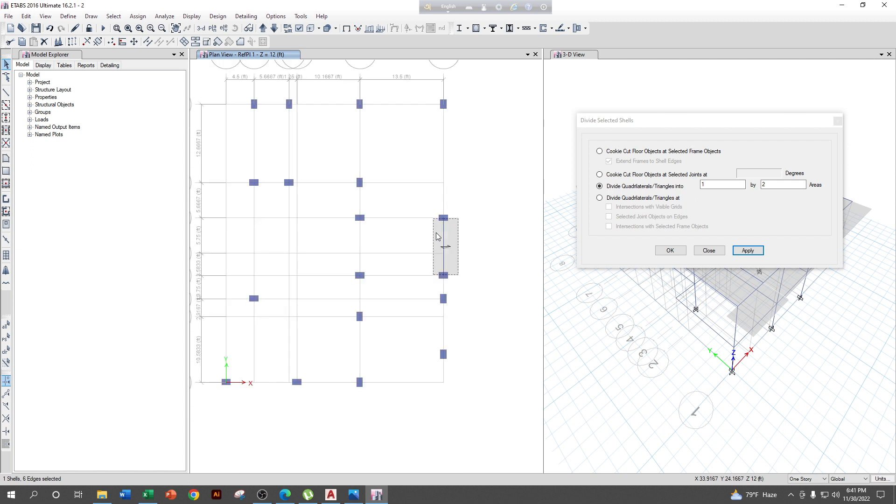
pyautogui.click(728, 186)
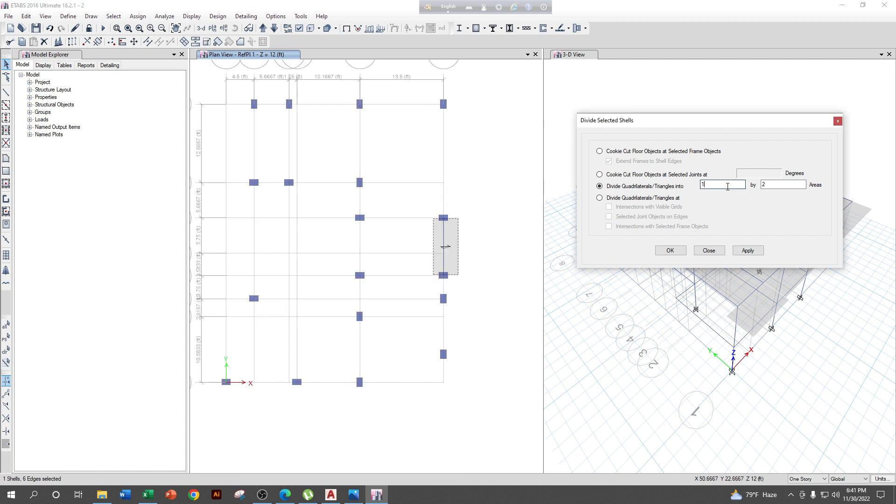
pyautogui.click(747, 251)
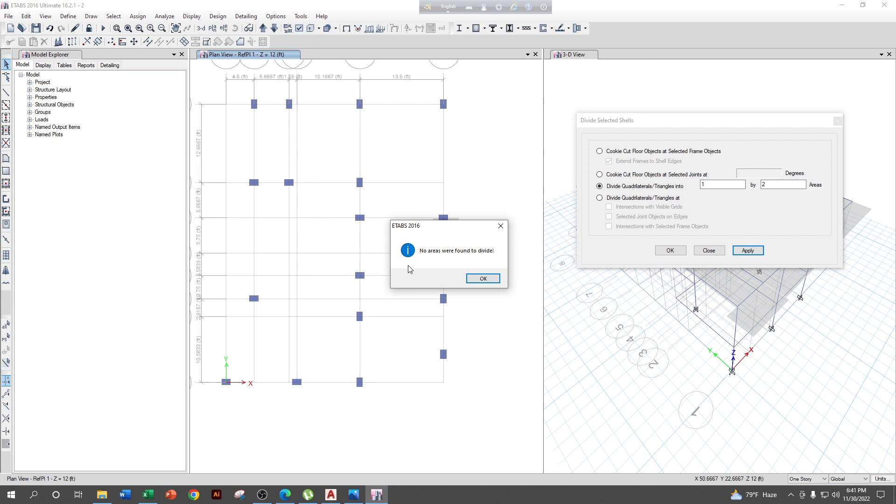
pyautogui.click(474, 279)
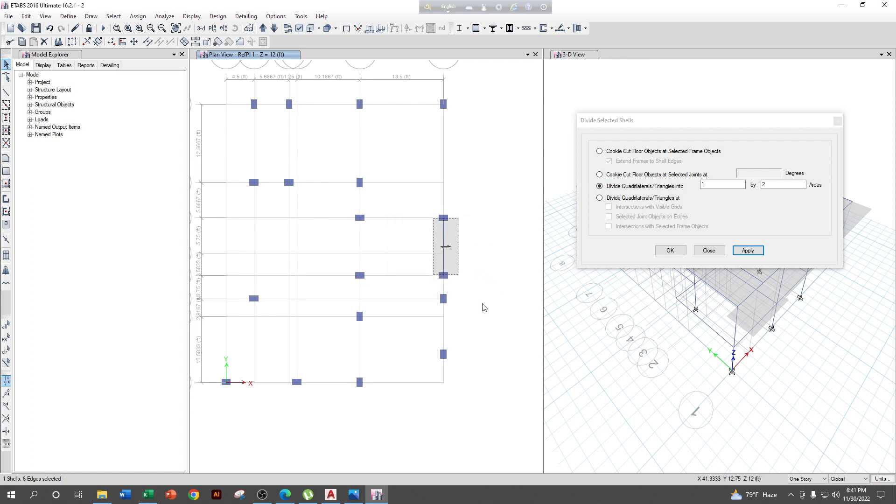
# Delete the undivided landing slab on grid F between grids 6 and 4, keeping the beam beneath it
pyautogui.scroll(3, 483, 306)
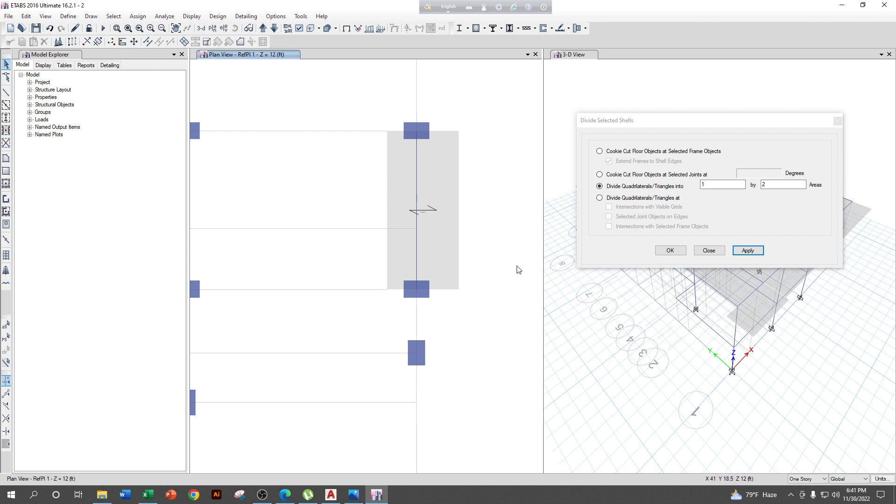
pyautogui.click(442, 201)
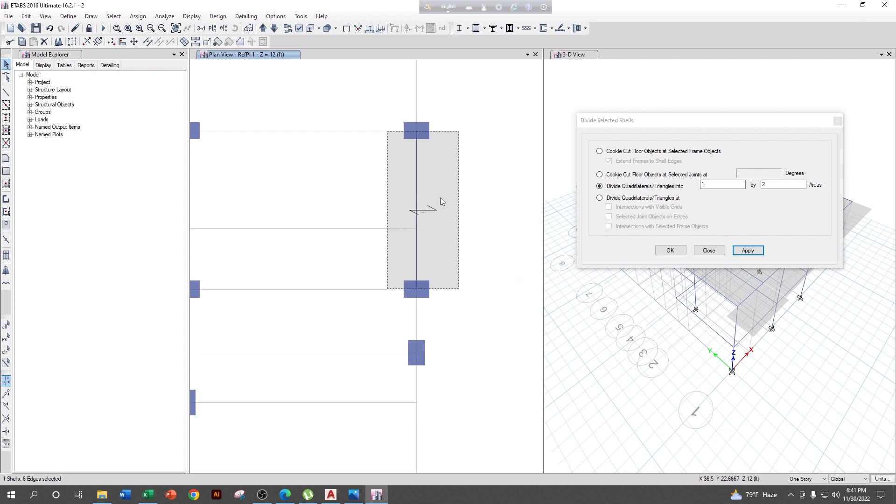
pyautogui.click(417, 196)
pyautogui.click(416, 195)
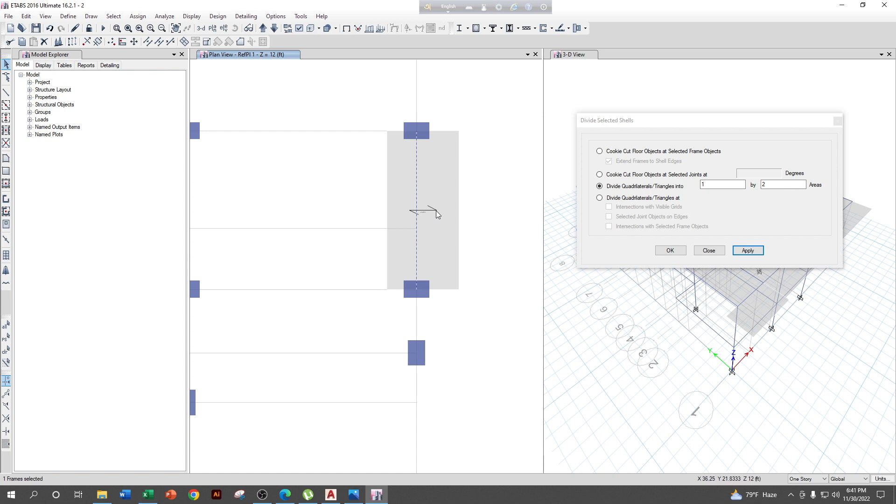
pyautogui.click(440, 200)
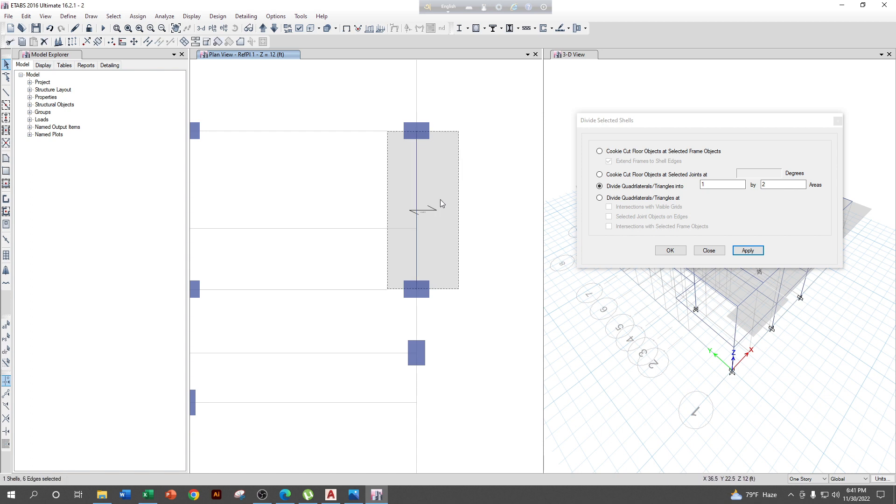
pyautogui.press('Delete')
# Check the landing's 2'-6" offset in the AutoCAD plan and replicate the grid F beam once with dx 2.5 ft and dy 0
pyautogui.click(417, 189)
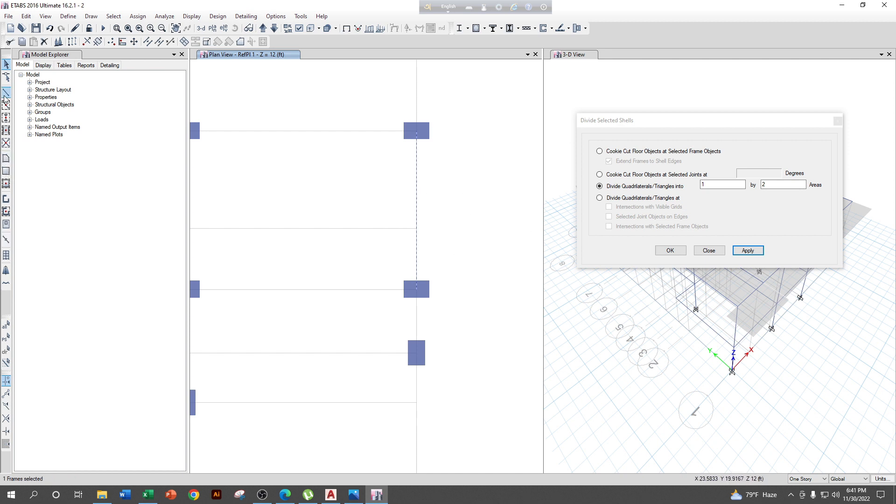
pyautogui.click(73, 42)
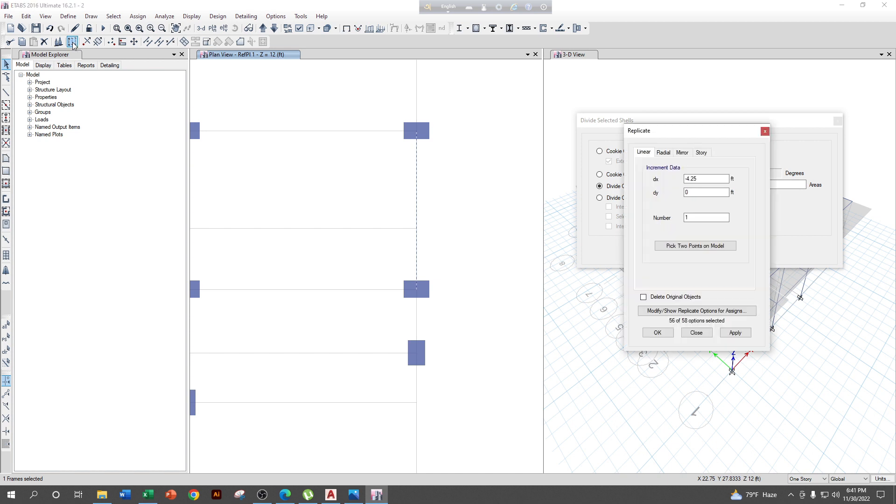
pyautogui.doubleClick(708, 177)
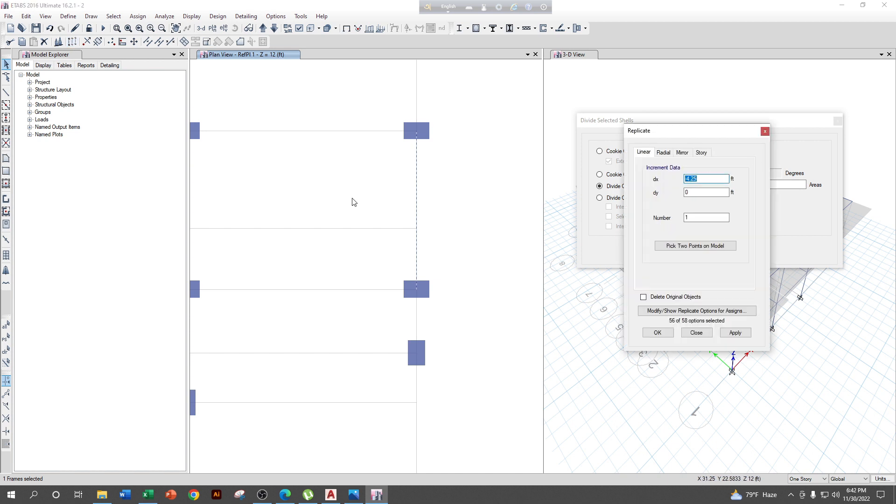
pyautogui.click(331, 494)
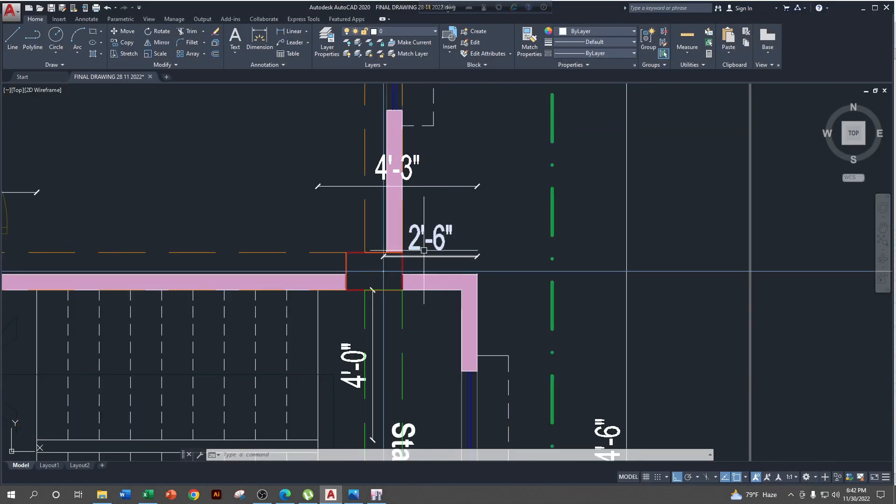
pyautogui.click(863, 7)
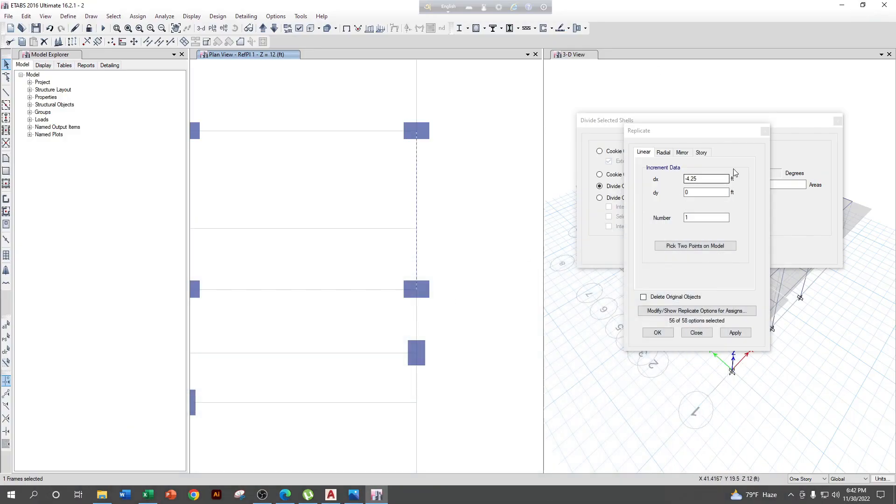
pyautogui.doubleClick(704, 178)
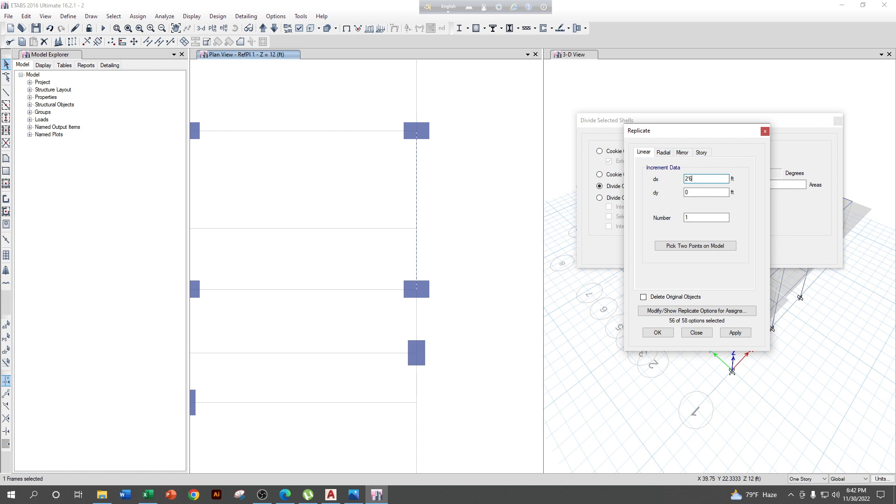
pyautogui.click(735, 332)
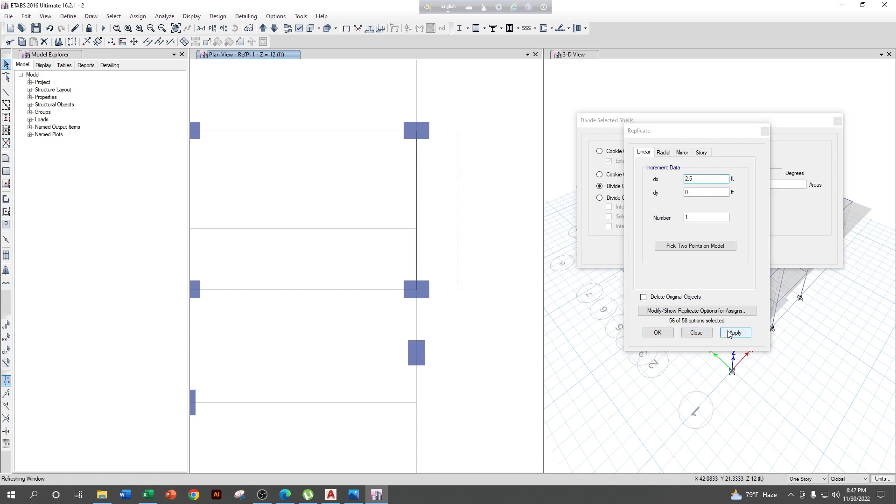
# Check the landing dimensions in the AutoCAD plan and replicate the grid F beam once more with dx -1.75 ft and dy 0
pyautogui.click(416, 173)
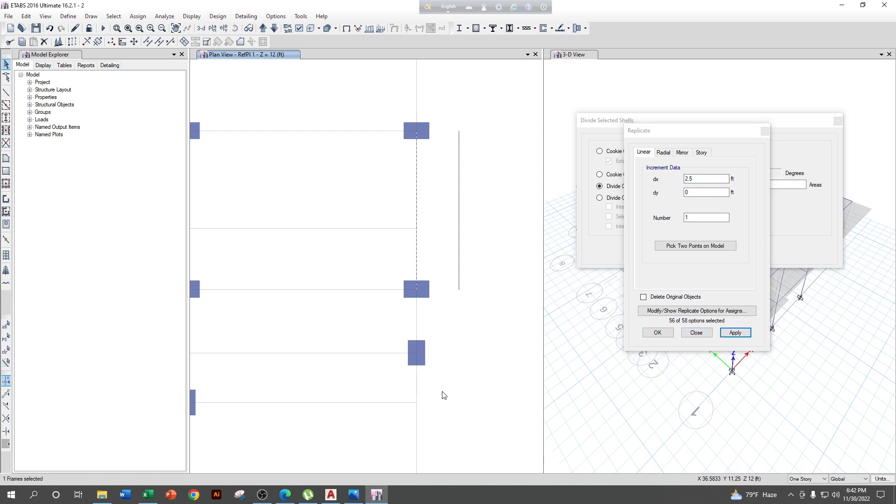
pyautogui.click(330, 495)
pyautogui.scroll(-2, 401, 313)
pyautogui.moveTo(461, 355); pyautogui.dragTo(476, 300, button='middle')
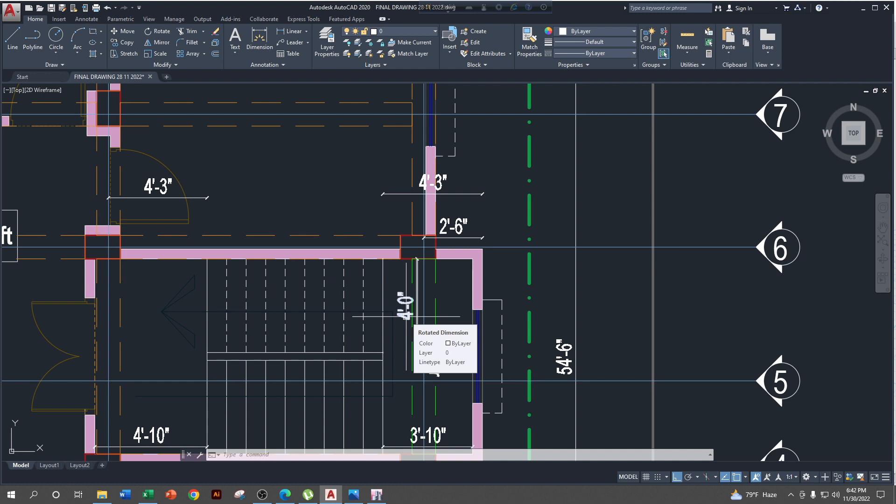
pyautogui.click(863, 8)
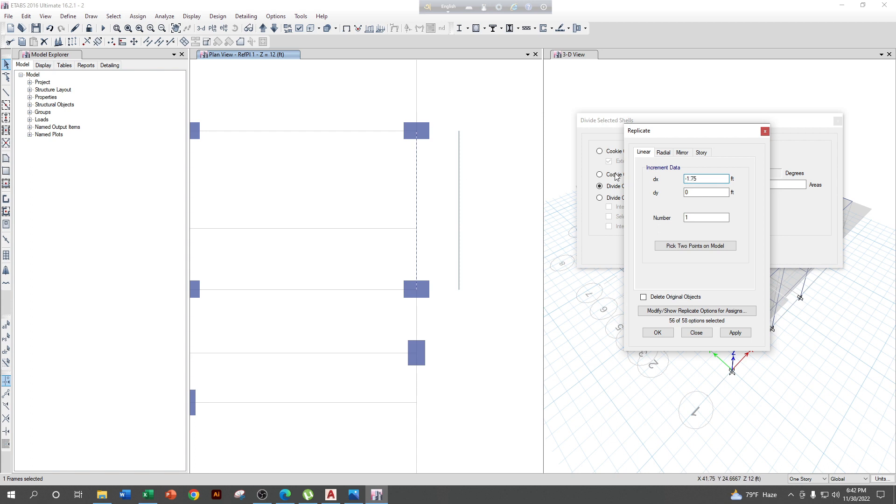
pyautogui.click(735, 332)
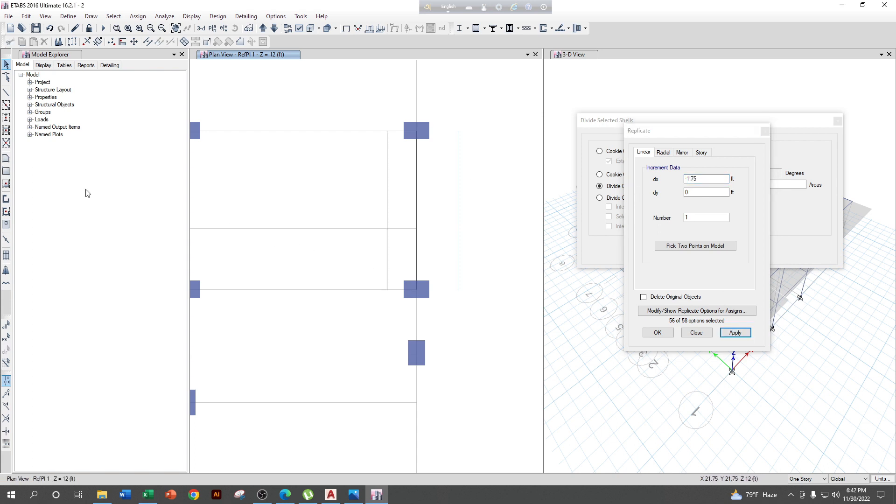
# Draw two "landing slab 6 inch" floor areas between grids 6 and 4, one on each side of the grid F beam
pyautogui.click(8, 159)
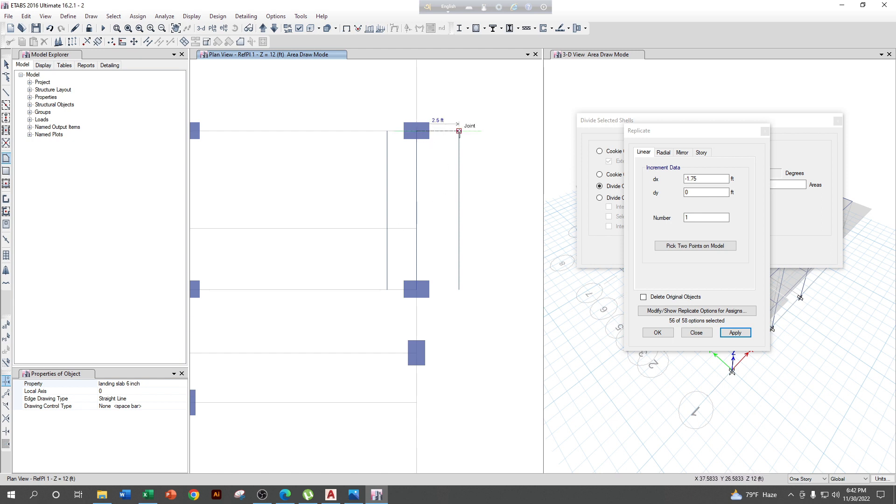
pyautogui.click(459, 131)
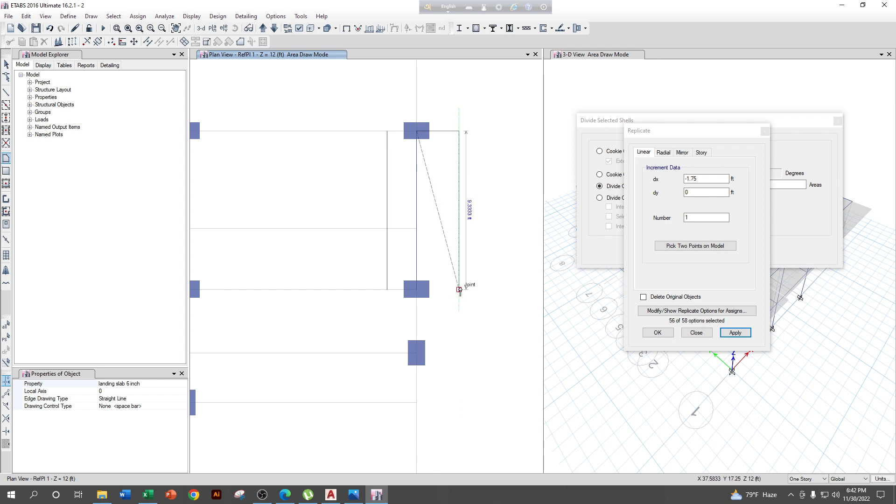
pyautogui.click(457, 290)
pyautogui.doubleClick(417, 290)
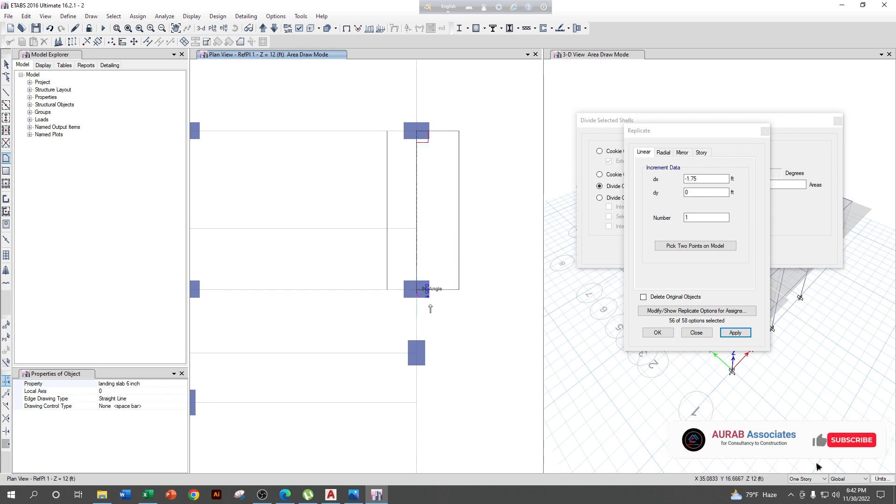
pyautogui.click(387, 131)
pyautogui.click(417, 131)
pyautogui.click(417, 290)
pyautogui.doubleClick(387, 289)
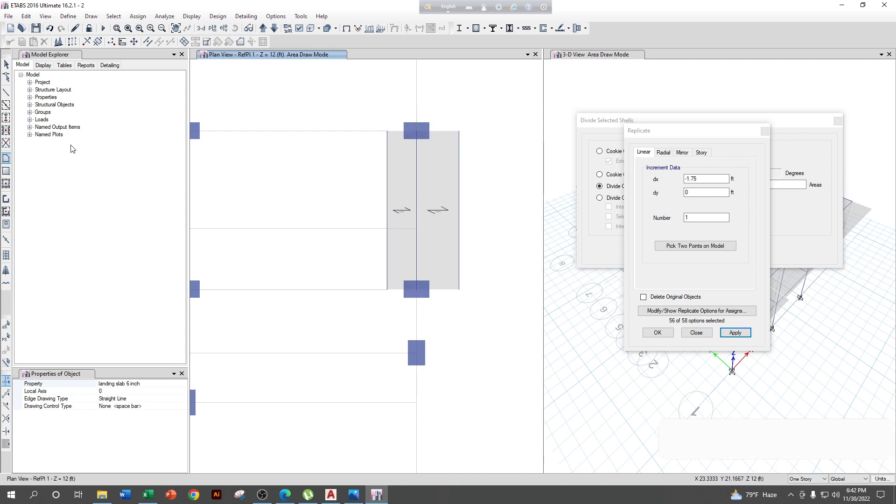
# Delete the two replicated edge beams and divide the inner landing slab beside grid F into 1 by 2 areas
pyautogui.click(7, 65)
pyautogui.click(458, 186)
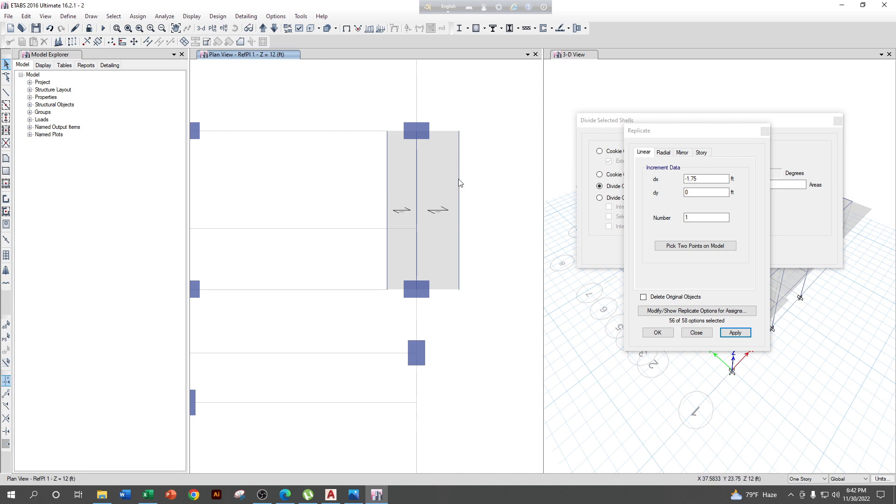
pyautogui.click(396, 196)
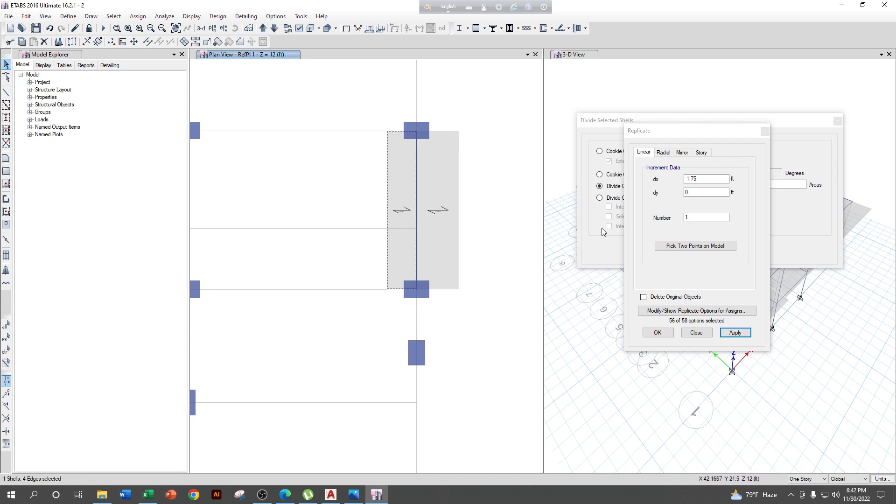
pyautogui.click(736, 122)
pyautogui.click(758, 255)
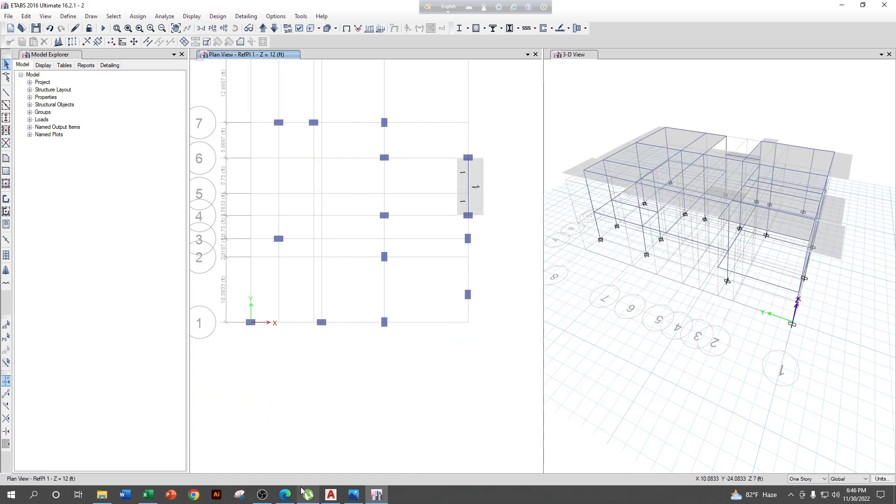
# On the Story1 plan, set up floor drawing with the "waist slab 9 inch" property and a local axis of 90
pyautogui.click(274, 29)
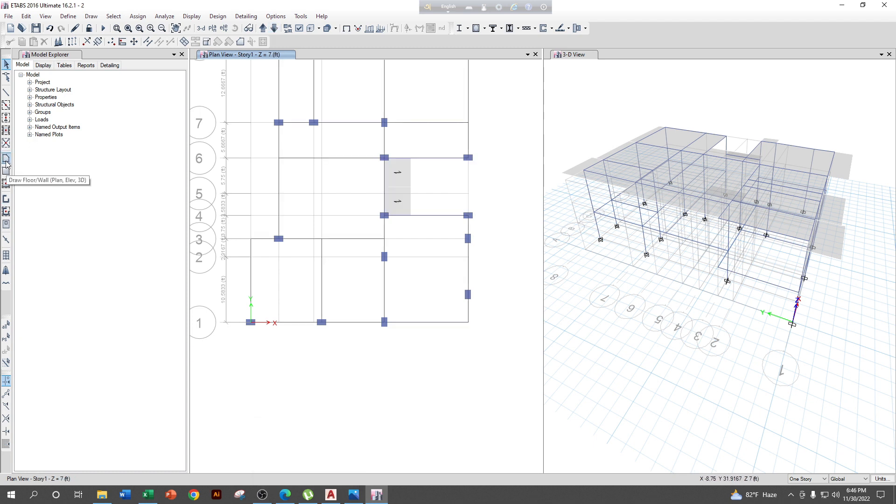
pyautogui.click(6, 160)
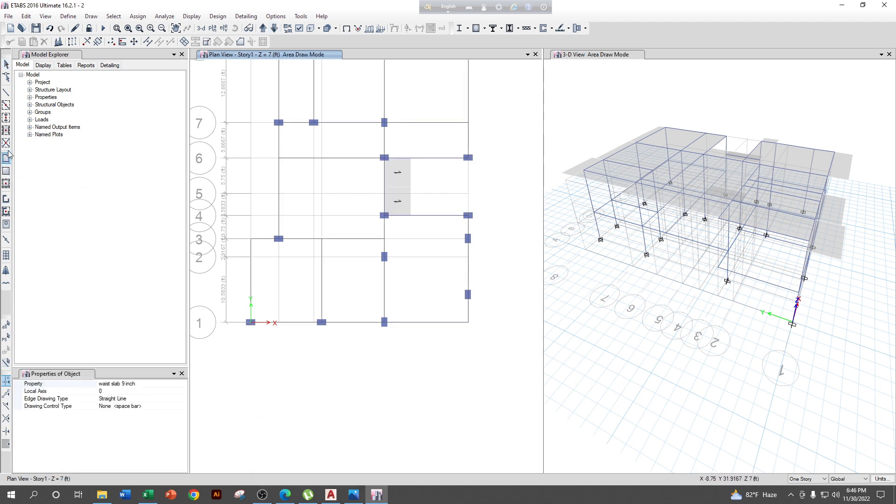
pyautogui.click(185, 384)
pyautogui.click(184, 384)
pyautogui.click(185, 384)
pyautogui.click(183, 385)
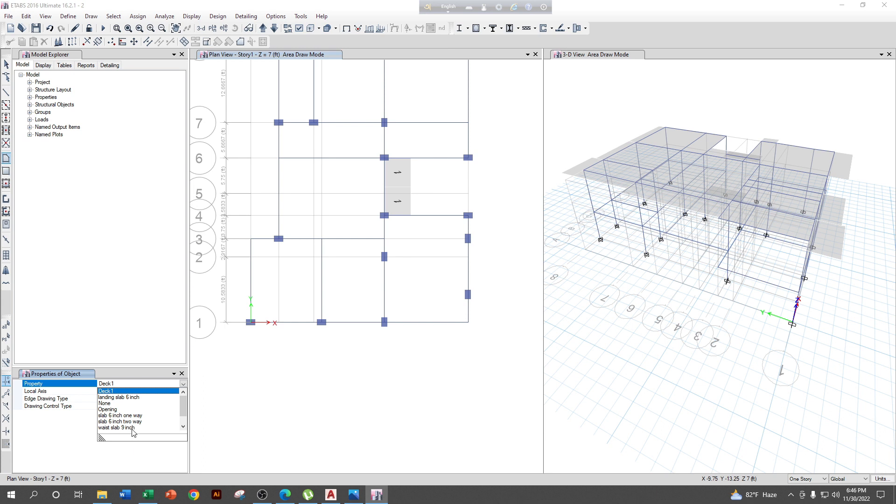
pyautogui.click(116, 428)
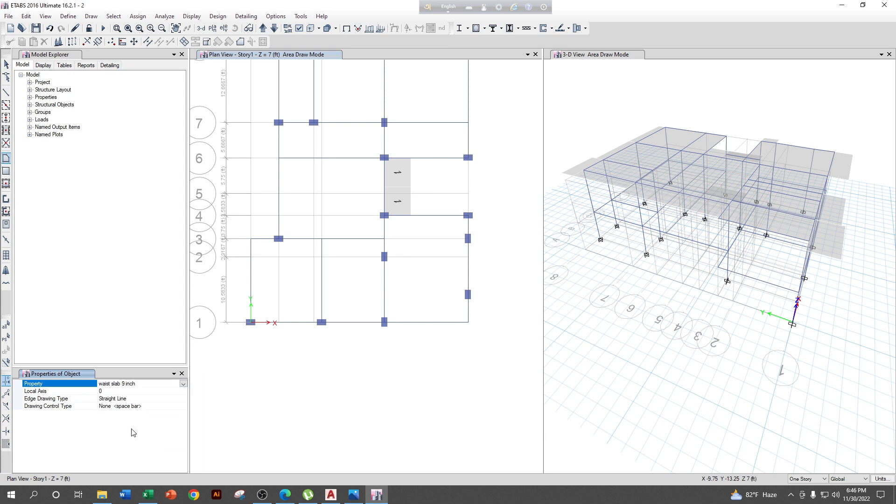
pyautogui.click(129, 392)
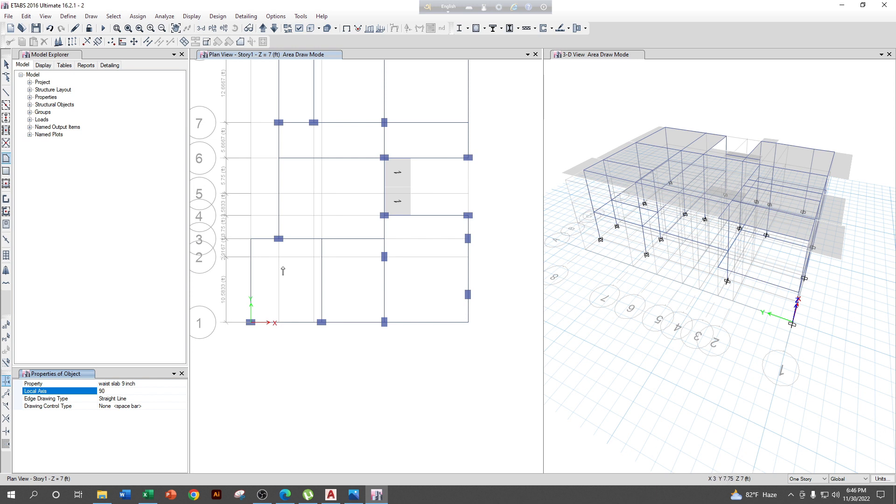
# Draw the lower waist slab on the grid 4 half of the stairwell, from the Story1 landing edge up to the RefPl 1 landing
pyautogui.click(411, 215)
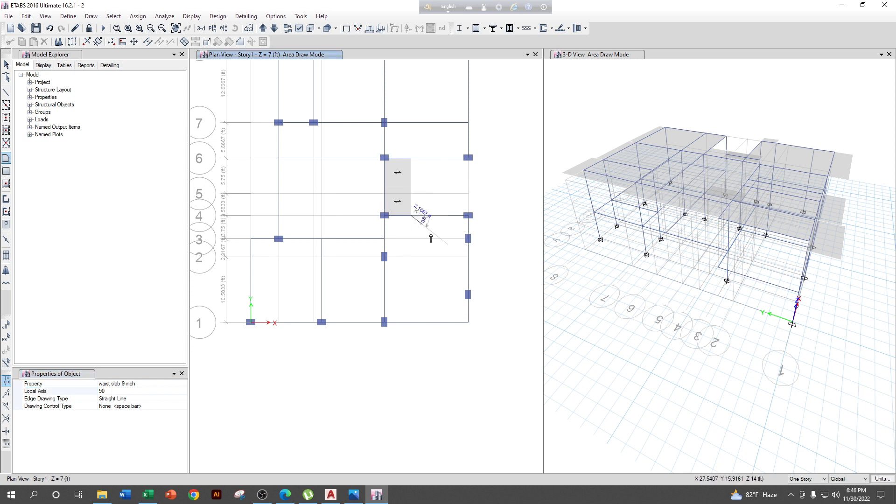
pyautogui.click(263, 28)
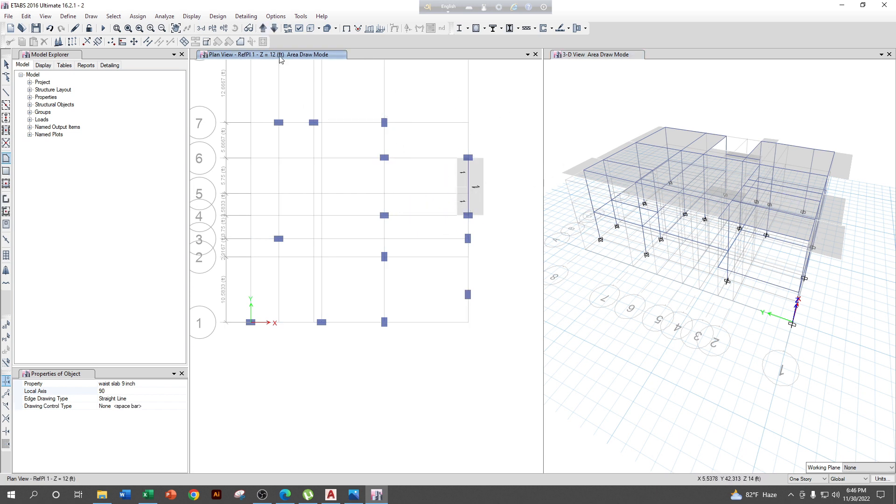
pyautogui.scroll(3, 461, 216)
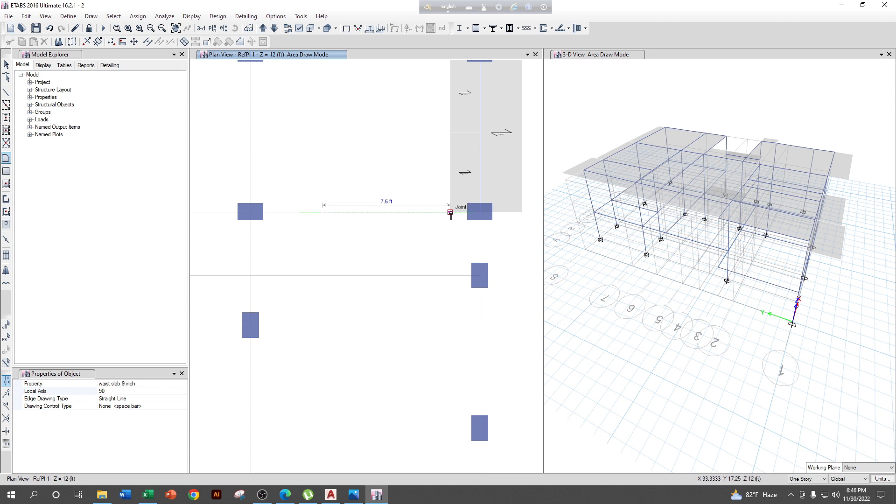
pyautogui.click(450, 212)
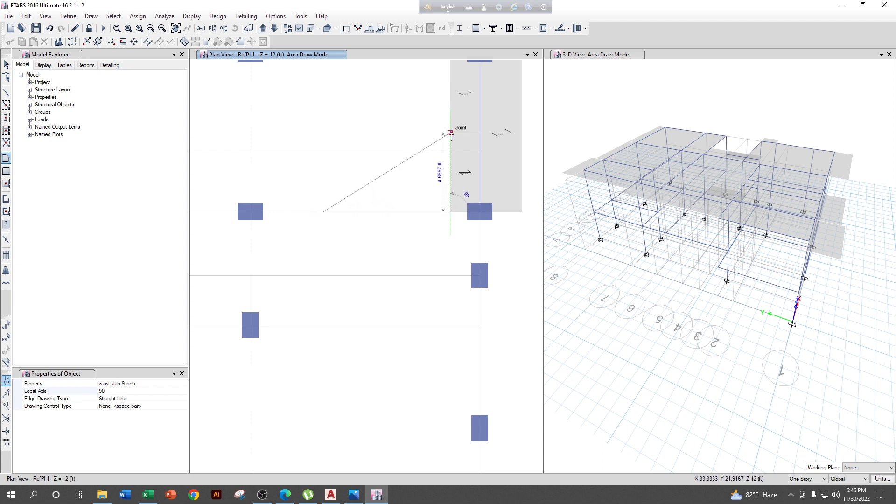
pyautogui.click(450, 133)
pyautogui.scroll(-3, 477, 233)
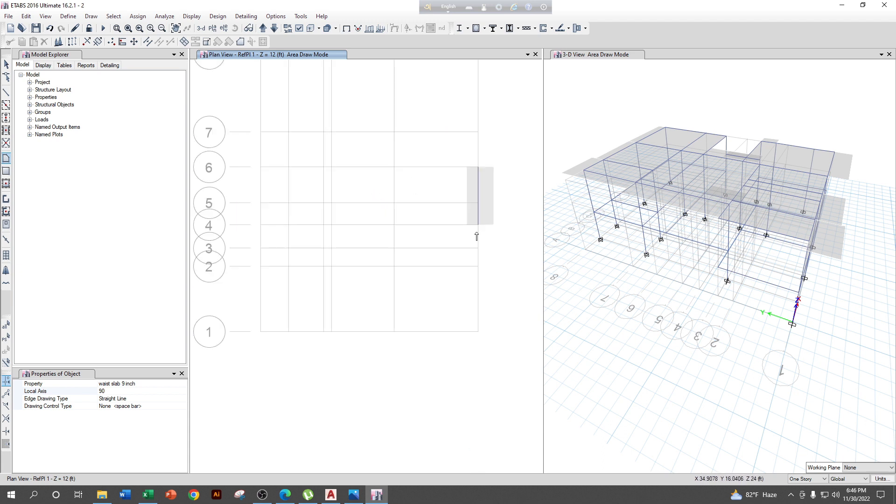
pyautogui.click(274, 29)
pyautogui.click(420, 197)
pyautogui.press('Return')
pyautogui.keyDown('ctrl'); pyautogui.moveTo(796, 411); pyautogui.dragTo(728, 360, button='right'); pyautogui.keyUp('ctrl')
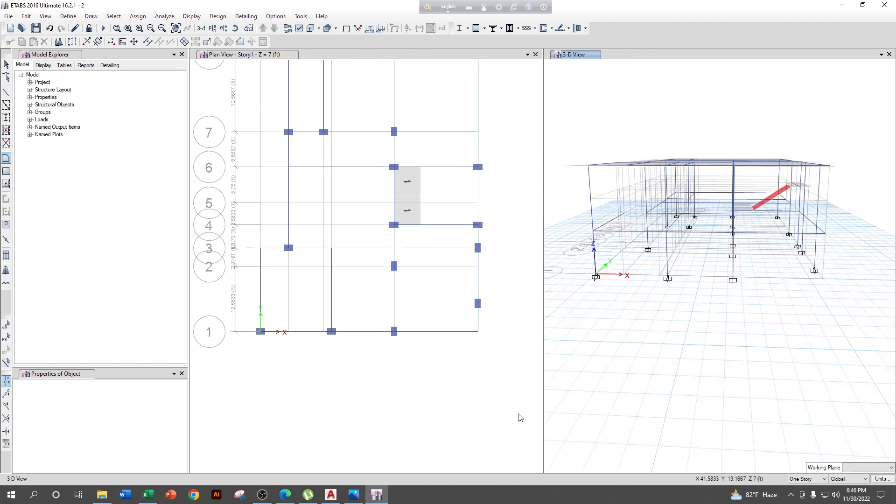
pyautogui.click(7, 64)
pyautogui.click(502, 111)
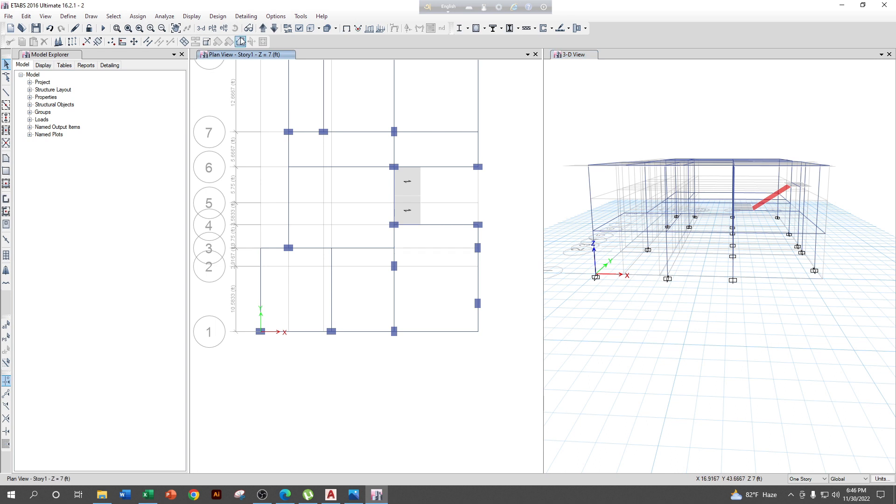
pyautogui.click(262, 29)
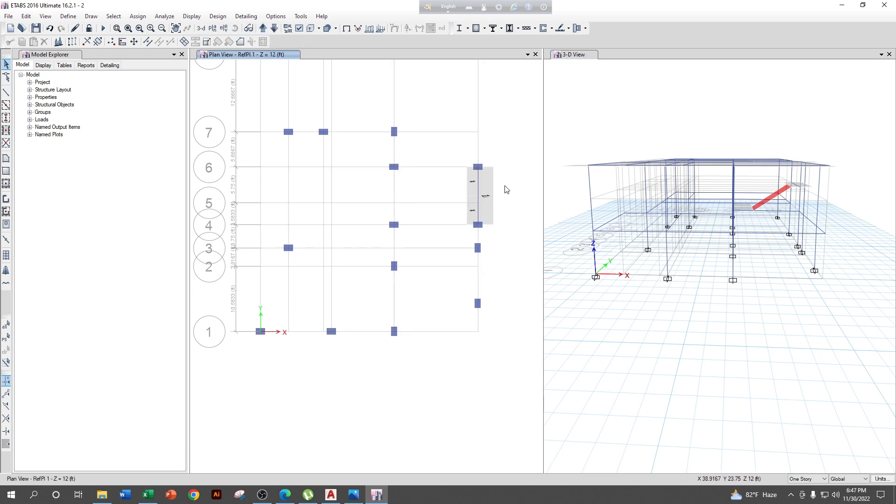
pyautogui.click(6, 158)
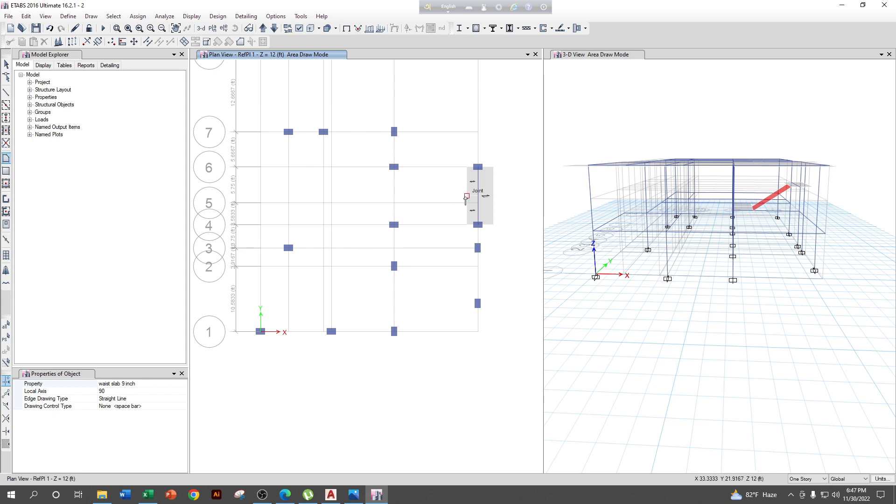
pyautogui.click(467, 198)
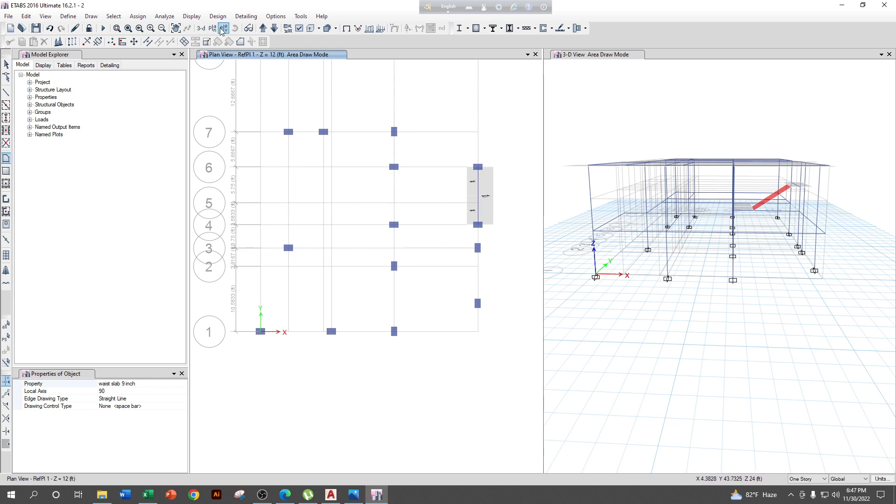
pyautogui.click(263, 29)
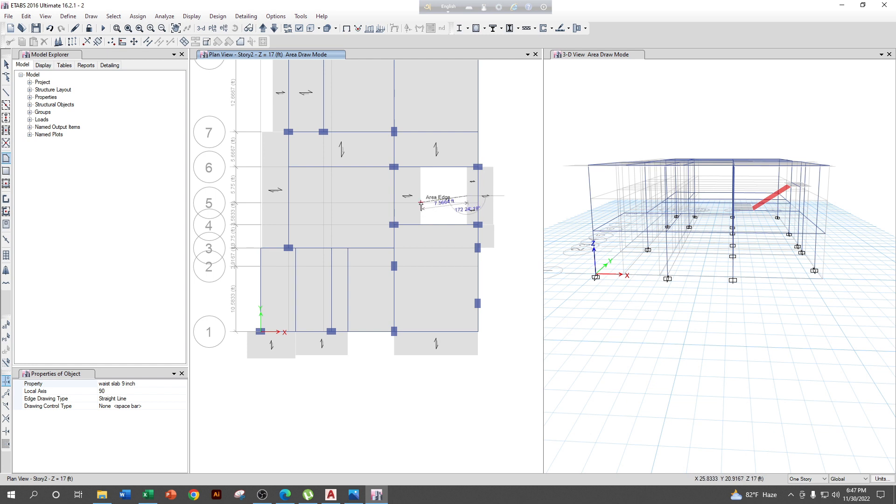
pyautogui.scroll(3, 440, 205)
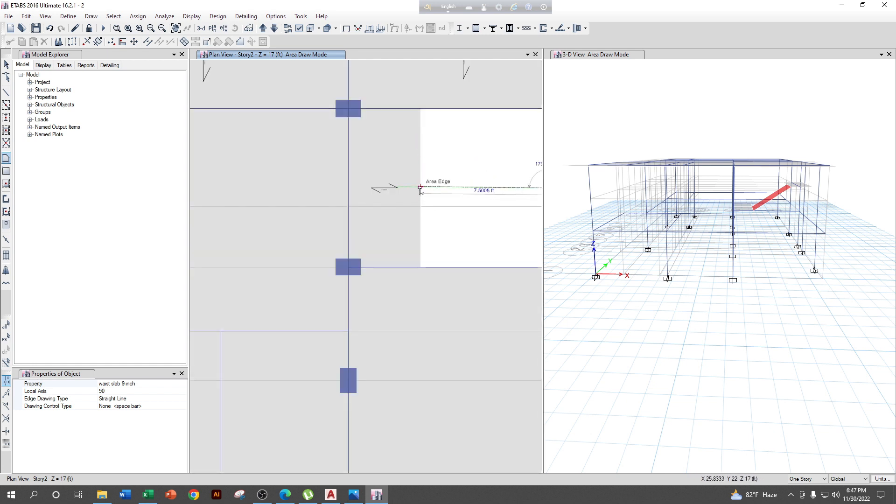
pyautogui.click(7, 64)
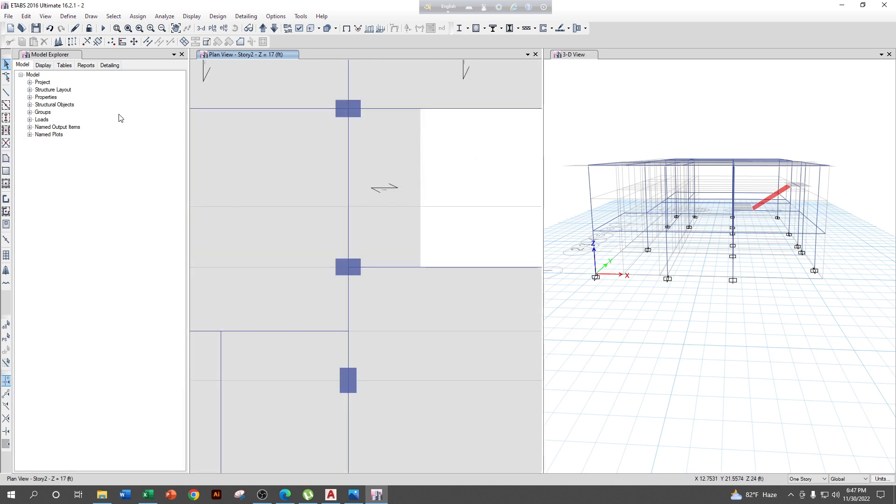
# Divide the Story2 landing slab beside the stair opening, between grids 4 and 6, into 1 by 2 areas
pyautogui.scroll(-3, 402, 206)
pyautogui.click(391, 200)
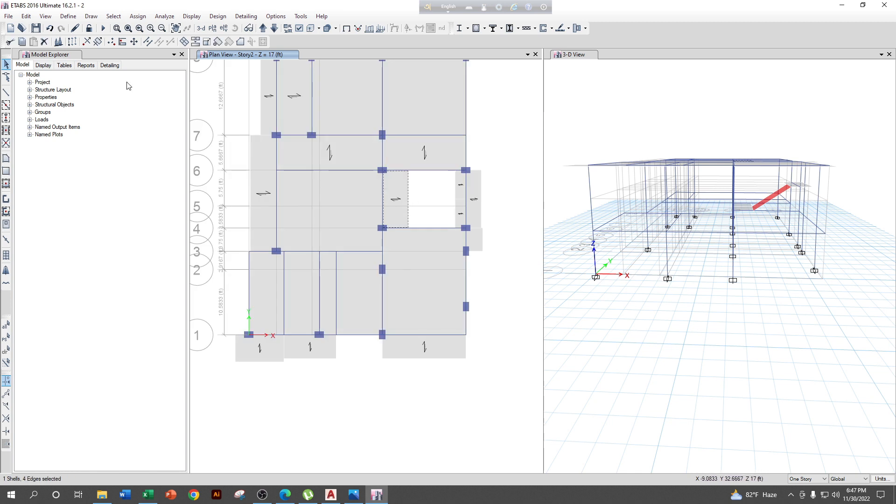
pyautogui.click(185, 42)
pyautogui.click(747, 251)
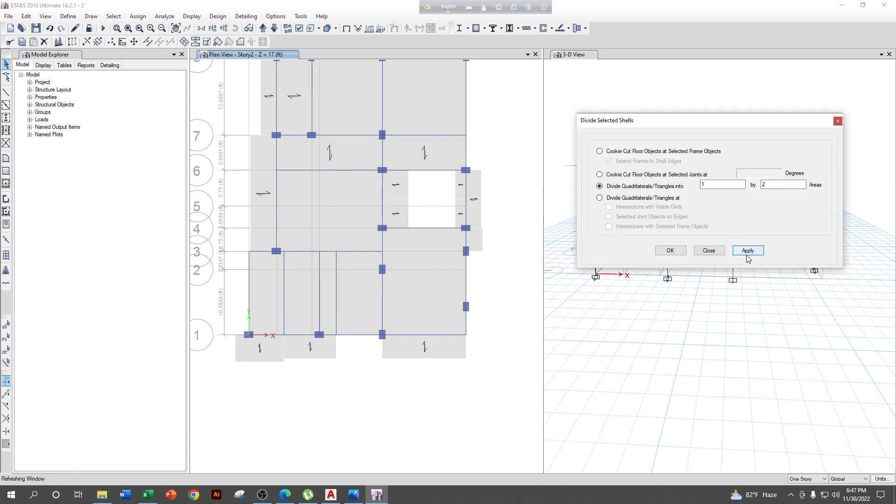
pyautogui.click(670, 251)
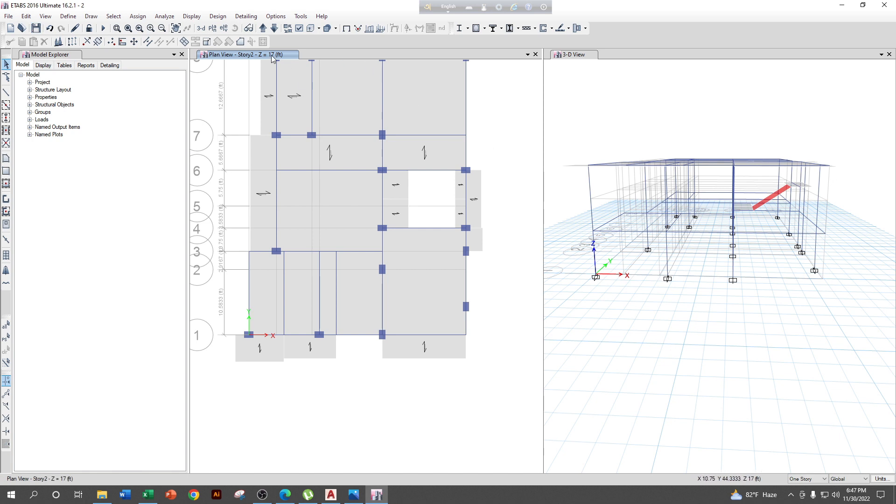
# Draw the upper 9 inch waist slab on the grid 6 half of the stairwell, from the RefPl 1 landing up to the Story2 landing
pyautogui.click(274, 28)
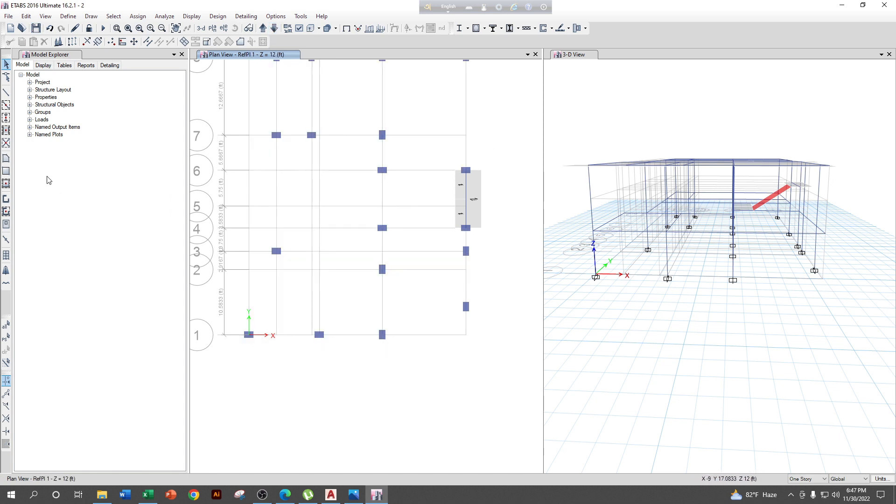
pyautogui.click(7, 159)
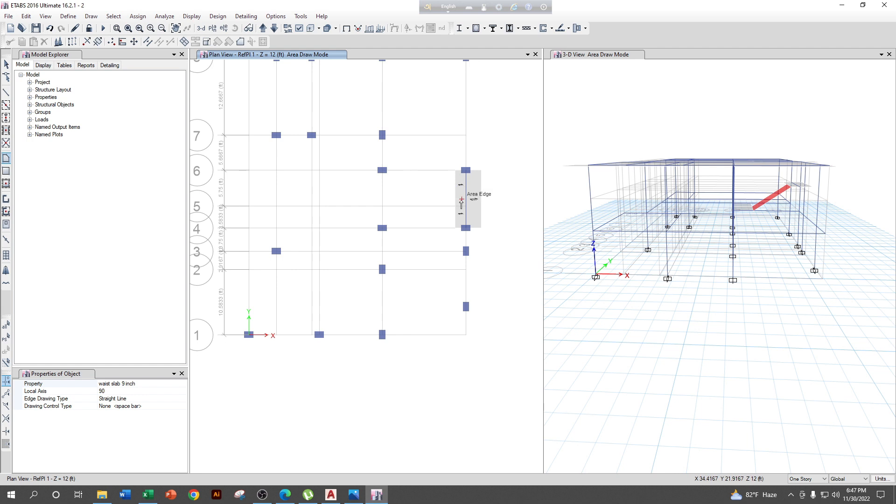
pyautogui.click(456, 200)
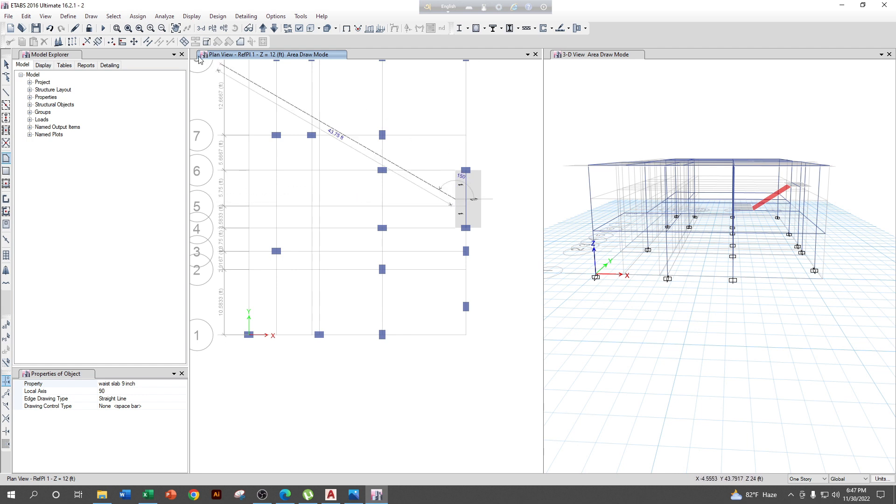
pyautogui.click(263, 27)
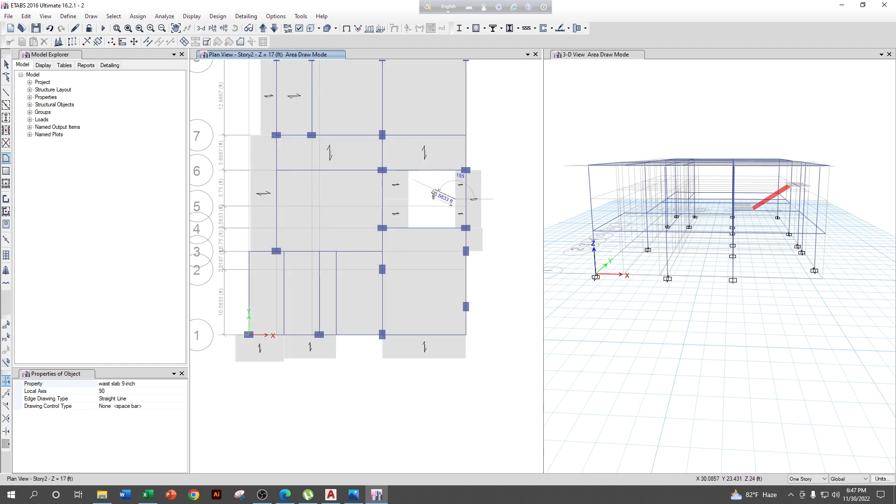
pyautogui.click(408, 199)
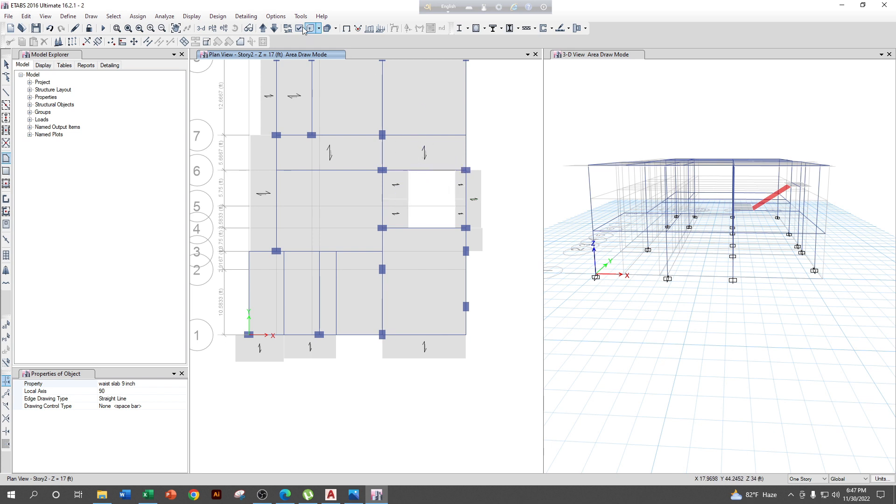
pyautogui.click(274, 29)
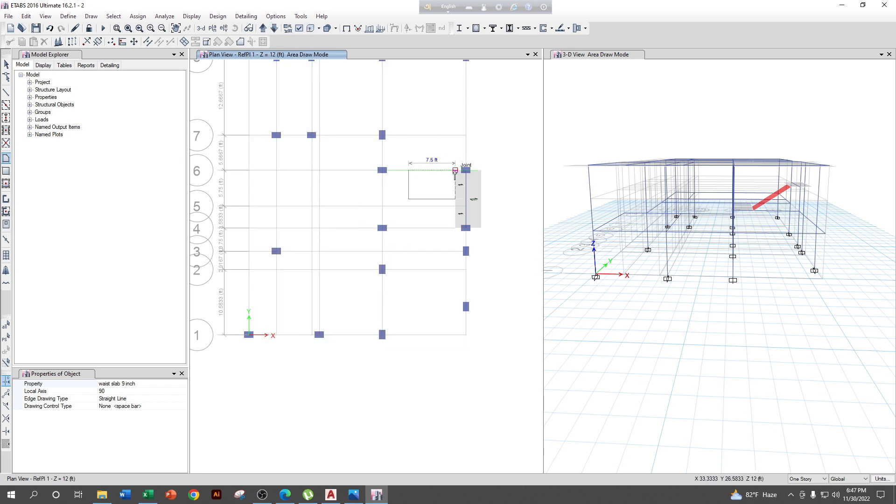
pyautogui.click(7, 65)
pyautogui.click(654, 115)
pyautogui.moveTo(869, 311)
pyautogui.keyDown('ctrl'); pyautogui.mouseDown(button='right')
pyautogui.moveTo(784, 334)
pyautogui.moveTo(683, 309)
pyautogui.moveTo(736, 310)
pyautogui.moveTo(736, 297)
pyautogui.moveTo(728, 317)
pyautogui.moveTo(716, 321)
pyautogui.moveTo(756, 374)
pyautogui.moveTo(766, 372)
pyautogui.moveTo(822, 260)
pyautogui.moveTo(803, 247)
pyautogui.mouseUp(button='right'); pyautogui.keyUp('ctrl')
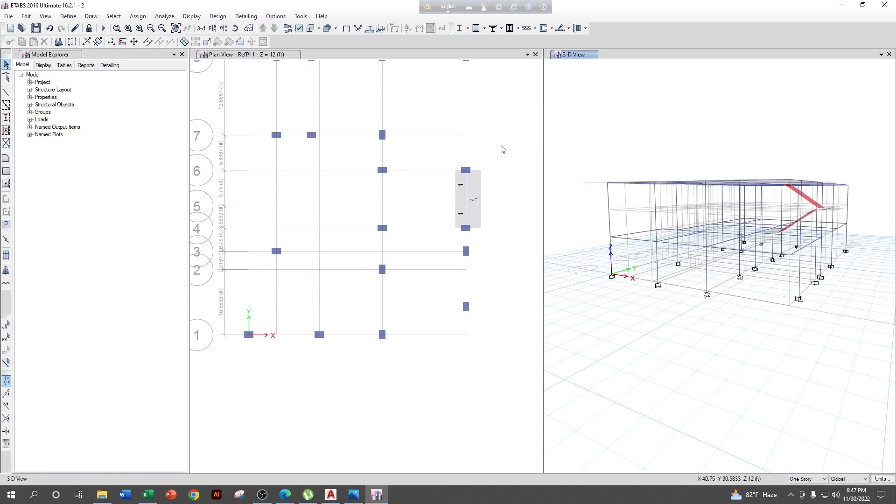
# Merge the two inner landing halves at RefPl 1, and merge the result with the outer landing slab across the grid F beam
pyautogui.click(502, 149)
pyautogui.scroll(3, 506, 186)
pyautogui.click(380, 237)
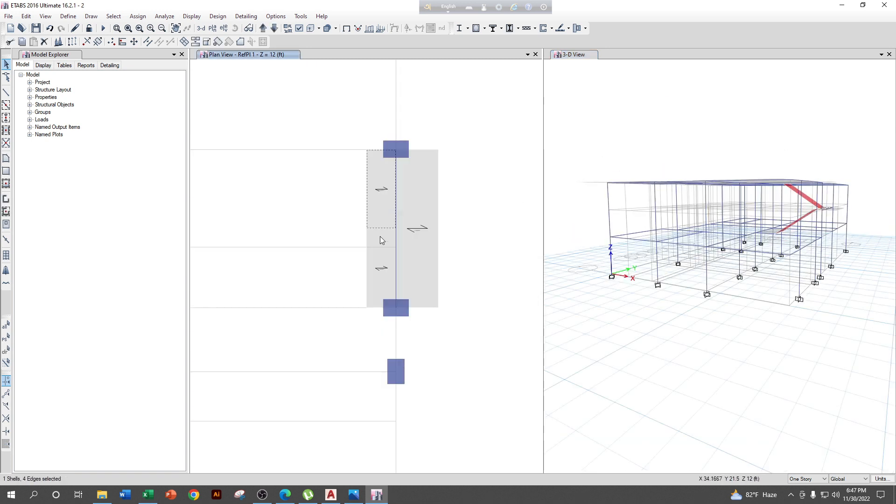
pyautogui.click(195, 43)
pyautogui.click(432, 196)
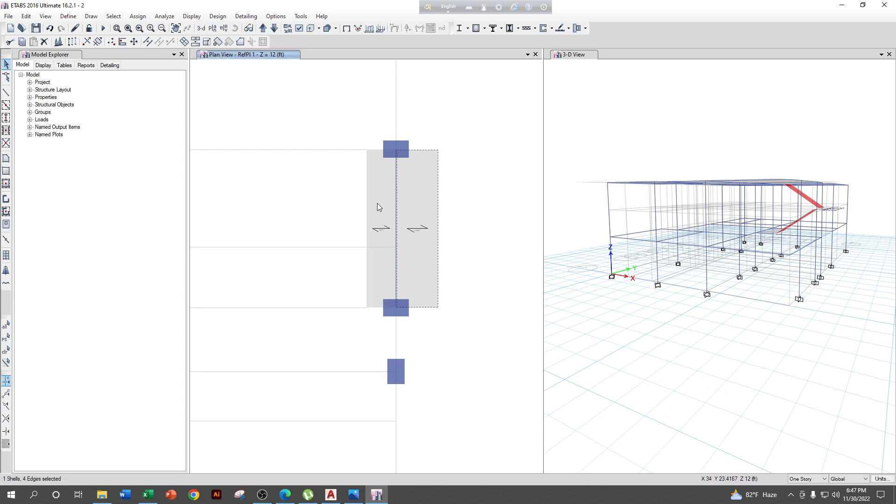
pyautogui.click(381, 208)
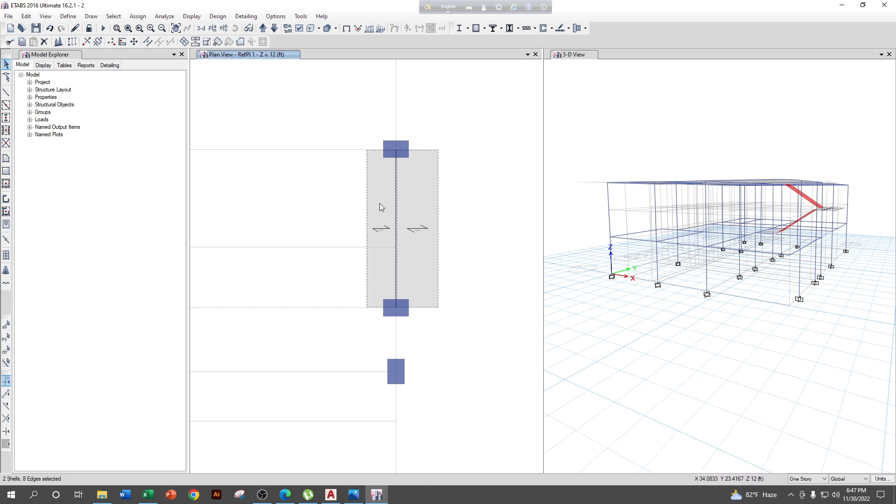
pyautogui.click(196, 43)
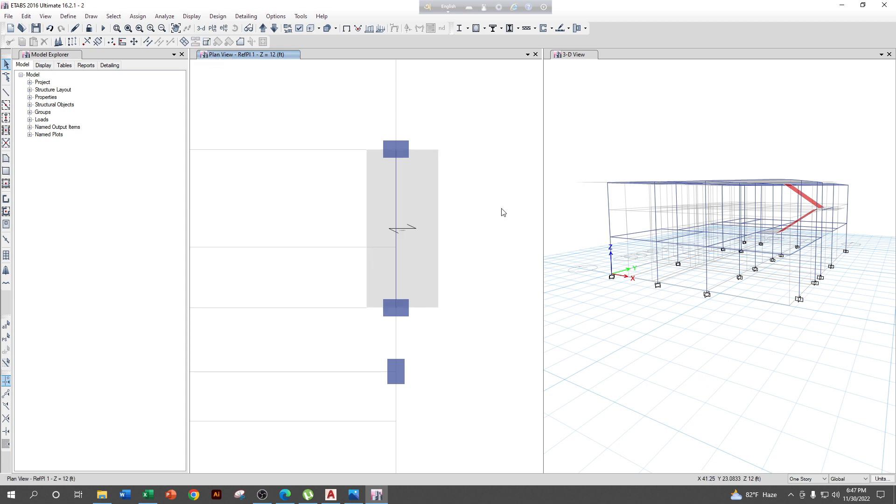
# Merge the two halves of the Story1 landing slab between grids 4 and 6 into one area
pyautogui.scroll(-3, 501, 212)
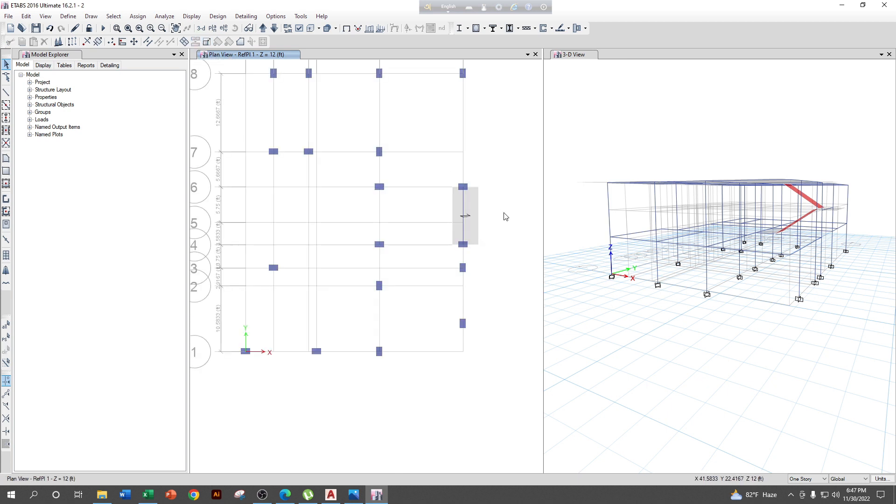
pyautogui.click(274, 28)
pyautogui.click(390, 213)
pyautogui.click(403, 238)
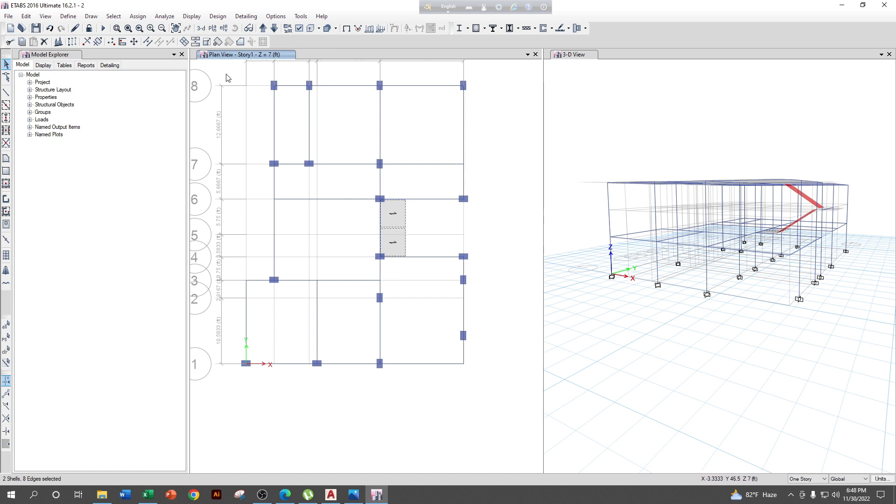
pyautogui.click(193, 42)
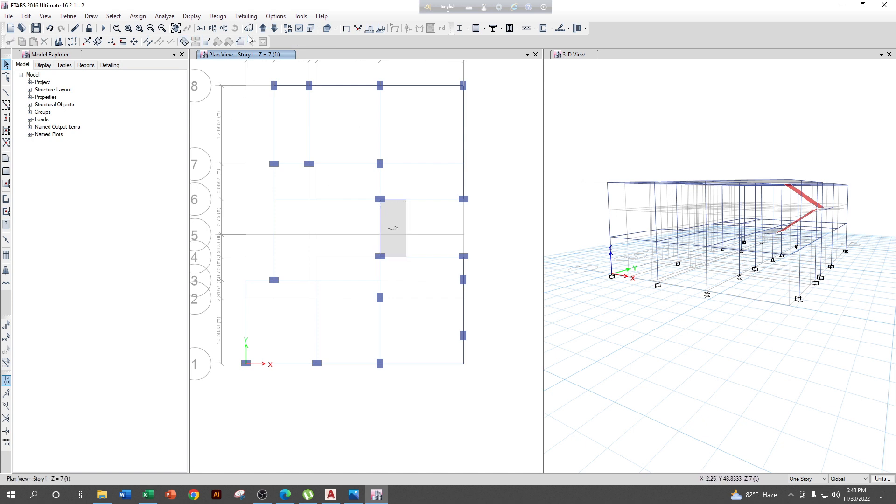
# Merge the two halves of the Story2 landing slab between grids 4 and 6 into one area
pyautogui.click(263, 28)
pyautogui.click(396, 216)
pyautogui.click(395, 236)
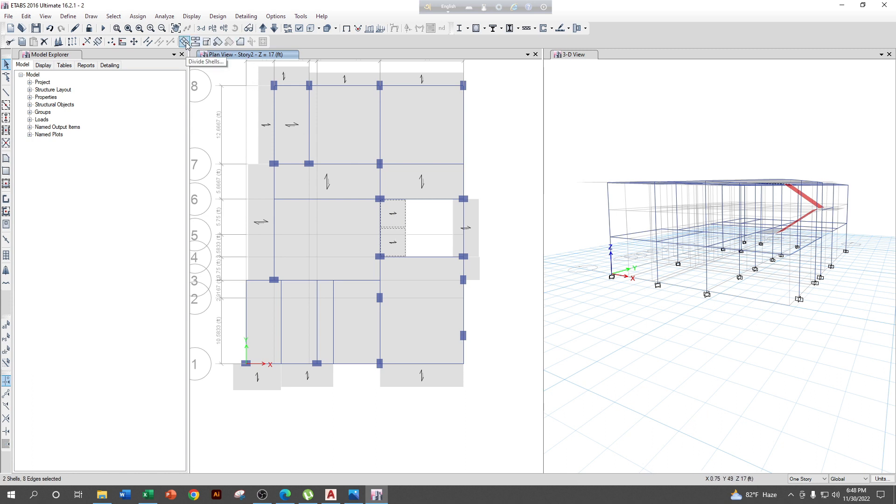
pyautogui.scroll(-5, 460, 255)
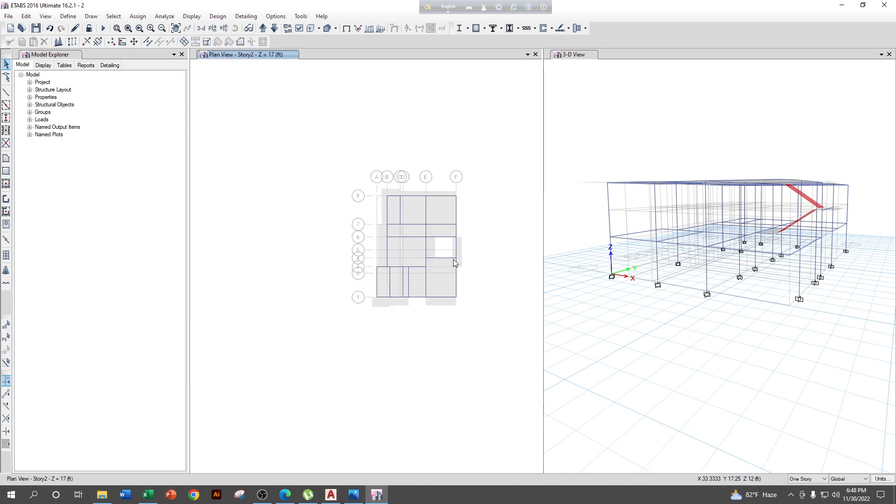
pyautogui.keyDown('shift'); pyautogui.moveTo(736, 338); pyautogui.dragTo(736, 372, button='middle'); pyautogui.keyUp('shift')
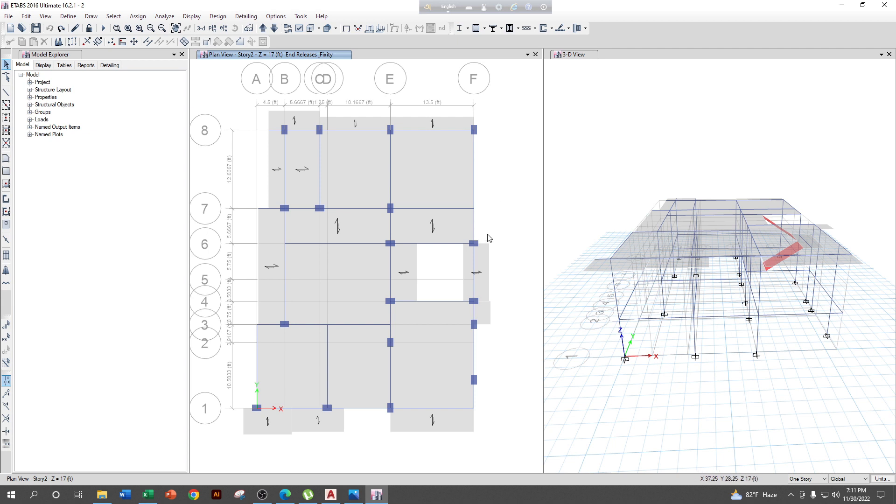
# Release Moment 22 and Moment 33 at the end of two Story2 beams: grid D between 1 and 3, and grid 3 between B and E
pyautogui.moveTo(491, 264); pyautogui.dragTo(490, 256, button='middle')
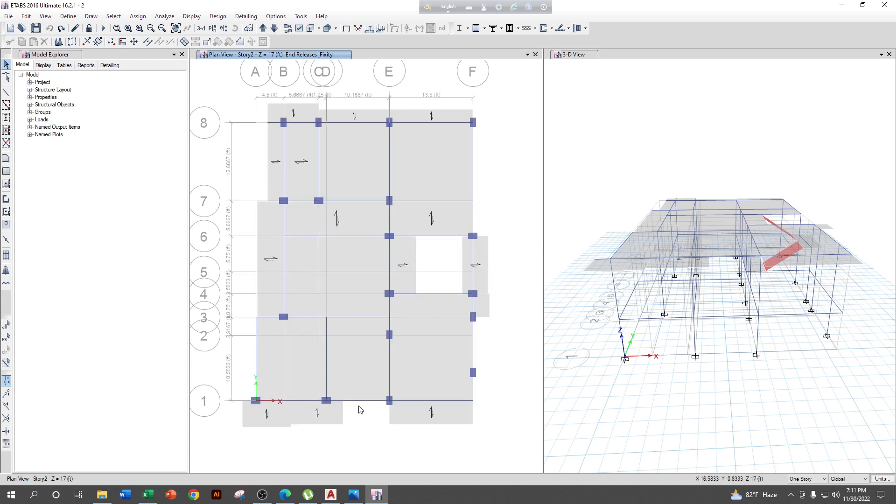
pyautogui.moveTo(361, 410); pyautogui.dragTo(368, 366, button='middle')
pyautogui.click(335, 304)
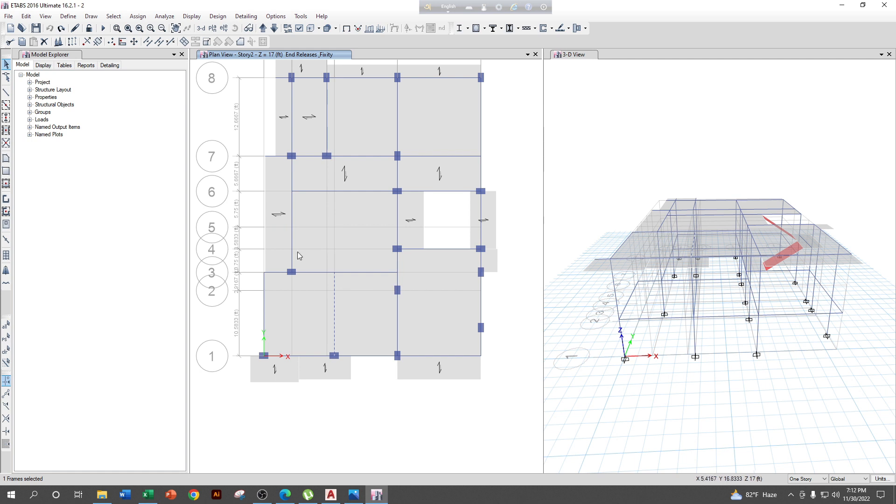
pyautogui.click(137, 16)
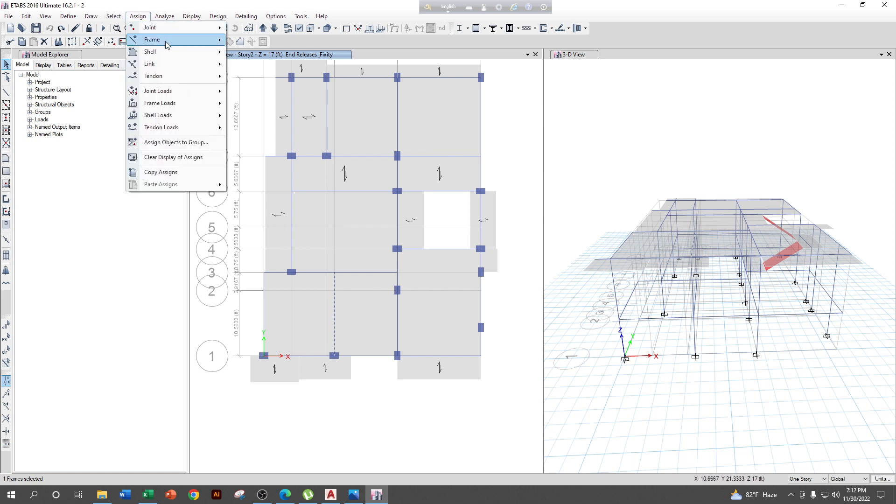
pyautogui.moveTo(185, 41)
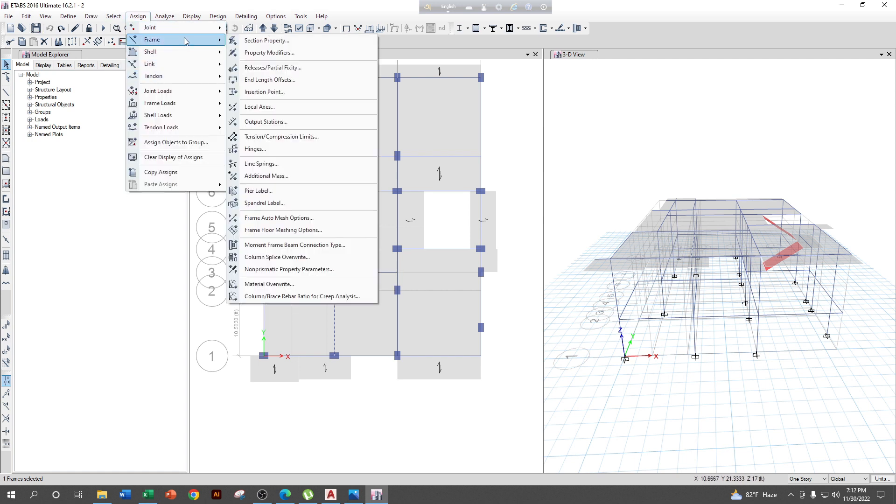
pyautogui.click(269, 69)
pyautogui.click(652, 196)
pyautogui.click(623, 197)
pyautogui.click(624, 209)
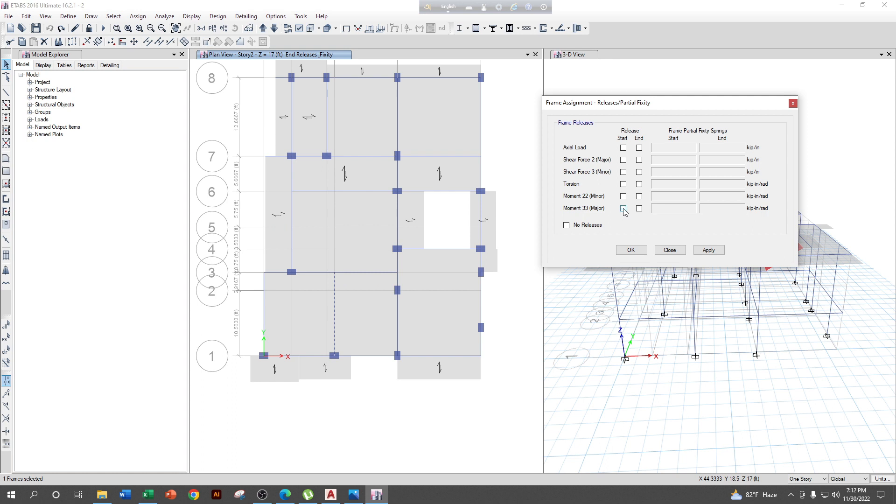
pyautogui.click(639, 196)
pyautogui.click(639, 208)
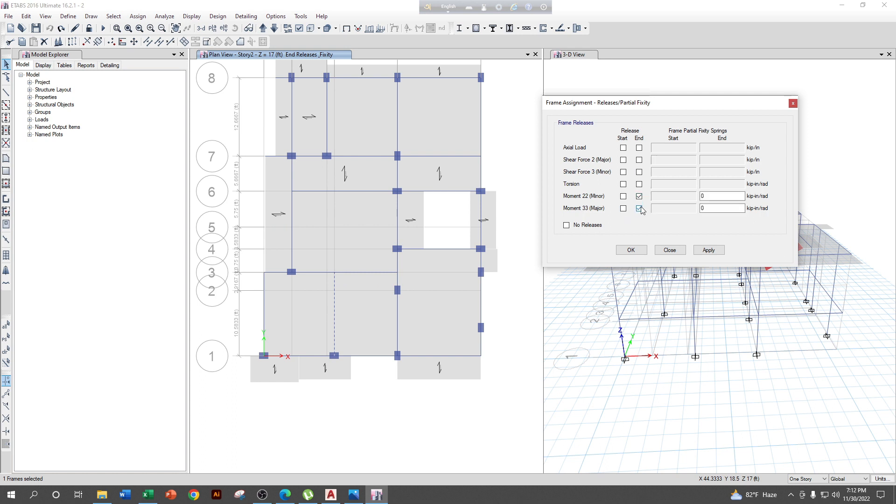
pyautogui.click(718, 254)
pyautogui.click(366, 273)
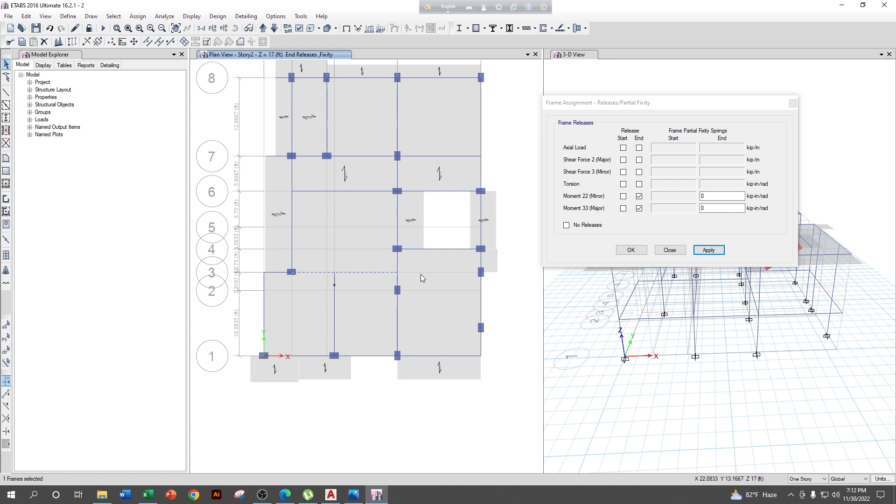
pyautogui.click(709, 251)
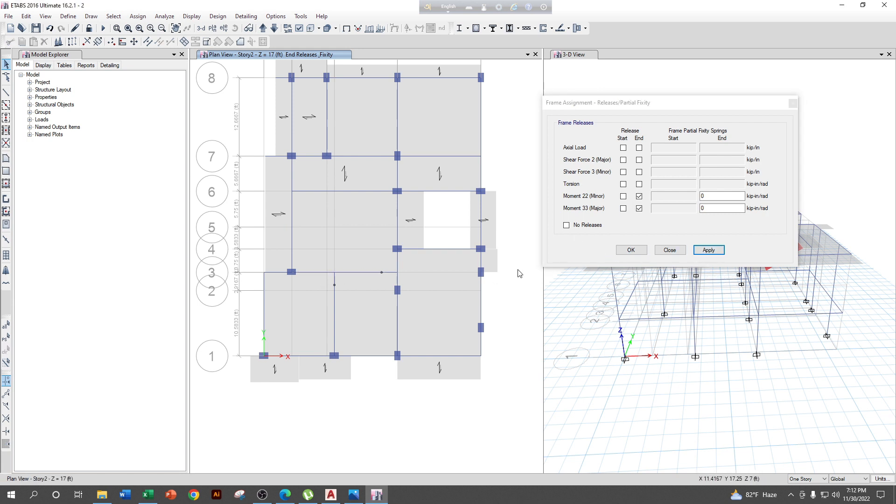
# Release Moment 22 and Moment 33 at the start only of the Story2 beam on grid 6 between grids B and E
pyautogui.moveTo(448, 288); pyautogui.dragTo(404, 352, button='middle')
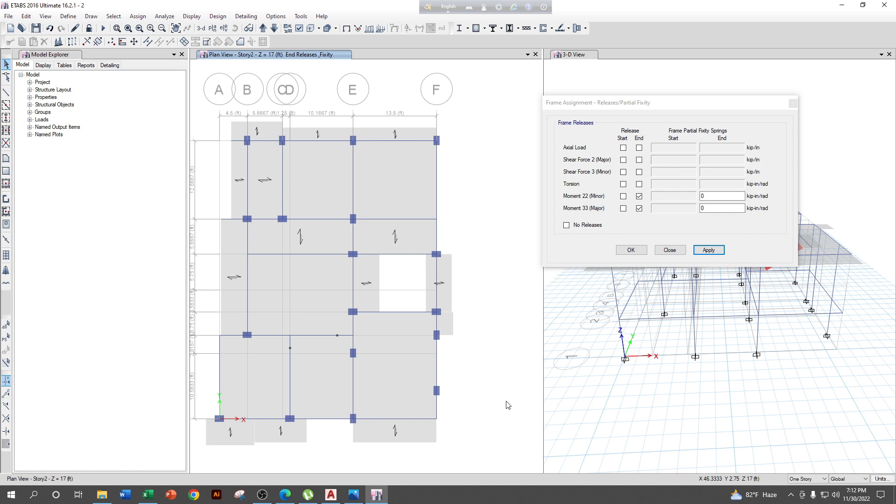
pyautogui.click(336, 255)
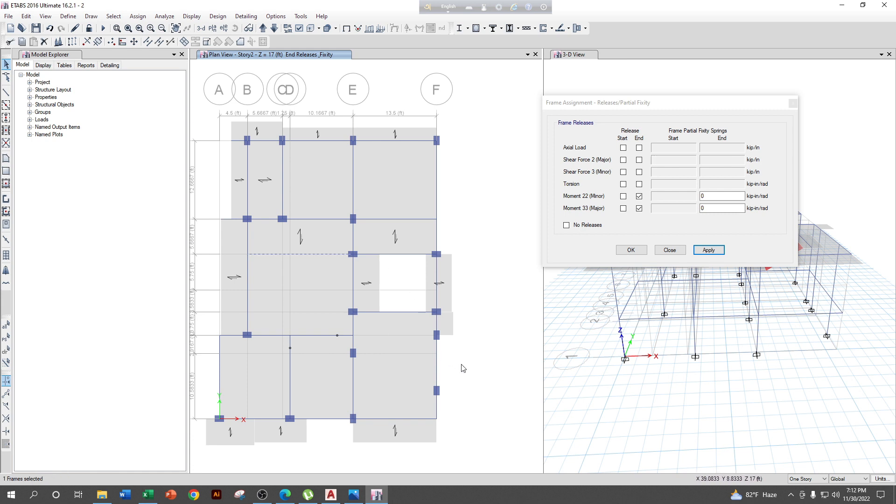
pyautogui.click(623, 196)
pyautogui.click(623, 208)
pyautogui.click(639, 196)
pyautogui.click(638, 208)
pyautogui.click(709, 250)
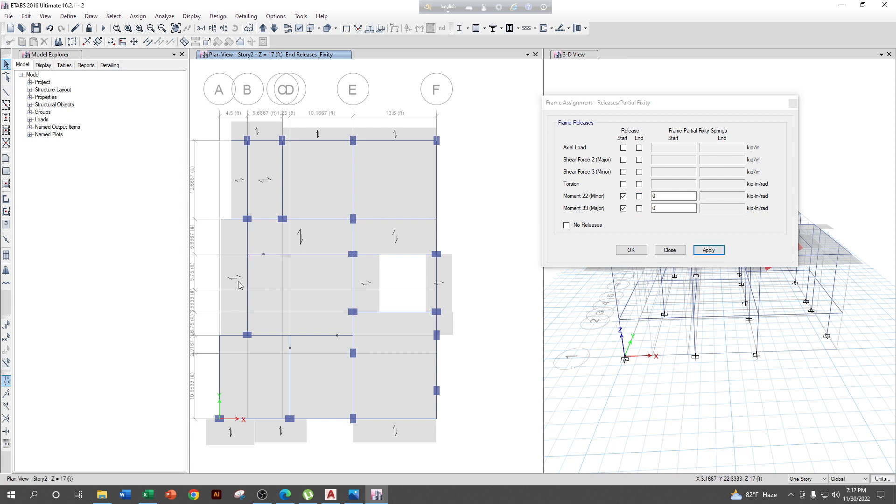
# Release Moment 22 and Moment 33 at the end only of the Story2 beam on grid 7 between grids E and F
pyautogui.click(413, 219)
pyautogui.click(623, 196)
pyautogui.click(623, 208)
pyautogui.click(638, 196)
pyautogui.click(638, 208)
pyautogui.click(707, 249)
# Release Moment 22 and Moment 33 at the end of the short Story2 beam on grid B projecting beyond grid 8
pyautogui.moveTo(471, 256); pyautogui.dragTo(479, 317, button='middle')
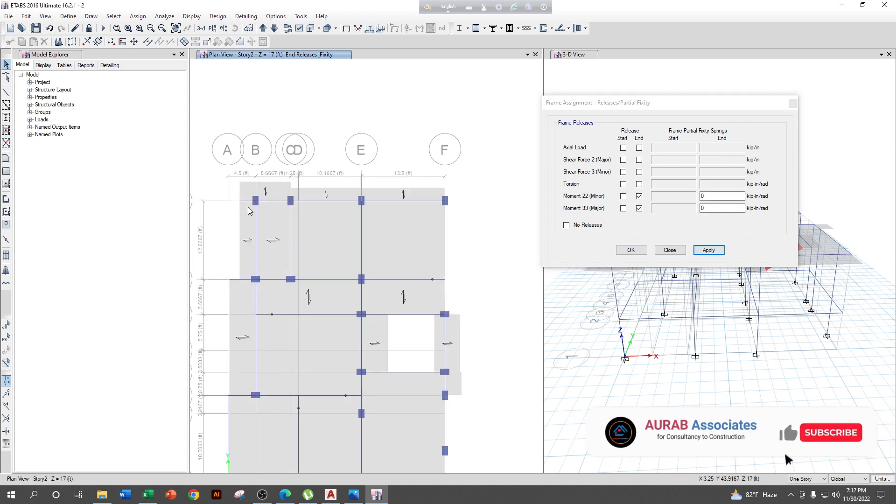
pyautogui.scroll(3, 255, 200)
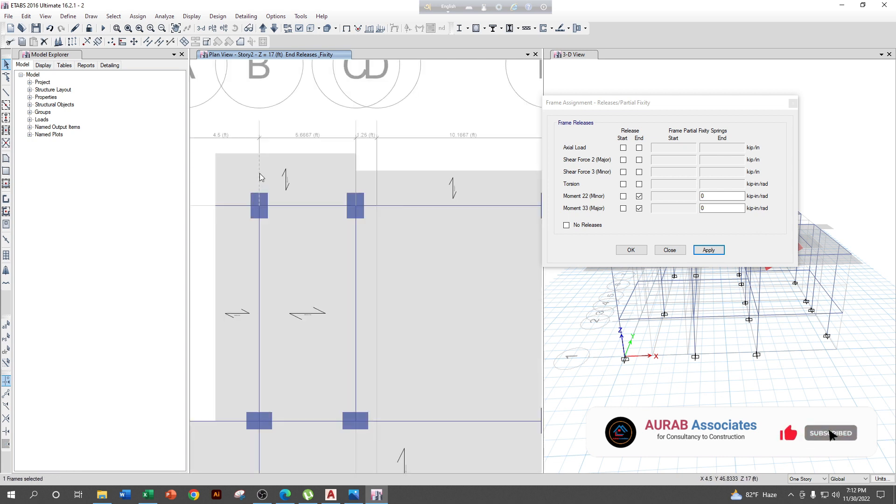
pyautogui.scroll(-3, 262, 180)
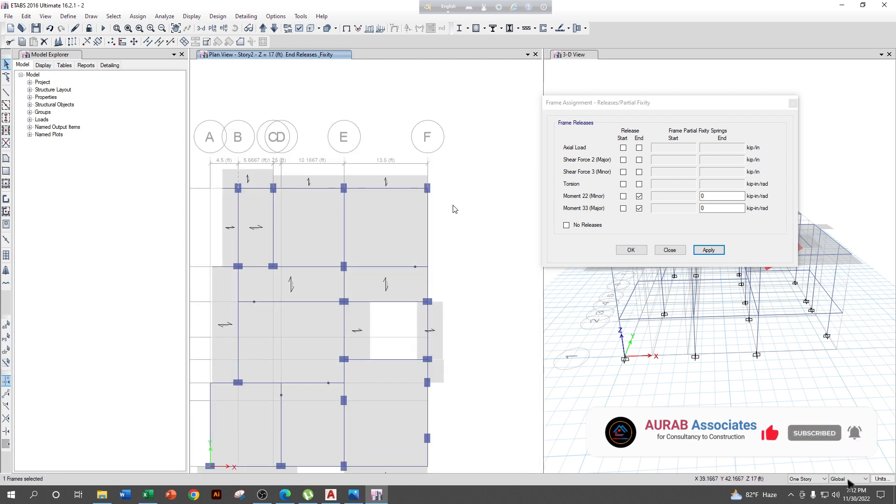
pyautogui.click(631, 250)
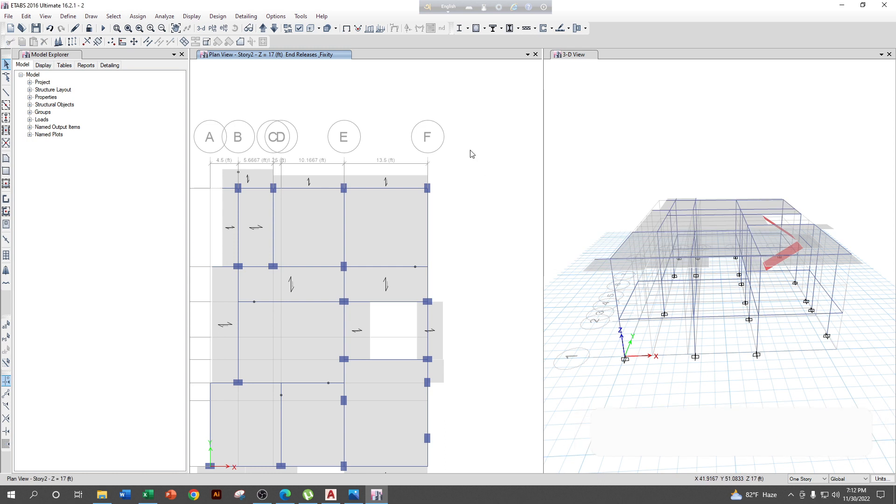